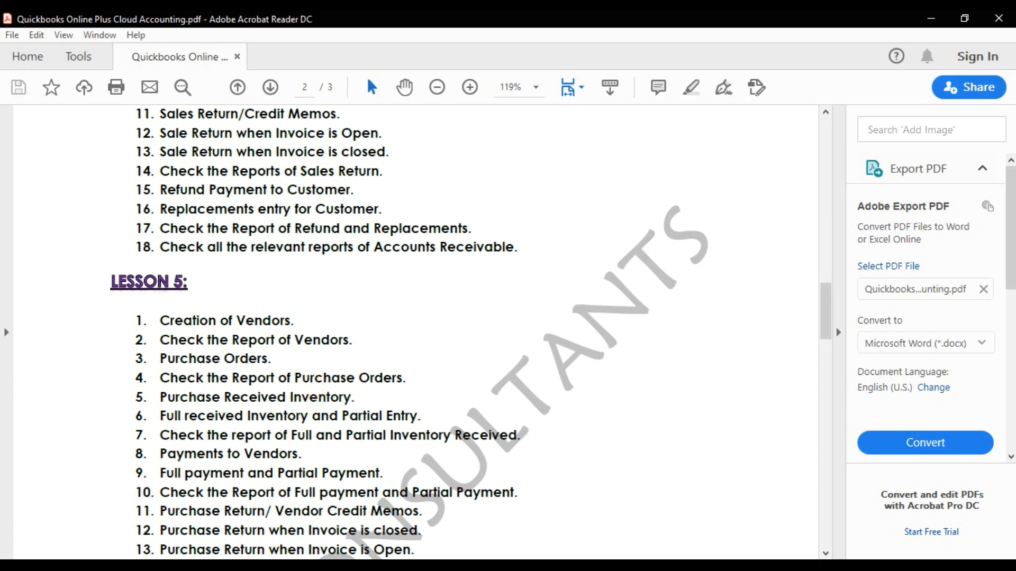
# - Switch from Acrobat Reader to the QuickBooks dashboard in Chrome
pyautogui.click(185, 567)
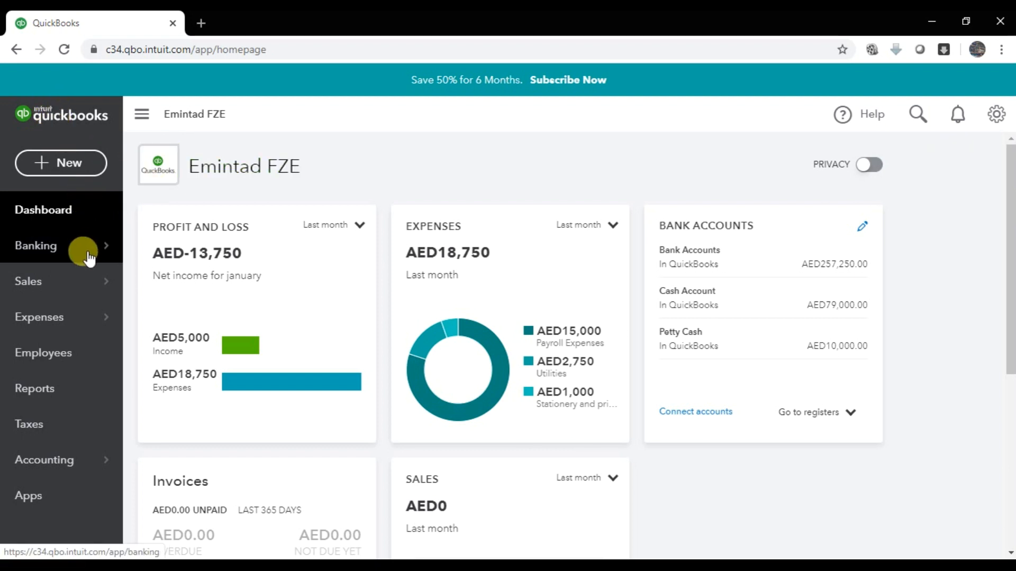
# - Go to Taxes to see the open VAT return for 01/01/2020–03/31/2020
pyautogui.click(47, 435)
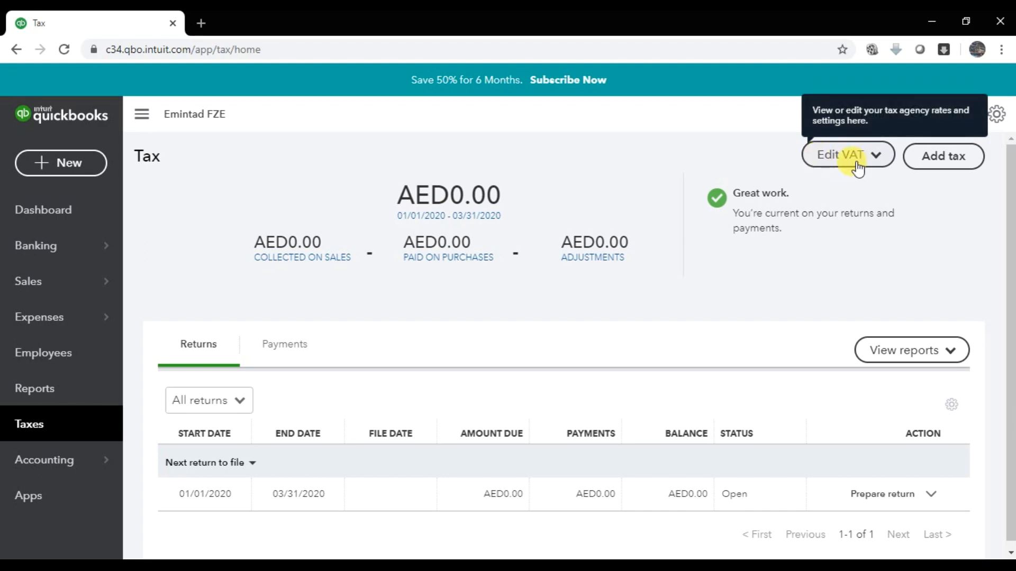
# - Edit the VAT settings to keep Quarterly filing frequency, check the business ID number, and save
pyautogui.click(872, 155)
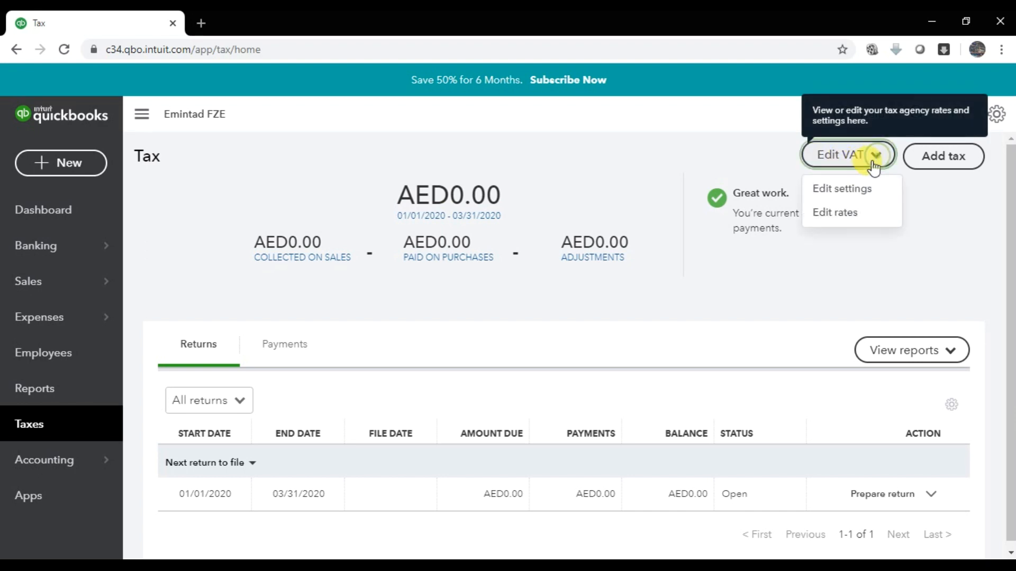
pyautogui.click(866, 200)
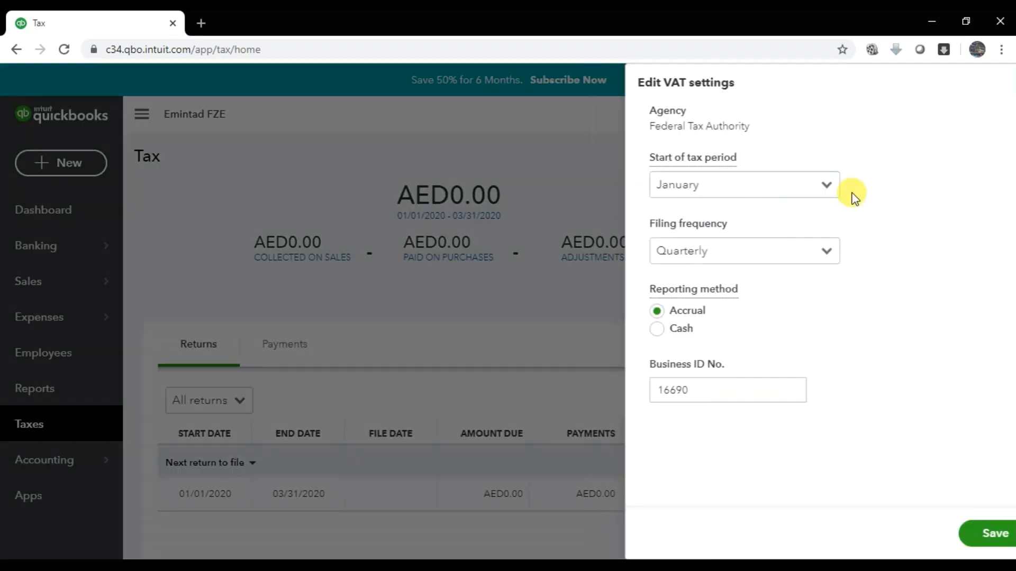
pyautogui.moveTo(643, 166)
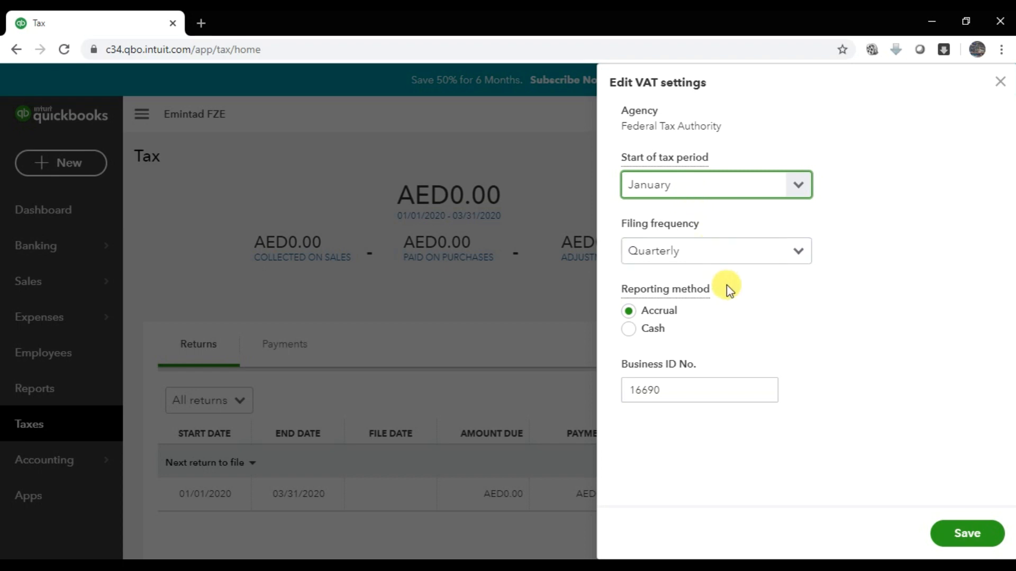
pyautogui.click(719, 252)
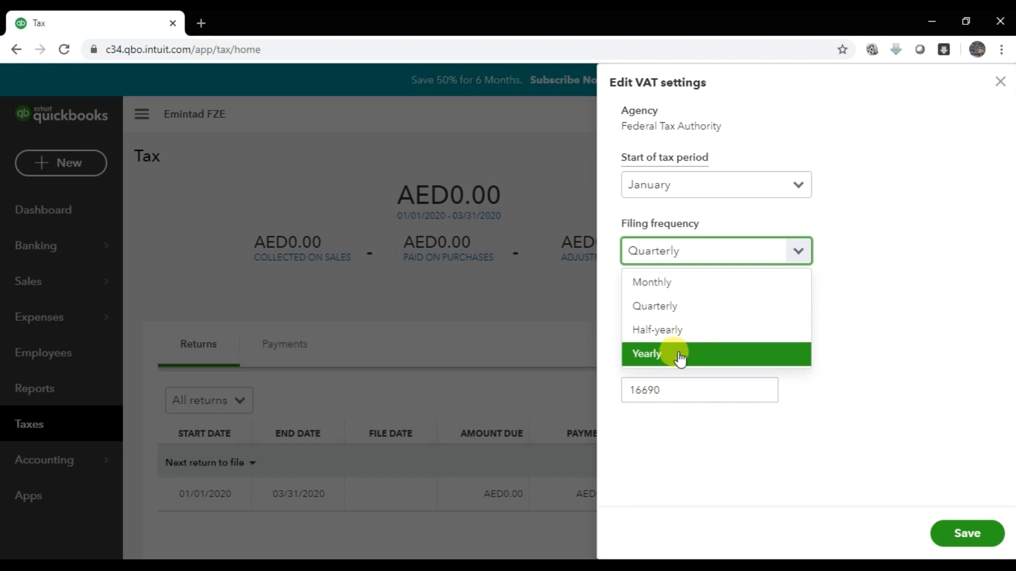
pyautogui.click(686, 310)
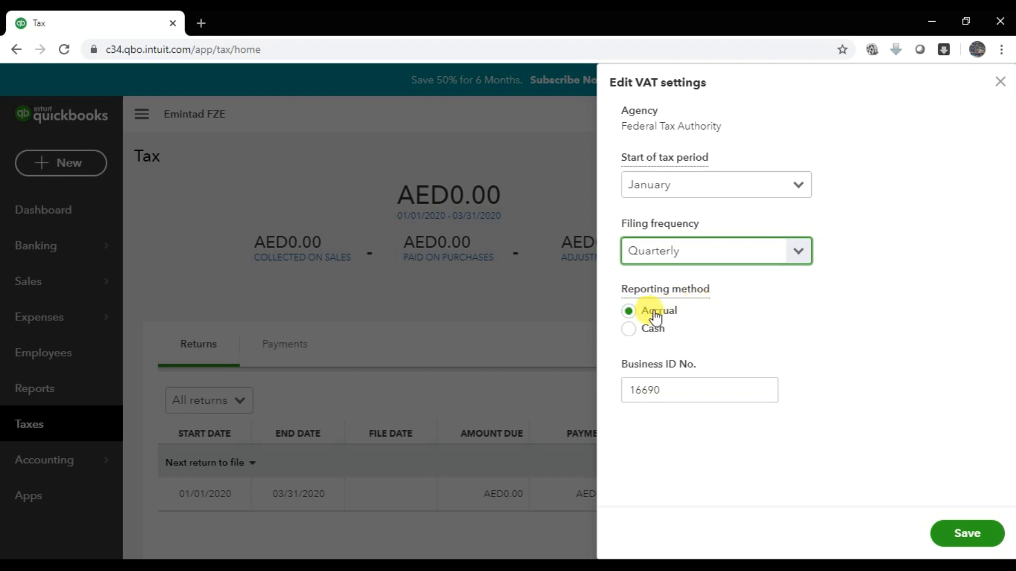
pyautogui.click(669, 400)
pyautogui.moveTo(670, 400); pyautogui.dragTo(613, 398)
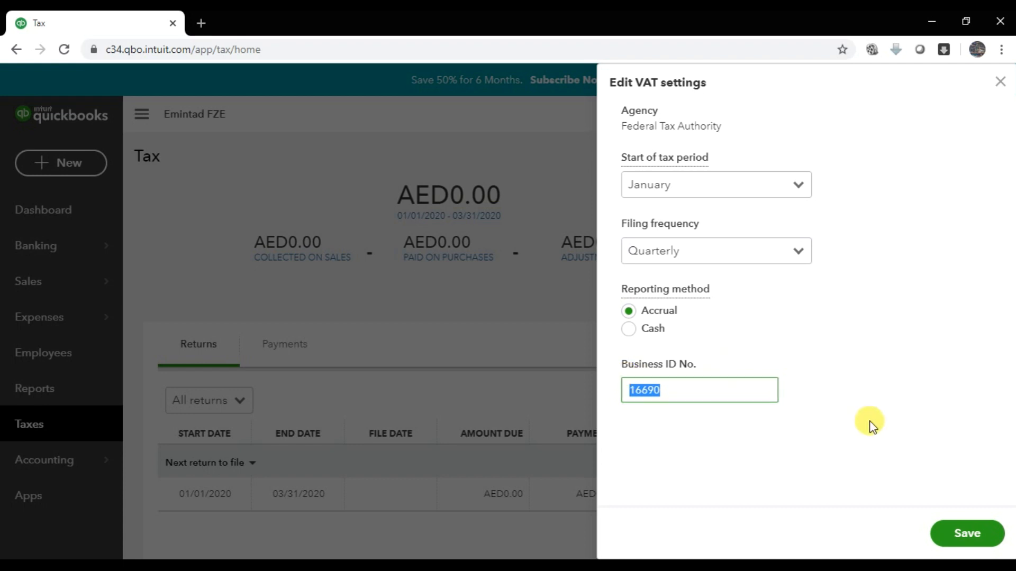
pyautogui.click(972, 533)
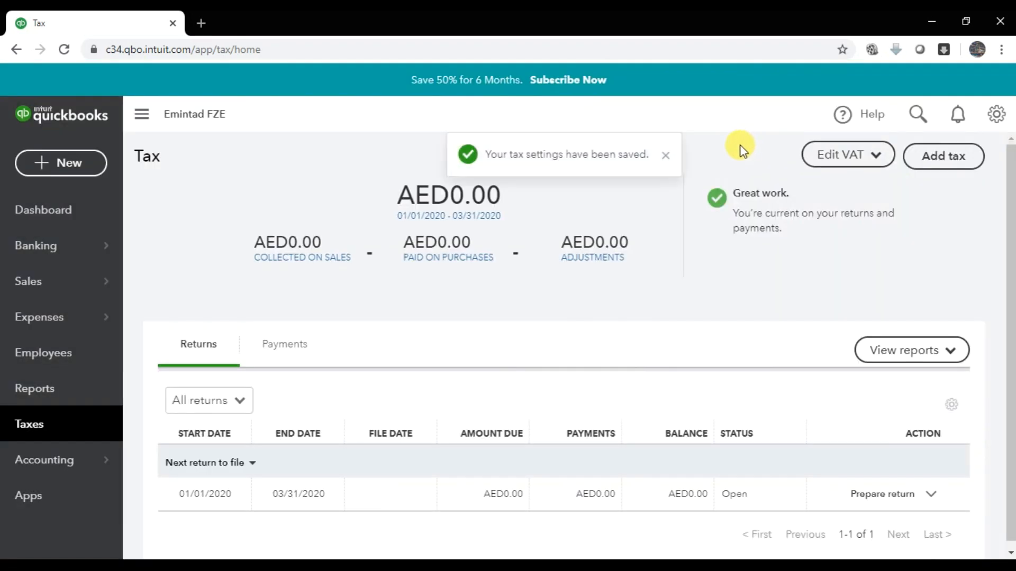
# - Open the VAT Rates list, scroll through all twelve rates, and check the Word exercise document
pyautogui.click(877, 159)
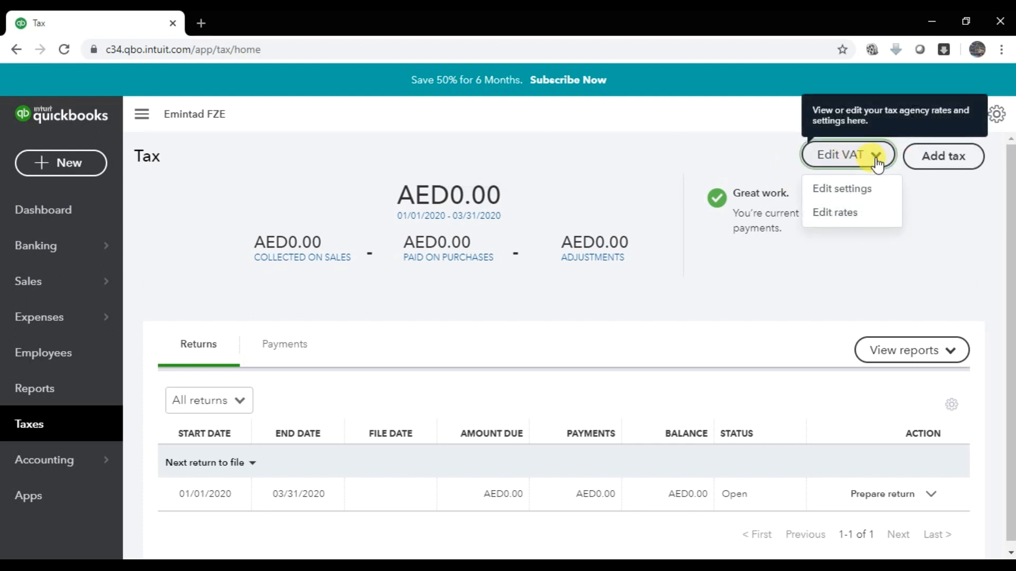
pyautogui.click(843, 214)
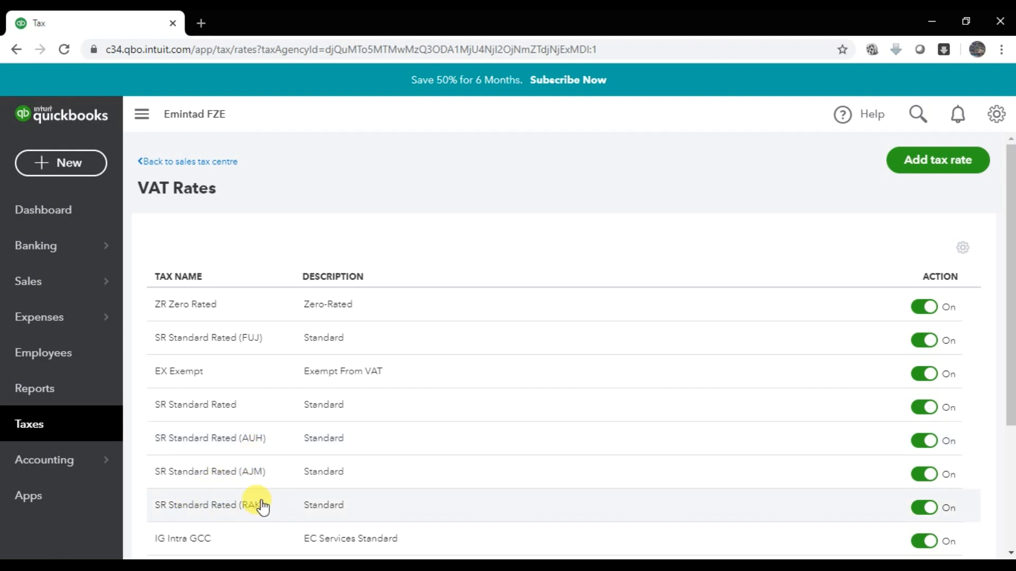
pyautogui.scroll(-2, 262, 507)
pyautogui.scroll(-2, 262, 507)
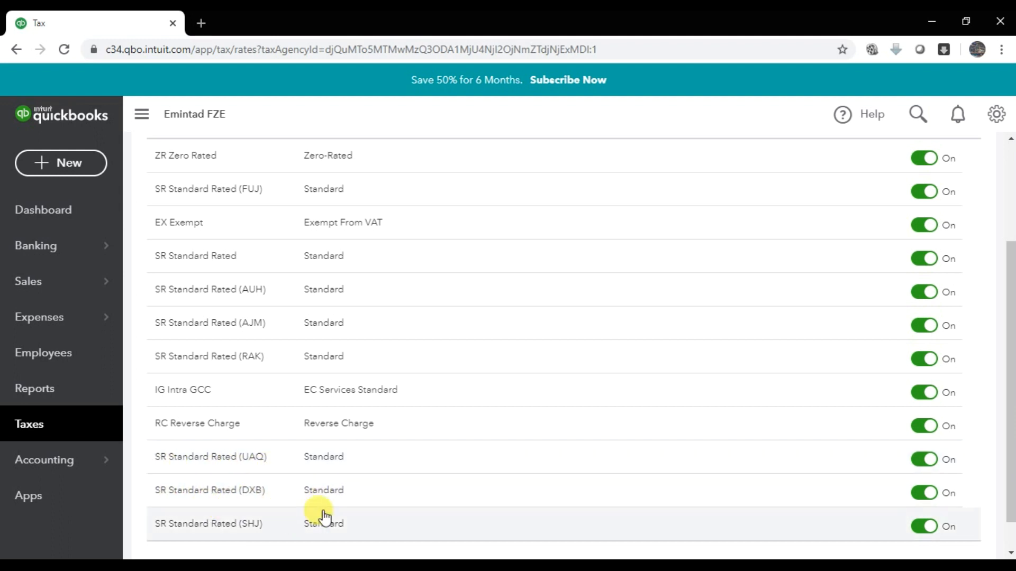
pyautogui.scroll(-1, 363, 542)
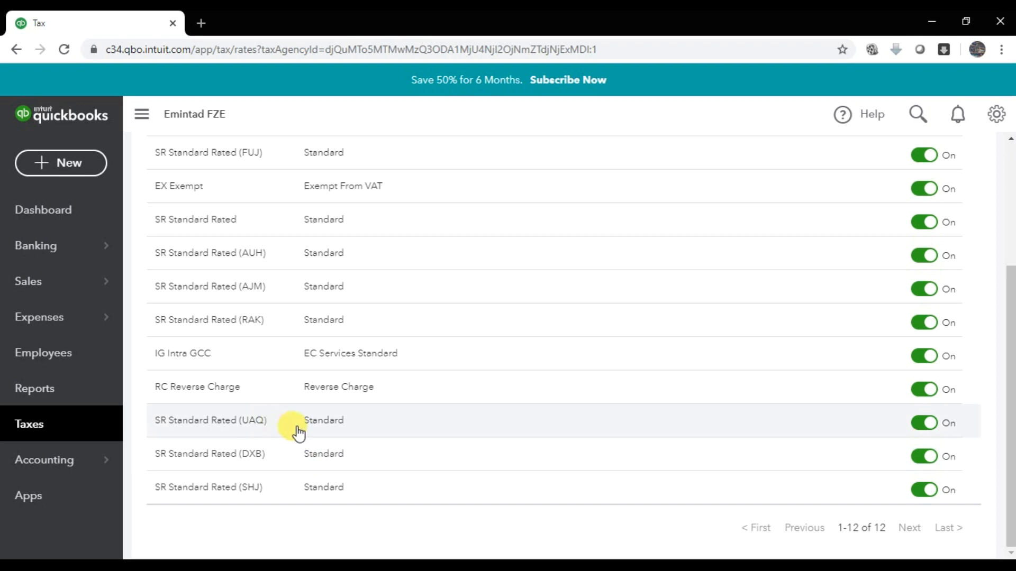
pyautogui.scroll(3, 277, 422)
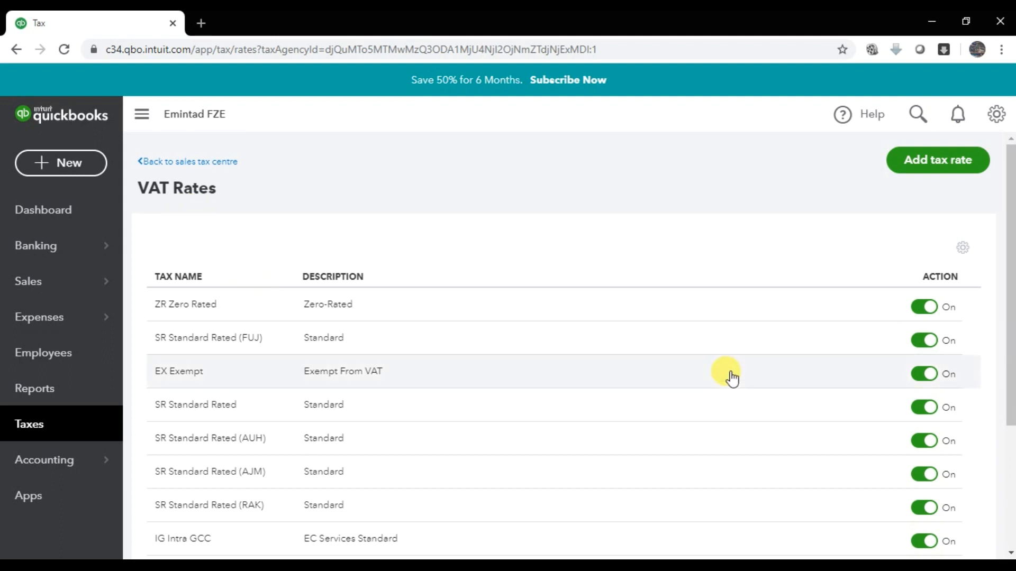
pyautogui.click(259, 566)
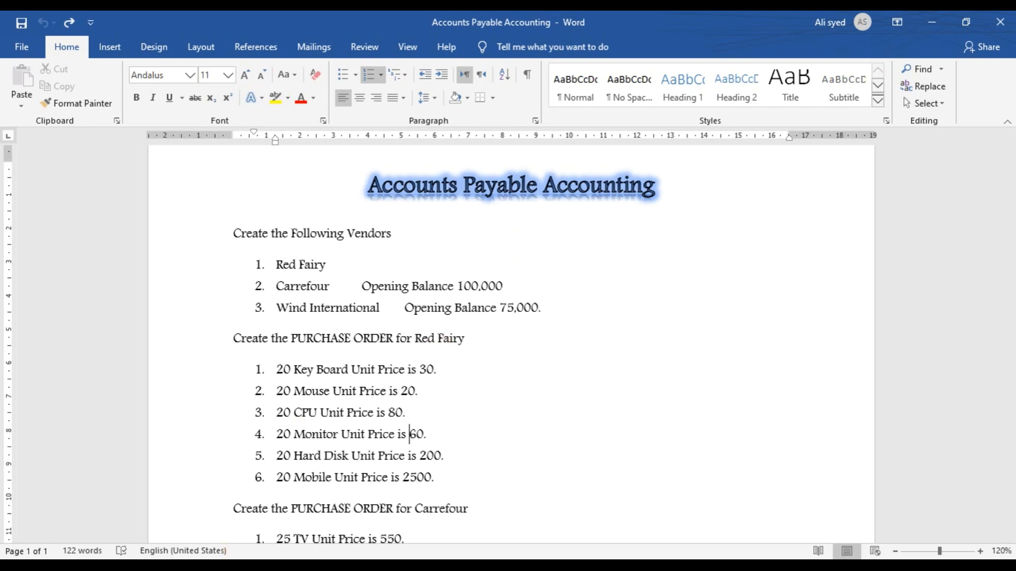
pyautogui.click(240, 565)
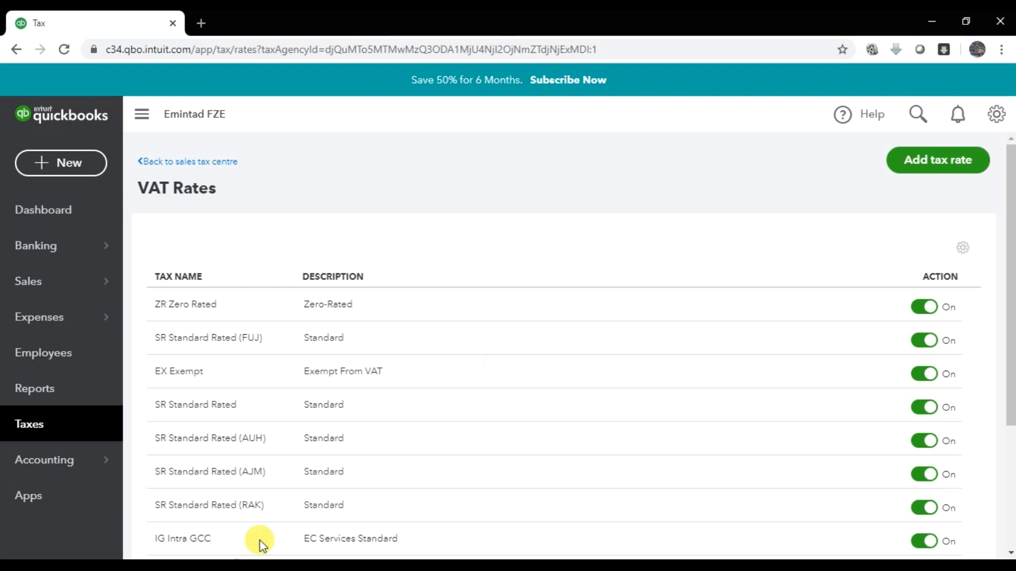
# - From the dashboard, go to Account and Settings > Expenses and edit the Purchase orders section
pyautogui.click(41, 213)
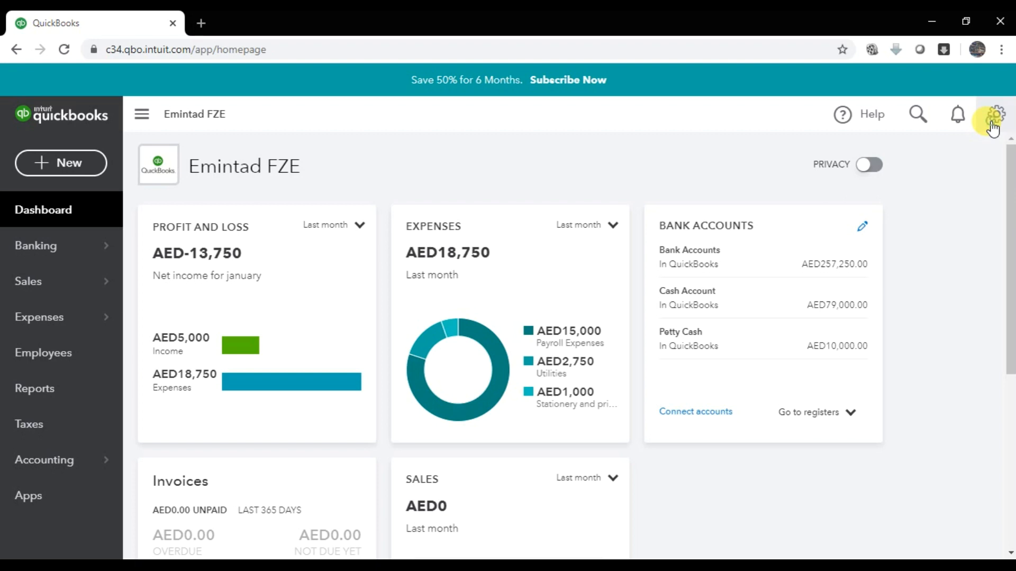
pyautogui.click(994, 127)
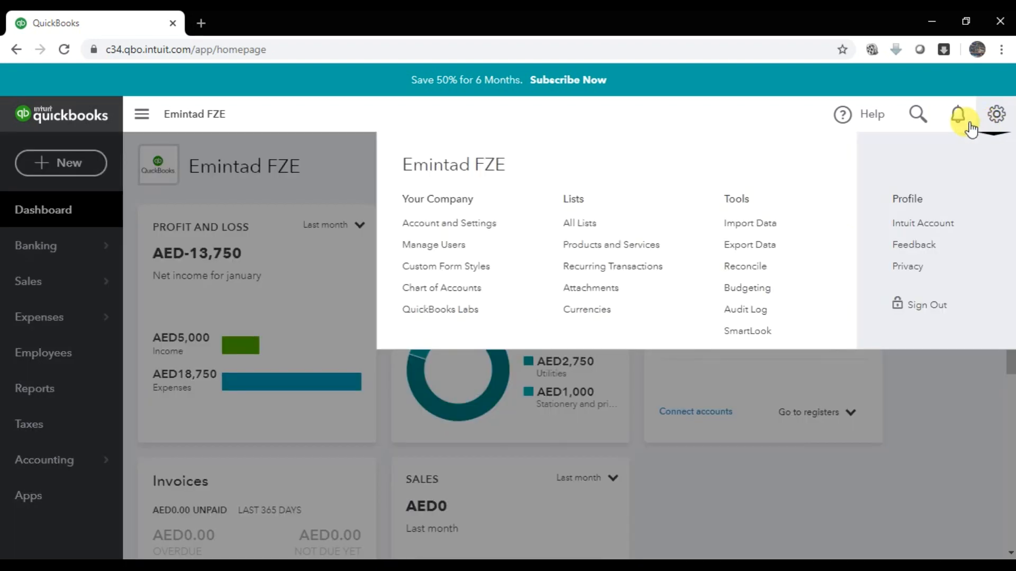
pyautogui.click(409, 225)
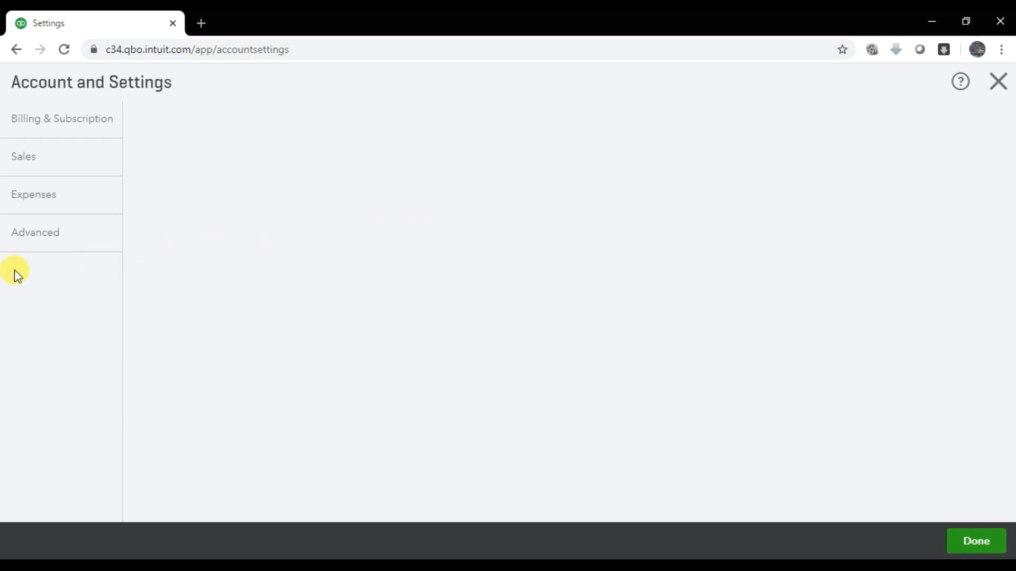
pyautogui.click(31, 211)
pyautogui.click(31, 221)
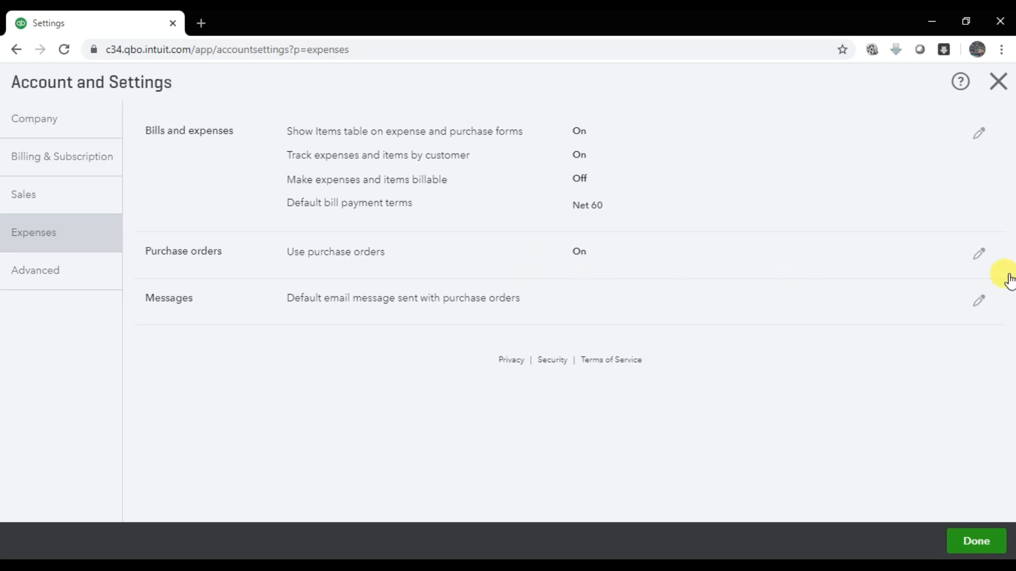
pyautogui.click(980, 256)
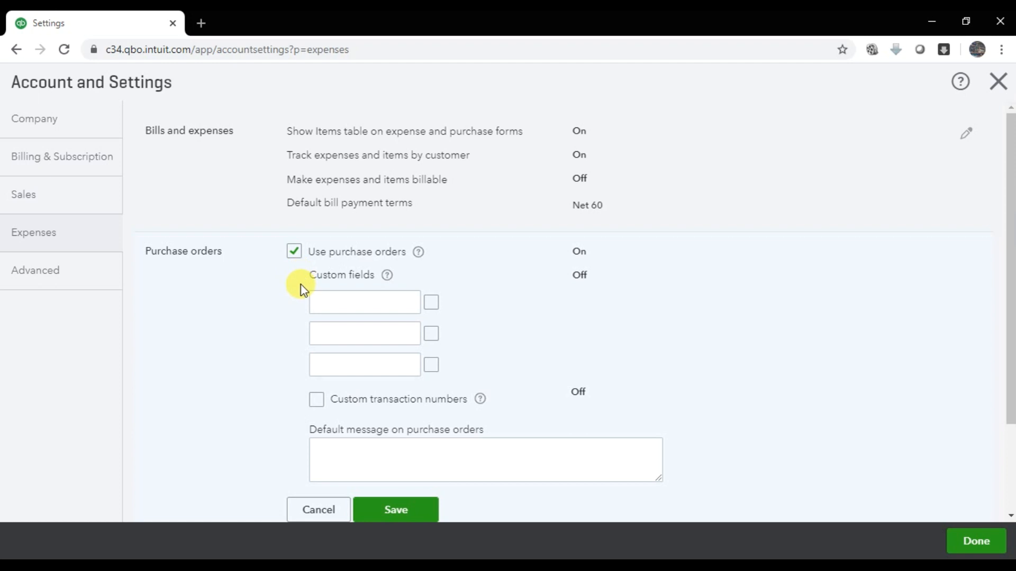
# - Look over the purchase order custom field and default message boxes, then close settings with Done
pyautogui.click(339, 306)
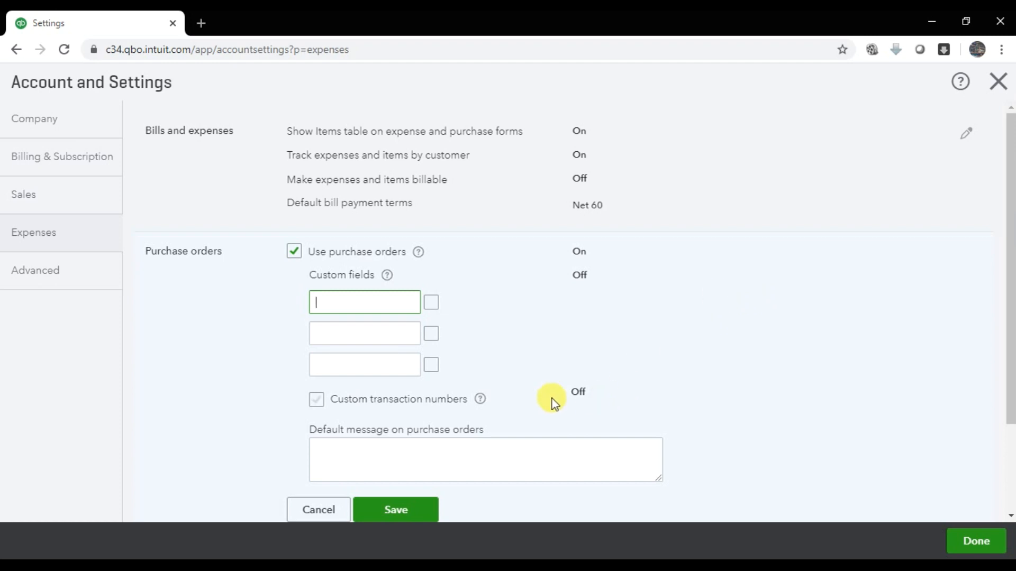
pyautogui.scroll(-2, 551, 398)
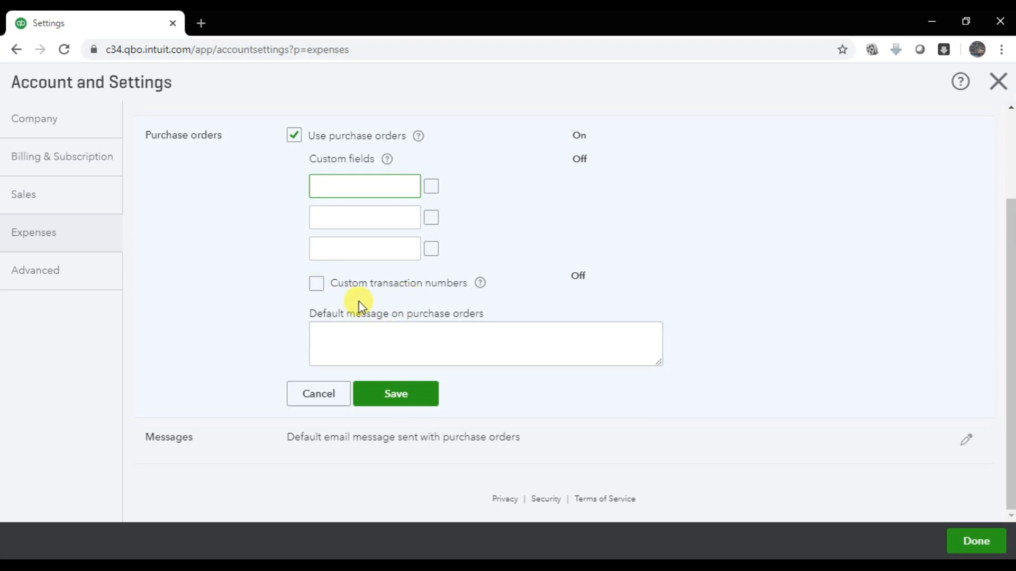
pyautogui.click(387, 348)
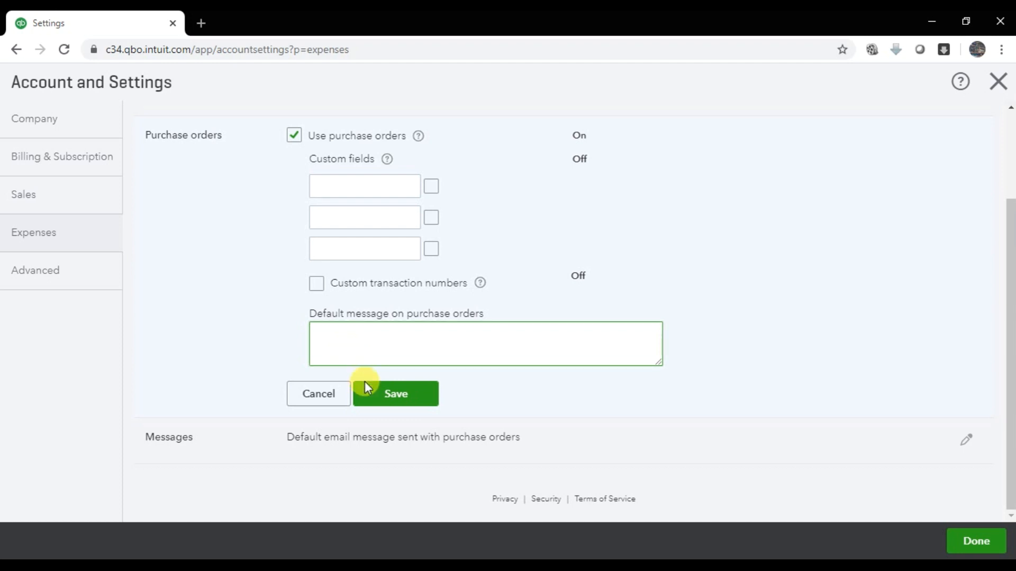
pyautogui.click(977, 542)
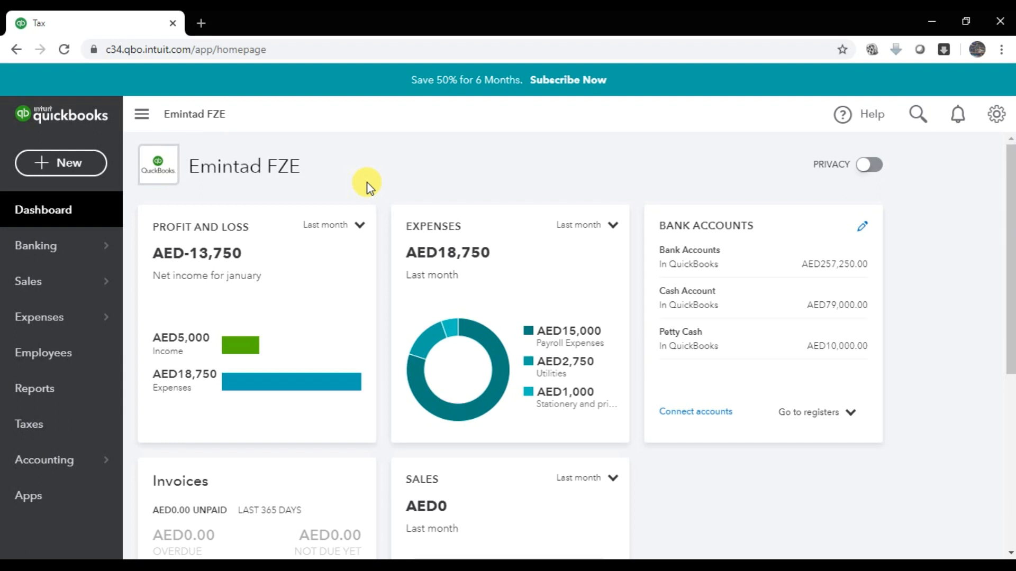
pyautogui.click(278, 566)
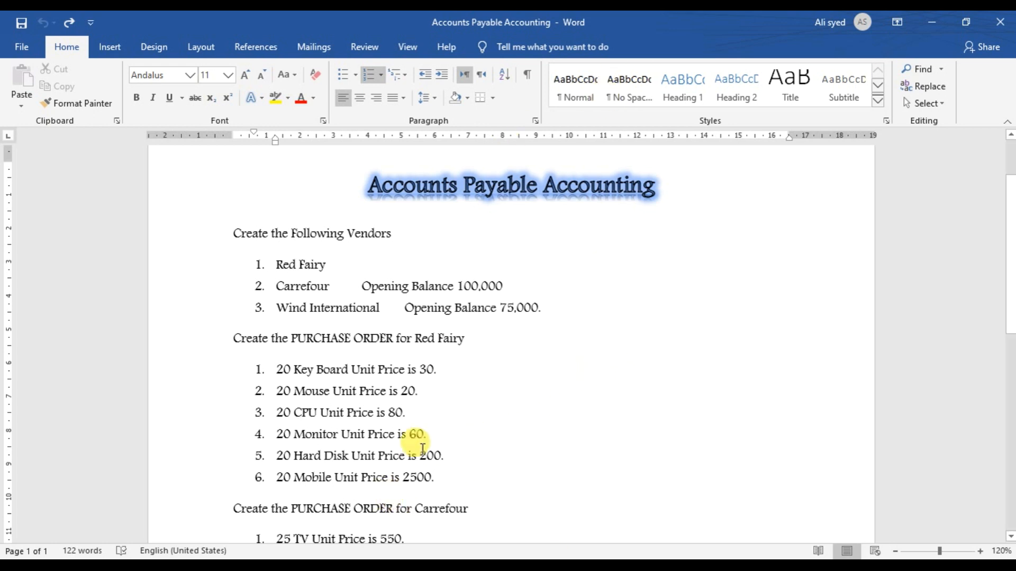
pyautogui.click(228, 566)
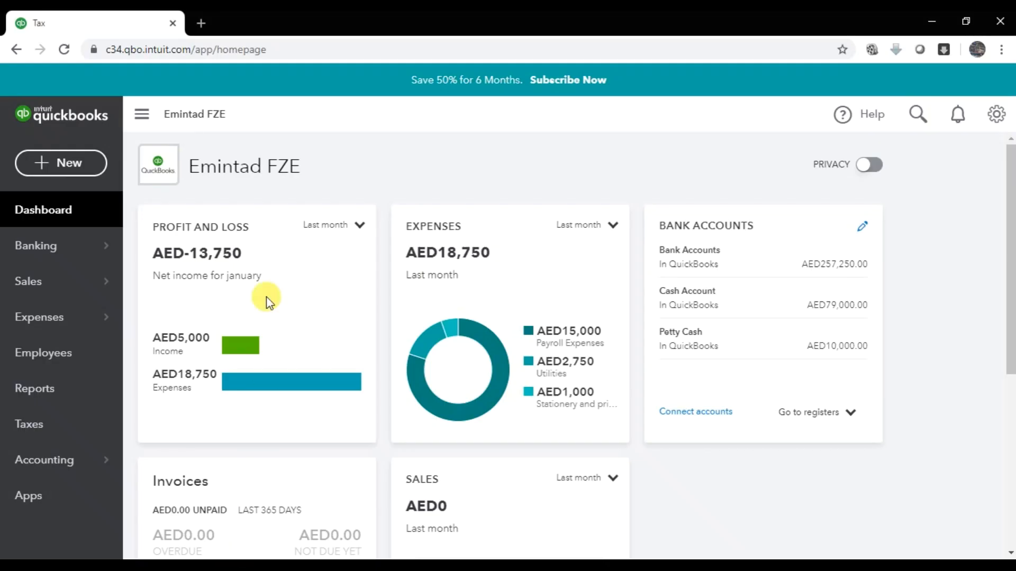
# - Dismiss the New menu and go to Expenses > Suppliers to view the empty supplier list
pyautogui.moveTo(47, 318)
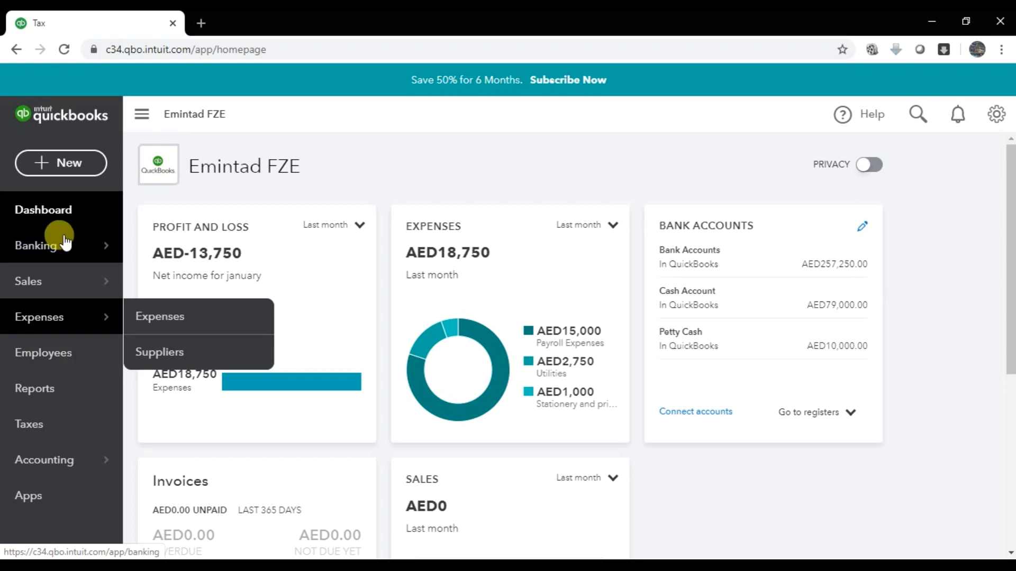
pyautogui.click(62, 164)
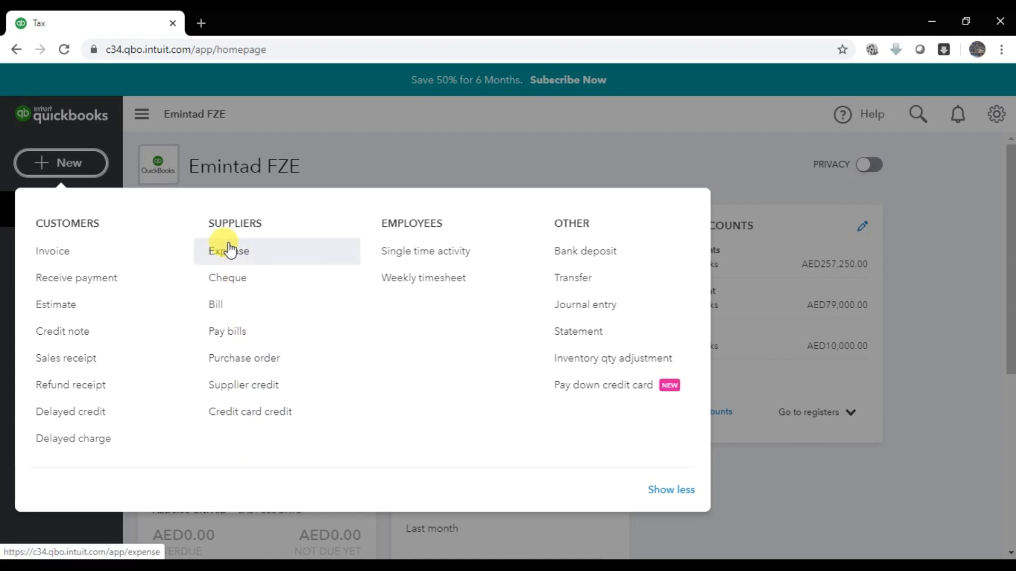
pyautogui.click(347, 141)
pyautogui.moveTo(56, 332)
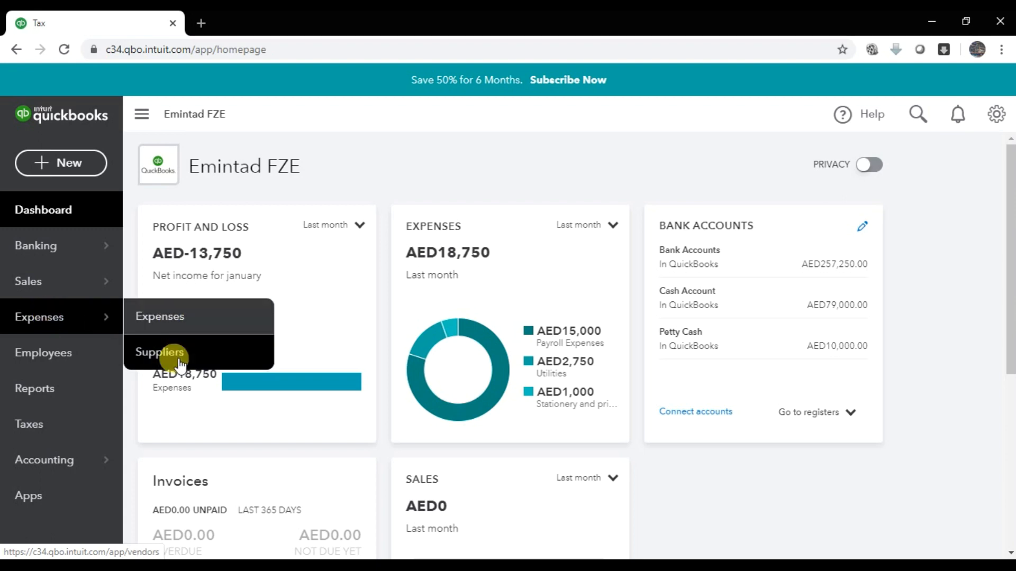
pyautogui.click(33, 316)
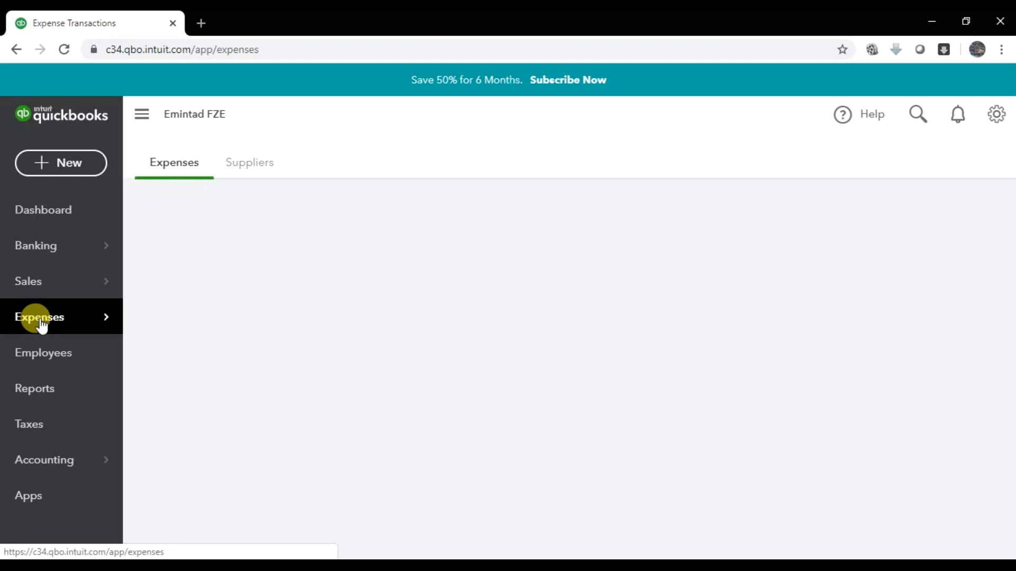
pyautogui.click(254, 170)
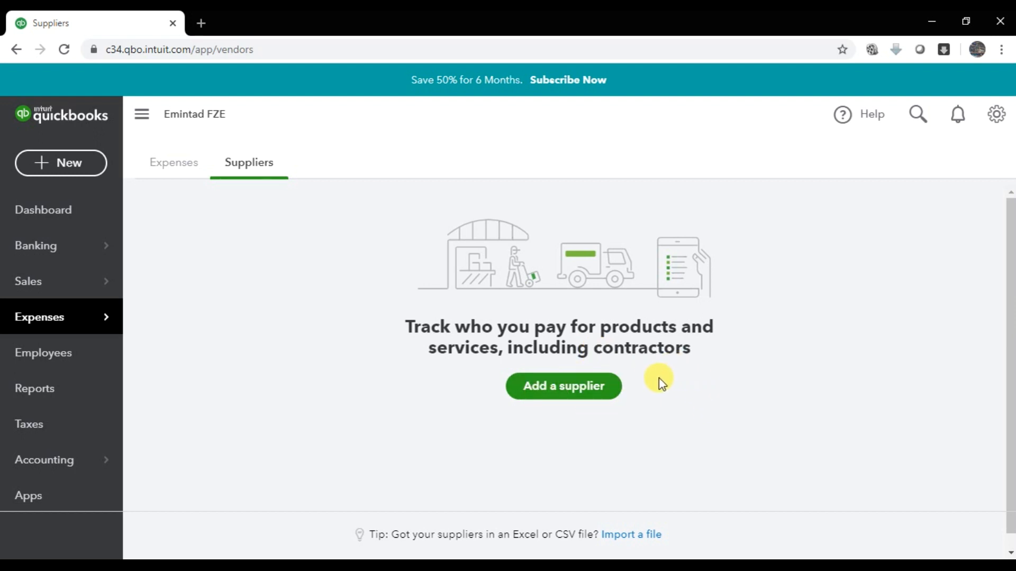
# - Add a supplier and enter the supplier's title, first name and last name
pyautogui.click(584, 386)
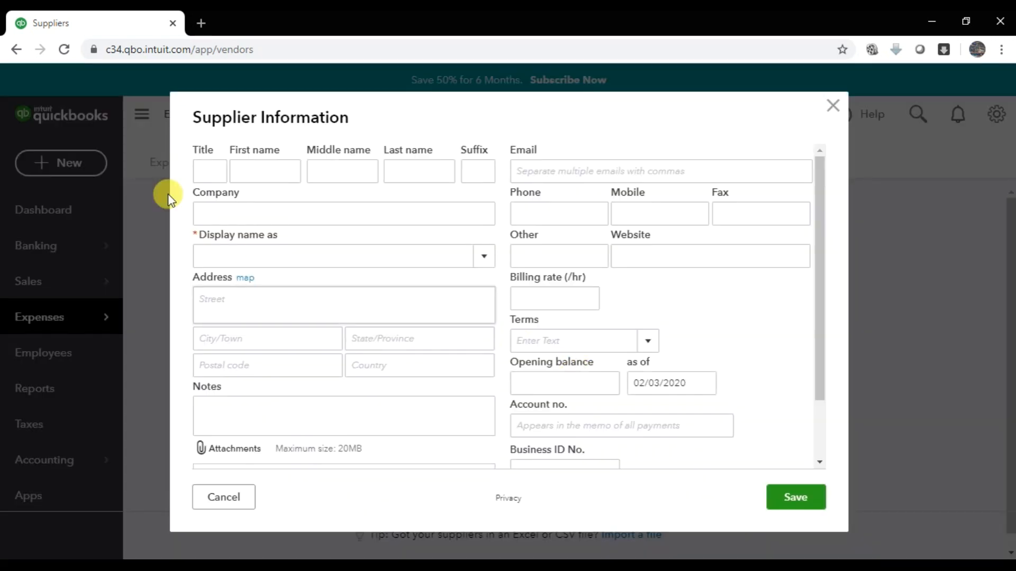
pyautogui.click(208, 178)
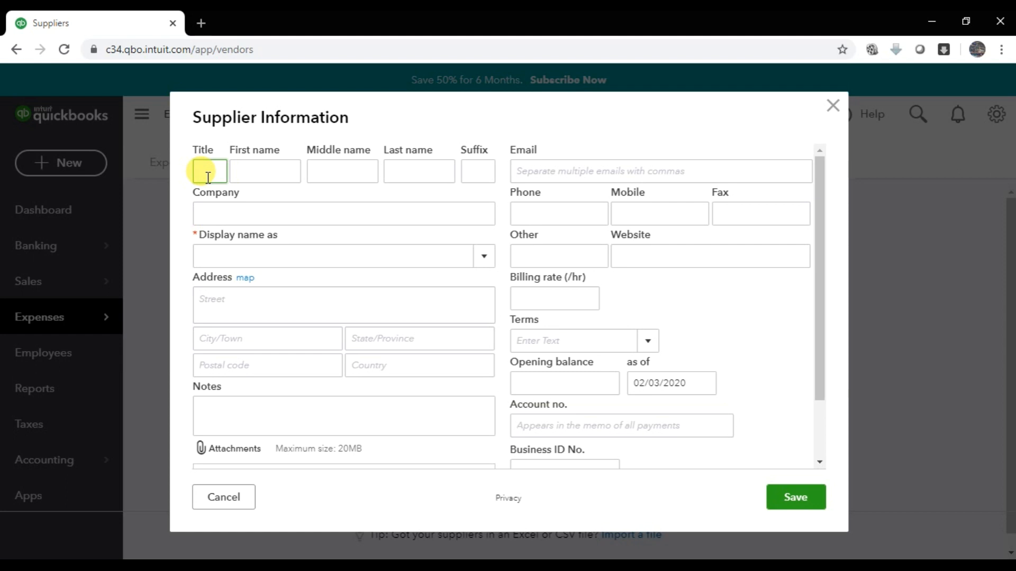
pyautogui.write('Mr')
pyautogui.press('Tab')
pyautogui.write('Superman')
pyautogui.press('Tab')
pyautogui.press('Tab')
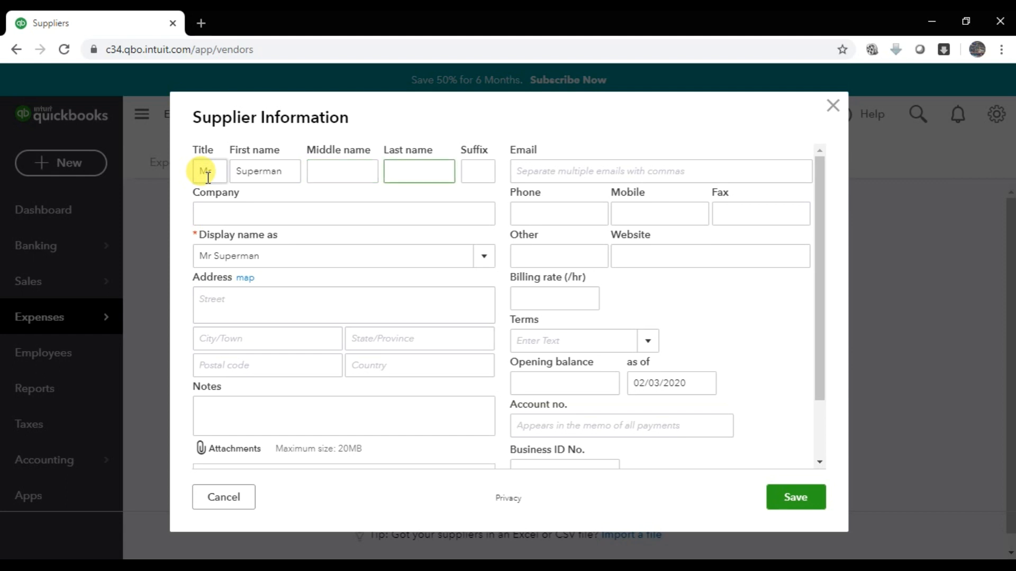
pyautogui.write('Khan')
pyautogui.press('Tab')
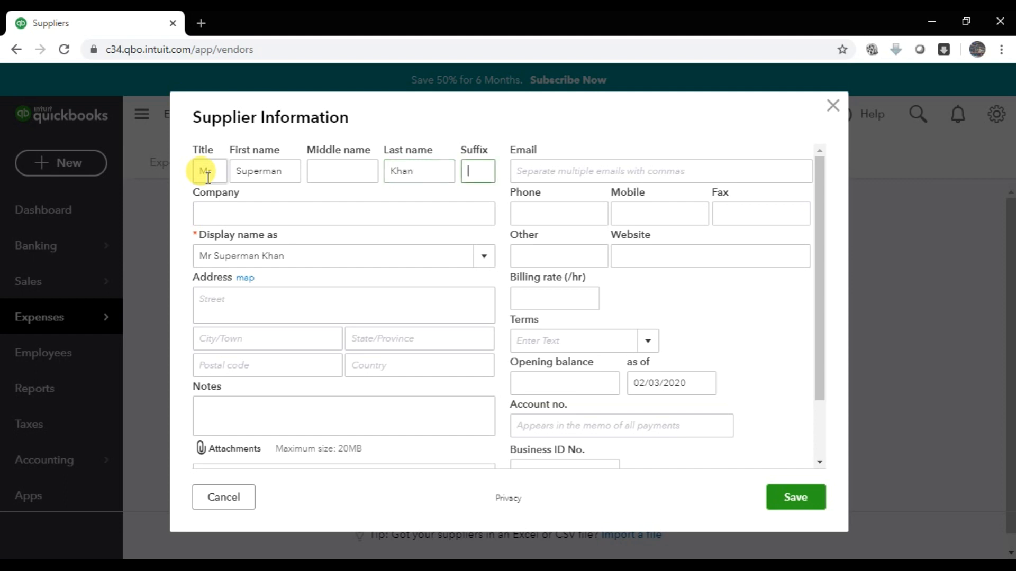
pyautogui.press('Tab')
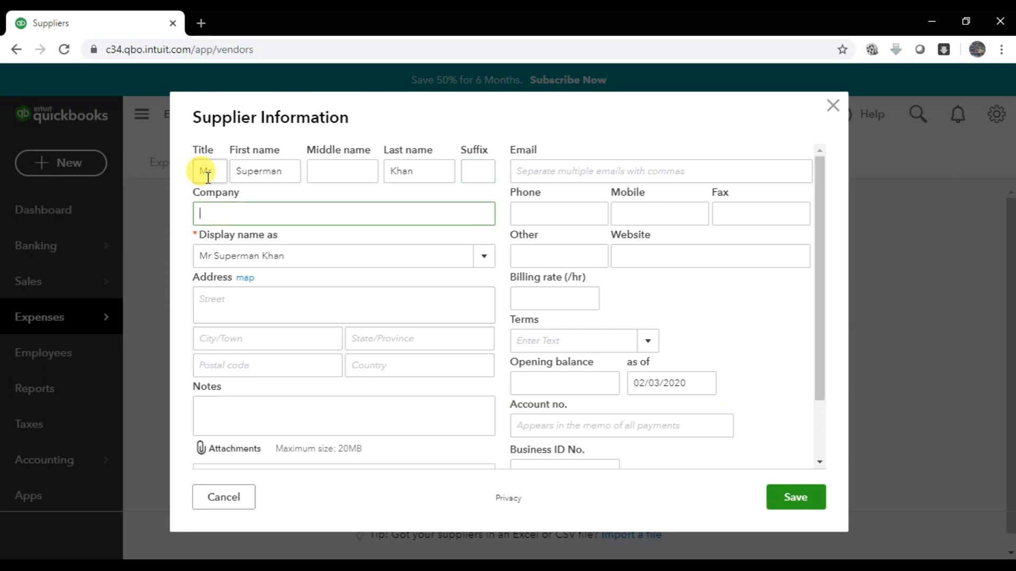
# - Enter company name Batman Trading LLC and choose it as the supplier's display name
pyautogui.write('Batman')
pyautogui.write('Se')
pyautogui.press('BackSpace')
pyautogui.press('BackSpace')
pyautogui.write('Trading LLC')
pyautogui.press('Tab')
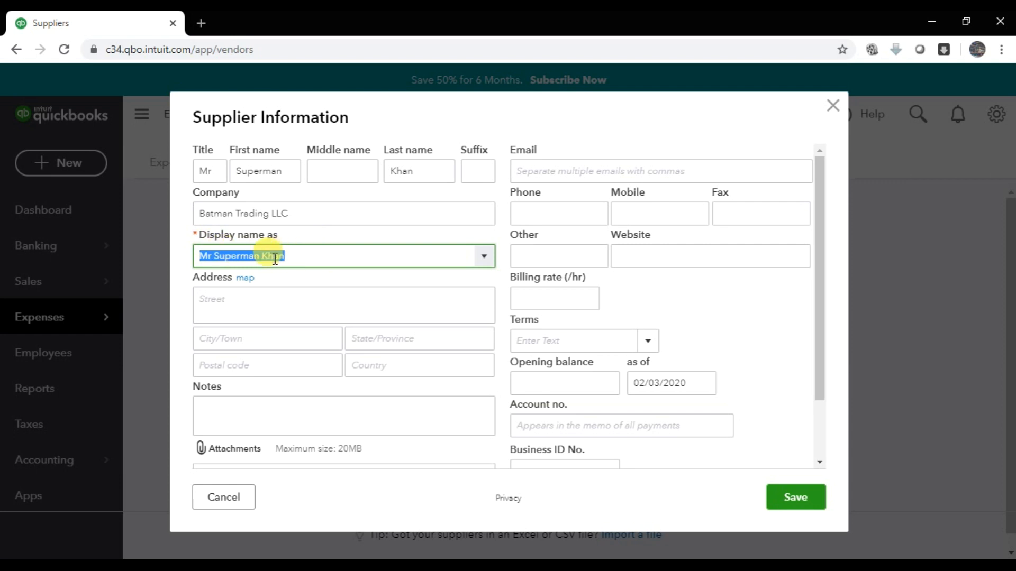
pyautogui.click(484, 259)
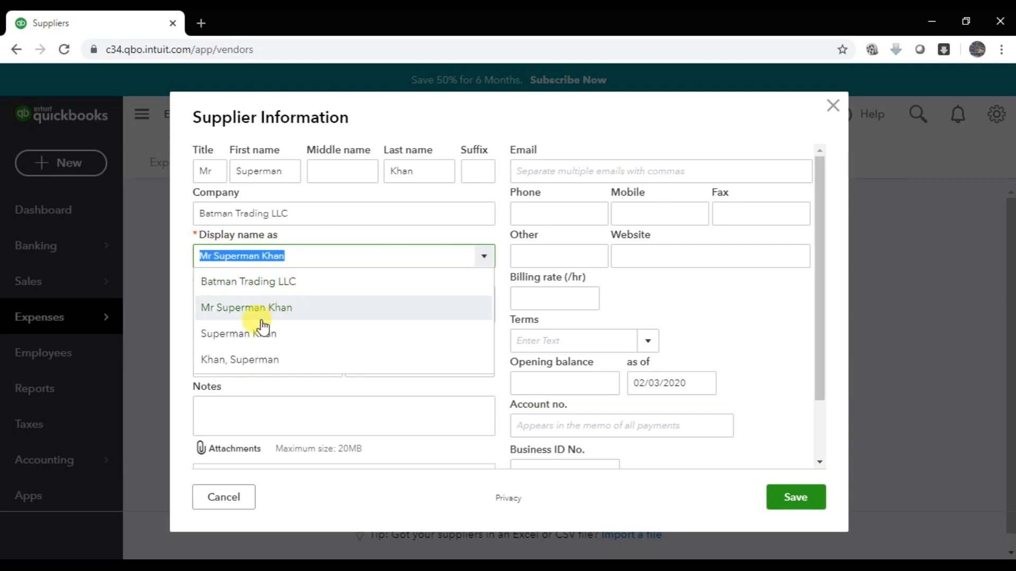
pyautogui.click(254, 289)
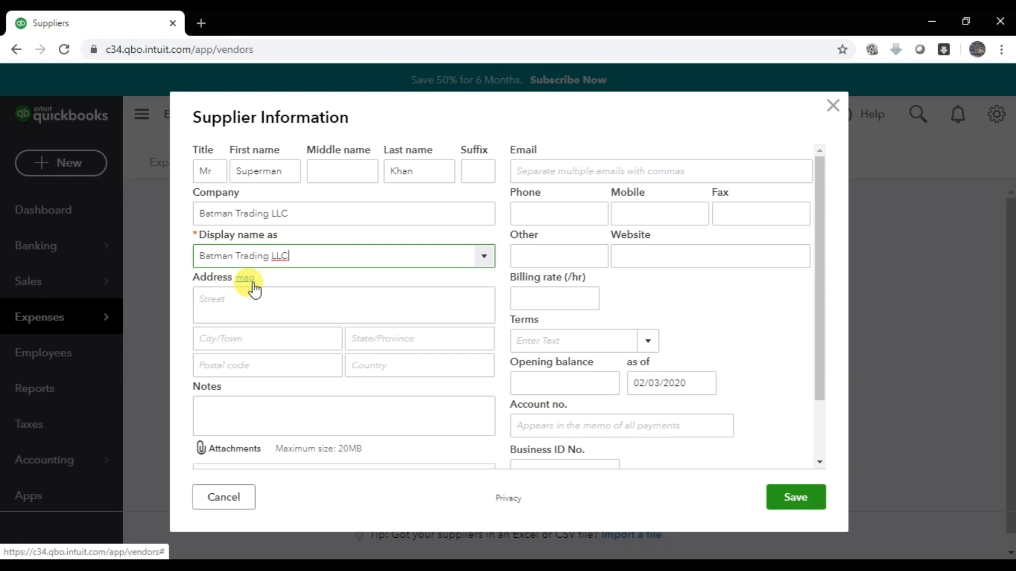
pyautogui.click(224, 305)
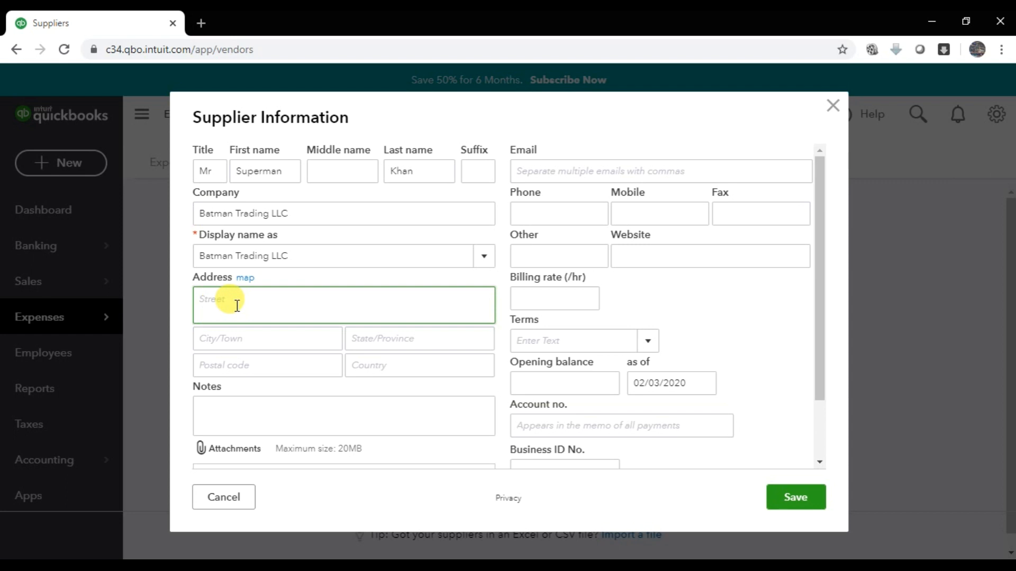
# - Fill in the supplier's street, city, state, postal code and country address fields
pyautogui.write('Bank Street Near Al Fahidi m')
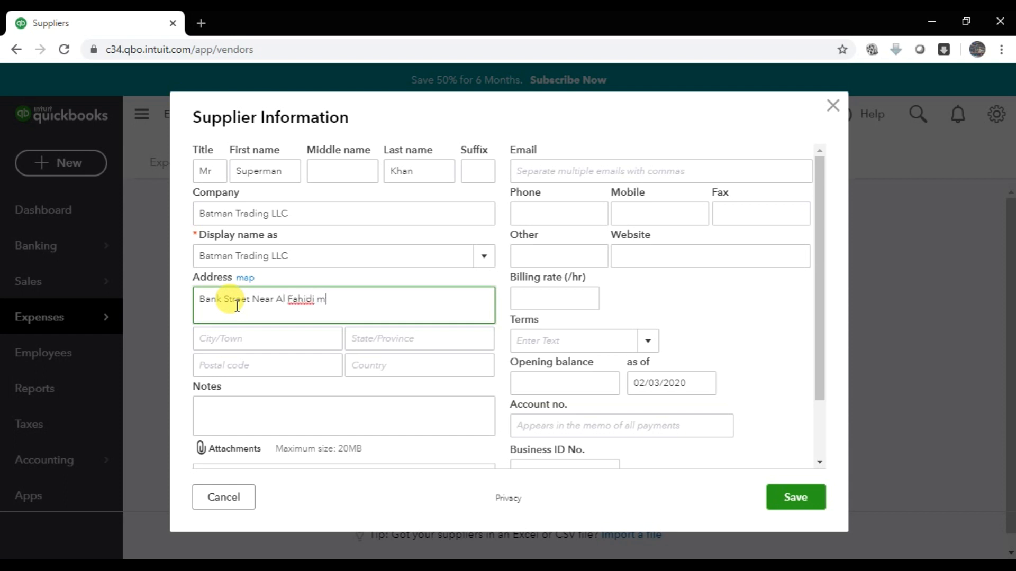
pyautogui.write('etro station')
pyautogui.press('Tab')
pyautogui.write('Bur Dubai')
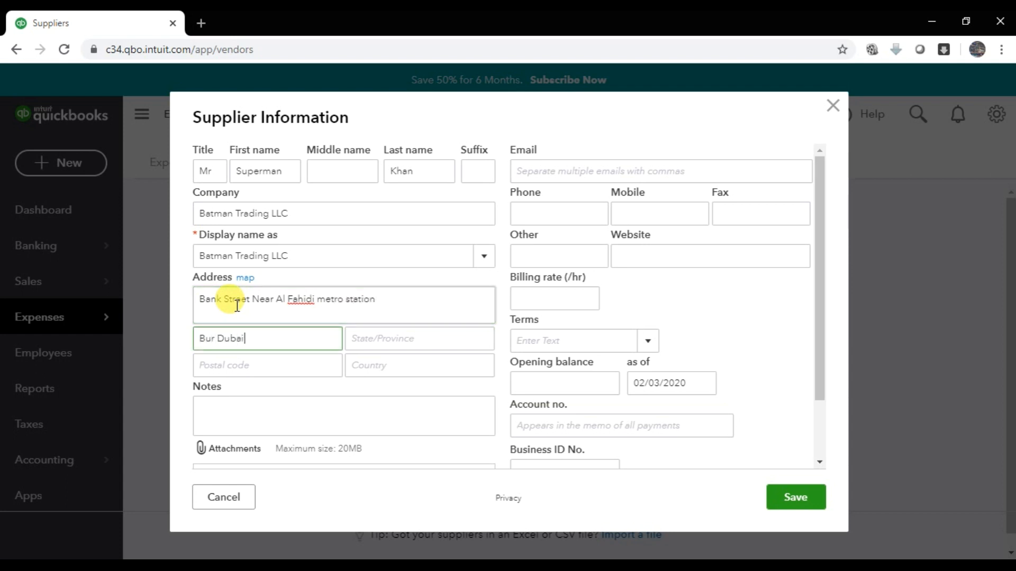
pyautogui.press('Tab')
pyautogui.write('Dubai')
pyautogui.press('Tab')
pyautogui.write('123456')
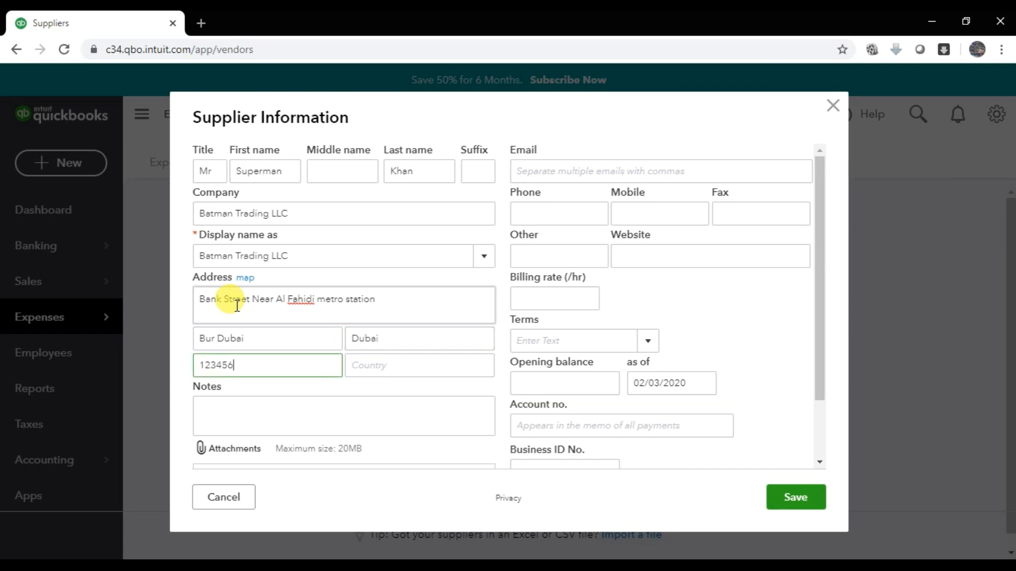
pyautogui.press('Tab')
pyautogui.write('U')
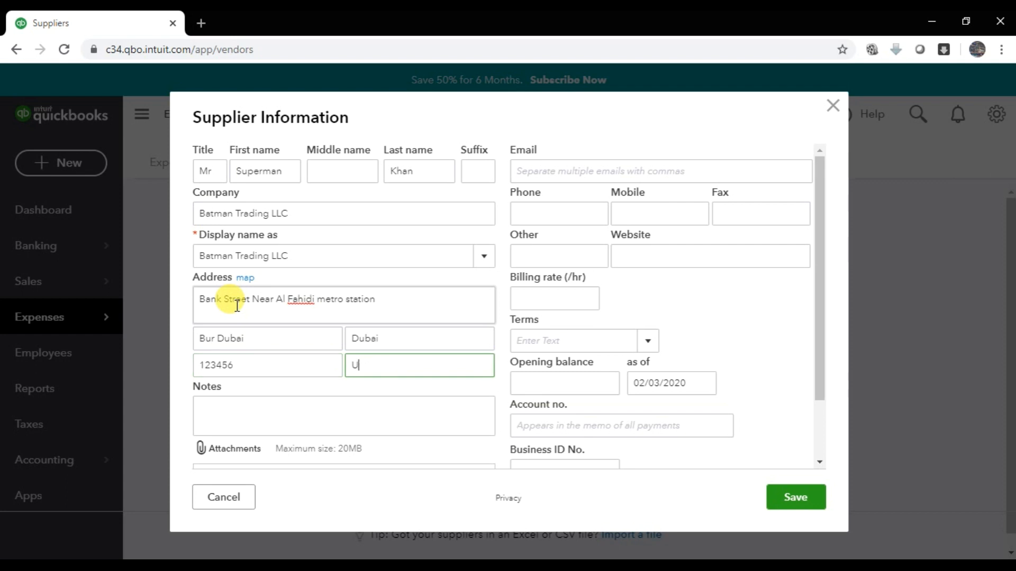
pyautogui.write('AE')
pyautogui.press('Tab')
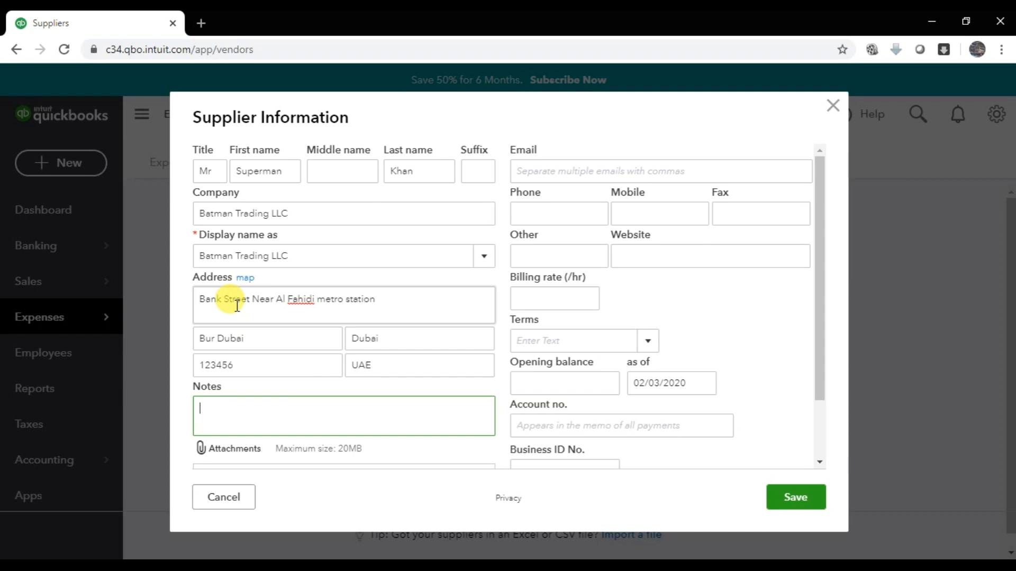
pyautogui.scroll(-2, 256, 367)
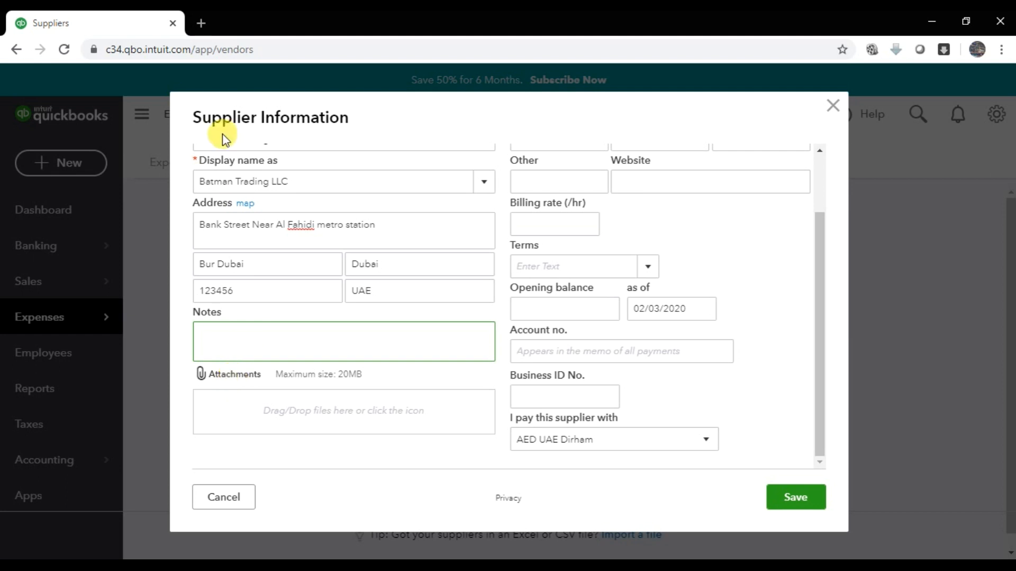
pyautogui.scroll(2, 286, 235)
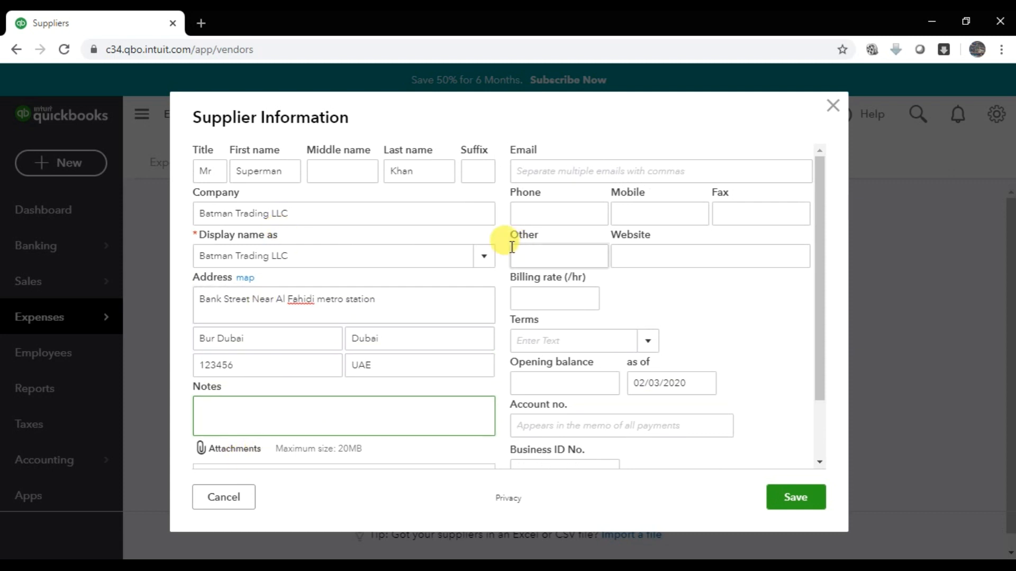
pyautogui.press('Tab')
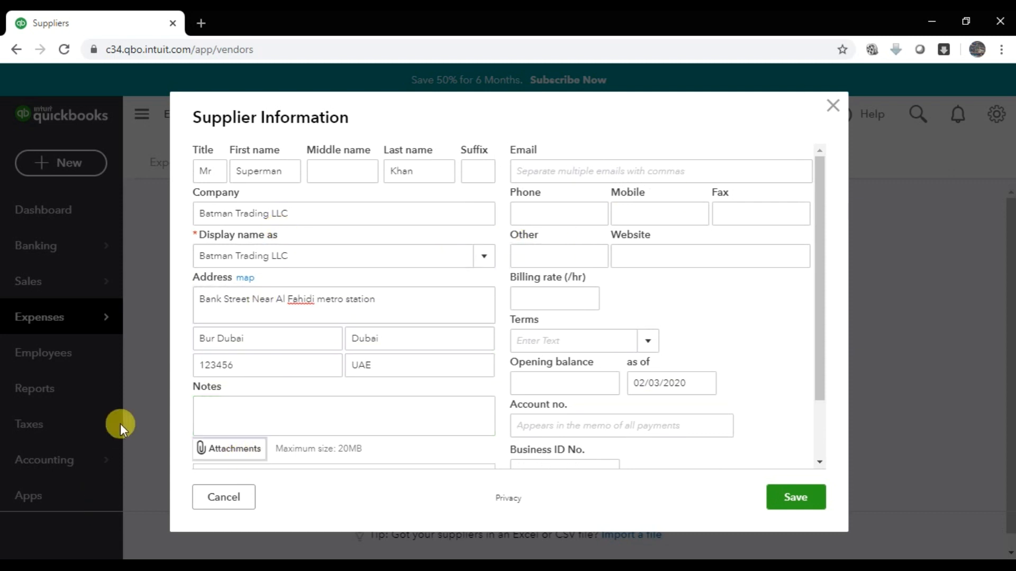
pyautogui.press('Tab')
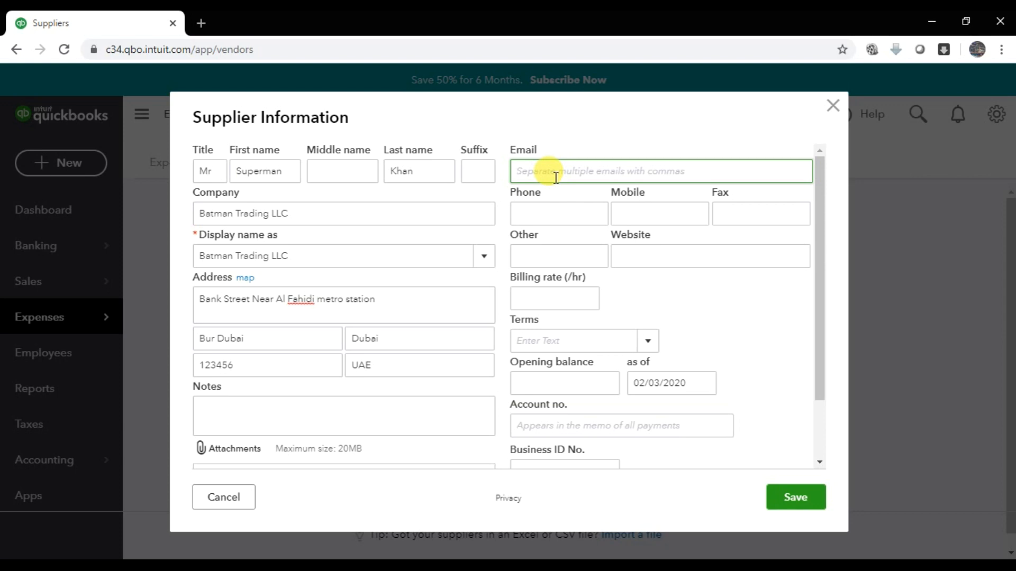
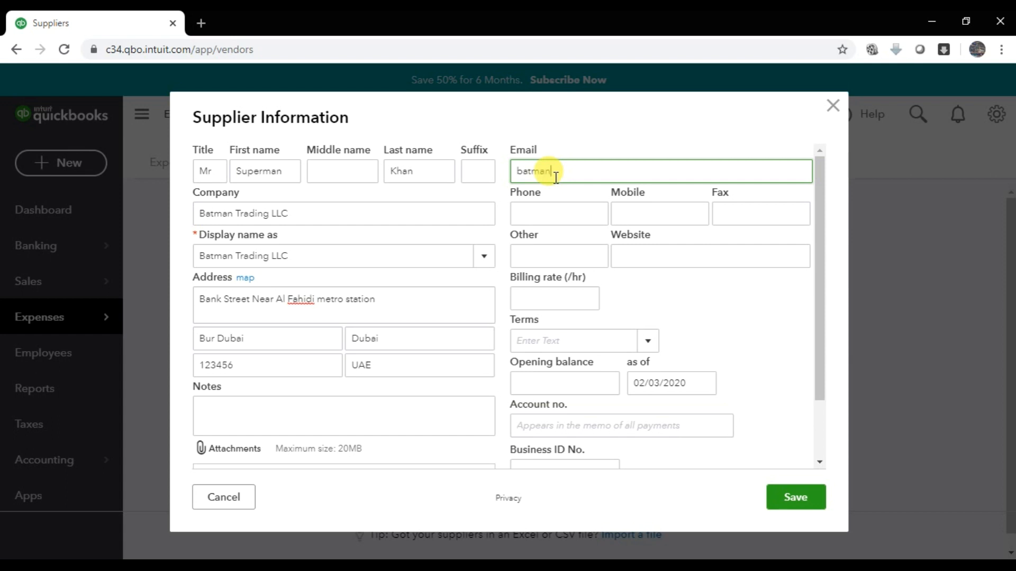
pyautogui.press('Tab')
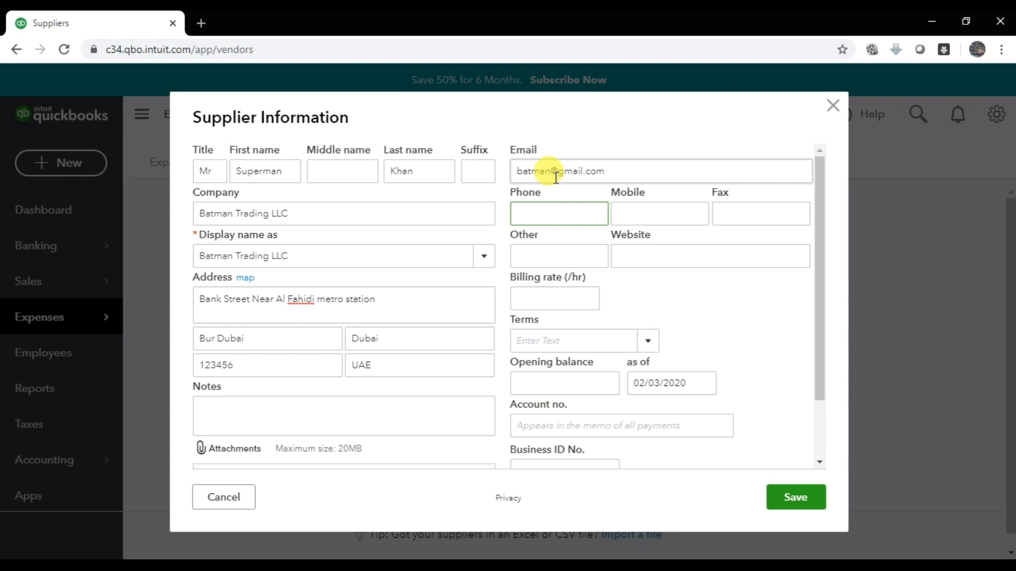
pyautogui.write('04256489')
pyautogui.press('Tab')
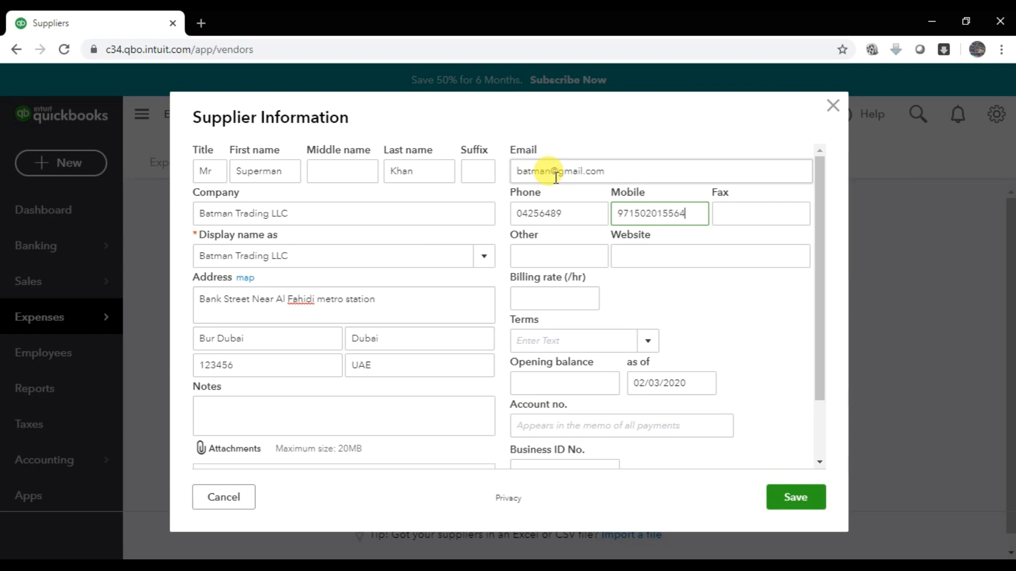
pyautogui.press('Tab')
pyautogui.write('4464897')
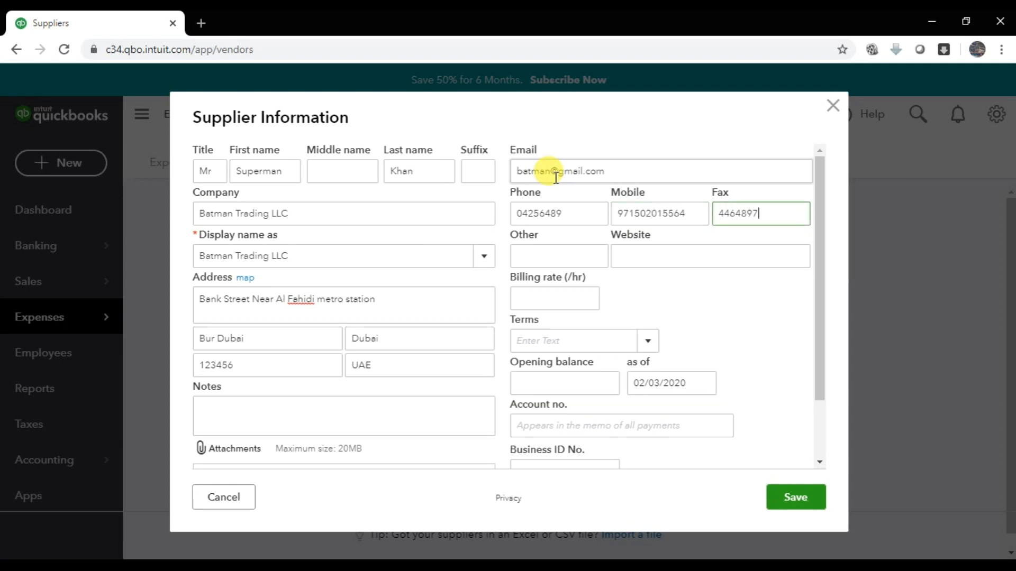
pyautogui.press('Tab')
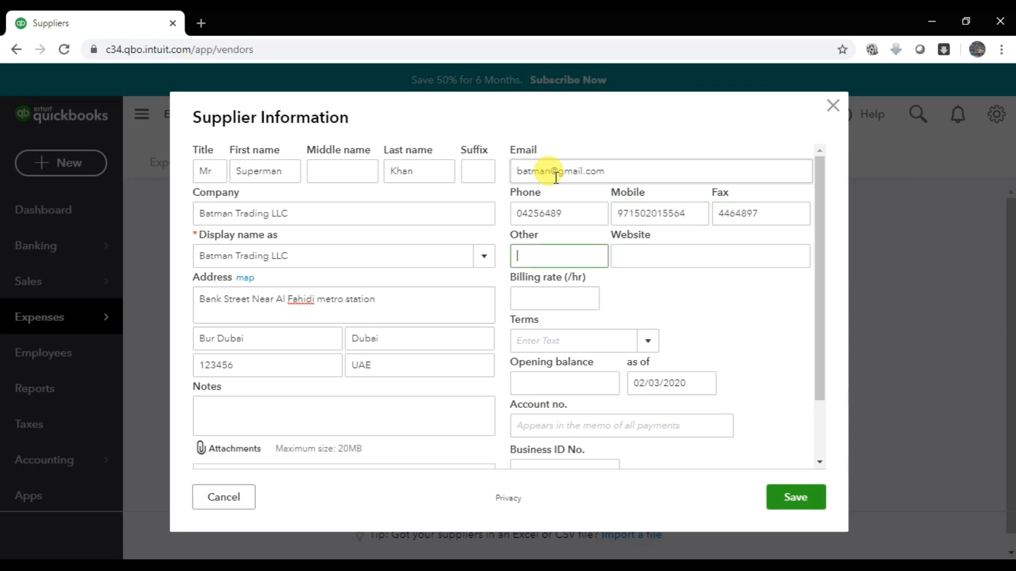
pyautogui.press('Tab')
pyautogui.write('ww')
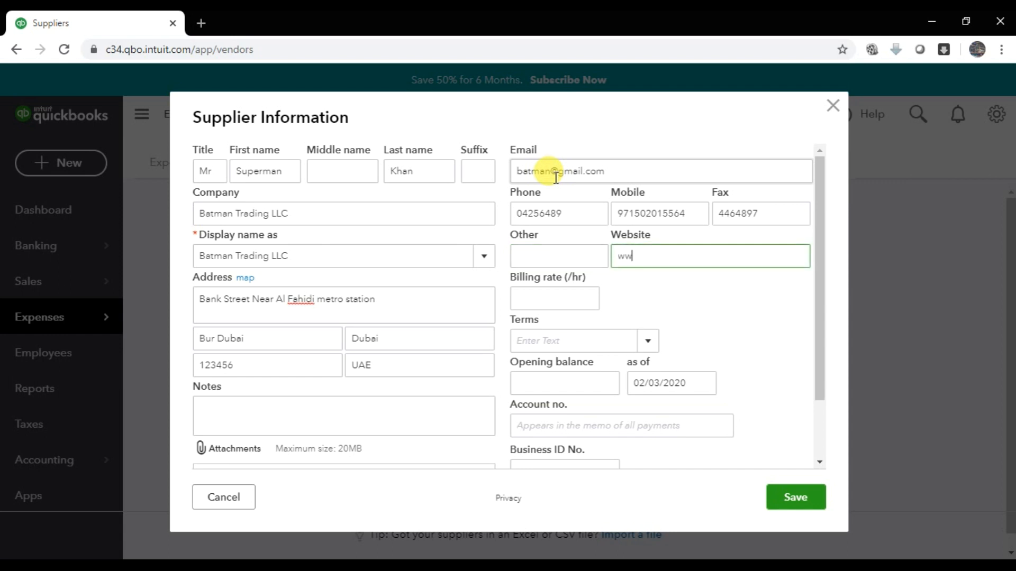
pyautogui.write('w.sm-consultants.com')
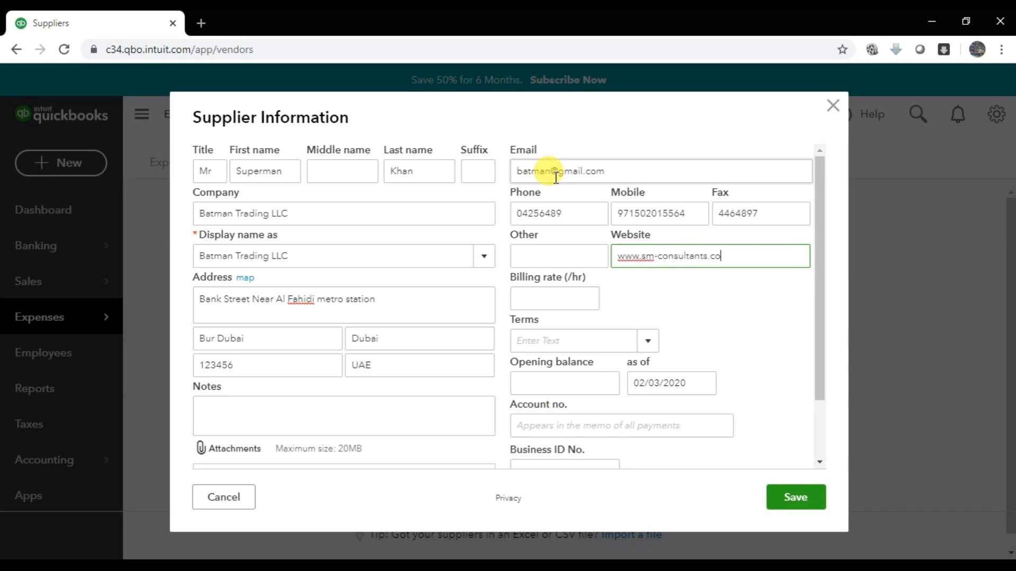
pyautogui.press('Tab')
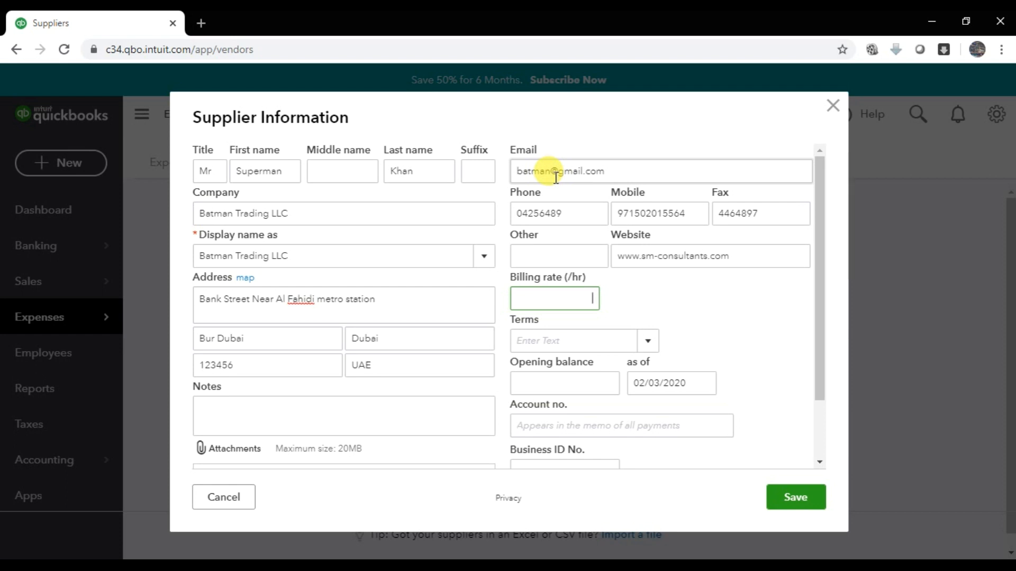
# - Set the supplier's payment terms to Net 60
pyautogui.press('Tab')
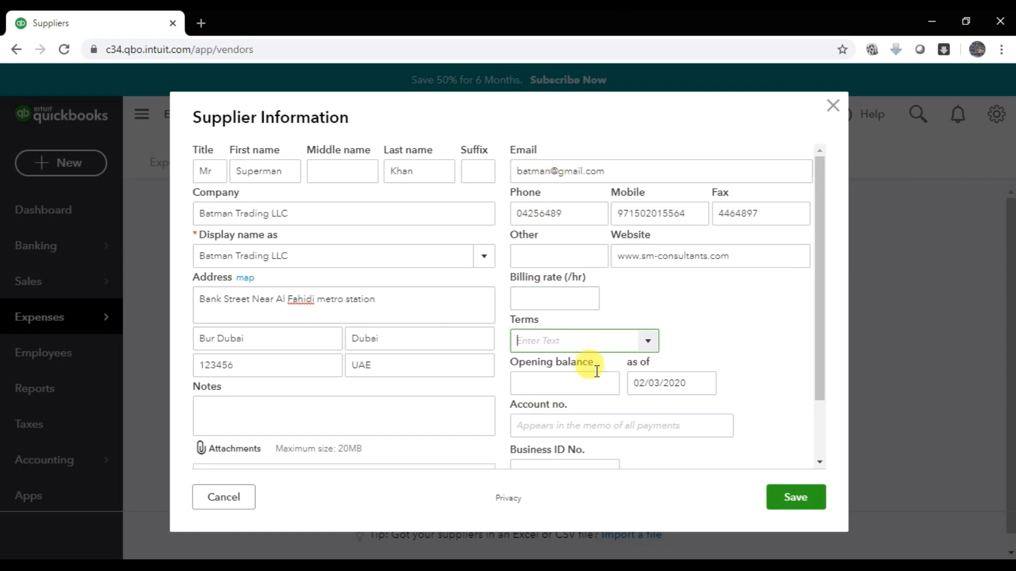
pyautogui.click(649, 343)
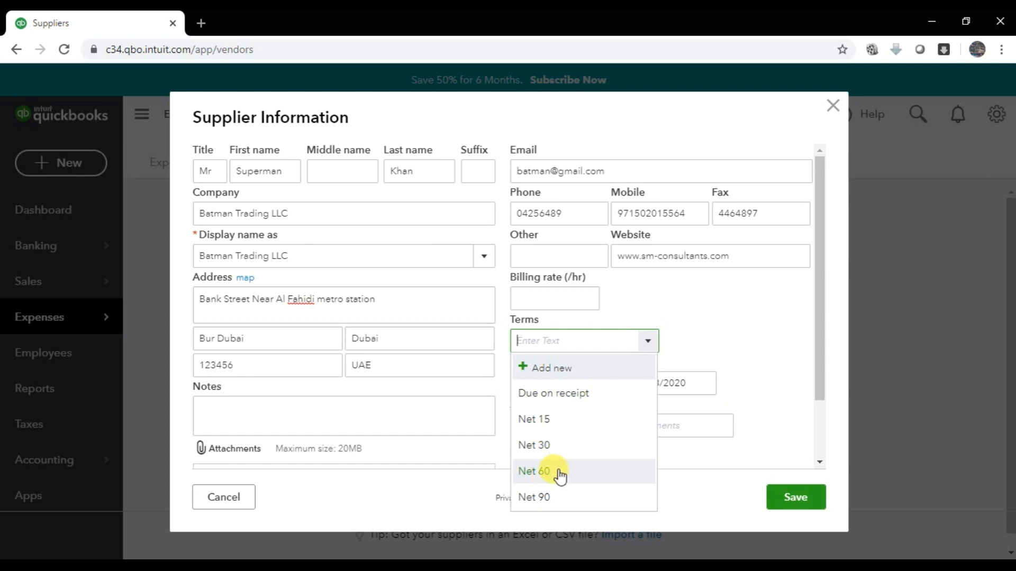
pyautogui.click(534, 471)
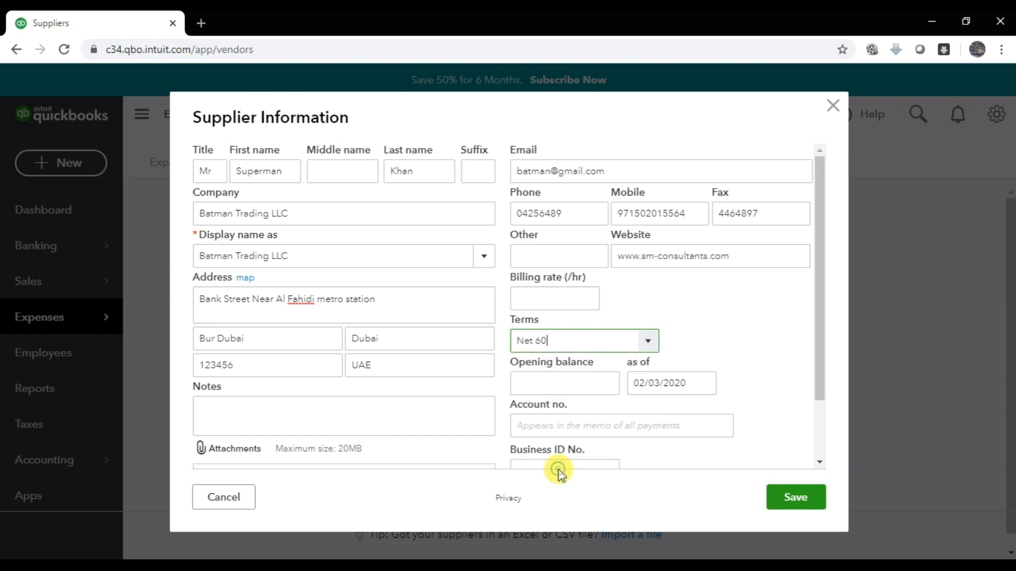
# - Enter the supplier's business ID number
pyautogui.click(541, 392)
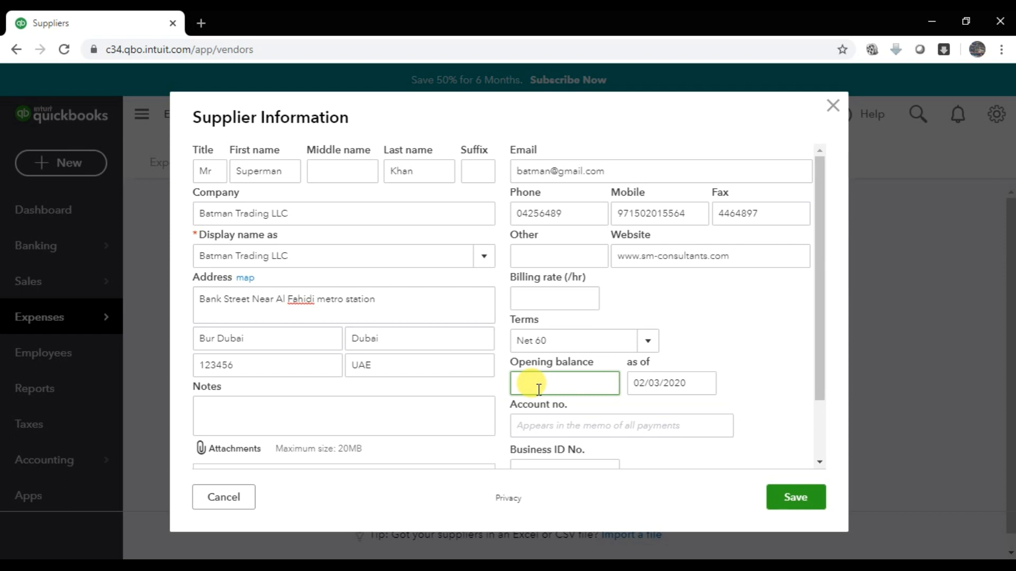
pyautogui.press('Tab')
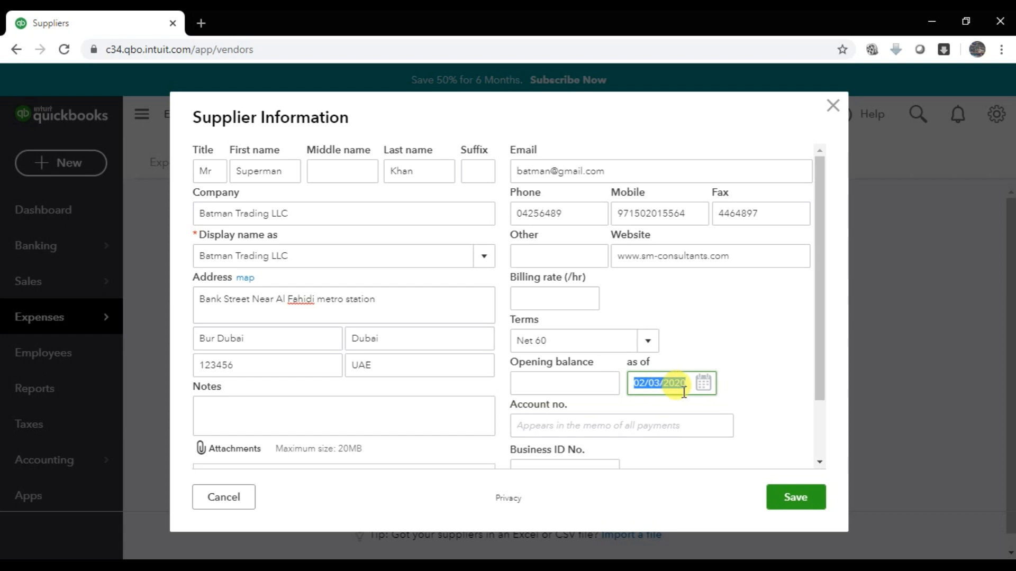
pyautogui.click(550, 427)
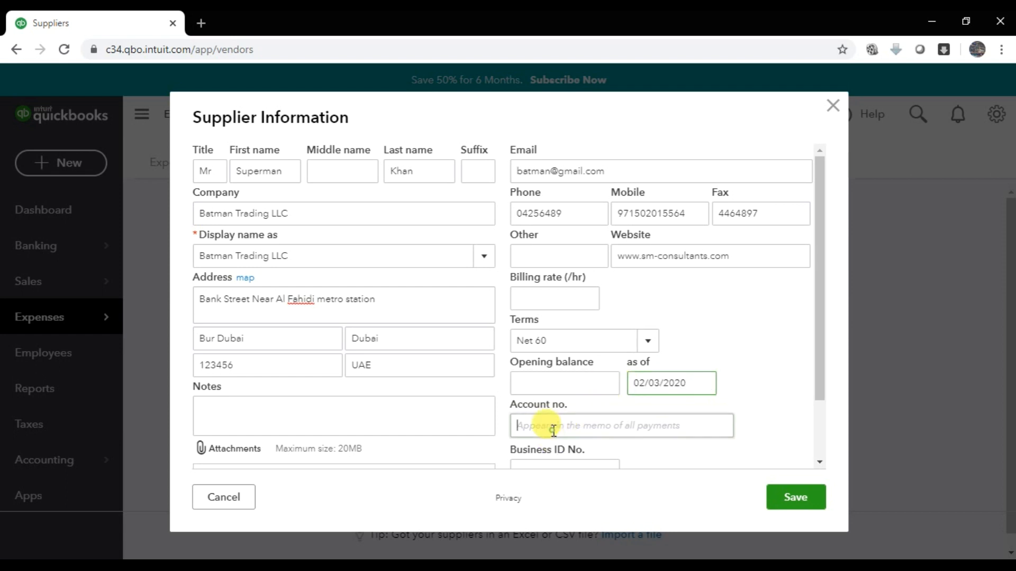
pyautogui.scroll(-3, 584, 369)
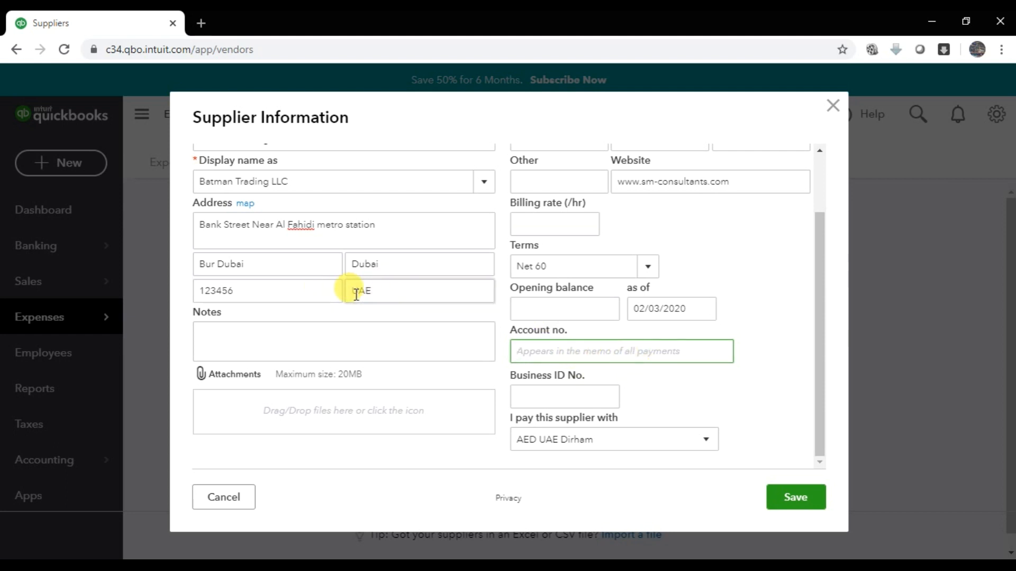
pyautogui.press('Tab')
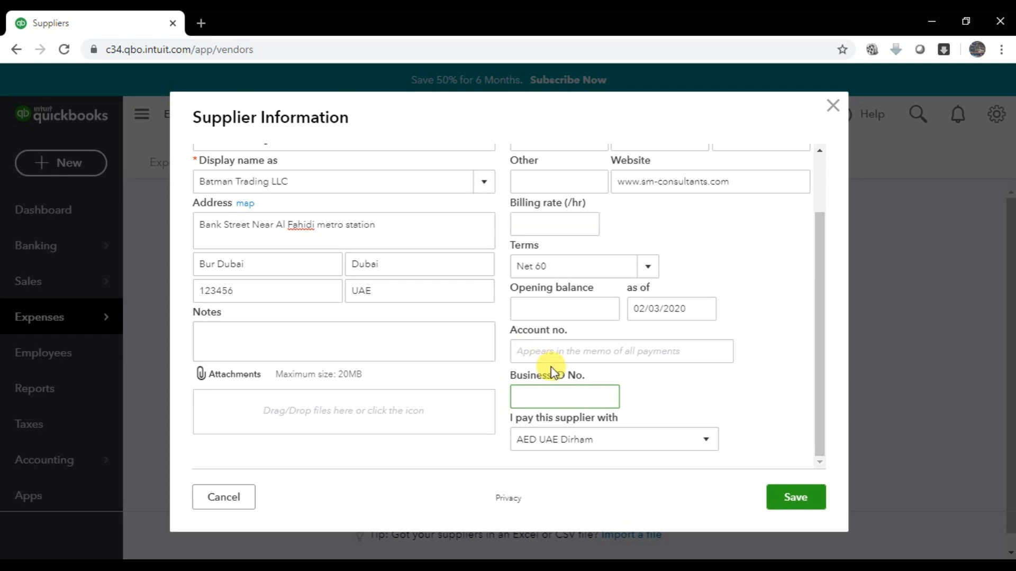
pyautogui.scroll(2, 553, 371)
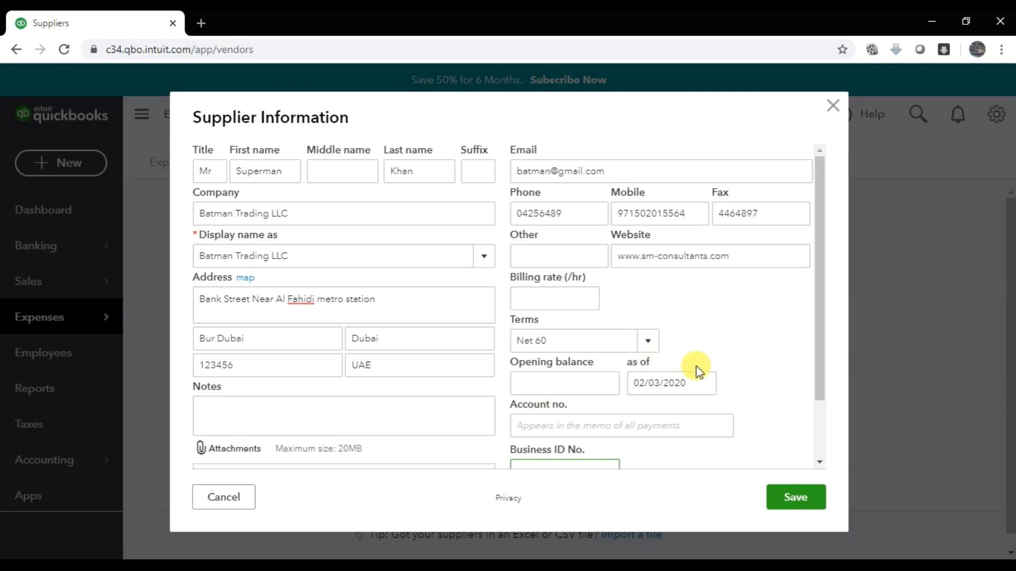
pyautogui.scroll(-2, 635, 360)
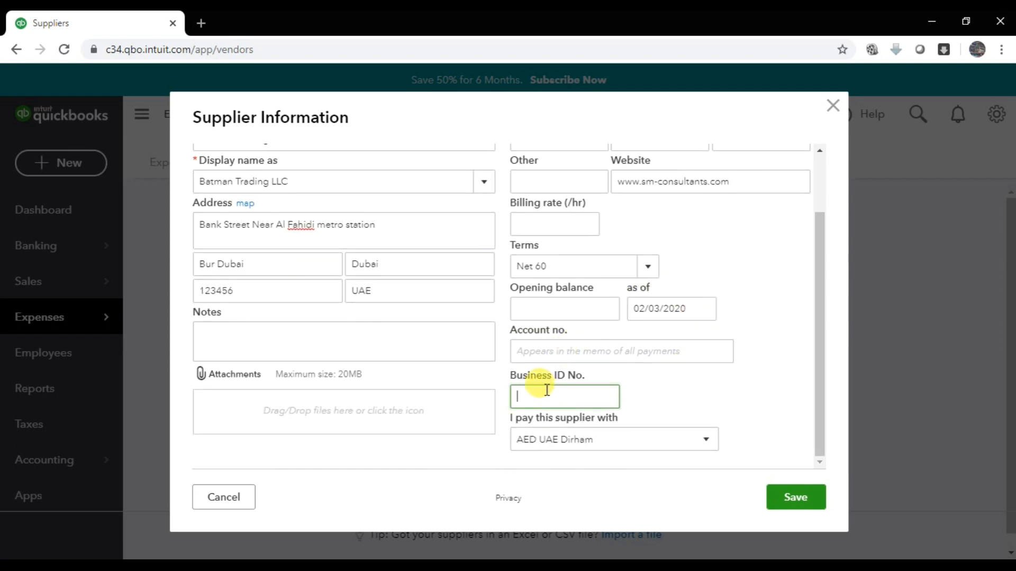
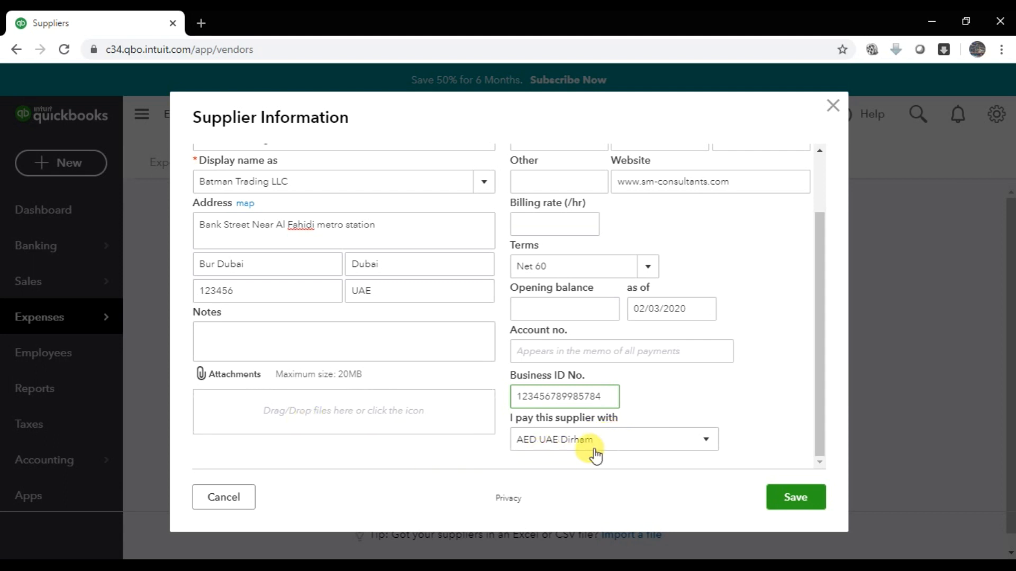
# - Save Batman Trading LLC and start a blank new supplier form
pyautogui.click(799, 502)
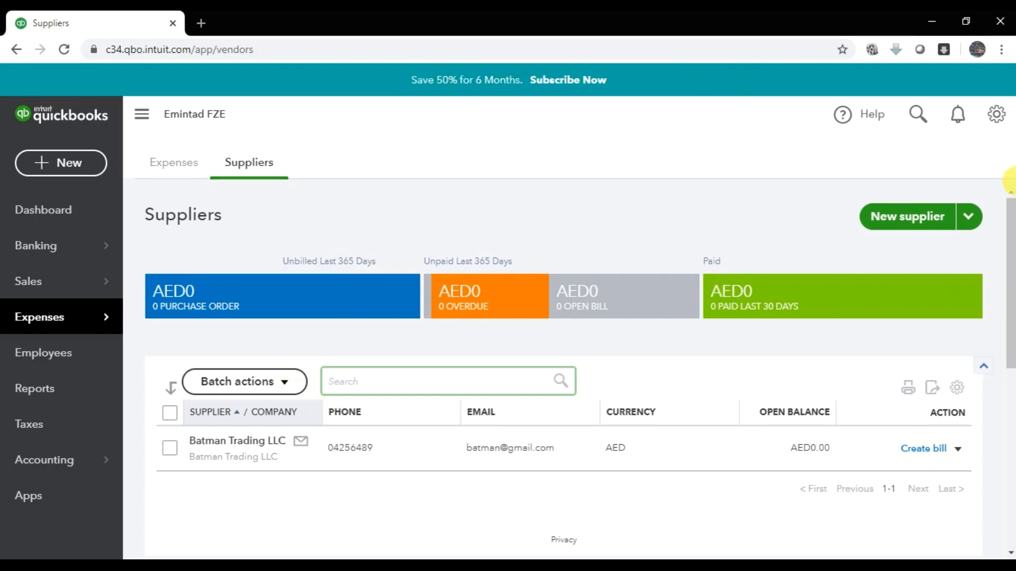
pyautogui.click(883, 221)
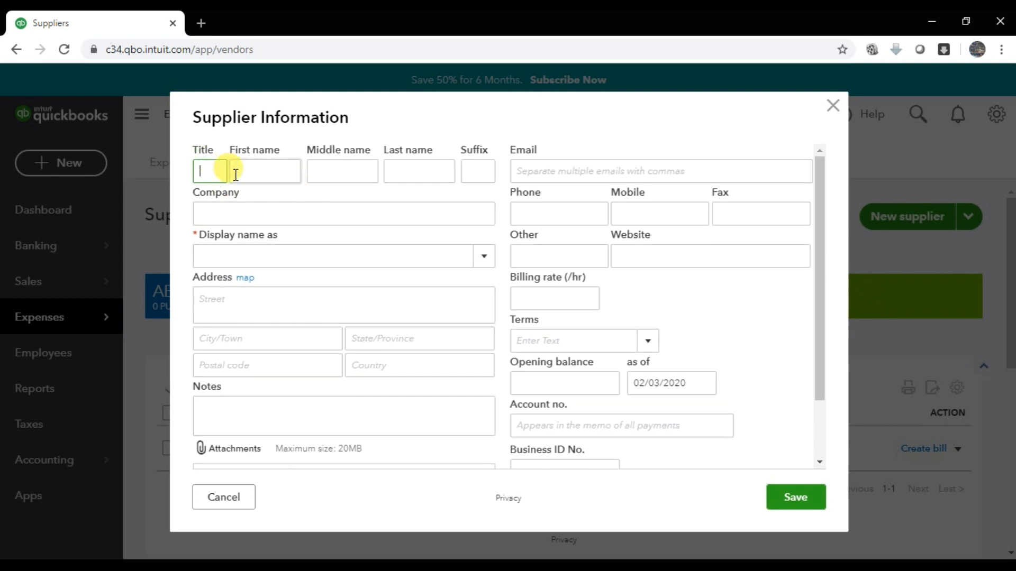
# - Enter the contact's title and first name, company Red Fairy, and display name Red Fairy
pyautogui.write('Mr')
pyautogui.click(235, 174)
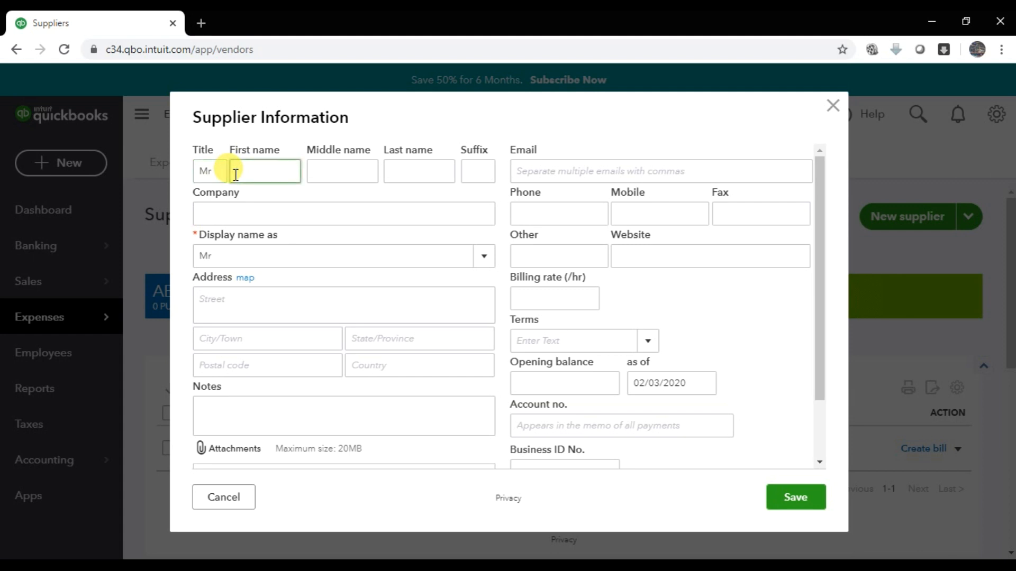
pyautogui.write('Spiderman')
pyautogui.press('Tab')
pyautogui.press('Tab')
pyautogui.press('Tab')
pyautogui.press('Tab')
pyautogui.press('Tab')
pyautogui.hotkey('shift', 'Tab')
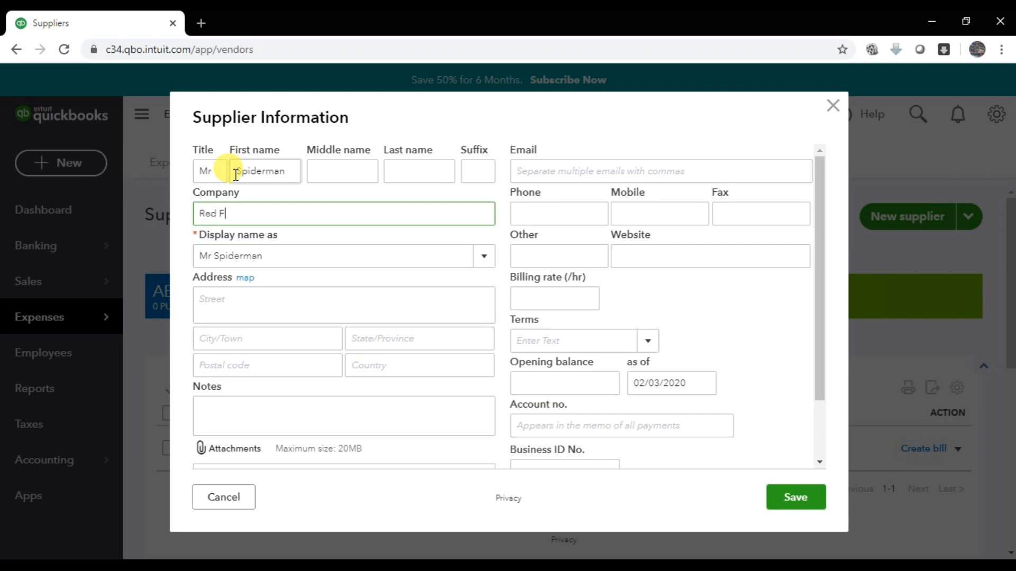
pyautogui.write('Red Fairy')
pyautogui.press('Tab')
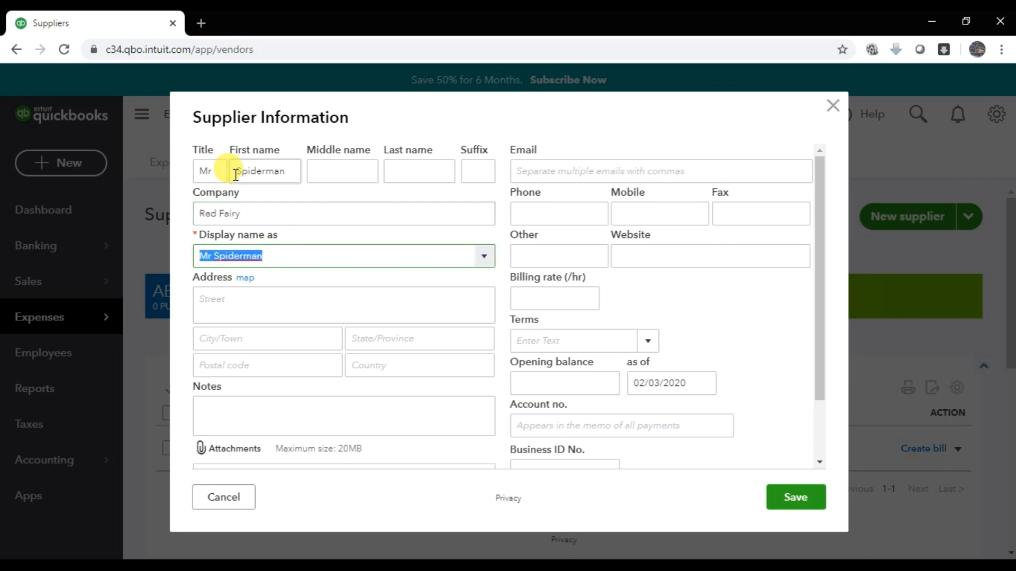
pyautogui.click(463, 258)
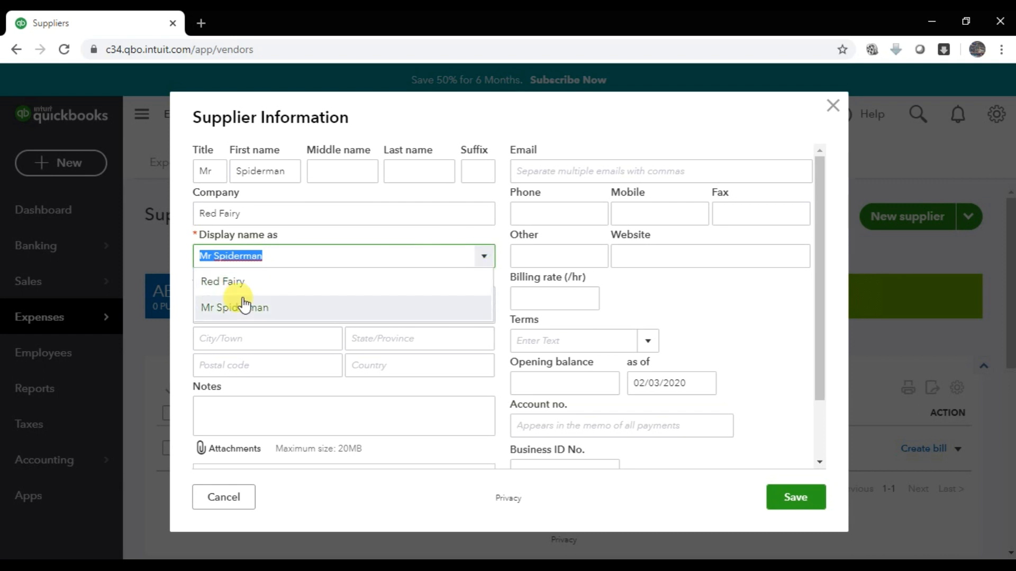
pyautogui.click(291, 284)
# - Enter Red Fairy's street address, with city and state Dubai and the postal code
pyautogui.click(261, 301)
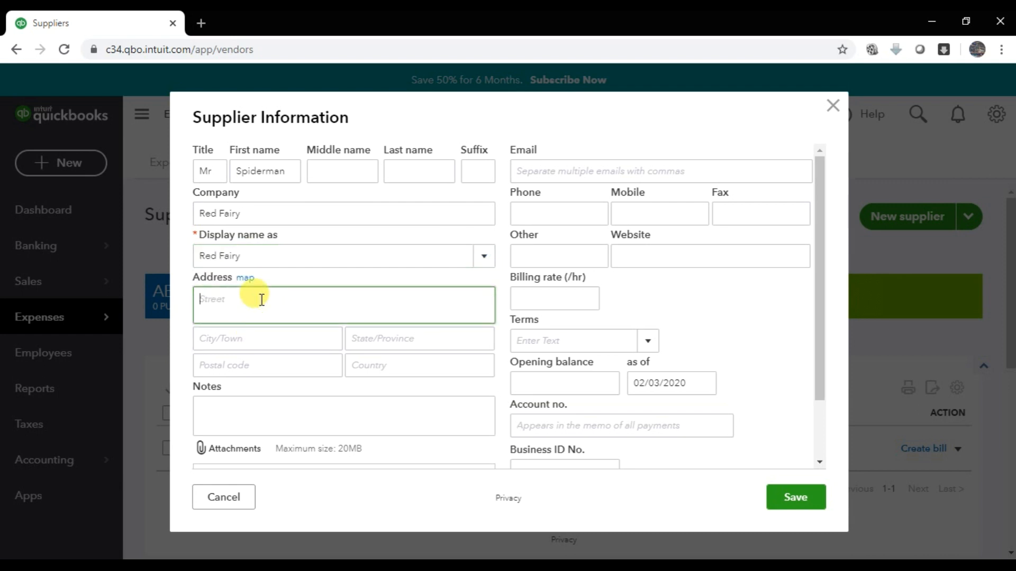
pyautogui.press('Tab')
pyautogui.write('Dubai')
pyautogui.press('Tab')
pyautogui.write('Dubai')
pyautogui.press('Tab')
pyautogui.write('1234567Dubai')
pyautogui.press('Tab')
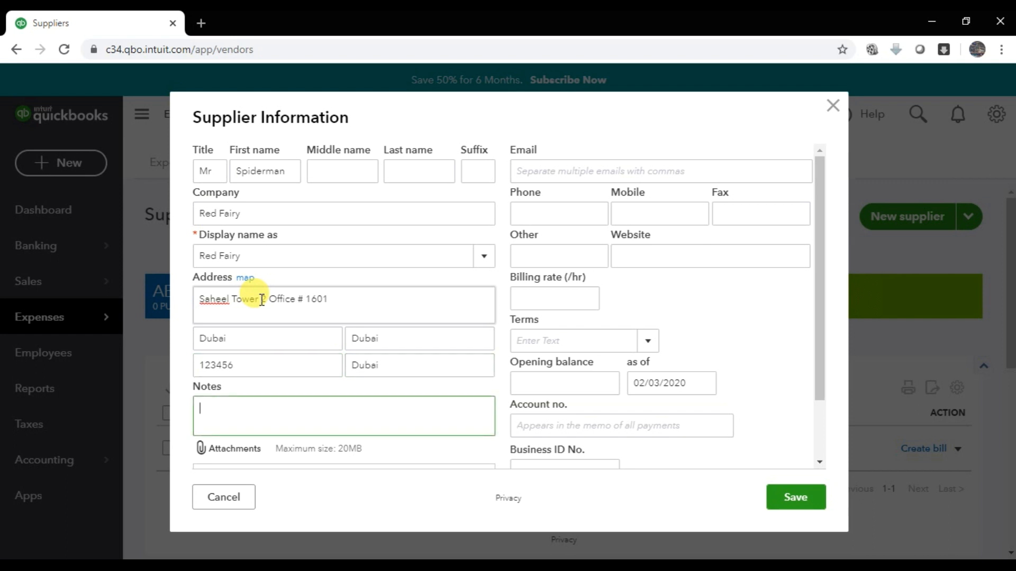
# - Check the vendor list in the Word assignment, then save the Red Fairy supplier
pyautogui.click(582, 170)
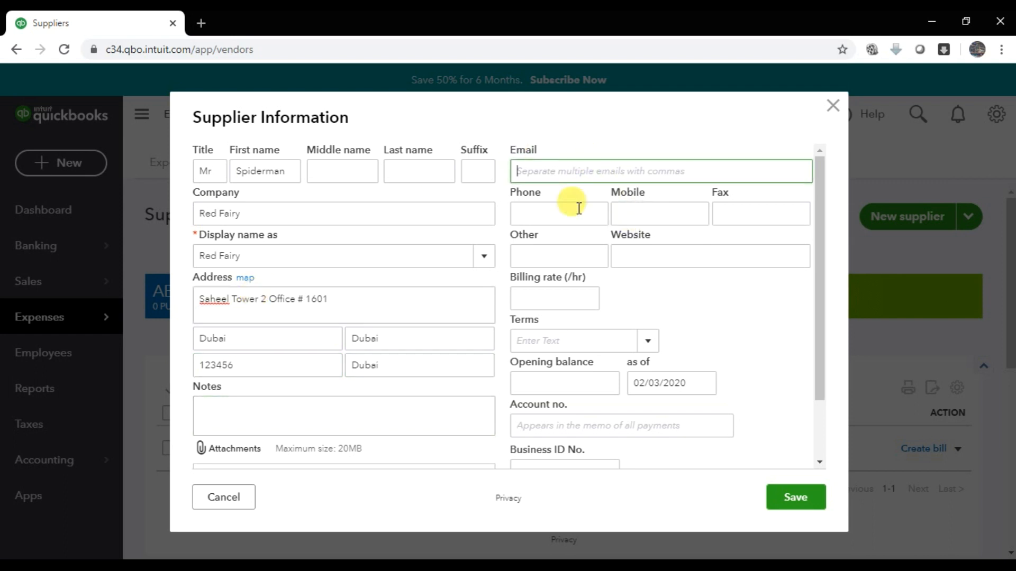
pyautogui.click(562, 383)
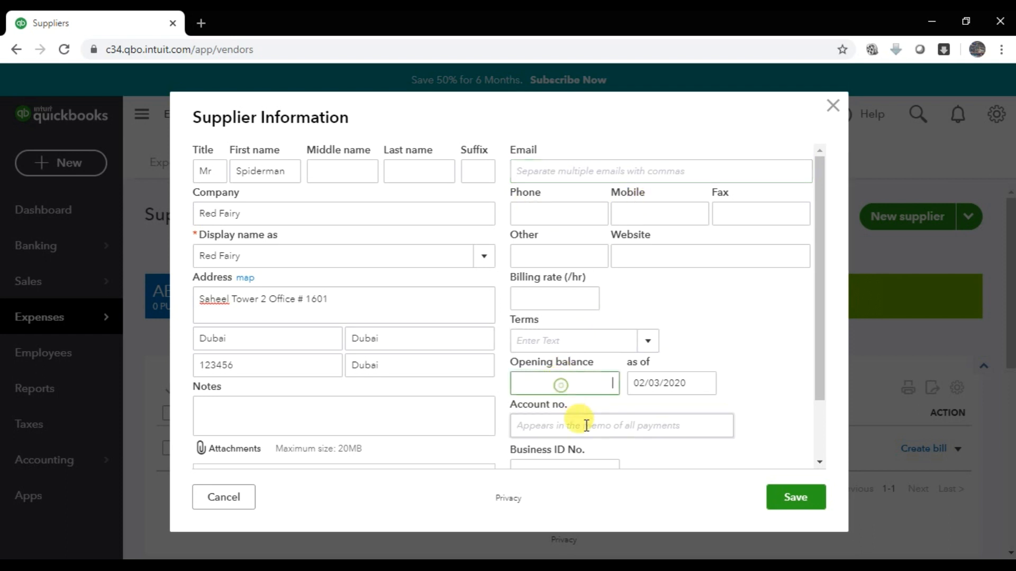
pyautogui.hotkey('alt', 'Tab')
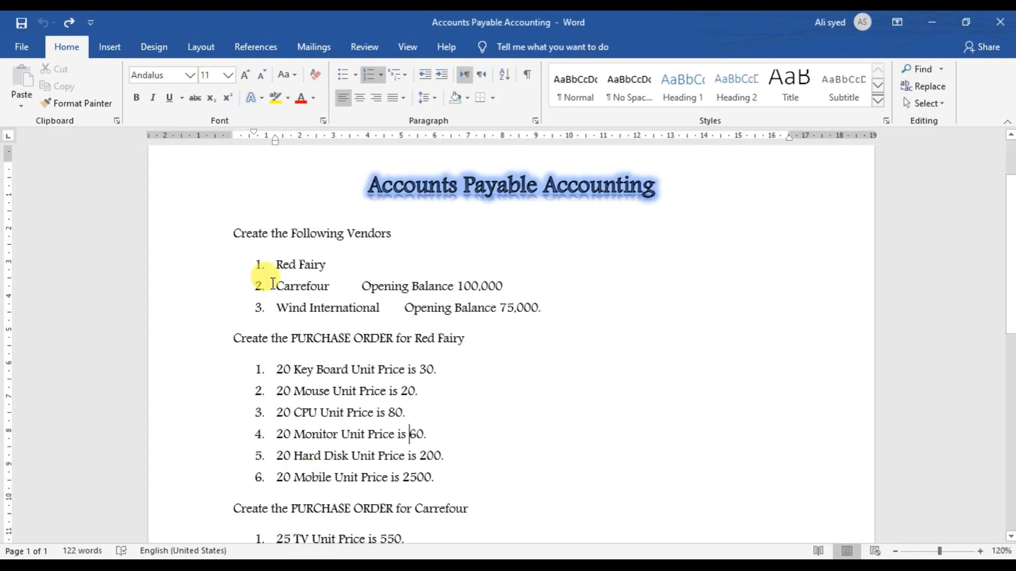
pyautogui.hotkey('alt', 'Tab')
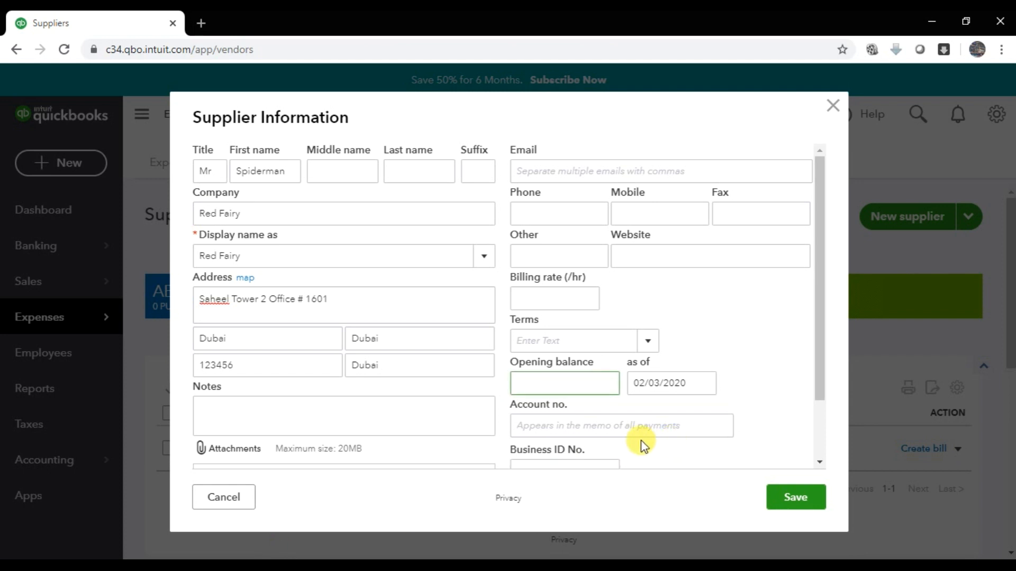
pyautogui.scroll(-3, 646, 422)
pyautogui.click(796, 496)
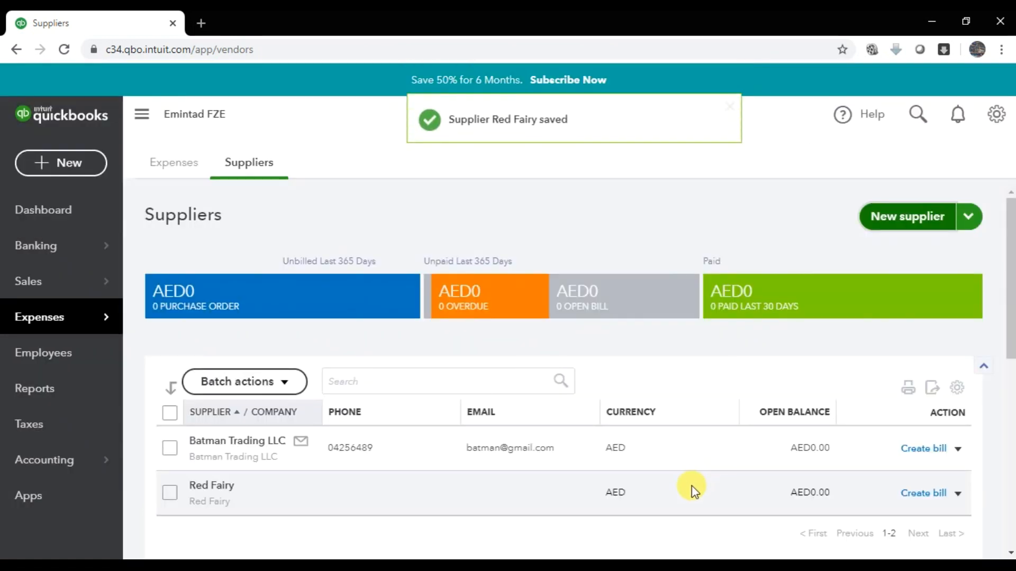
# - Start a third supplier and enter the contact's title, first, middle and last names
pyautogui.hotkey('alt', 'Tab')
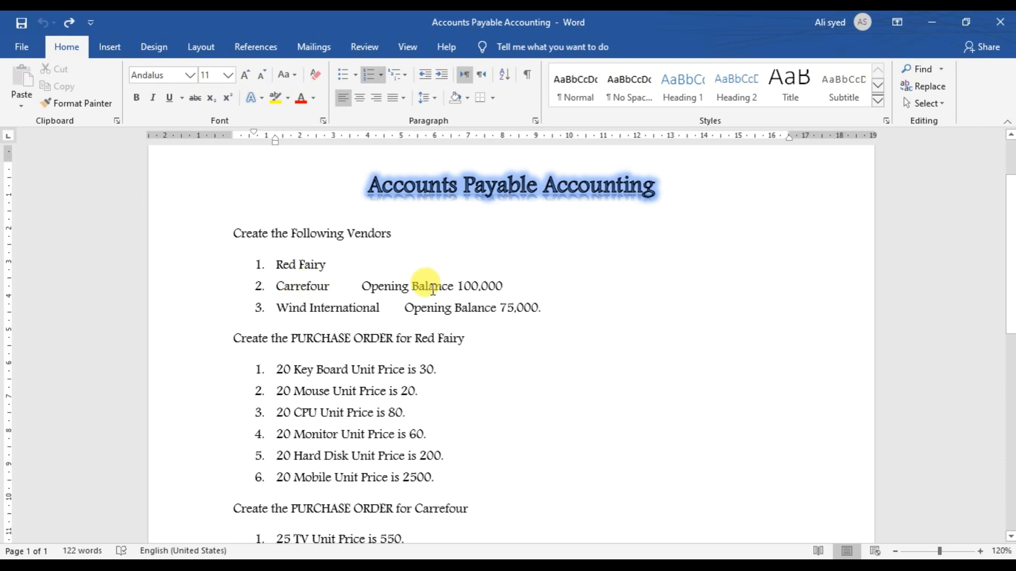
pyautogui.hotkey('alt', 'Tab')
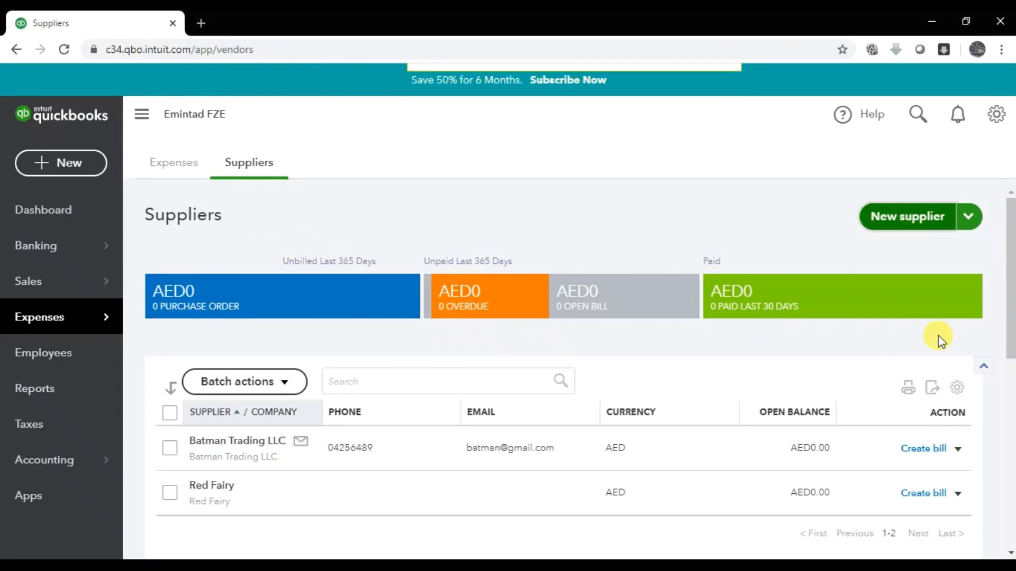
pyautogui.click(895, 220)
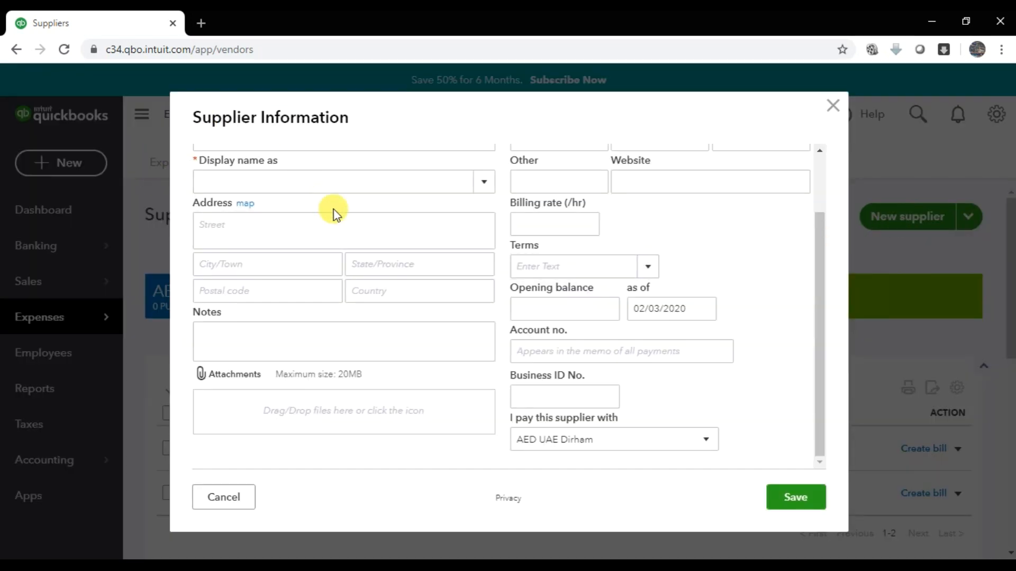
pyautogui.scroll(3, 333, 208)
pyautogui.click(216, 174)
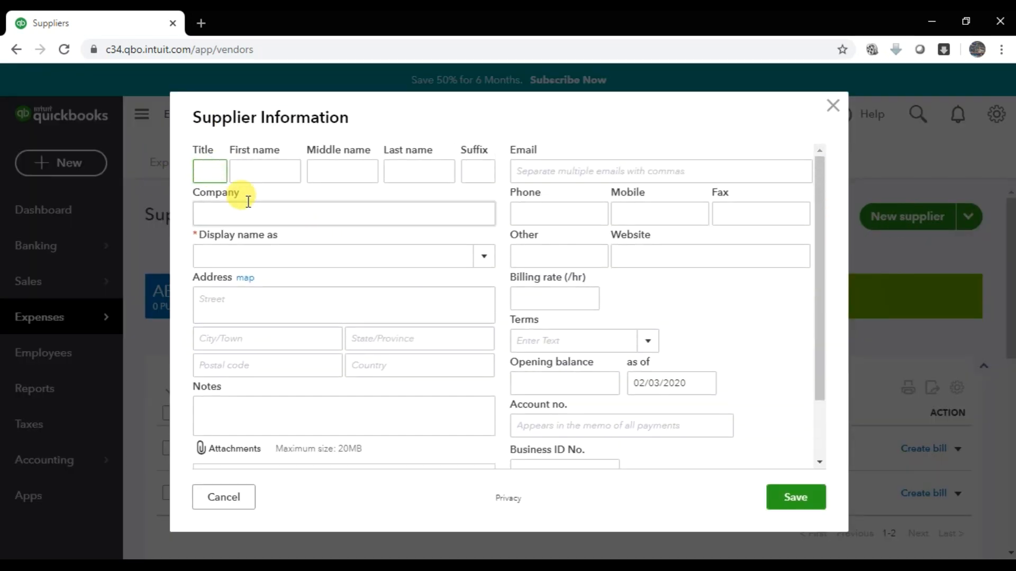
pyautogui.press('Tab')
pyautogui.write('A')
pyautogui.press('Tab')
pyautogui.press('Tab')
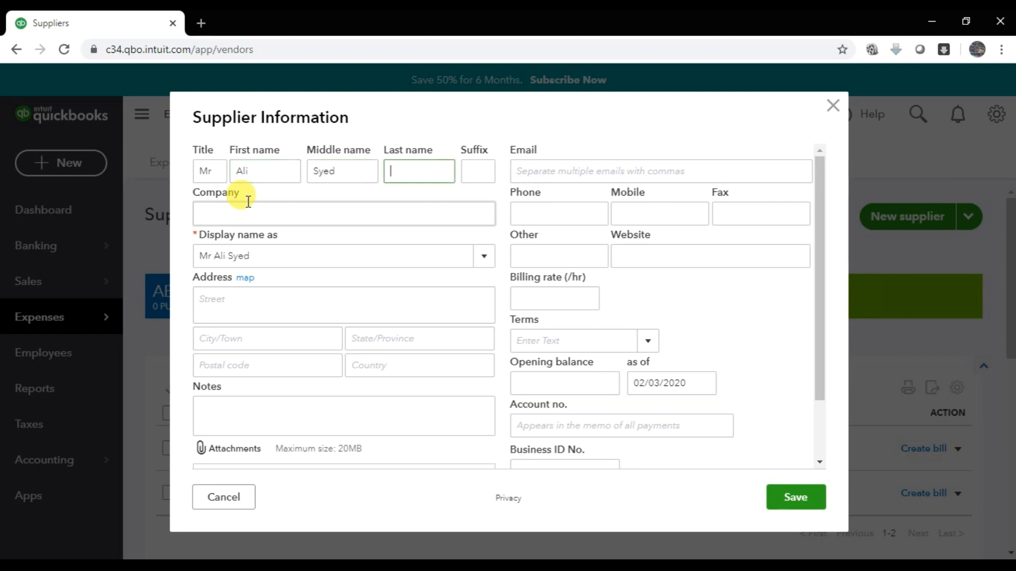
pyautogui.write('Bukhari')
pyautogui.press('Tab')
pyautogui.press('Tab')
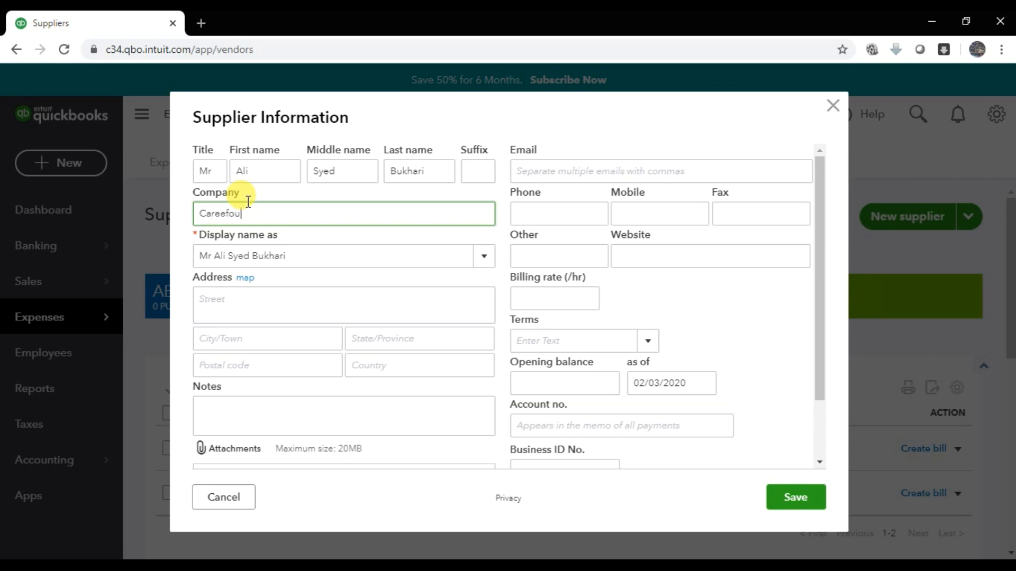
# - Set the company name to Carefour LLC, correcting the typo
pyautogui.write('Careefour')
pyautogui.press('BackSpace')
pyautogui.press('BackSpace')
pyautogui.press('BackSpace')
pyautogui.press('BackSpace')
pyautogui.press('BackSpace')
pyautogui.write('four LLC')
pyautogui.press('Tab')
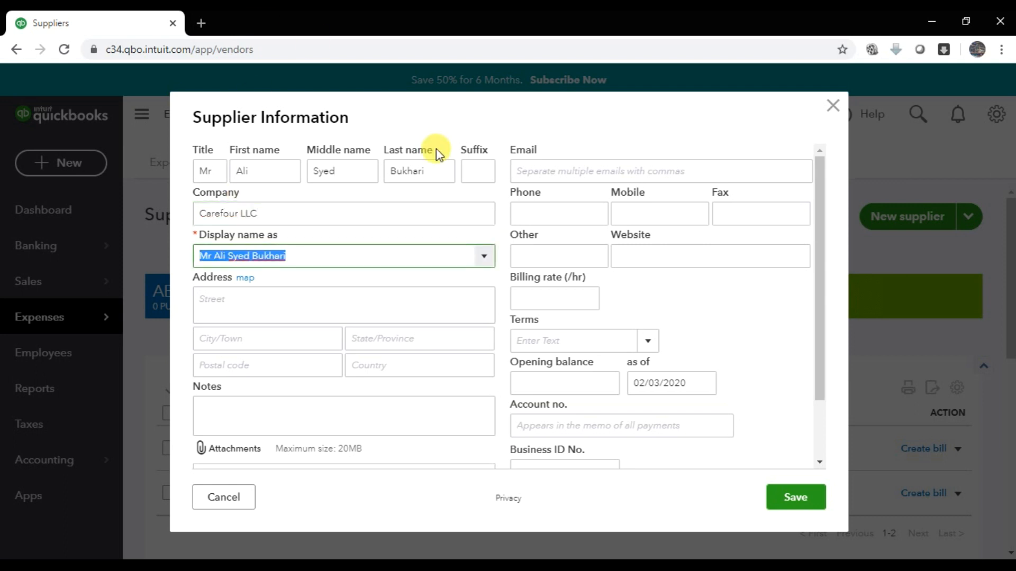
# - Make Carefour LLC the display name and enter its street address
pyautogui.click(483, 257)
pyautogui.click(265, 281)
pyautogui.click(243, 306)
pyautogui.write('Abu')
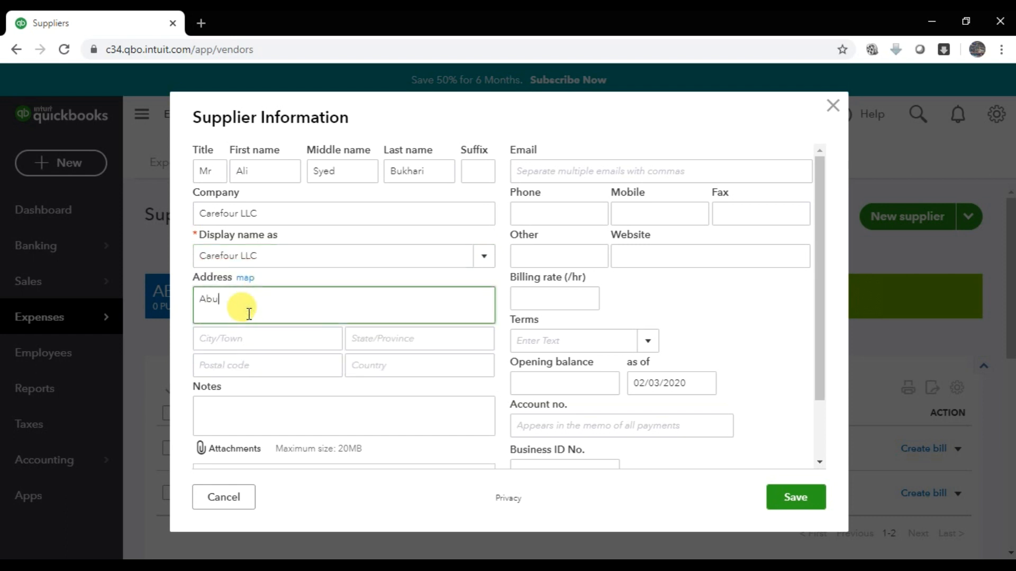
pyautogui.write(' Dhabi Raod')
pyautogui.press('BackSpace')
pyautogui.press('BackSpace')
pyautogui.press('BackSpace')
pyautogui.write('ank Steet')
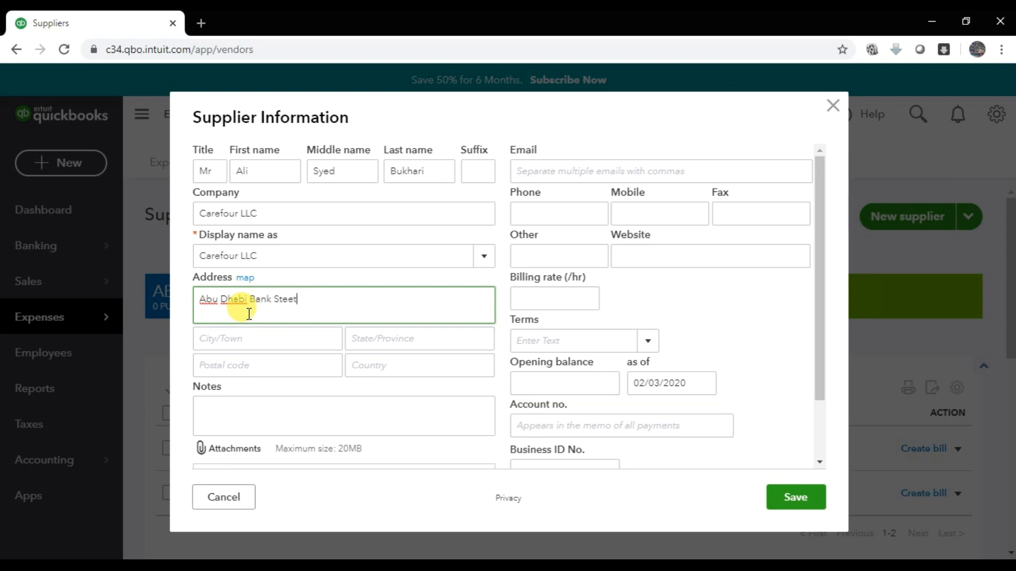
# - Fill in city and state Abu Dhabi, the postal code, and country UAE
pyautogui.press('Tab')
pyautogui.write('Abu ')
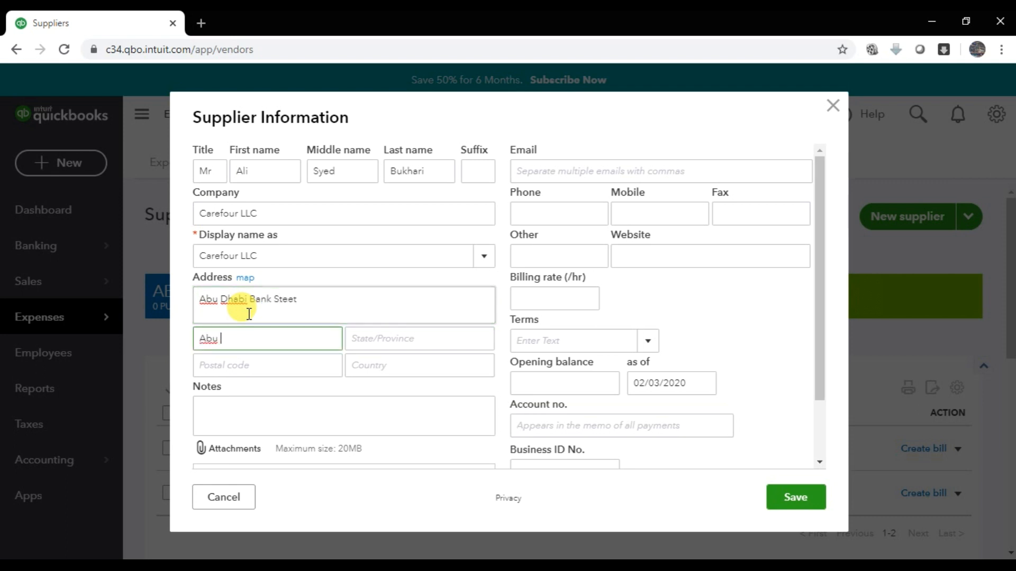
pyautogui.write('Dhabi')
pyautogui.press('Tab')
pyautogui.write('Ab')
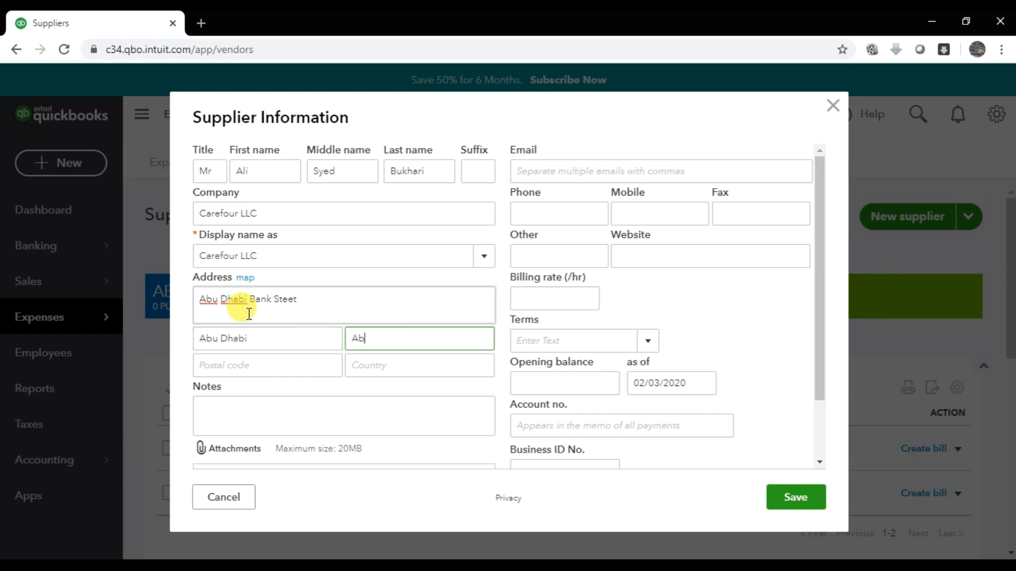
pyautogui.write('u Dhabi')
pyautogui.press('Tab')
pyautogui.write('1')
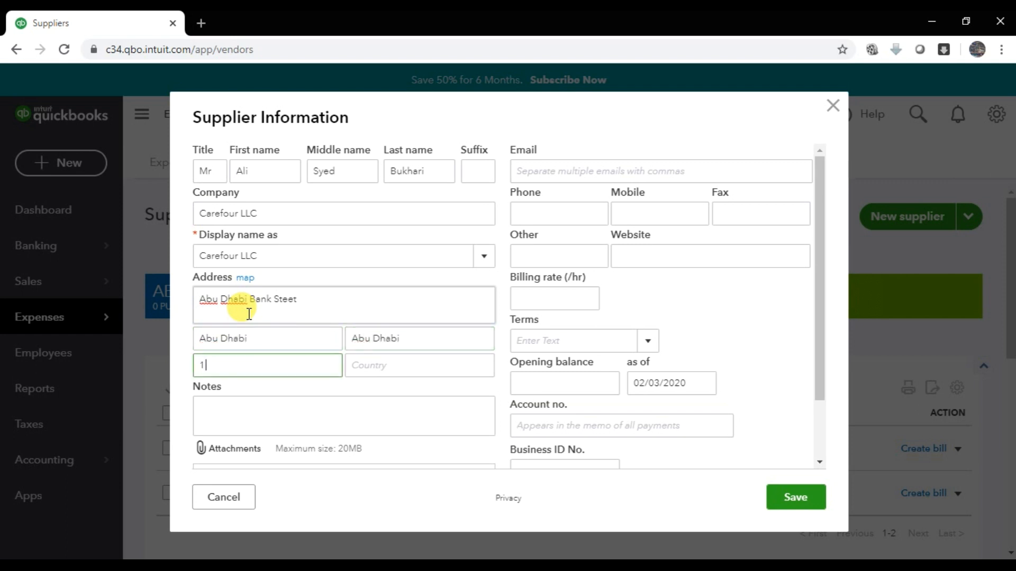
pyautogui.write('245678')
pyautogui.press('Tab')
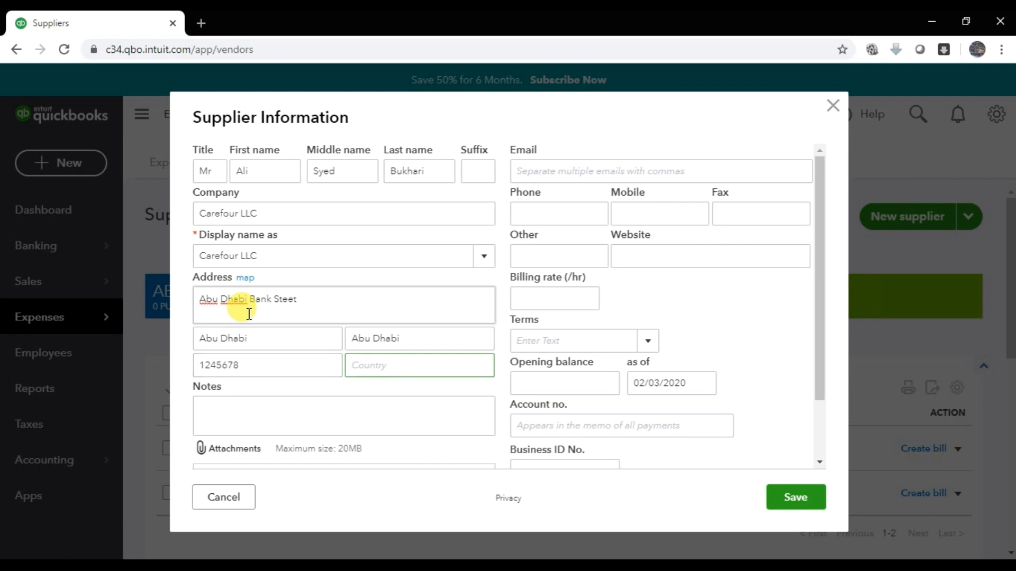
pyautogui.write('UAE')
pyautogui.press('Tab')
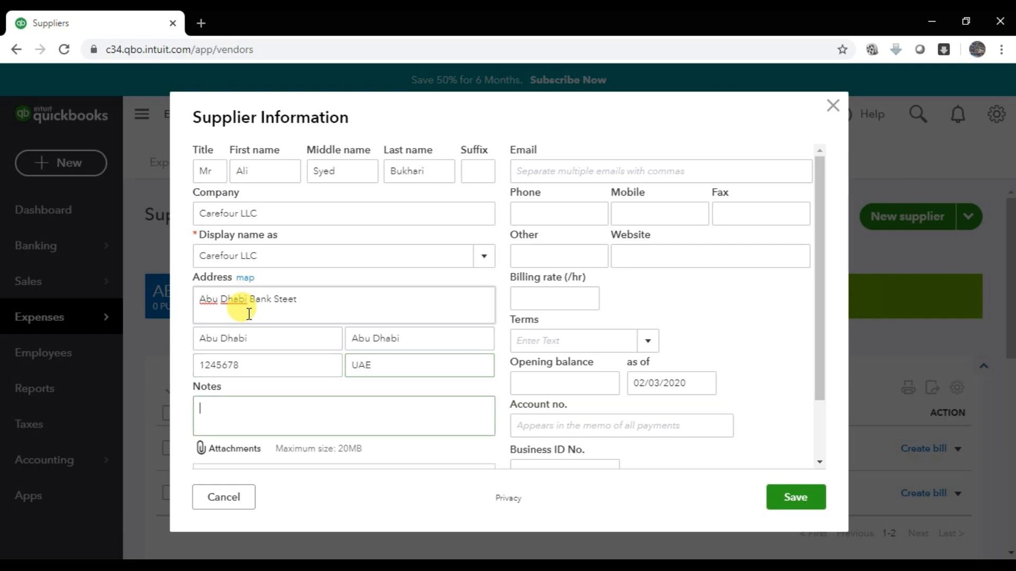
pyautogui.press('Tab')
pyautogui.press('Tab')
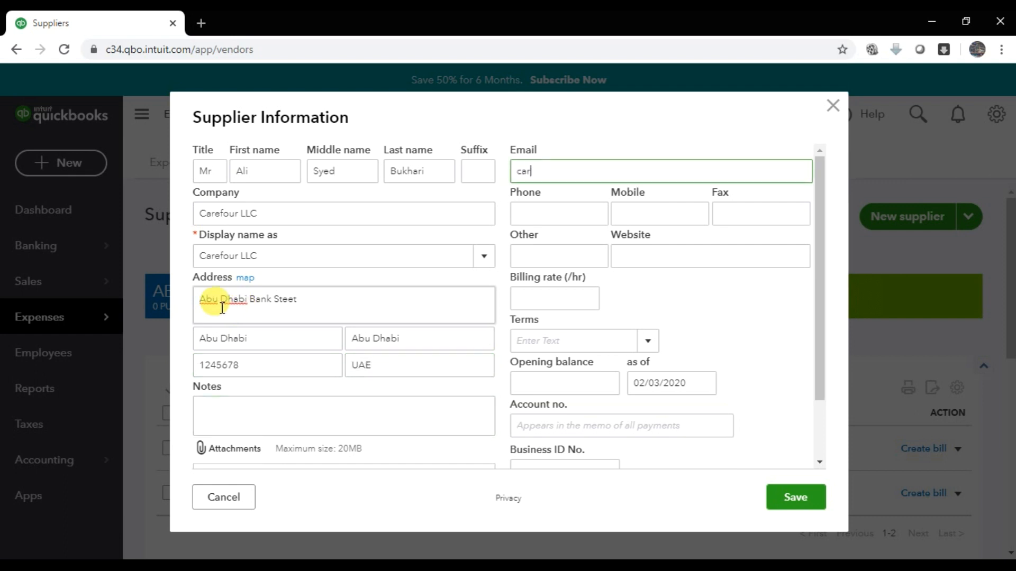
# - Enter Carefour LLC's e-mail address and mobile number
pyautogui.press('Tab')
pyautogui.press('Tab')
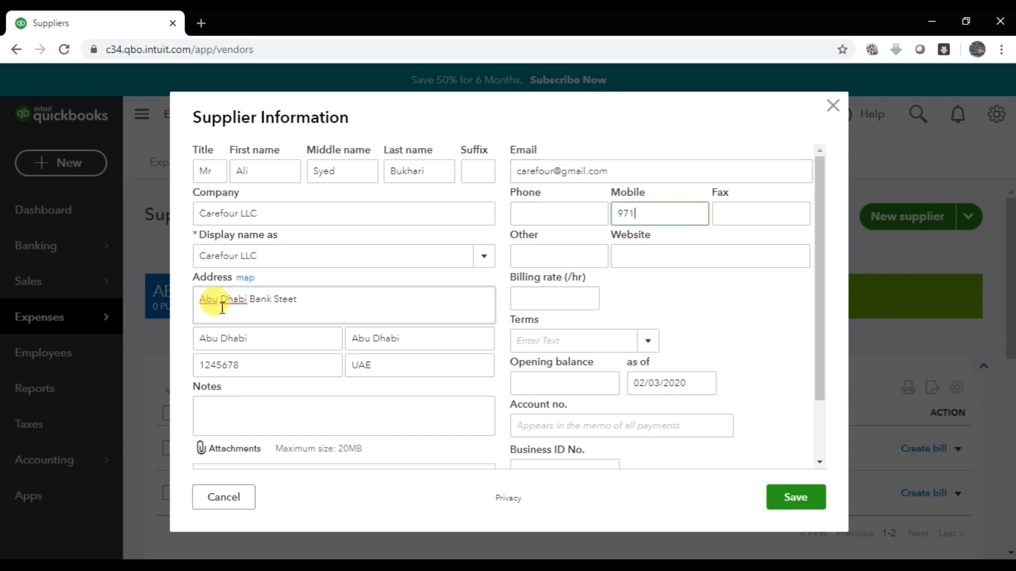
pyautogui.press('Tab')
pyautogui.press('Tab')
pyautogui.press('Tab')
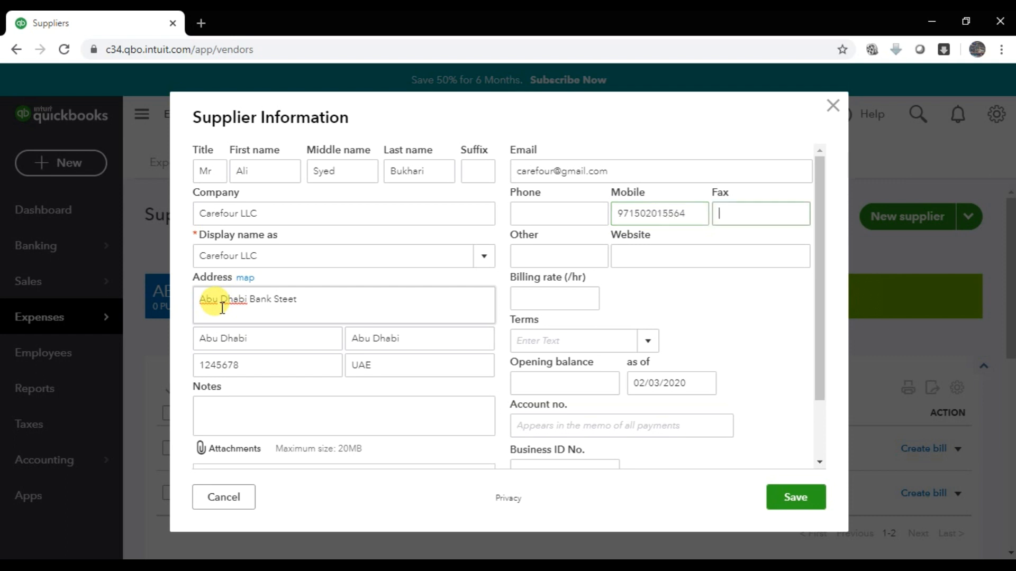
pyautogui.press('Tab')
pyautogui.press('Tab')
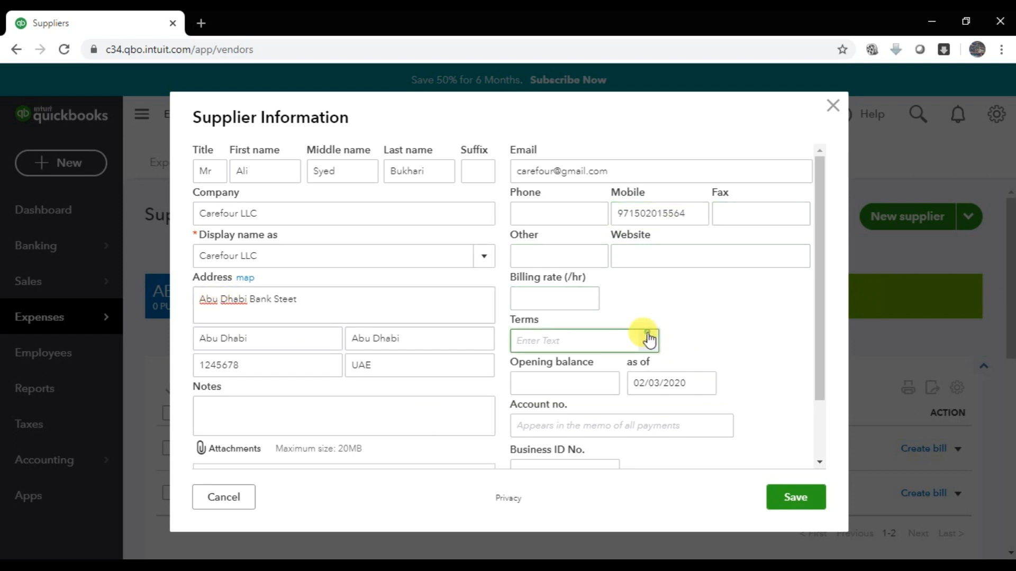
# - Give Carefour LLC Net 30 terms and a 100,000 opening balance
pyautogui.click(646, 338)
pyautogui.click(553, 446)
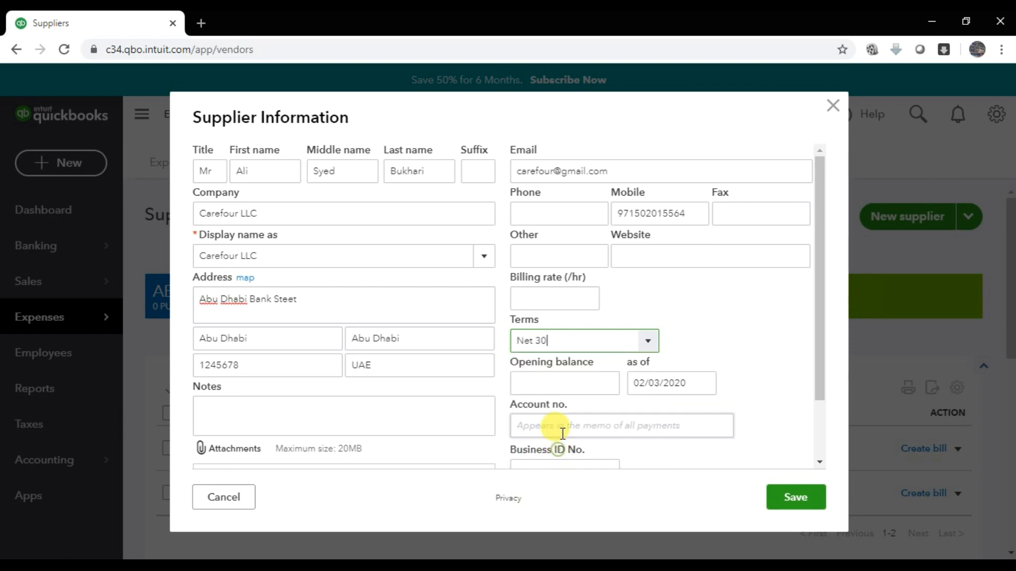
pyautogui.click(581, 389)
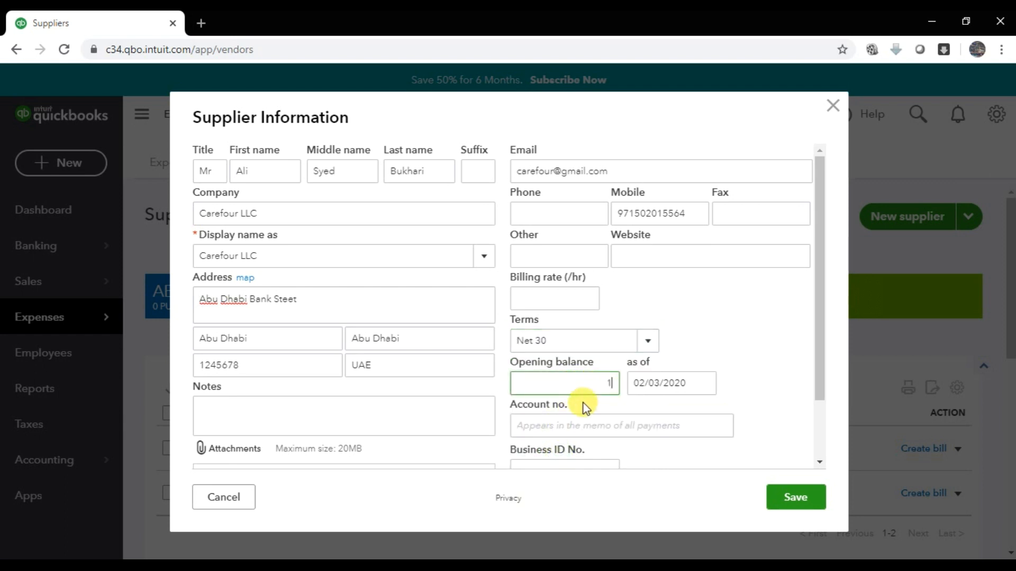
pyautogui.write('100,000')
pyautogui.press('Tab')
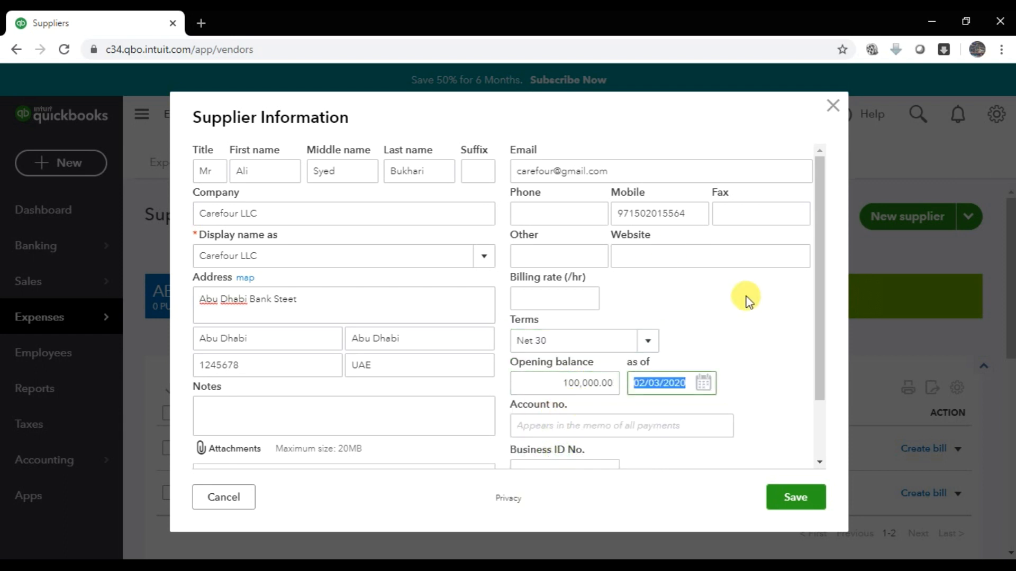
# - Date the opening balance 01/01/2020 and save Carefour LLC as a supplier
pyautogui.click(707, 396)
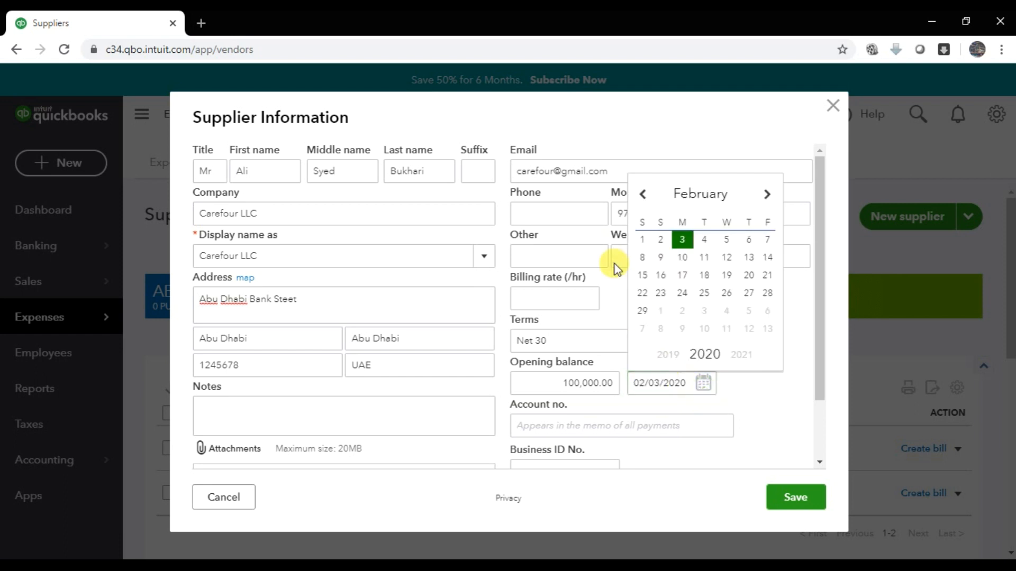
pyautogui.click(644, 241)
pyautogui.click(706, 395)
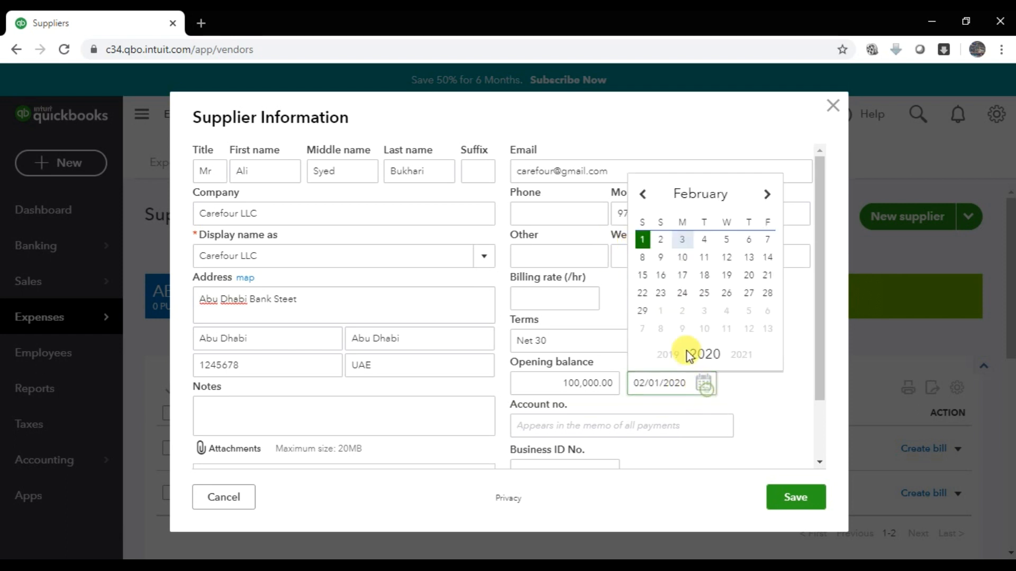
pyautogui.click(644, 195)
pyautogui.click(726, 239)
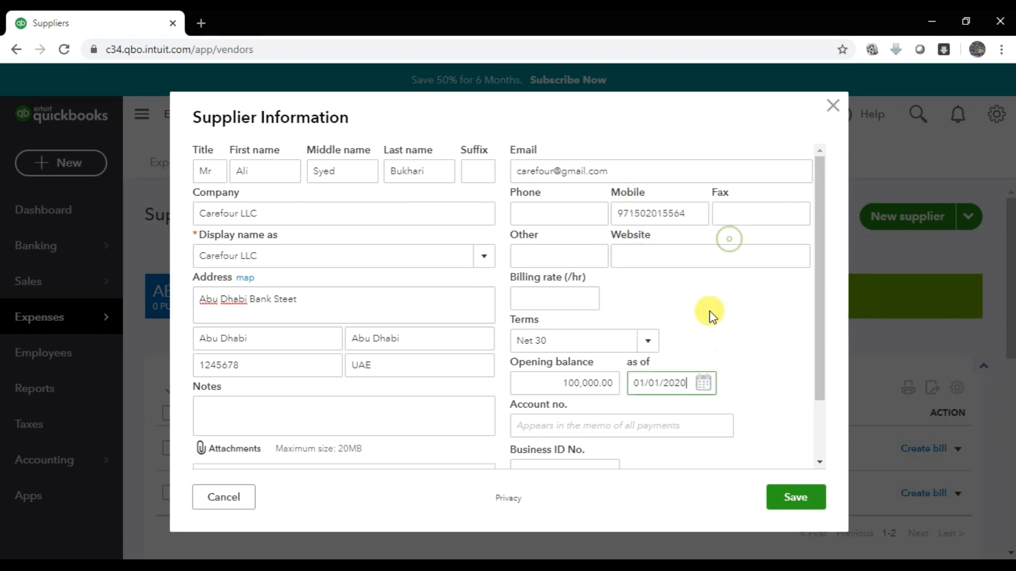
pyautogui.click(640, 429)
pyautogui.scroll(-2, 642, 430)
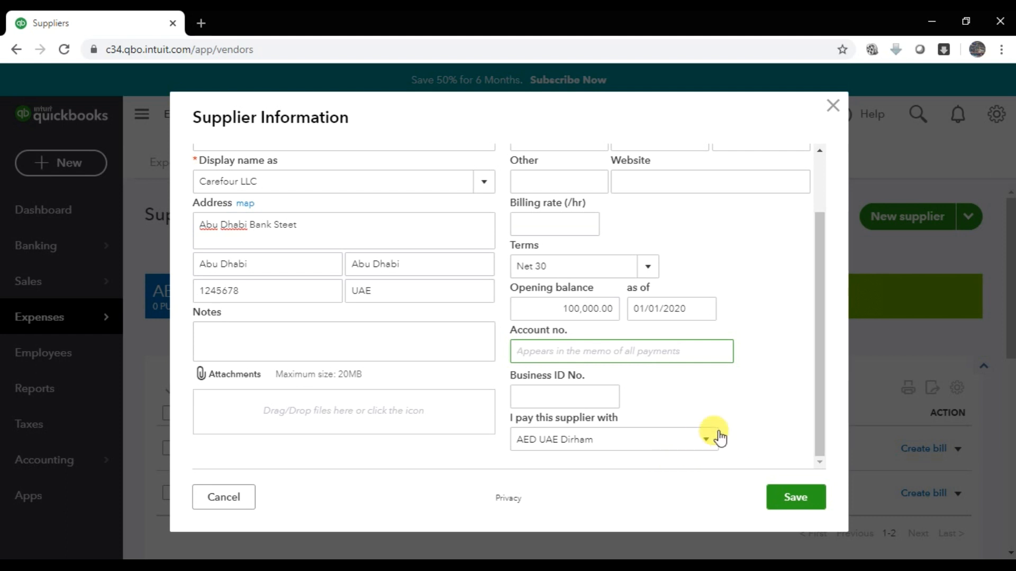
pyautogui.click(808, 492)
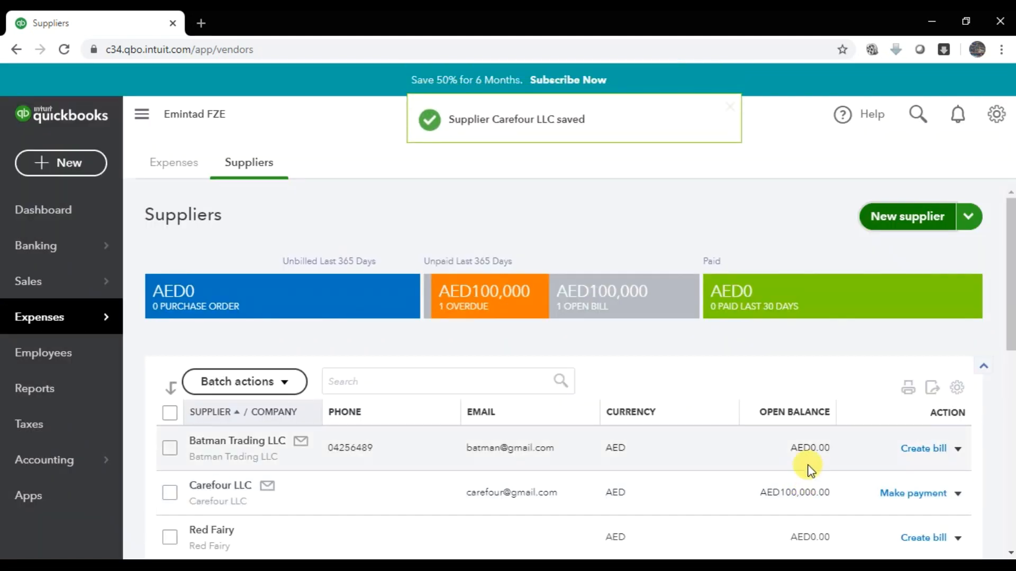
# - Start a new supplier with the contact's title and names and company Wind International LLC
pyautogui.click(885, 221)
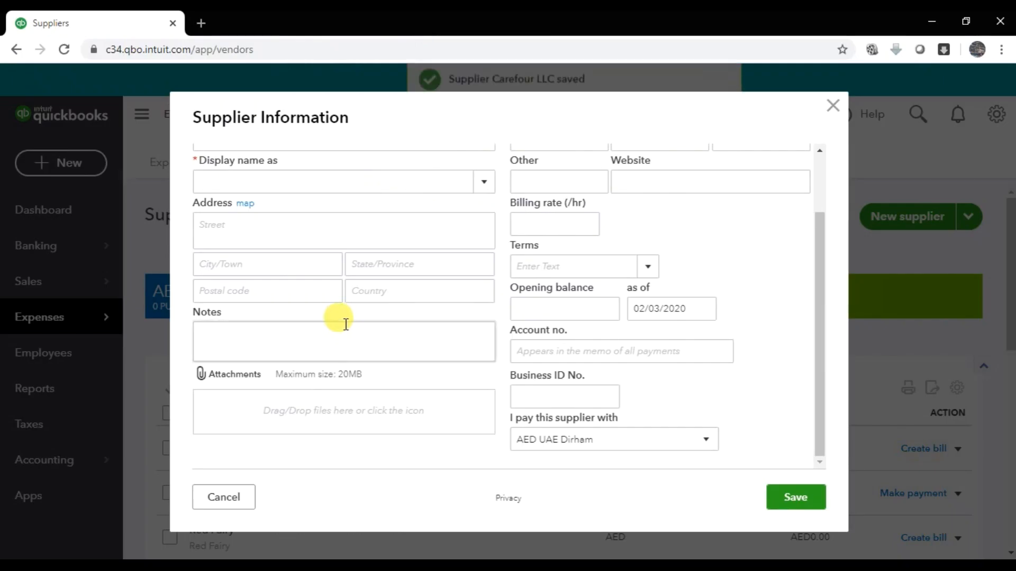
pyautogui.scroll(2, 338, 320)
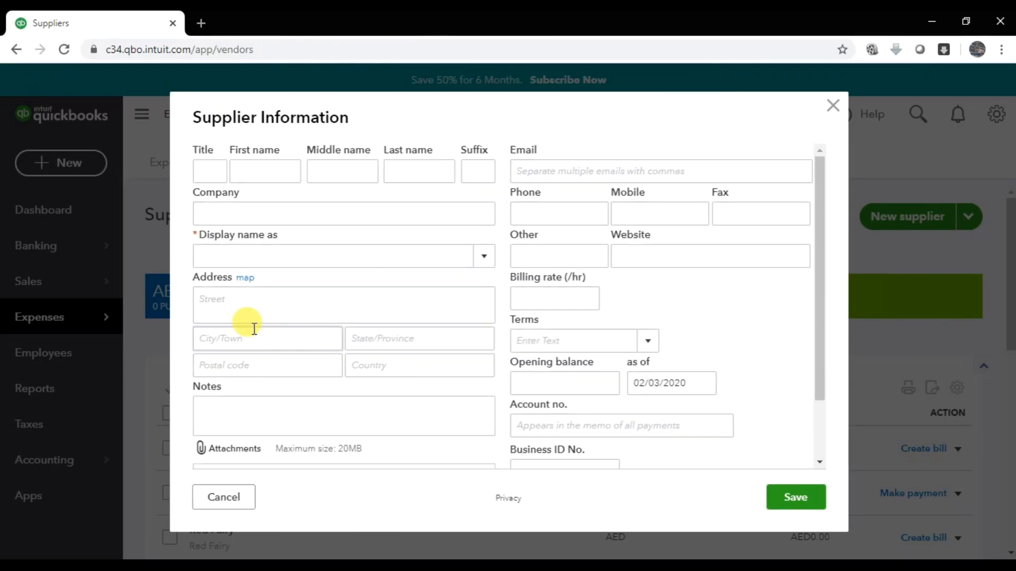
pyautogui.click(209, 171)
pyautogui.write('Mr')
pyautogui.press('Tab')
pyautogui.press('Tab')
pyautogui.press('Tab')
pyautogui.press('Tab')
pyautogui.press('Tab')
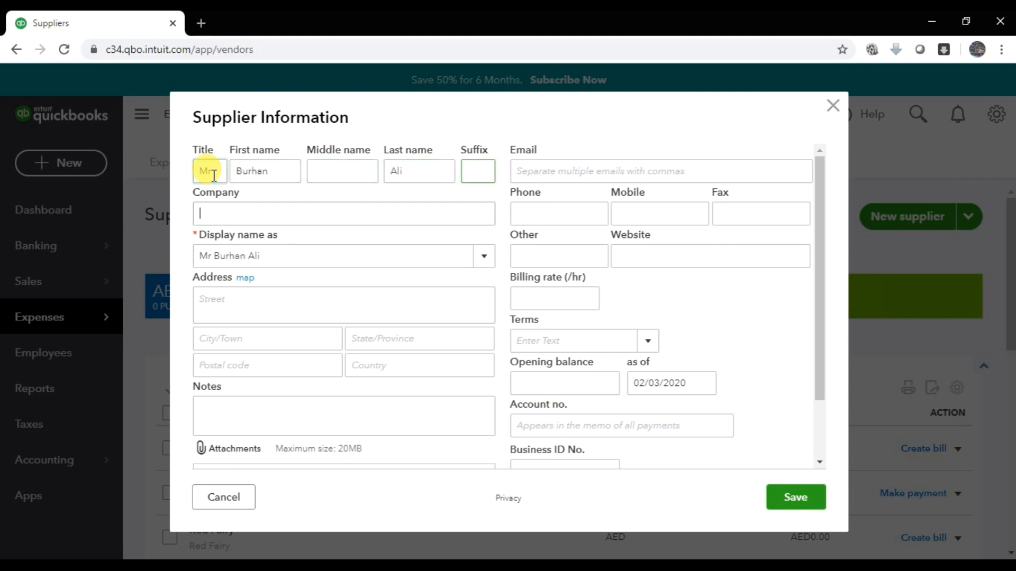
pyautogui.write('Wind Interna')
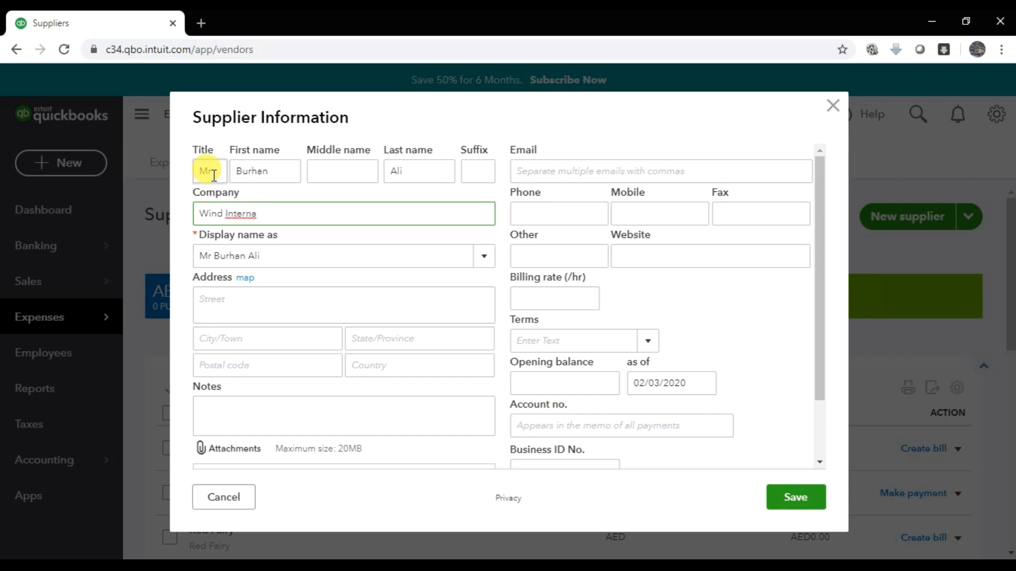
pyautogui.write('ltional LLC')
# - Make Wind International LLC the display name and enter its Sharjah street address, country UAE
pyautogui.click(479, 254)
pyautogui.click(295, 282)
pyautogui.click(268, 303)
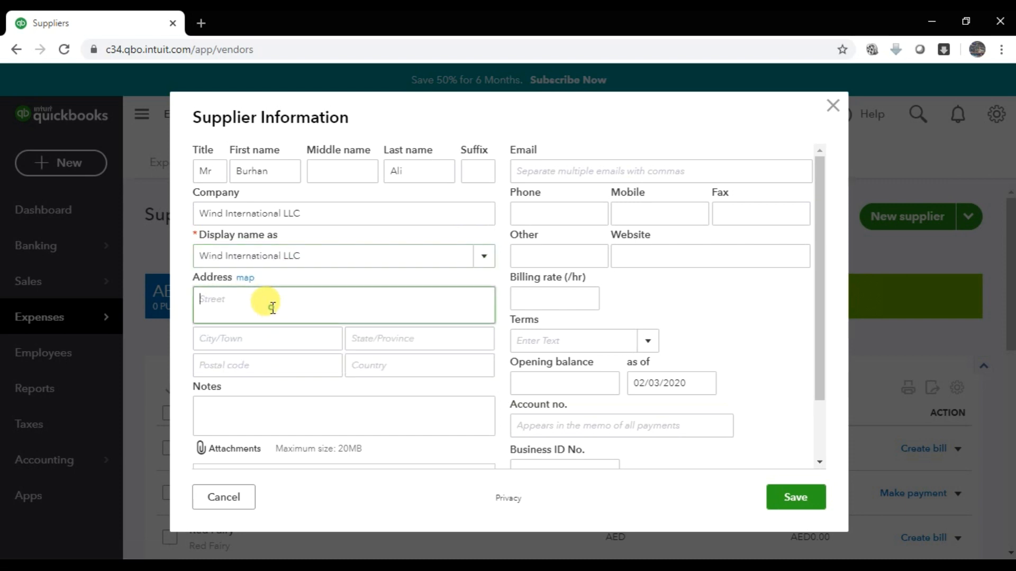
pyautogui.write('Sharjah')
pyautogui.press('Tab')
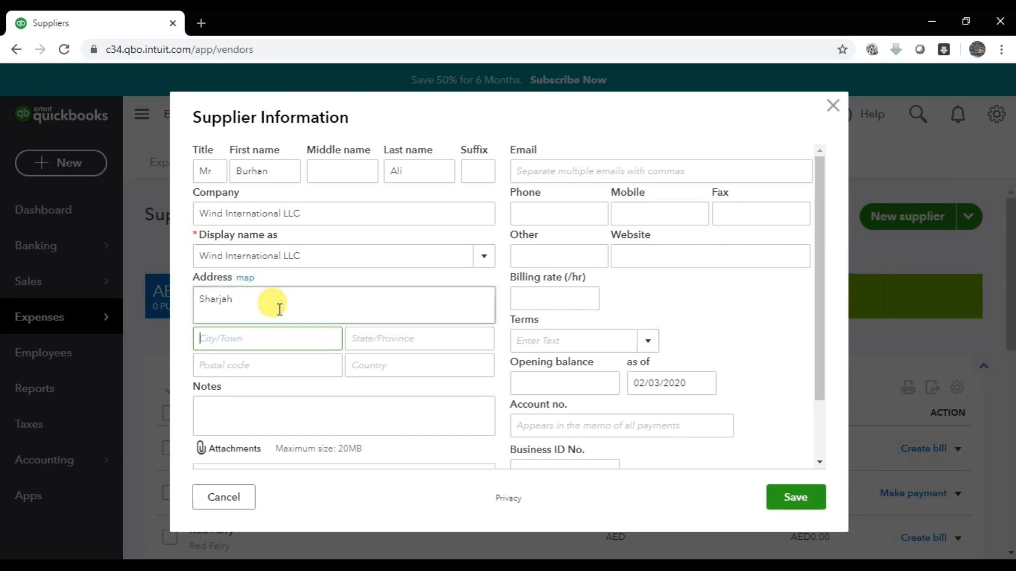
pyautogui.click(280, 309)
pyautogui.write('King Faisal Road')
pyautogui.press('Tab')
pyautogui.write('S')
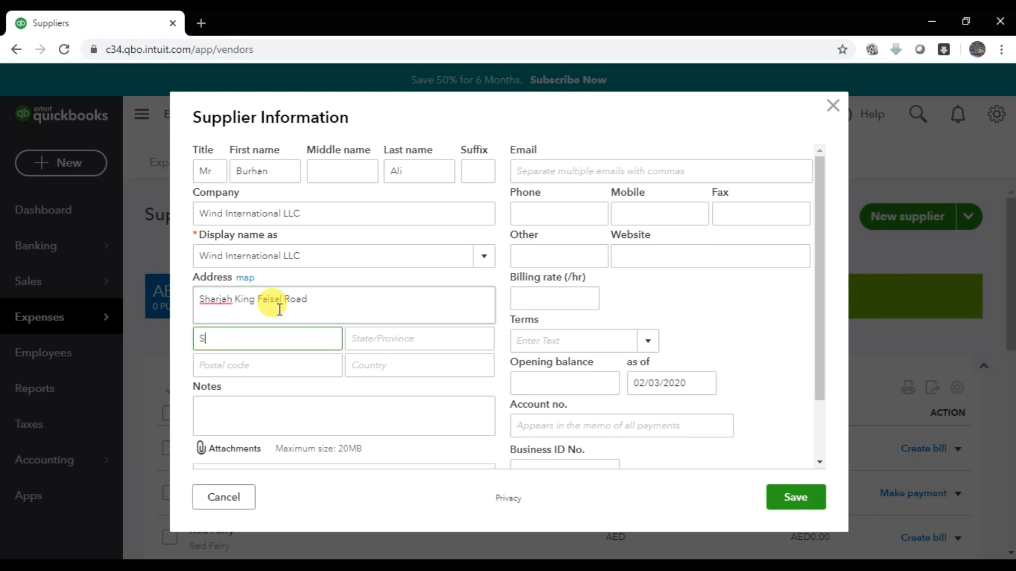
pyautogui.write('harjah')
pyautogui.press('Tab')
pyautogui.write('Sharjah')
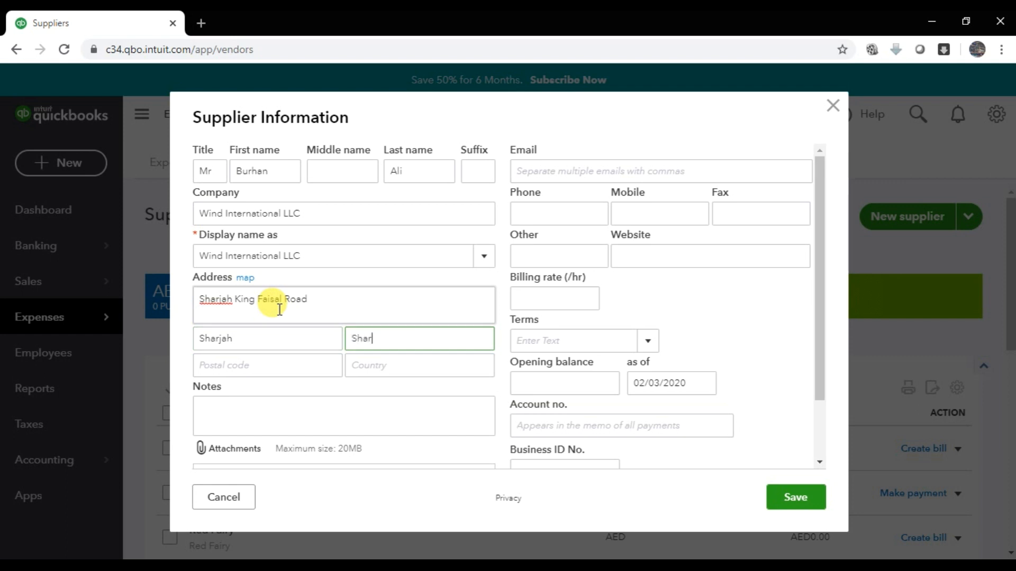
pyautogui.write('12')
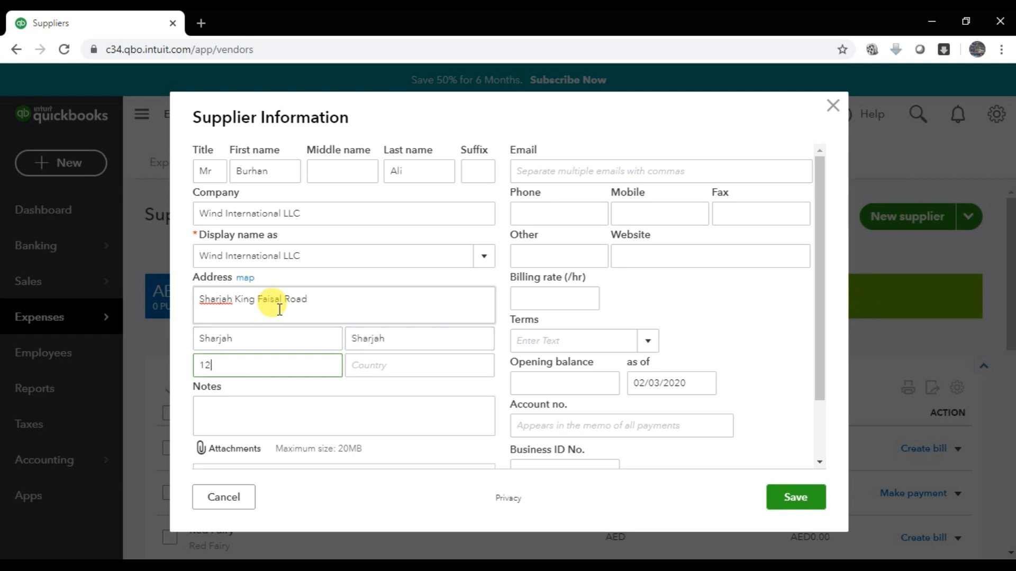
pyautogui.write('3456')
pyautogui.press('Tab')
pyautogui.write('UAE')
# - Enter the supplier's e-mail address and mobile number
pyautogui.press('Tab')
pyautogui.press('Tab')
pyautogui.press('Tab')
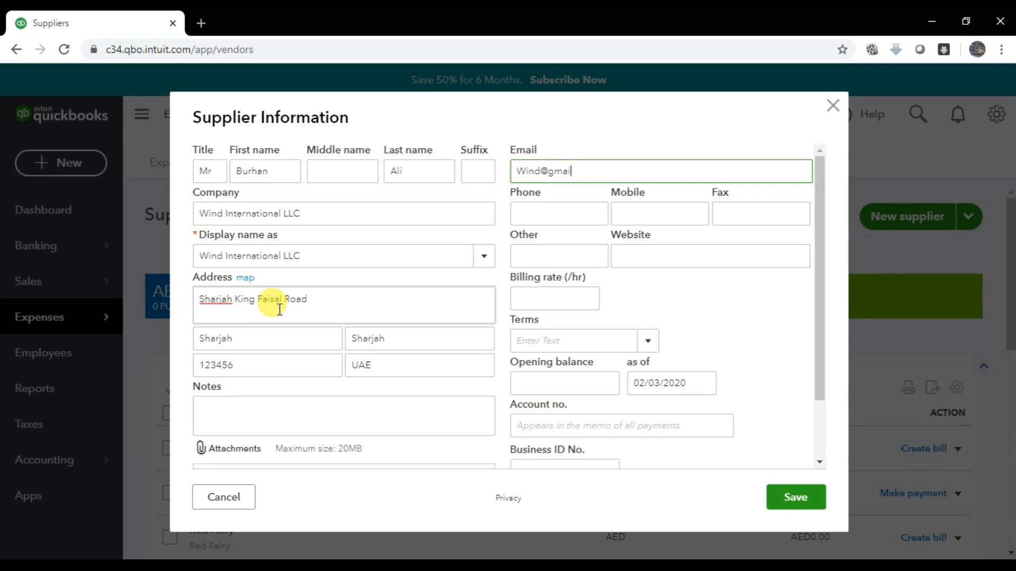
pyautogui.press('Tab')
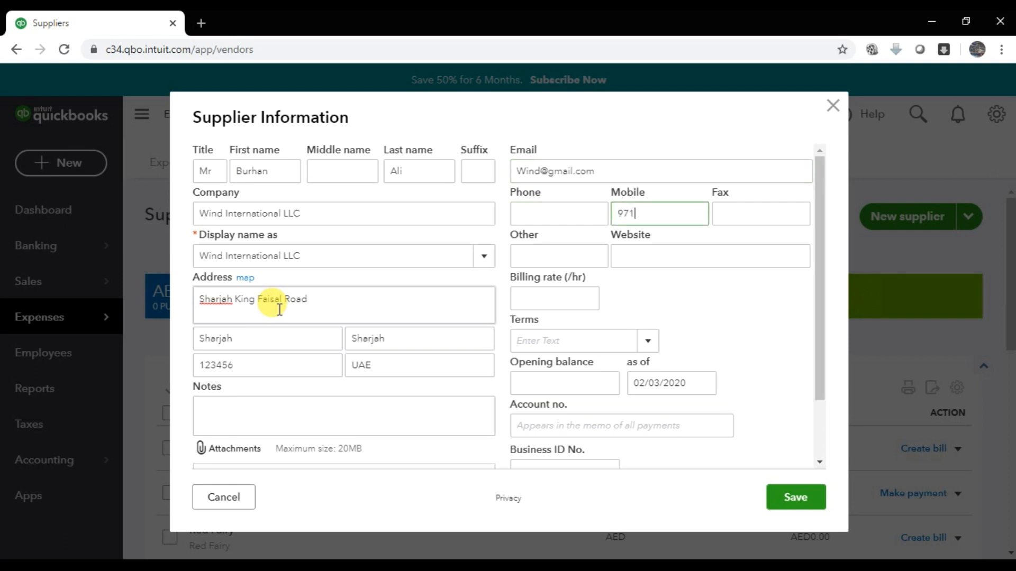
pyautogui.press('Tab')
pyautogui.press('Tab')
pyautogui.press('Tab')
pyautogui.press('Tab')
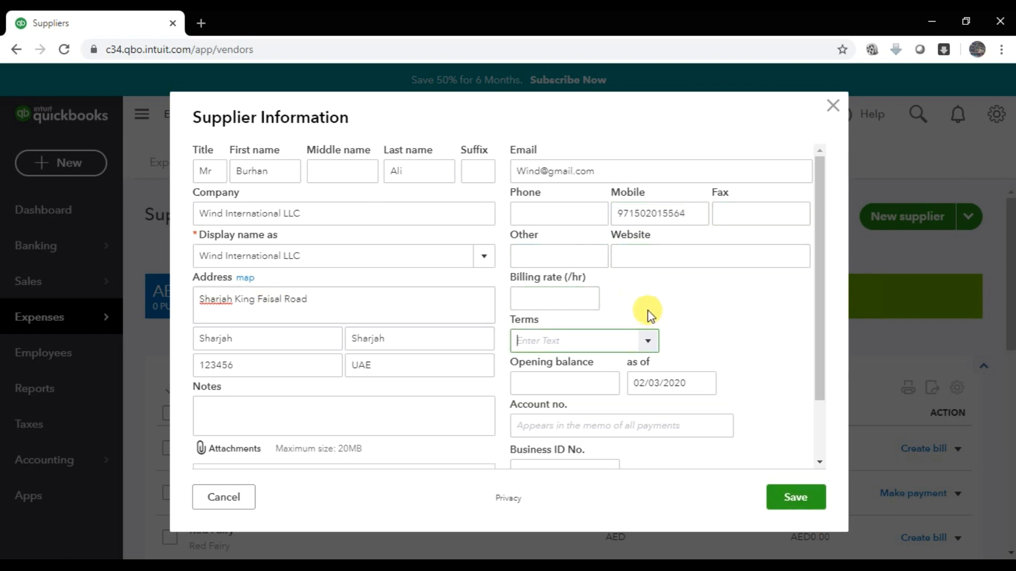
# - Set Net 30 terms and a 75,000 opening balance as of 02/01/2020
pyautogui.click(647, 341)
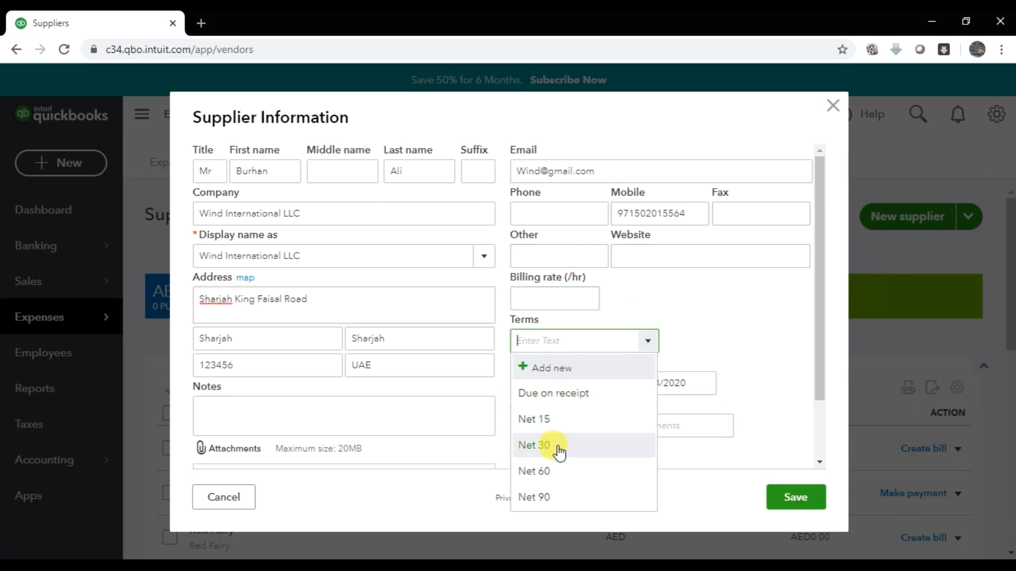
pyautogui.click(557, 447)
pyautogui.click(582, 386)
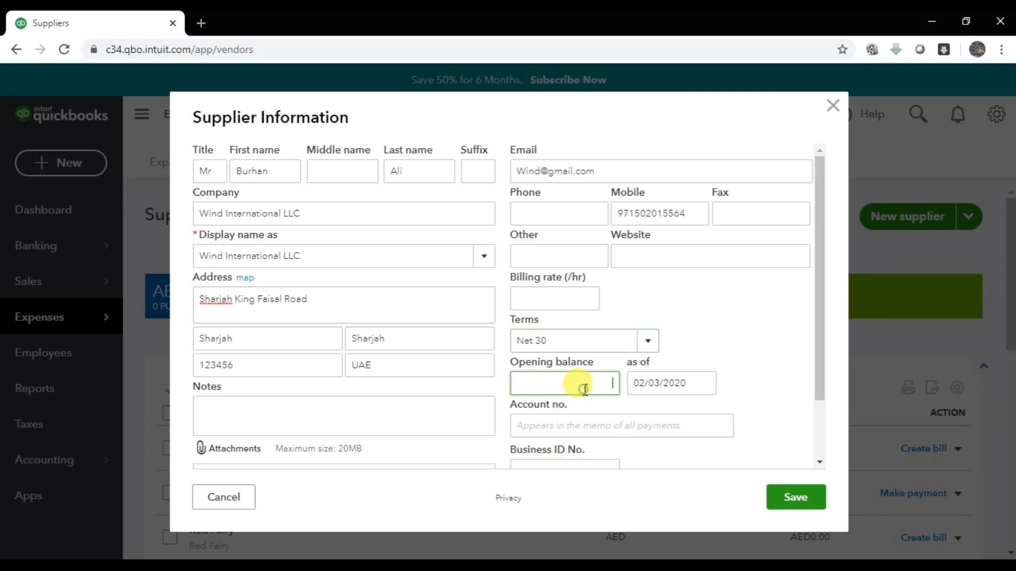
pyautogui.write('75,000')
pyautogui.press('Tab')
pyautogui.click(706, 384)
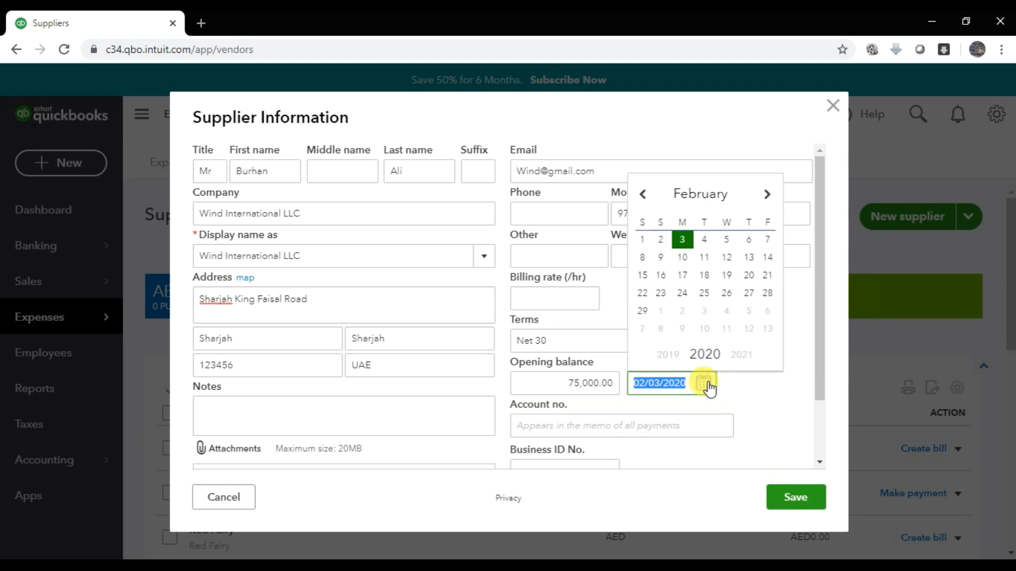
pyautogui.click(642, 240)
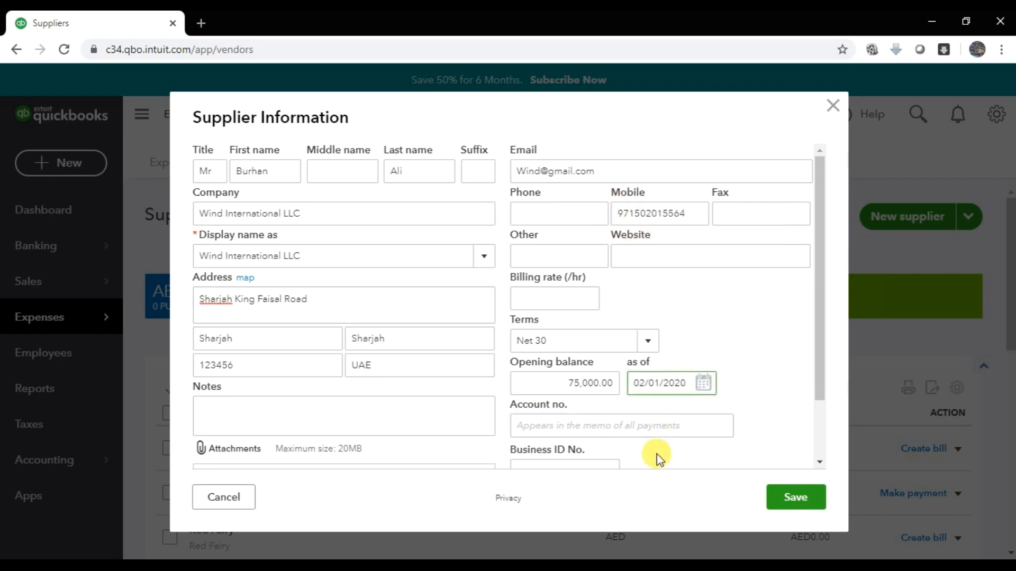
pyautogui.click(648, 424)
pyautogui.scroll(-2, 709, 434)
# - Save the Wind International LLC supplier, then open Reports in a new browser tab and switch to it
pyautogui.click(805, 499)
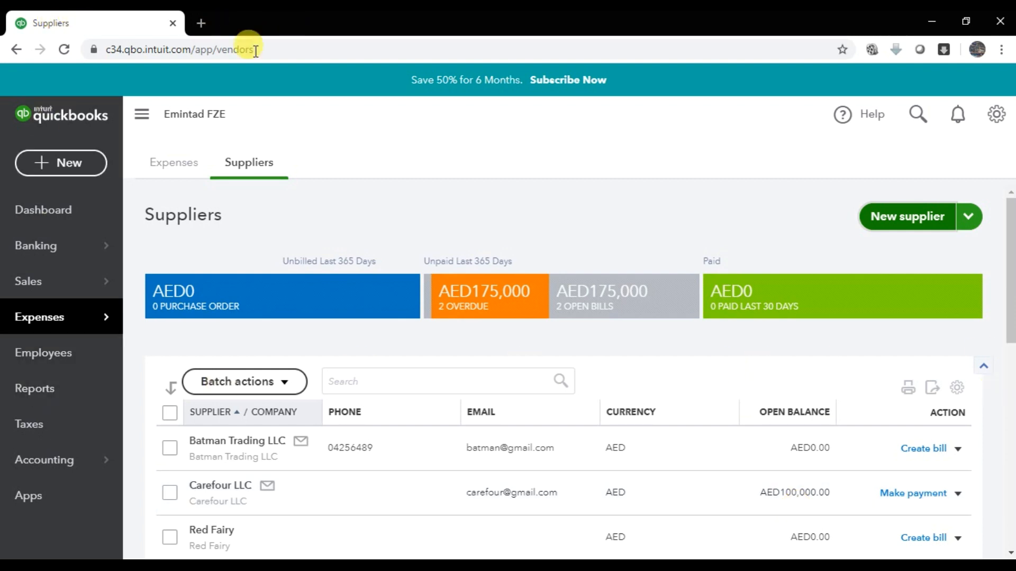
pyautogui.rightClick(55, 399)
pyautogui.click(73, 408)
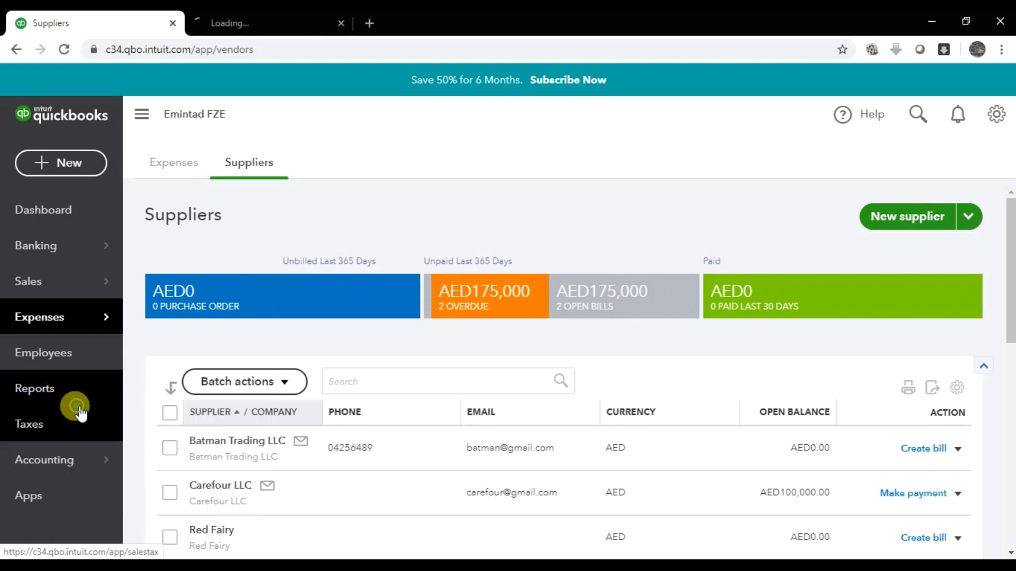
pyautogui.click(303, 17)
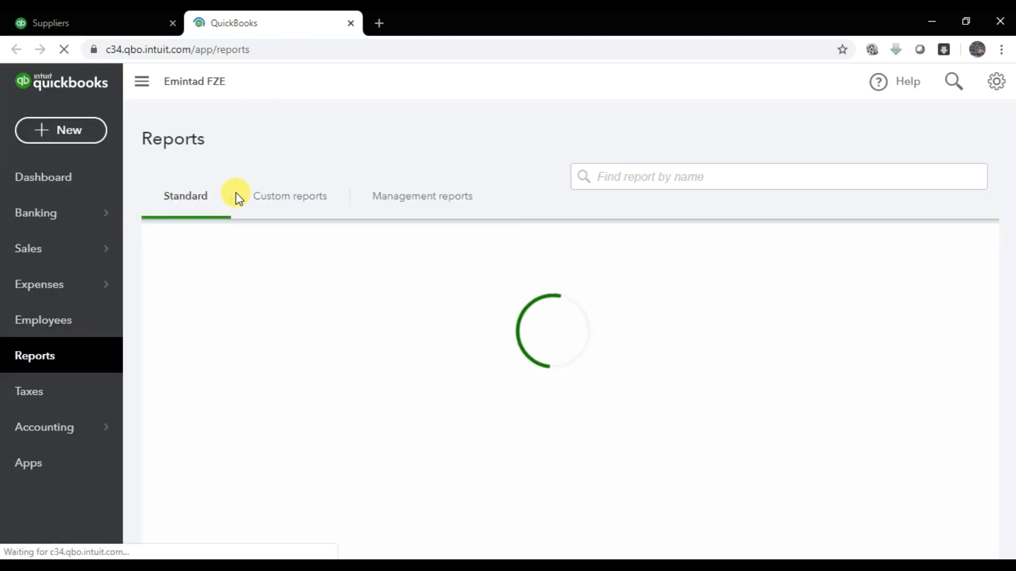
# - Close the 'How to use the Reports center' panel and scroll down to the Expenses and suppliers reports
pyautogui.scroll(-3, 226, 310)
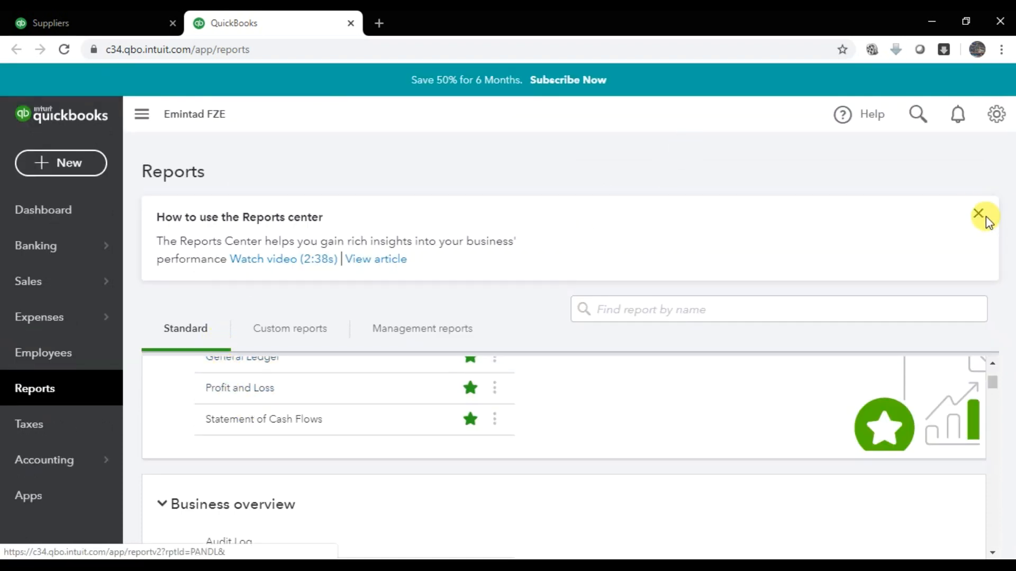
pyautogui.click(976, 215)
pyautogui.scroll(-10, 294, 297)
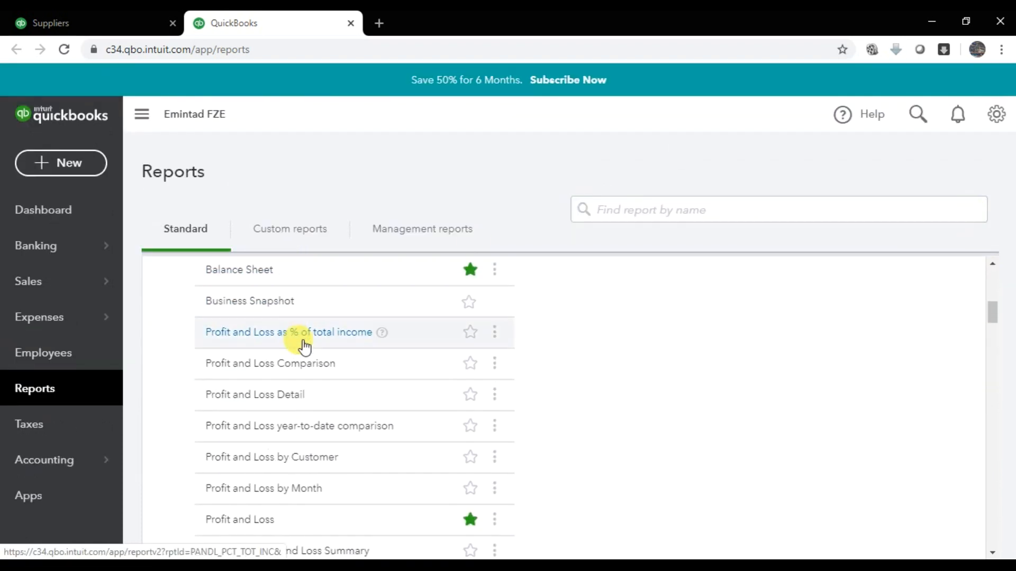
pyautogui.scroll(-5, 311, 389)
pyautogui.scroll(3, 261, 376)
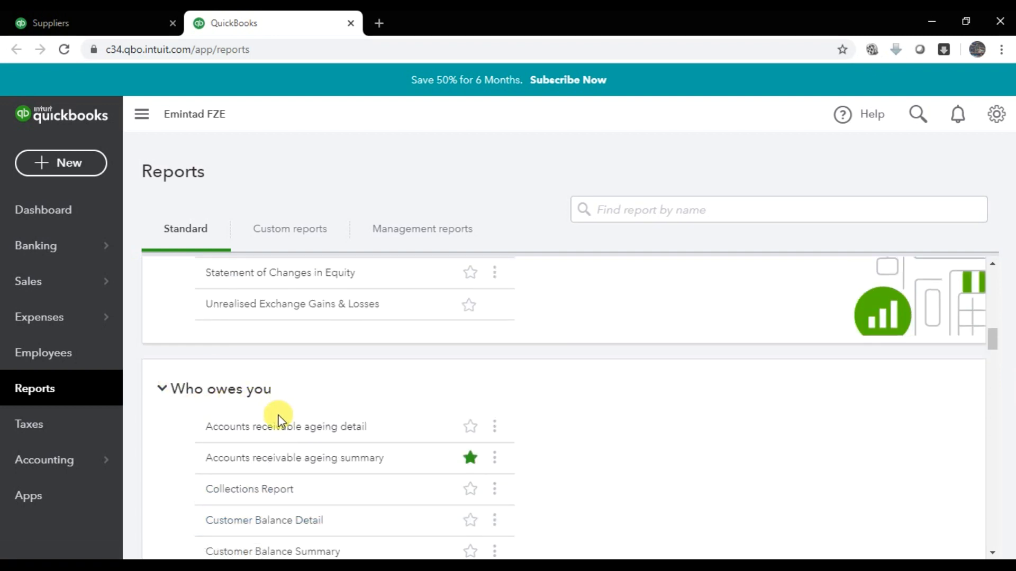
pyautogui.scroll(-5, 312, 415)
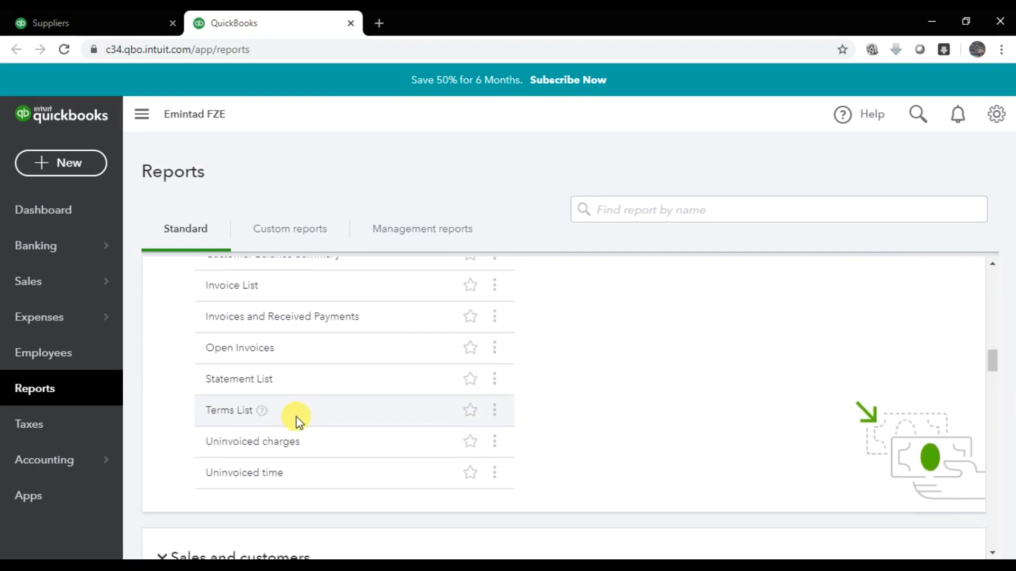
pyautogui.scroll(-3, 294, 416)
pyautogui.scroll(-1, 307, 420)
pyautogui.scroll(-4, 322, 412)
pyautogui.scroll(-2, 295, 414)
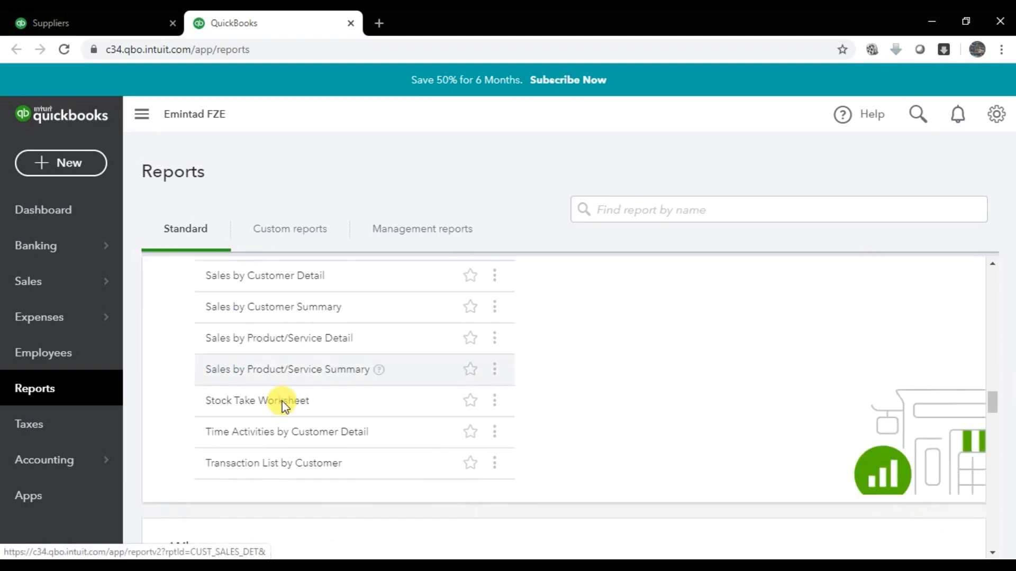
pyautogui.scroll(-3, 280, 400)
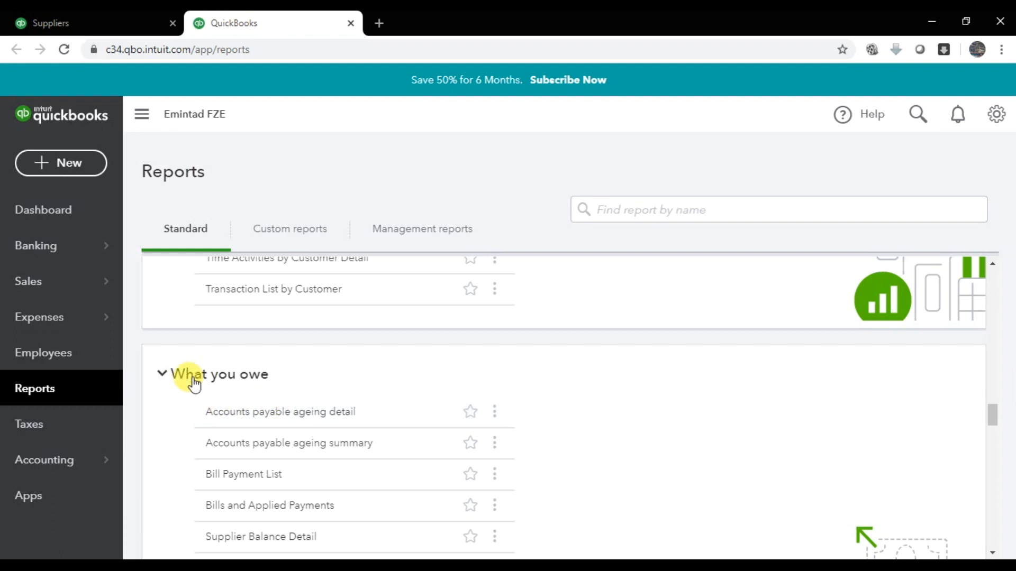
pyautogui.scroll(-2, 291, 410)
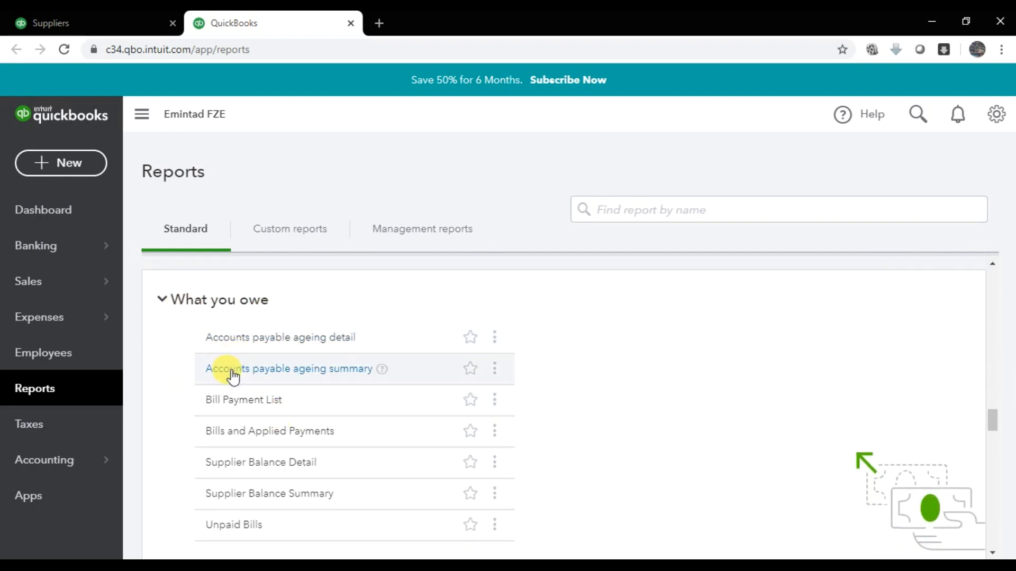
pyautogui.scroll(-1, 222, 376)
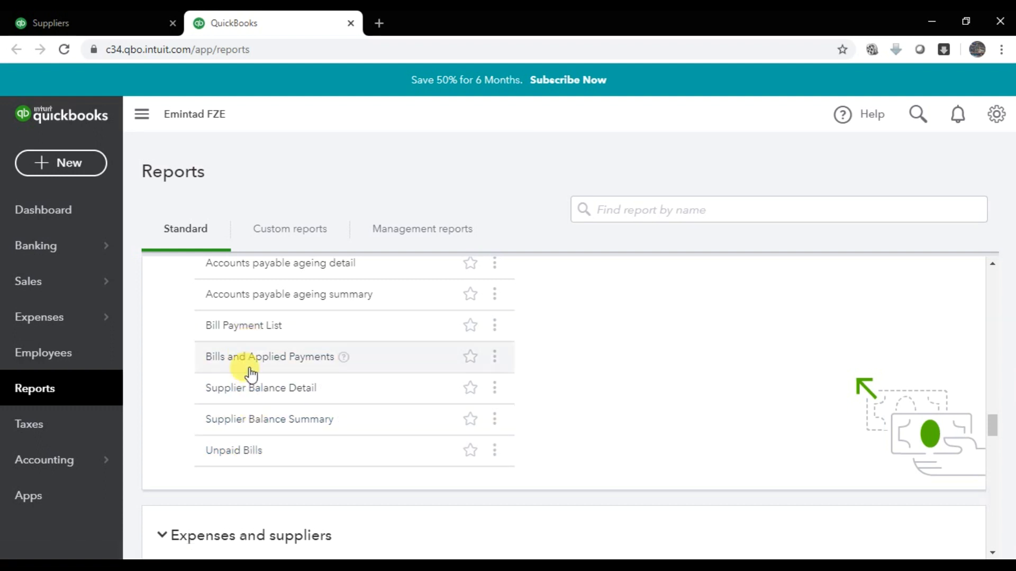
pyautogui.scroll(-1, 259, 423)
pyautogui.scroll(-3, 200, 298)
pyautogui.scroll(1, 200, 297)
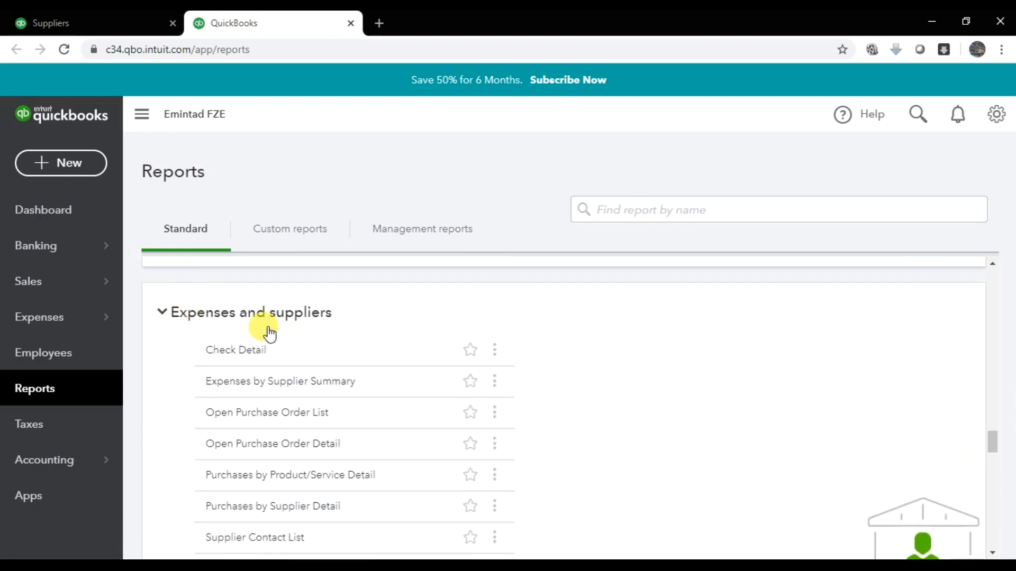
pyautogui.scroll(-1, 306, 330)
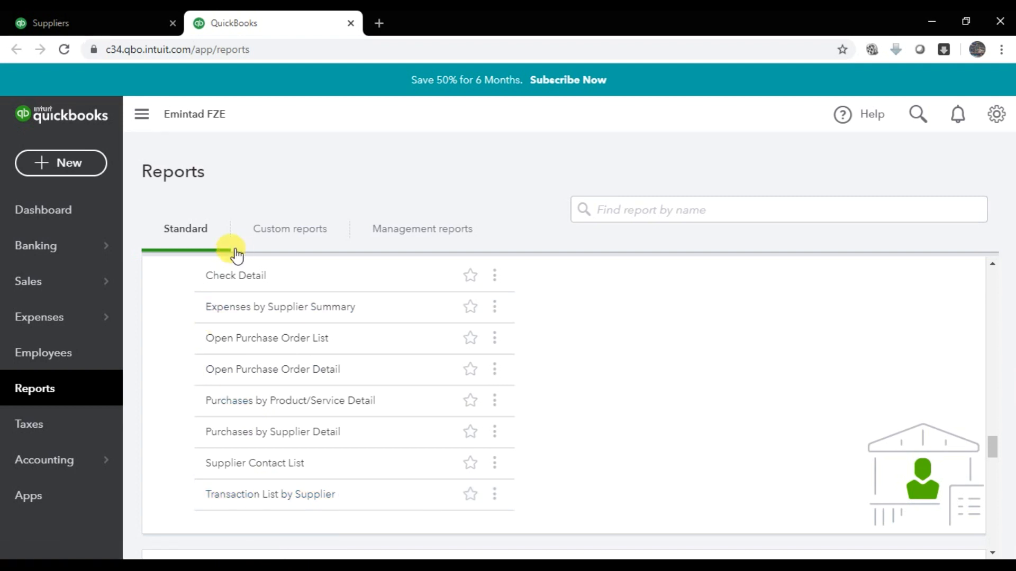
# - Open the Supplier Contact List report and review all four supplier rows, including Wind International LLC
pyautogui.click(232, 466)
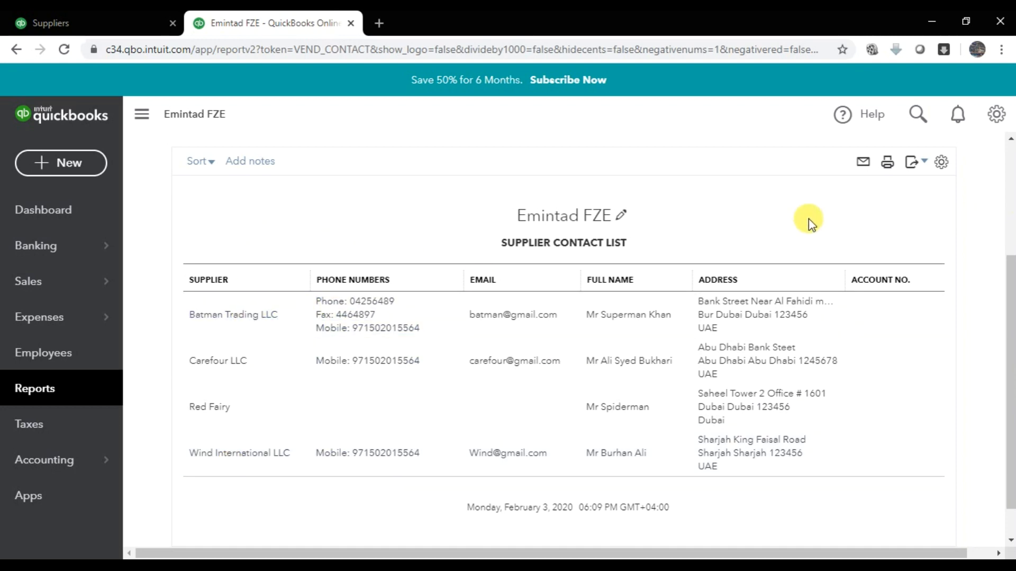
pyautogui.scroll(4, 796, 254)
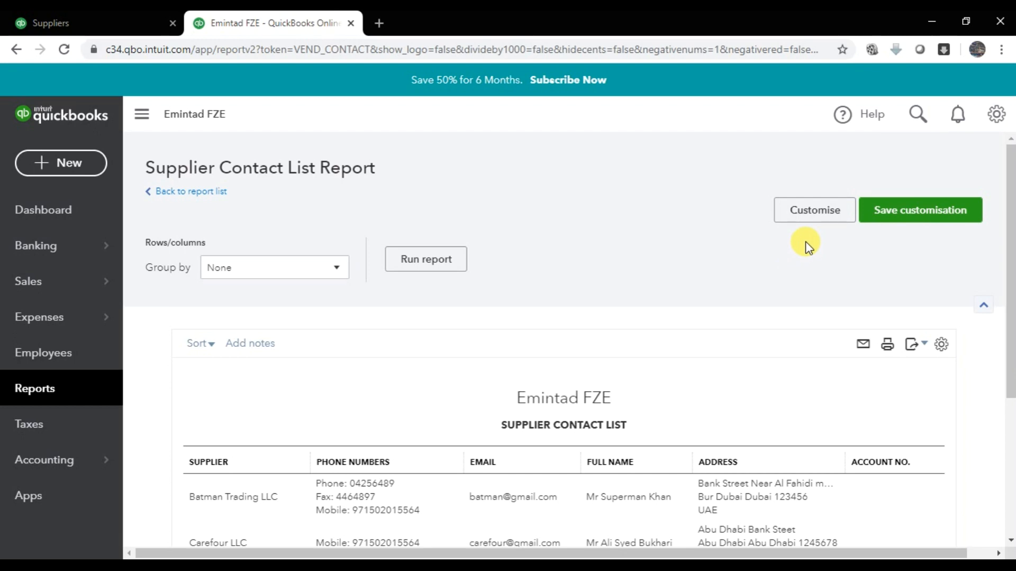
pyautogui.scroll(-3, 806, 242)
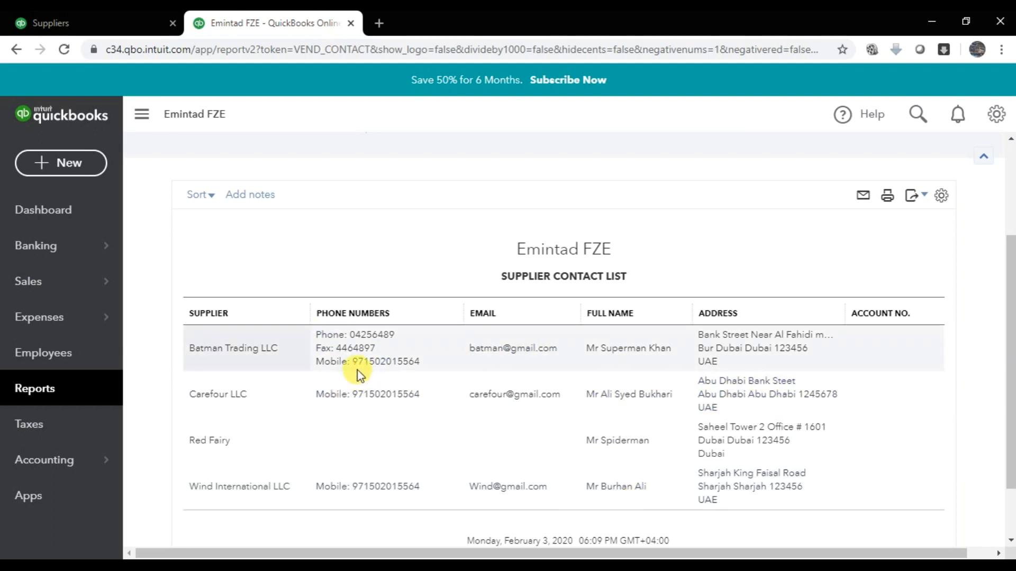
pyautogui.scroll(3, 594, 195)
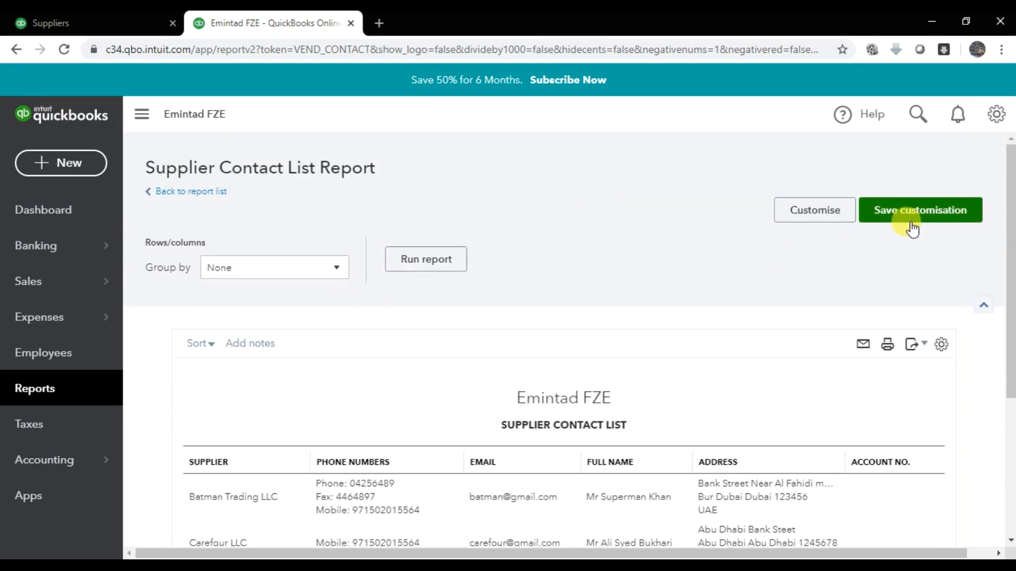
# - In Customise report's columns, uncheck Phone Numbers, Email, Address and Account No., keeping Supplier and Full Name
pyautogui.click(828, 228)
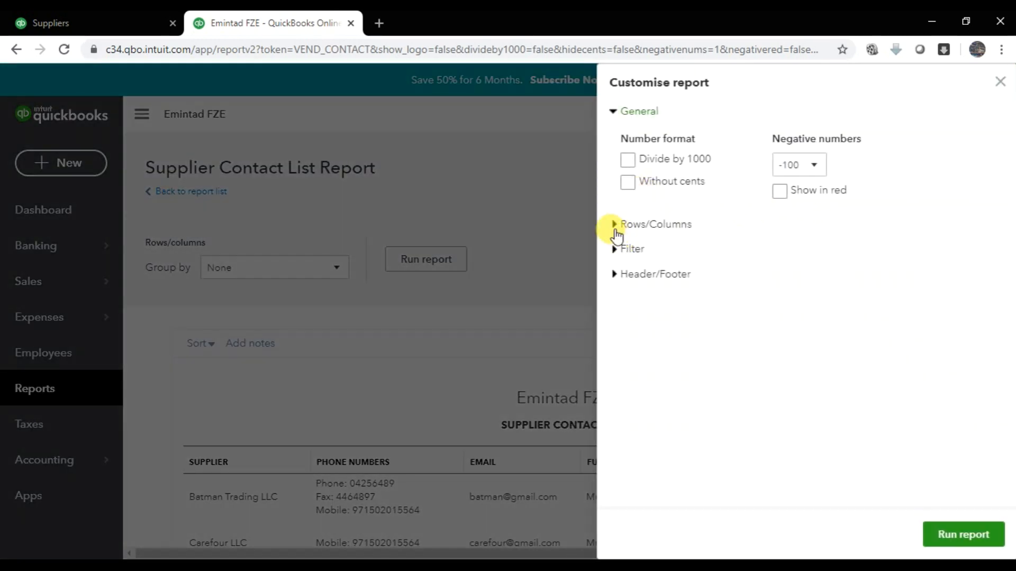
pyautogui.click(615, 225)
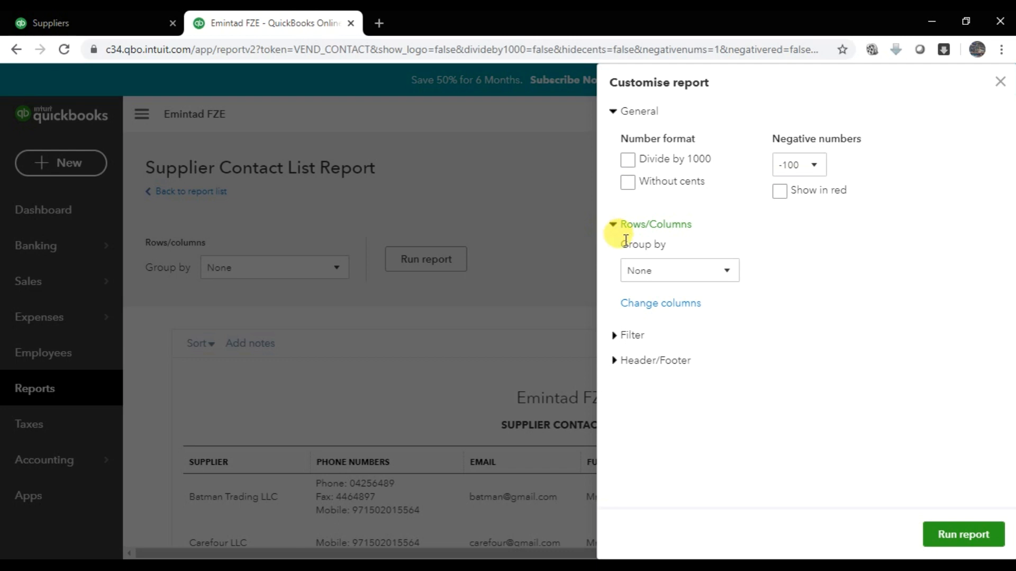
pyautogui.click(633, 302)
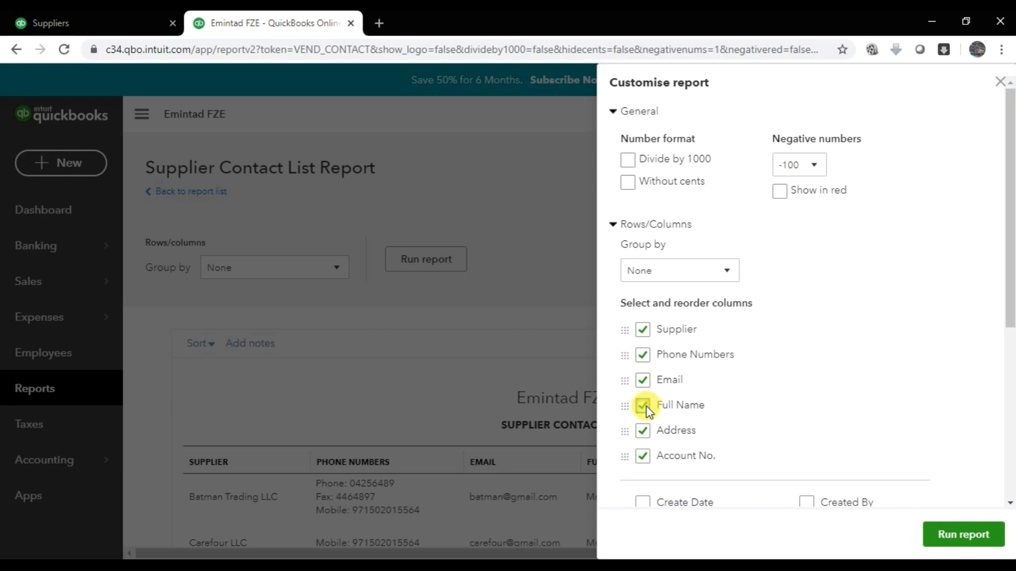
pyautogui.click(642, 355)
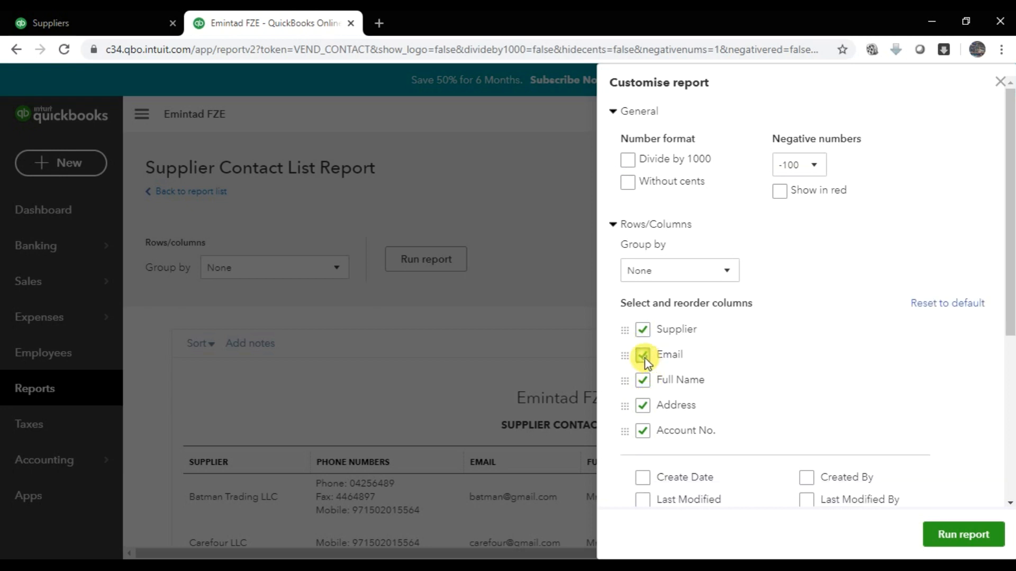
pyautogui.click(643, 357)
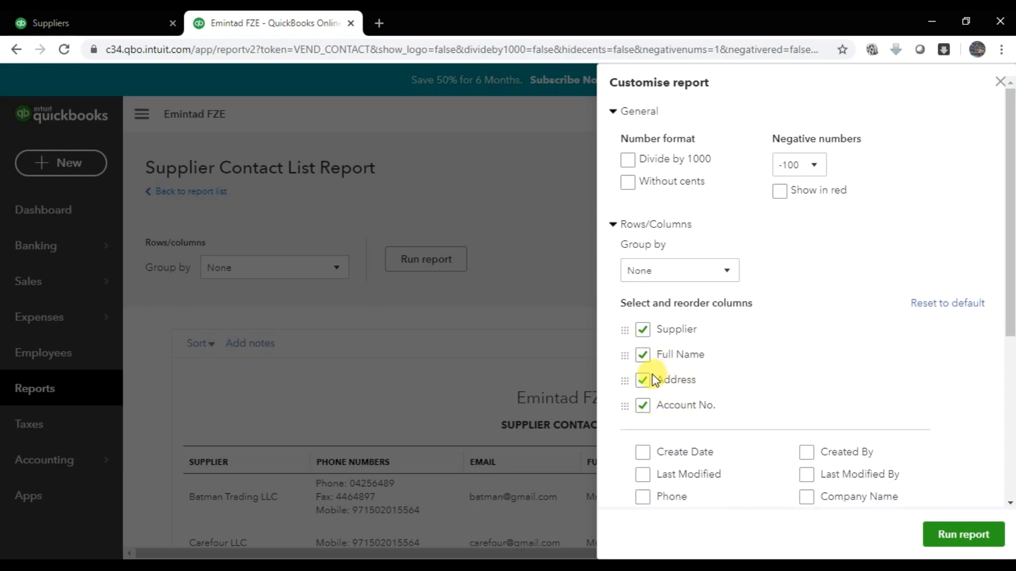
pyautogui.click(641, 386)
pyautogui.click(642, 385)
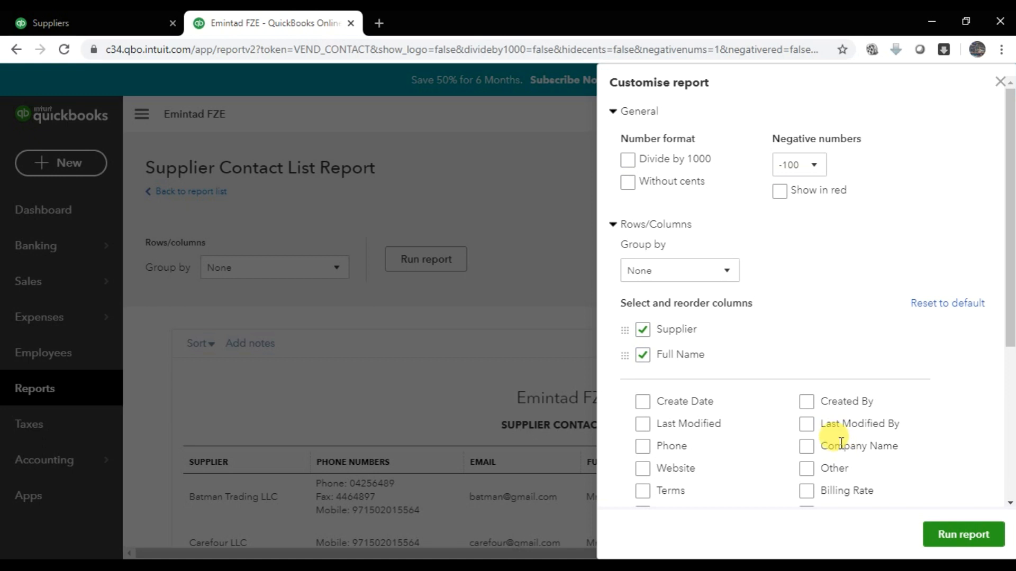
# - Add City, Company Name and Phone Numbers columns, placing Company Name right after Supplier
pyautogui.scroll(-5, 841, 444)
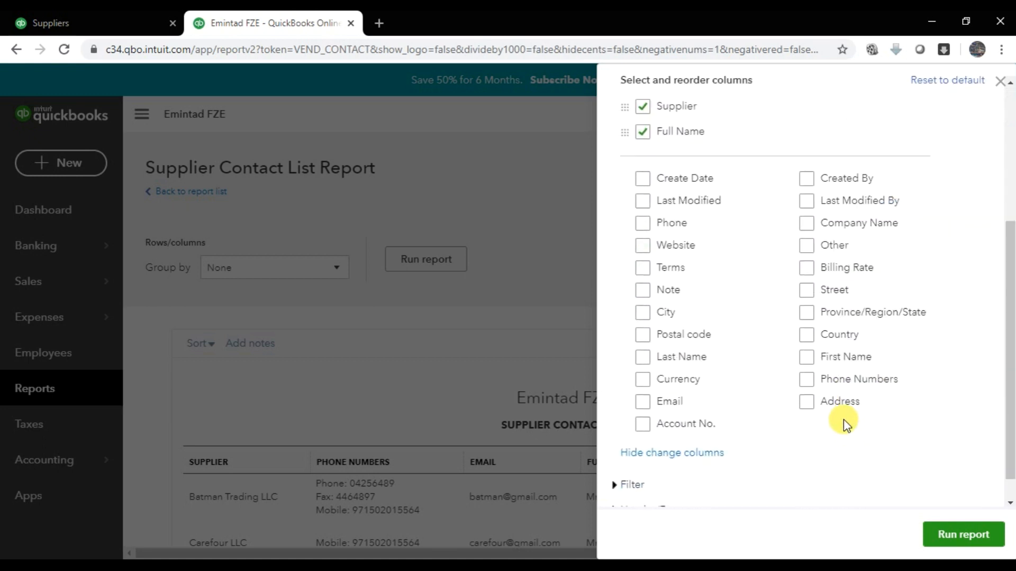
pyautogui.click(643, 312)
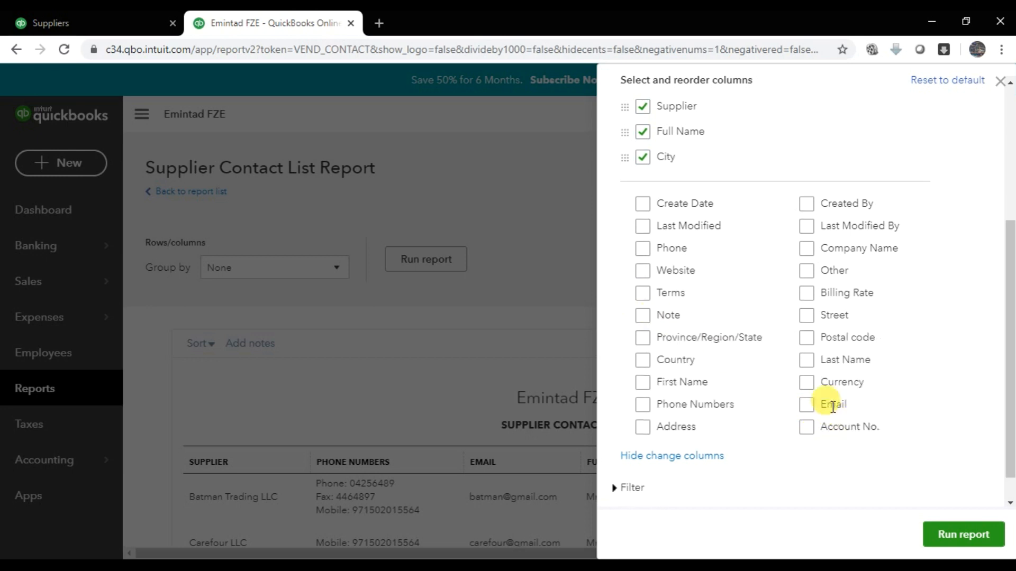
pyautogui.click(805, 248)
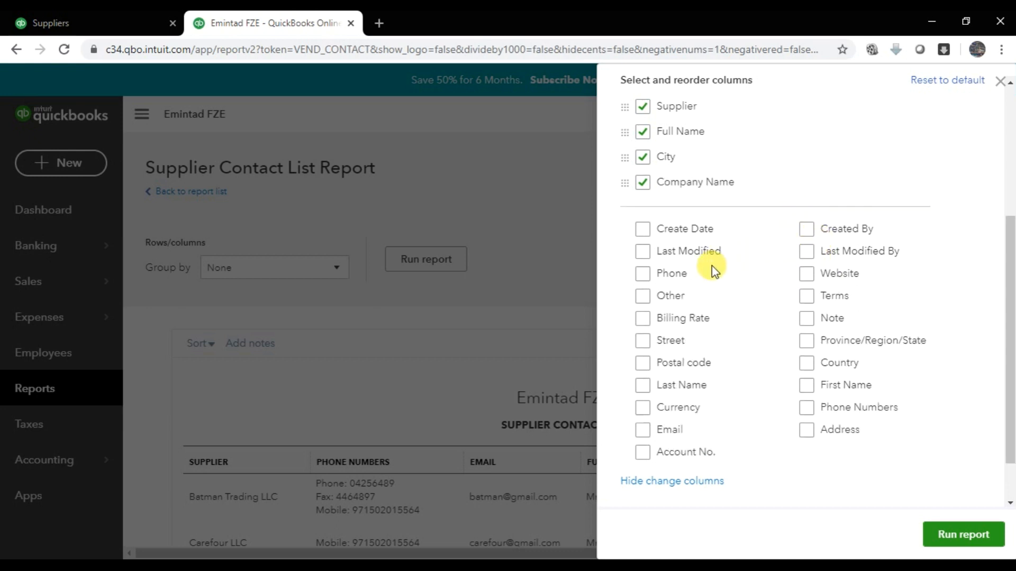
pyautogui.scroll(3, 666, 294)
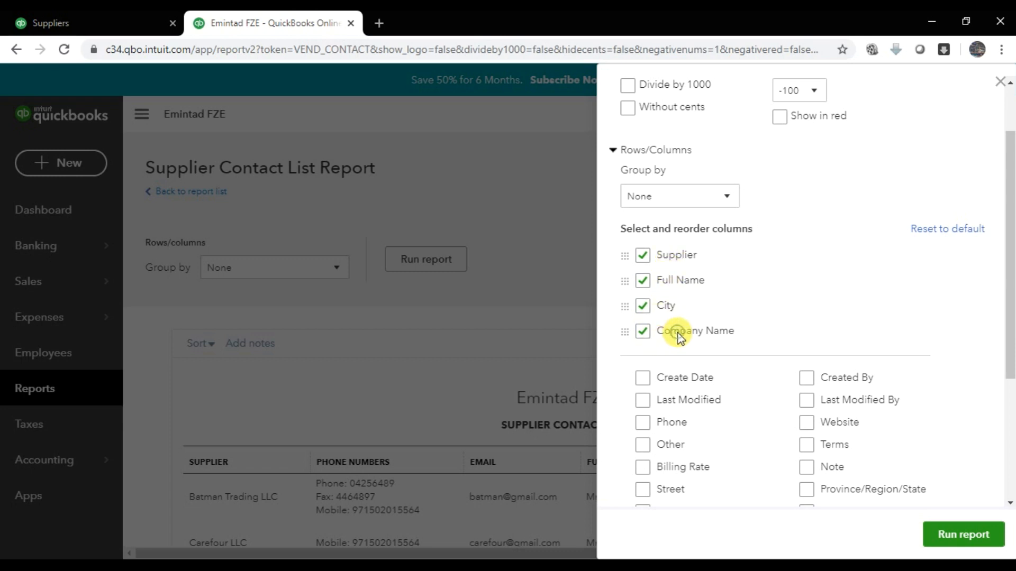
pyautogui.moveTo(623, 331); pyautogui.dragTo(627, 281)
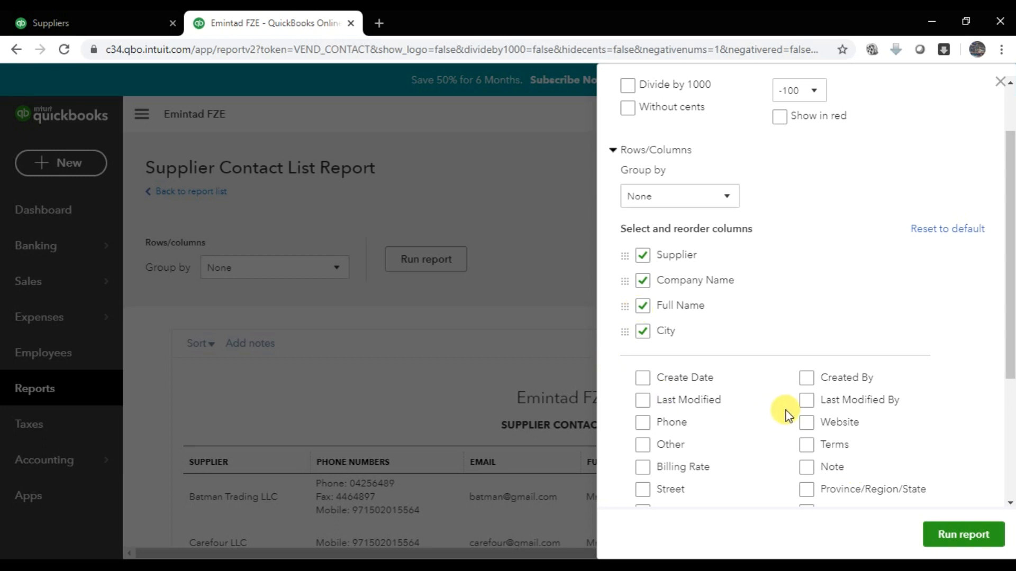
pyautogui.scroll(-2, 786, 415)
pyautogui.scroll(-2, 757, 416)
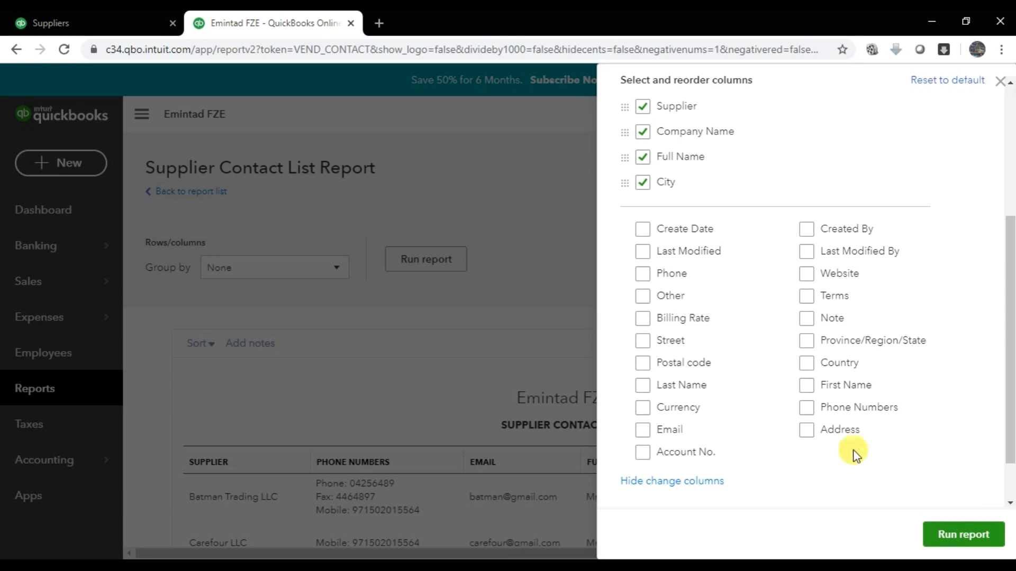
pyautogui.click(807, 408)
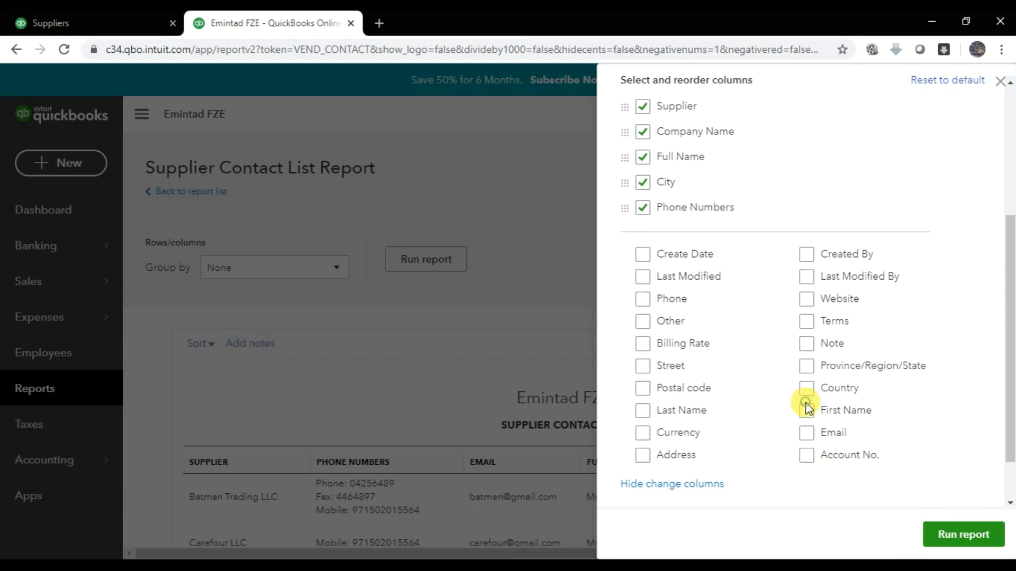
# - Run the report with the new columns and begin saving the customisation
pyautogui.click(965, 536)
pyautogui.scroll(-2, 874, 336)
pyautogui.scroll(1, 843, 268)
pyautogui.scroll(1, 844, 268)
pyautogui.click(925, 217)
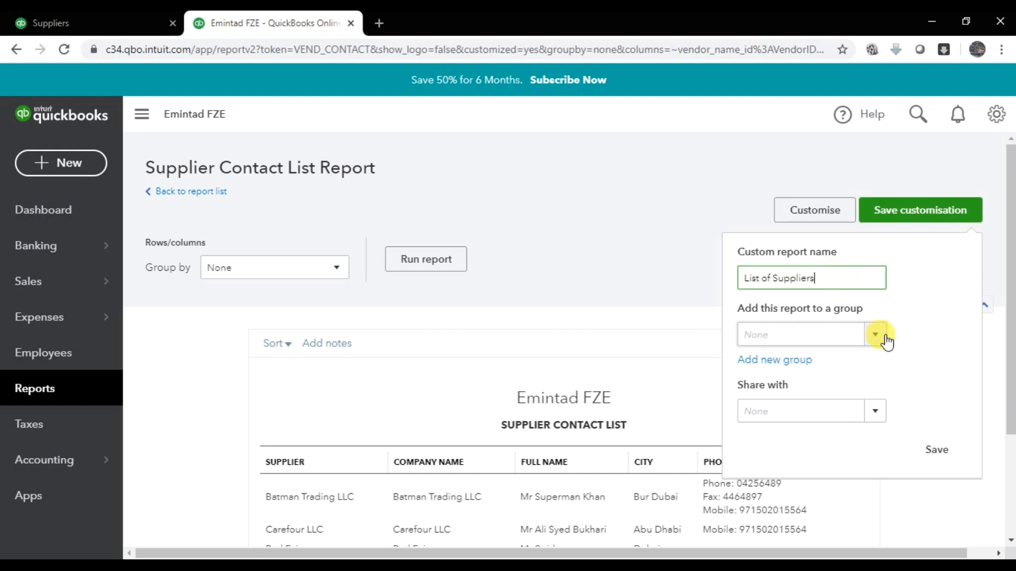
# - Create a 'My Reports' group and save the report as 'List of Suppliers' in it
pyautogui.click(791, 366)
pyautogui.click(771, 389)
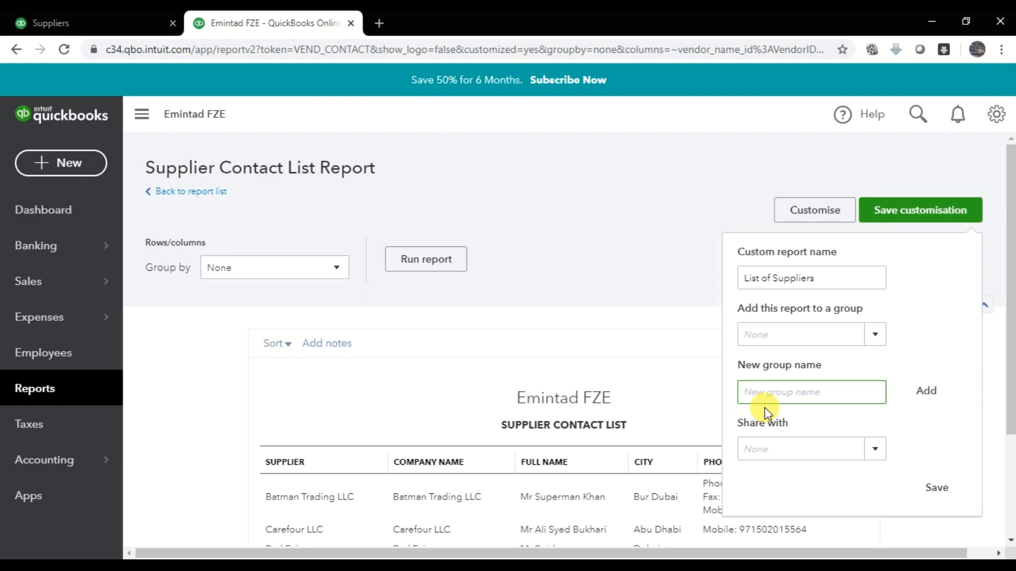
pyautogui.write('My Reports')
pyautogui.click(930, 395)
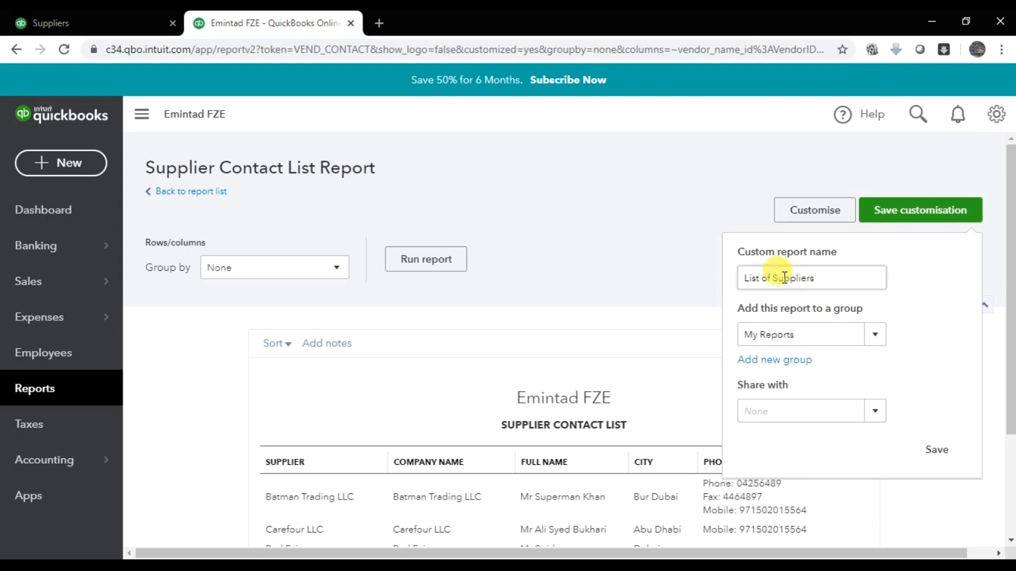
pyautogui.moveTo(833, 278); pyautogui.dragTo(708, 268)
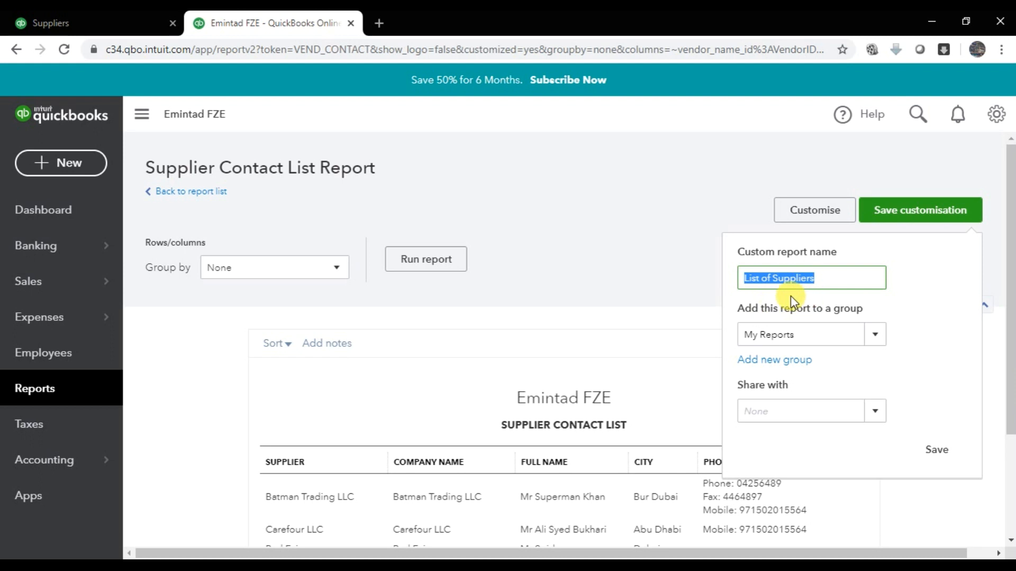
pyautogui.click(943, 453)
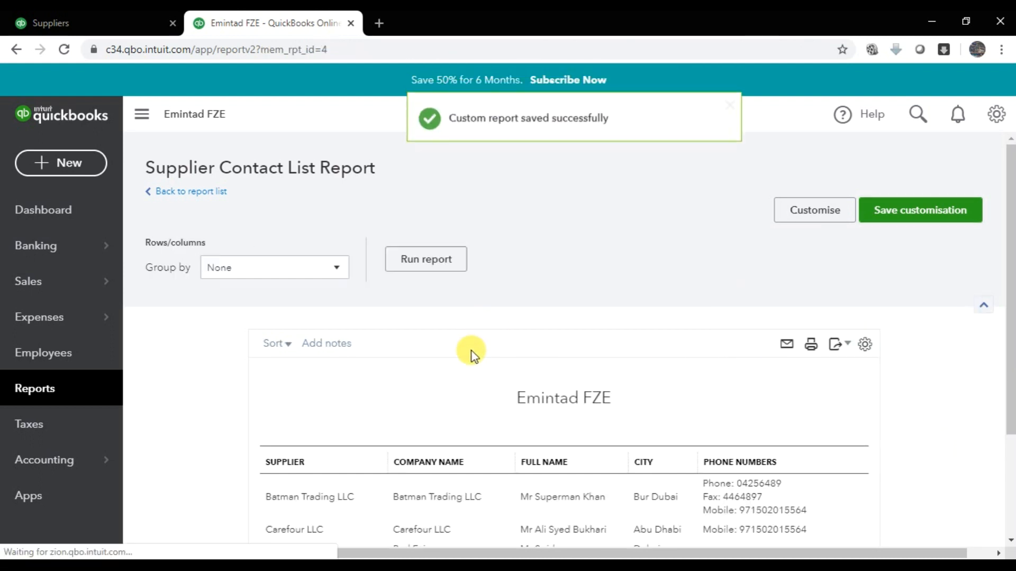
pyautogui.scroll(-2, 457, 362)
pyautogui.scroll(-1, 457, 362)
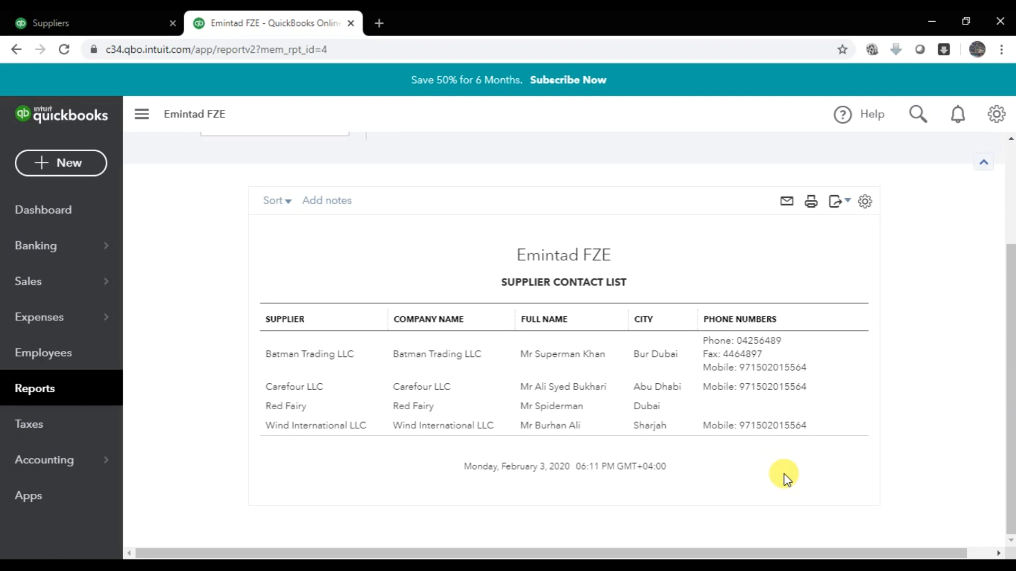
pyautogui.scroll(3, 258, 284)
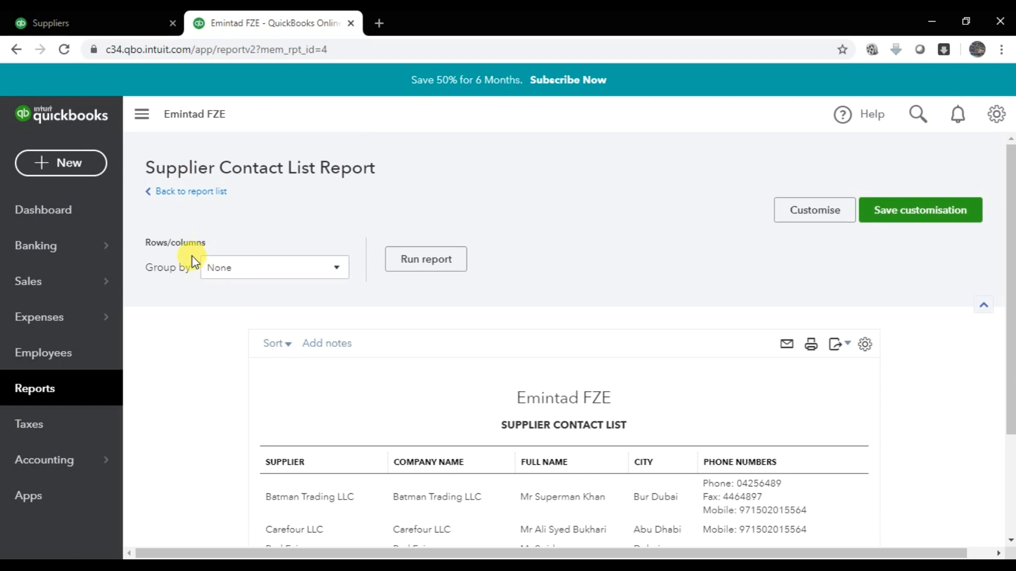
# - From Custom reports, open the Account List report's settings, then save and close them unchanged
pyautogui.click(176, 196)
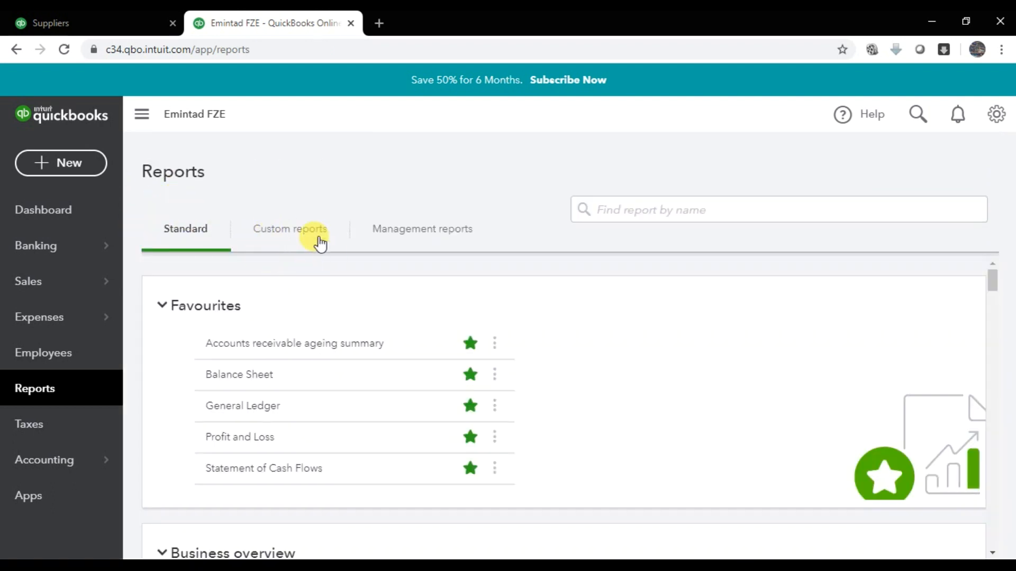
pyautogui.click(299, 244)
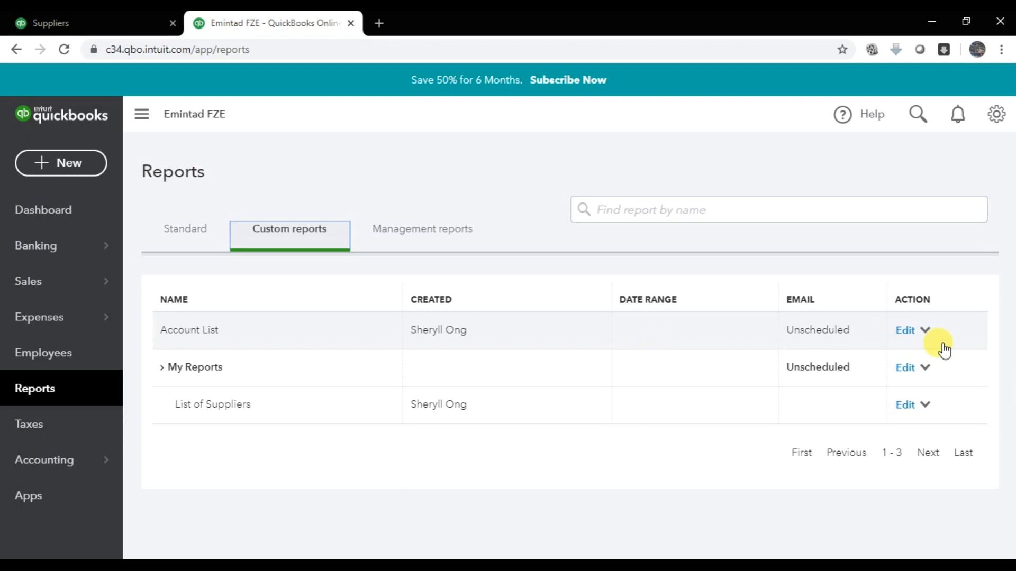
pyautogui.click(907, 331)
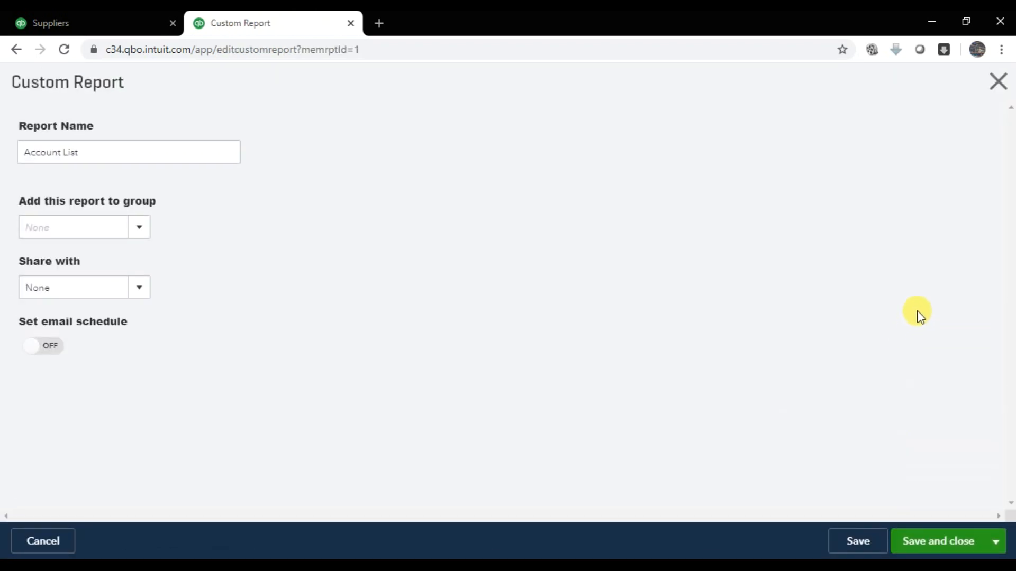
pyautogui.click(993, 542)
pyautogui.click(952, 519)
pyautogui.click(890, 487)
pyautogui.click(958, 548)
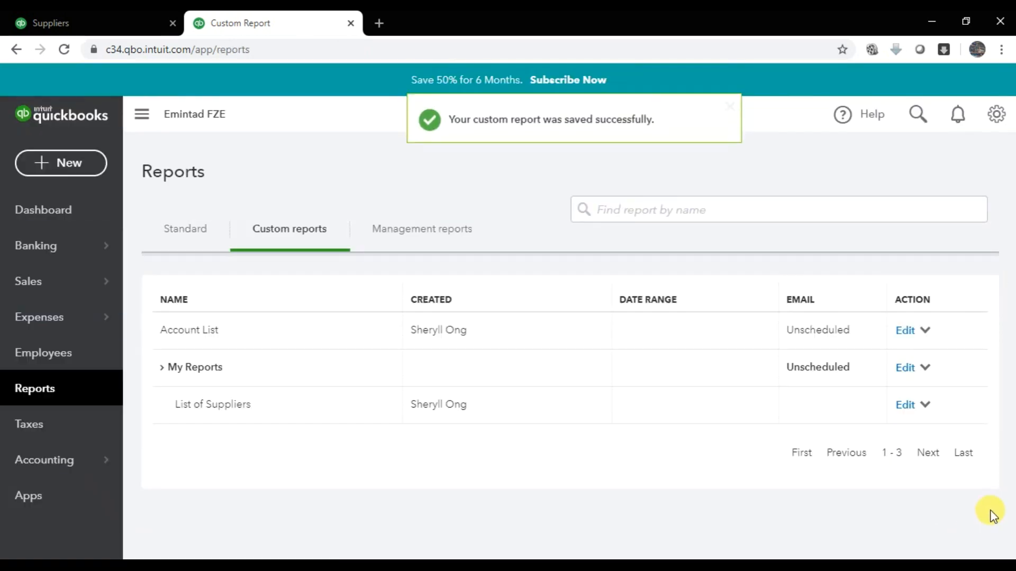
# - Move the Account List report into the My Reports group and save
pyautogui.click(906, 332)
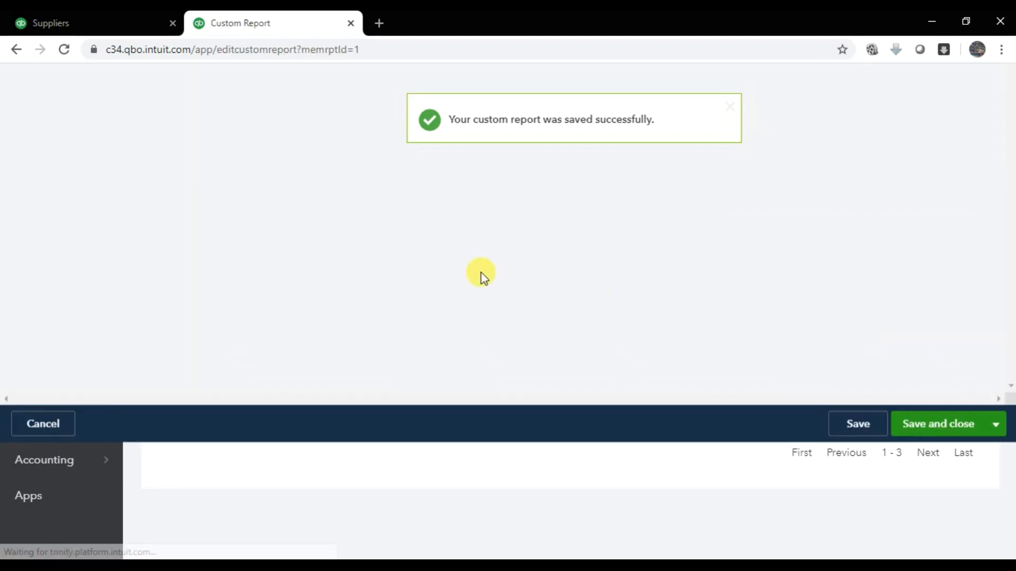
pyautogui.tripleClick(100, 154)
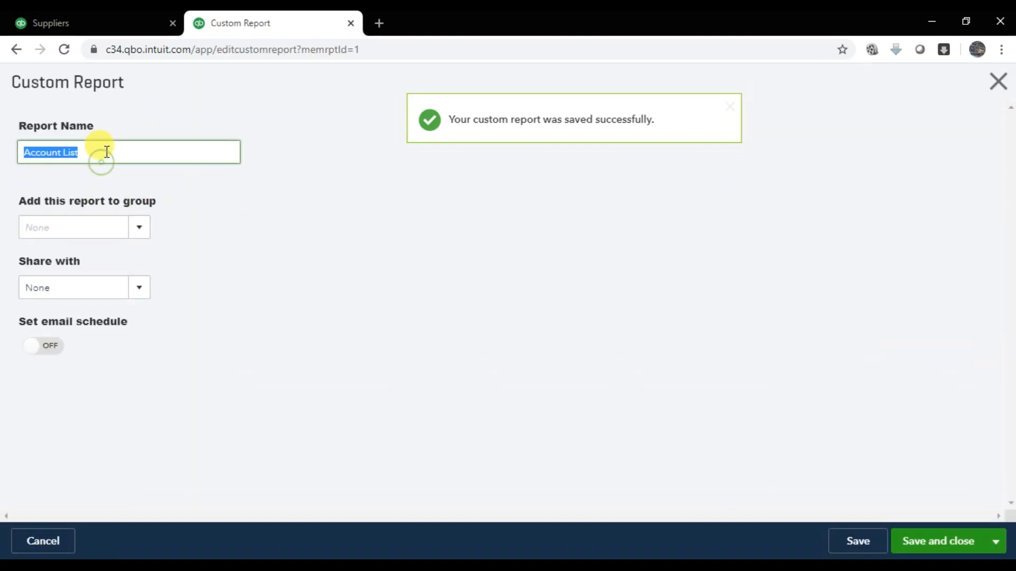
pyautogui.click(137, 226)
pyautogui.click(86, 279)
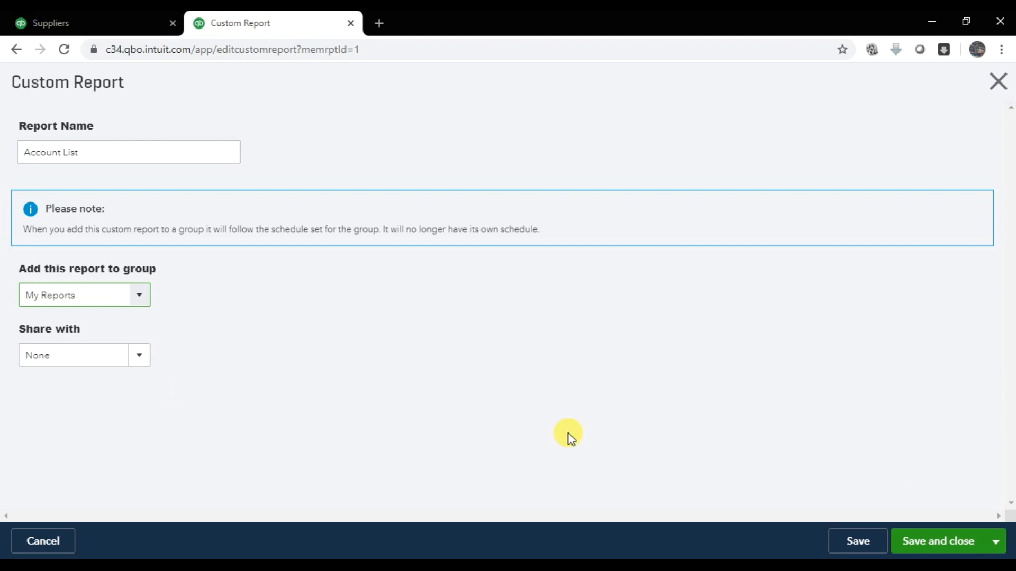
pyautogui.click(980, 537)
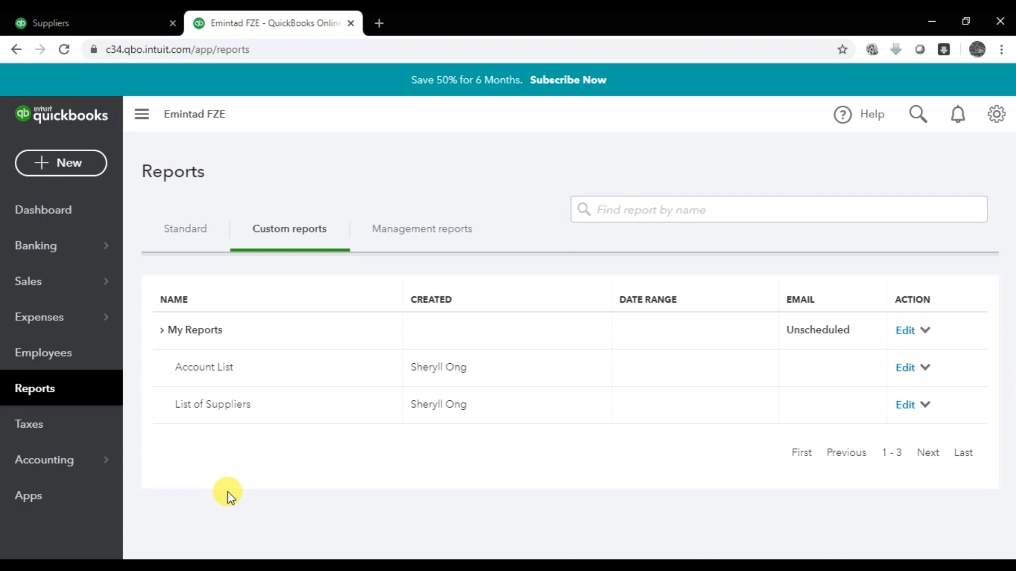
# - Return to the dashboard, then highlight the Creation of Vendors and Check the Report of Vendors lesson items
pyautogui.click(68, 214)
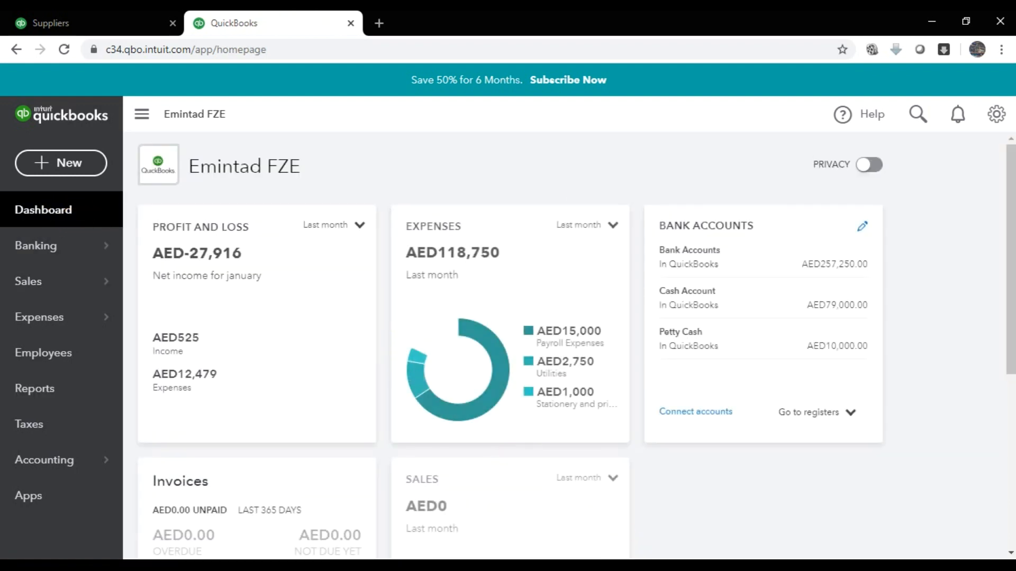
pyautogui.click(626, 566)
pyautogui.moveTo(187, 312); pyautogui.dragTo(293, 321)
pyautogui.moveTo(171, 332); pyautogui.dragTo(365, 341)
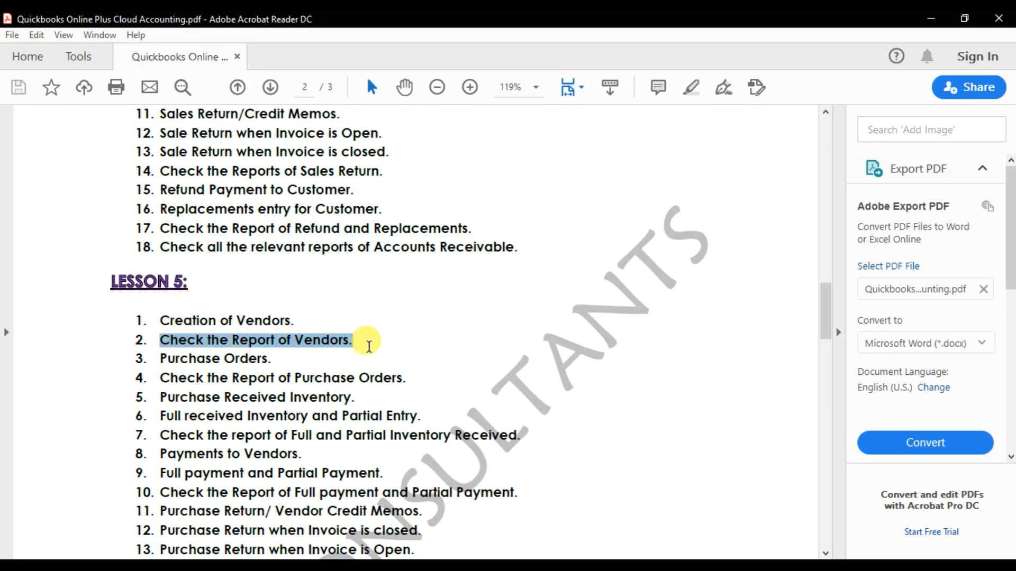
# - Clear the PDF selection and switch to the Accounts Payable Accounting Word document
pyautogui.click(309, 359)
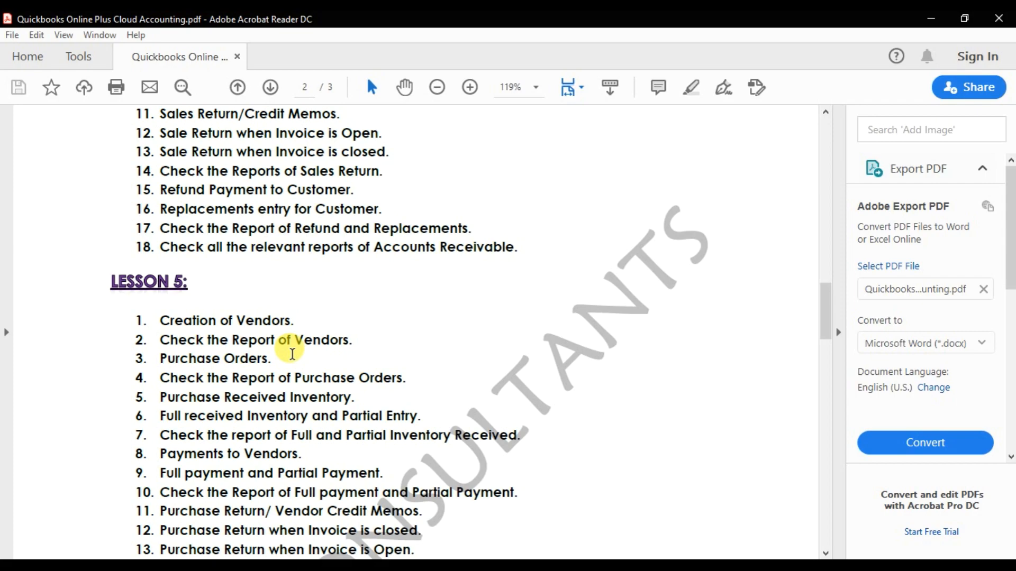
pyautogui.click(256, 567)
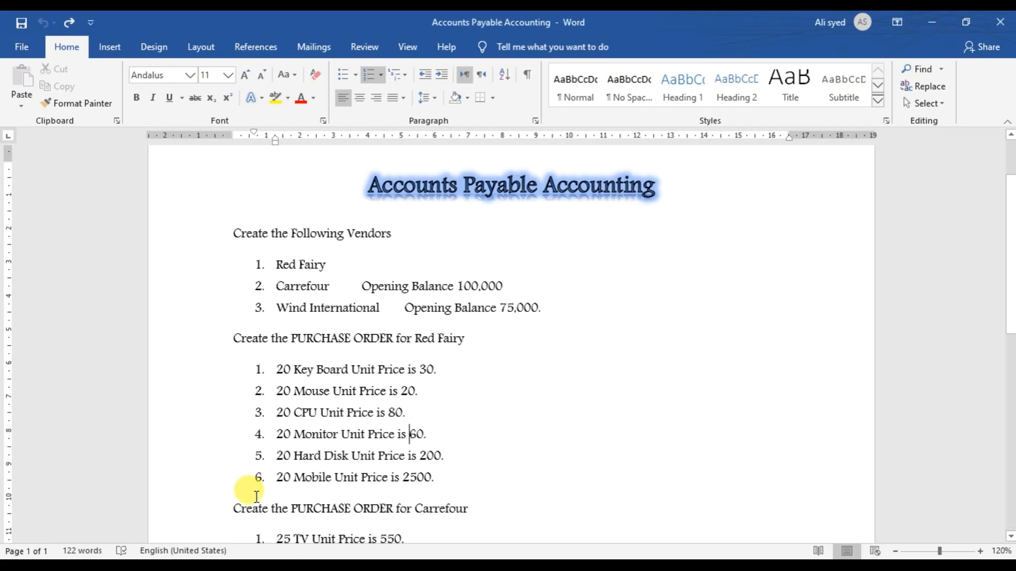
# - Highlight the Key Board, Monitor and Hard Disk order lines in Word, then return to QuickBooks
pyautogui.moveTo(275, 369); pyautogui.dragTo(323, 434)
pyautogui.moveTo(276, 456); pyautogui.dragTo(318, 479)
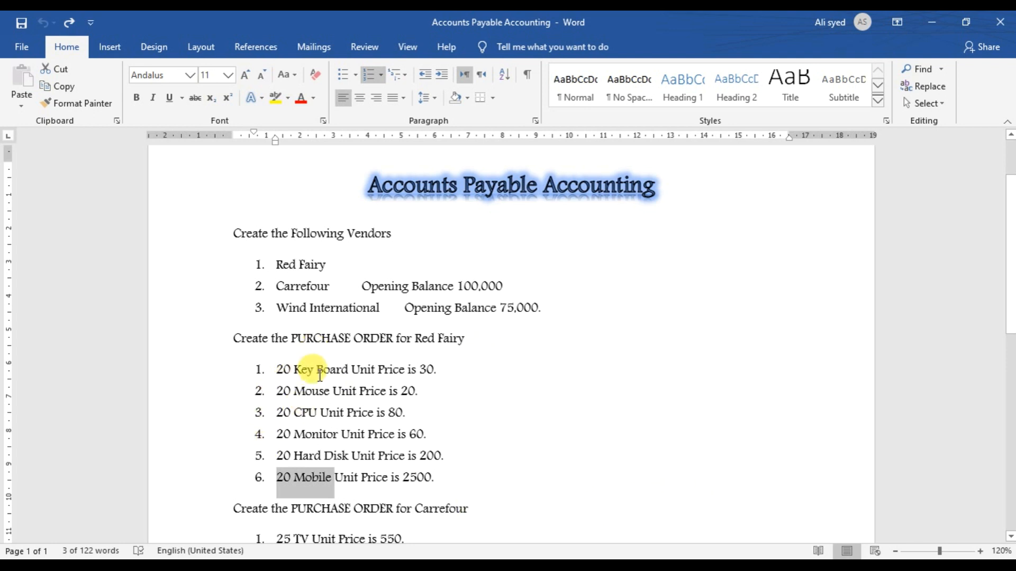
pyautogui.hotkey('alt', 'Tab')
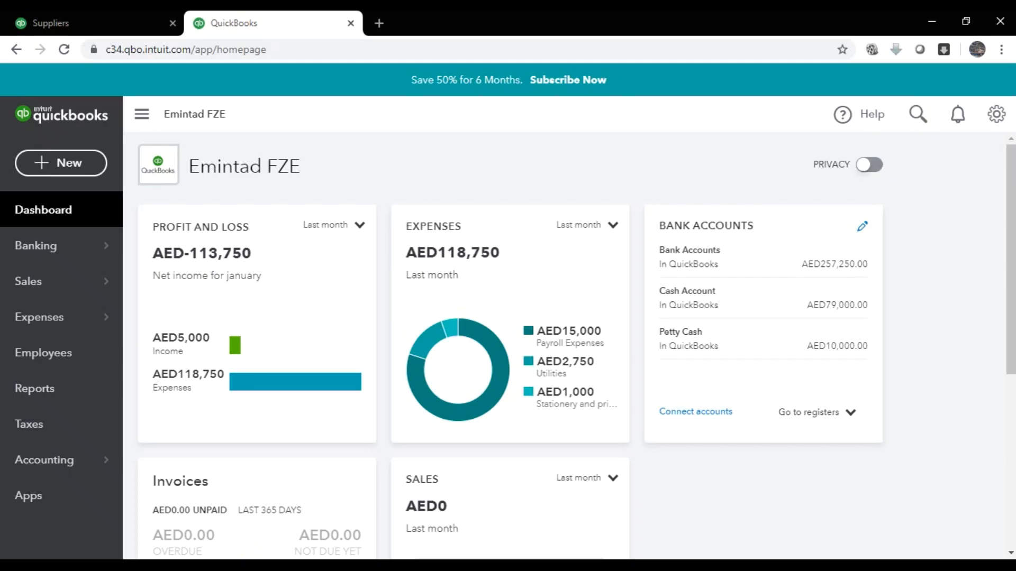
# - Open the Products and Services list from the Sales menu
pyautogui.moveTo(56, 291)
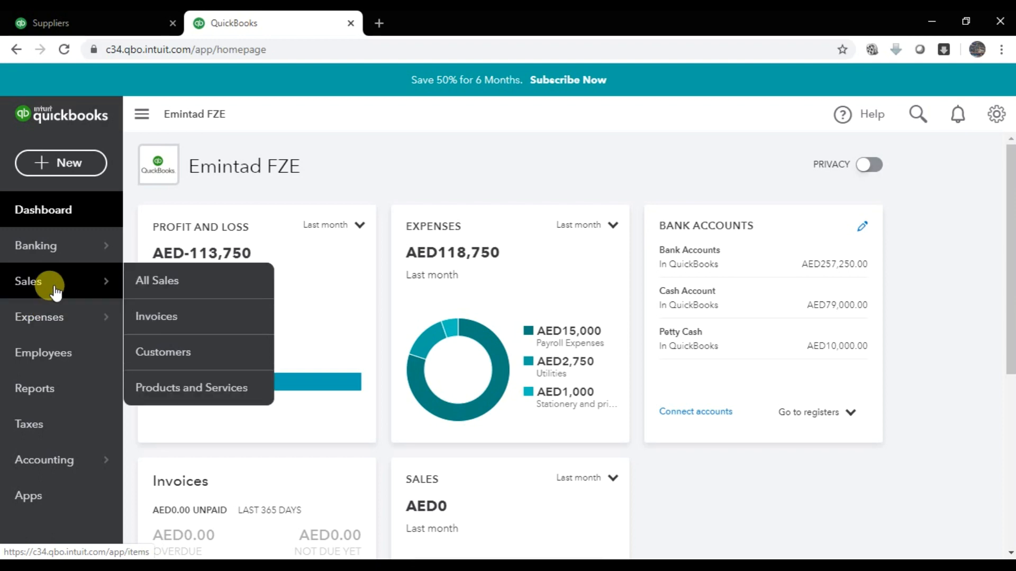
pyautogui.click(183, 389)
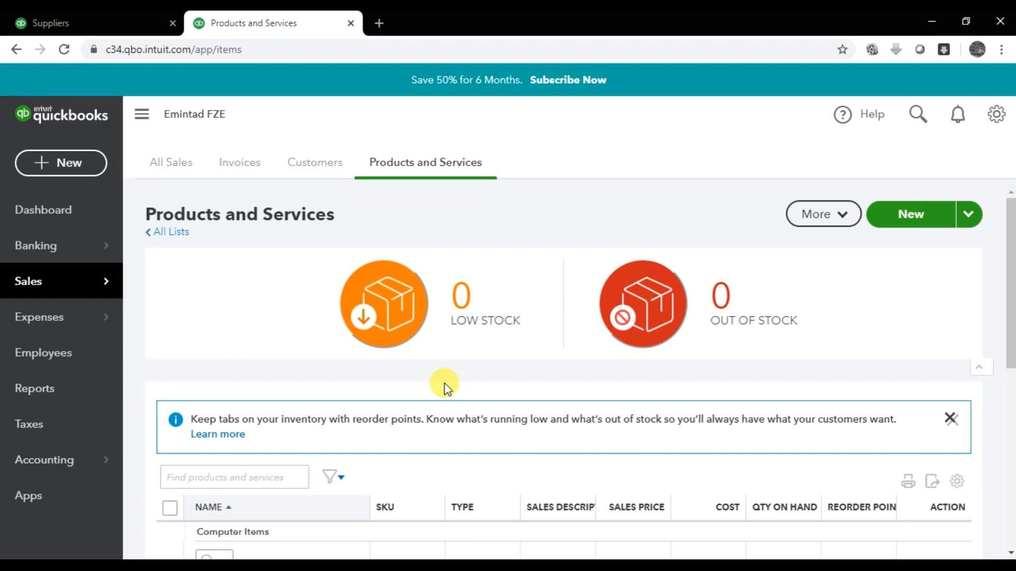
pyautogui.scroll(-4, 563, 363)
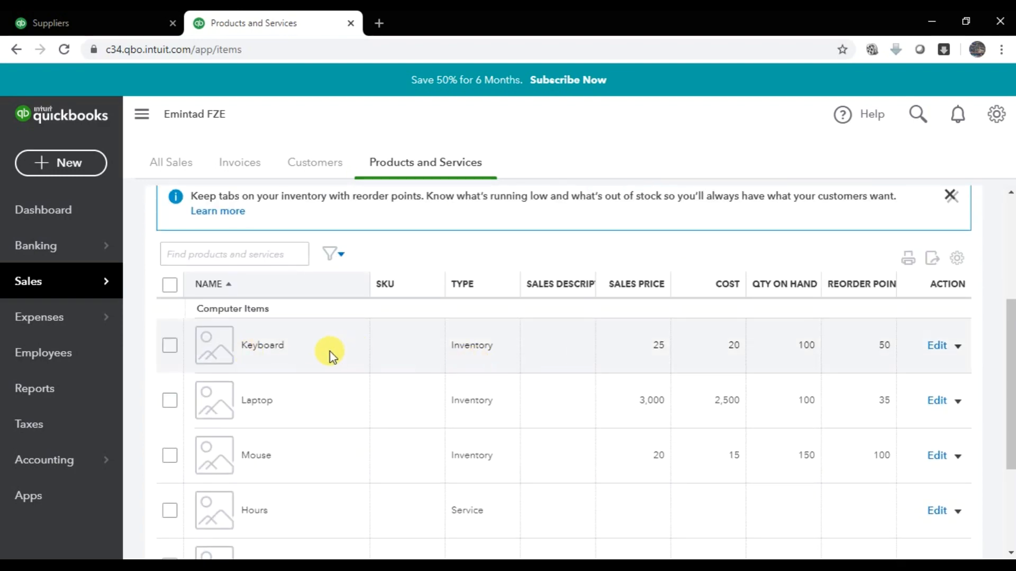
# - Compare the QuickBooks item list against the Word order sheet, selecting CPU in the order
pyautogui.hotkey('alt', 'Tab')
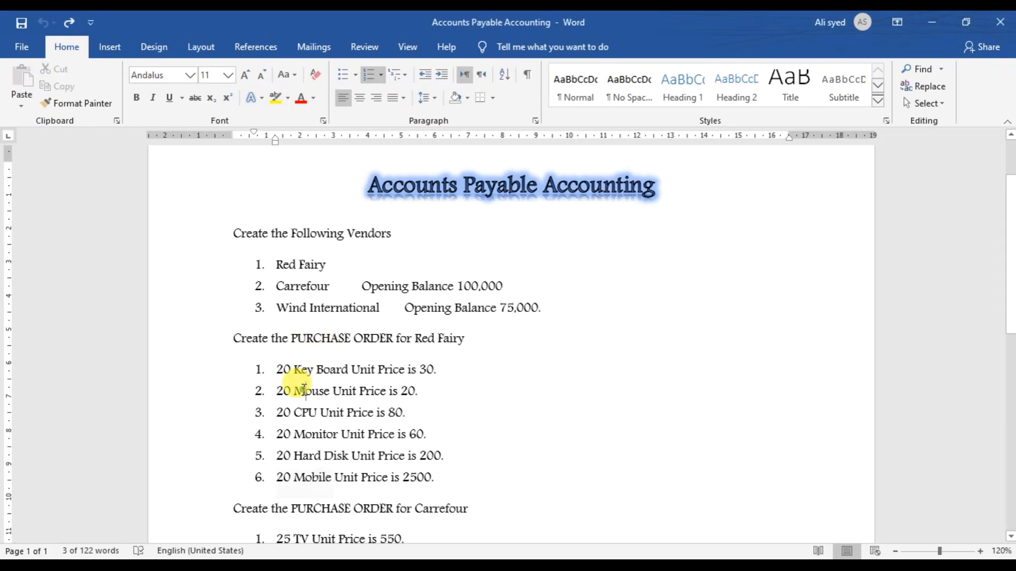
pyautogui.click(304, 390)
pyautogui.hotkey('alt', 'Tab')
pyautogui.hotkey('alt', 'Tab')
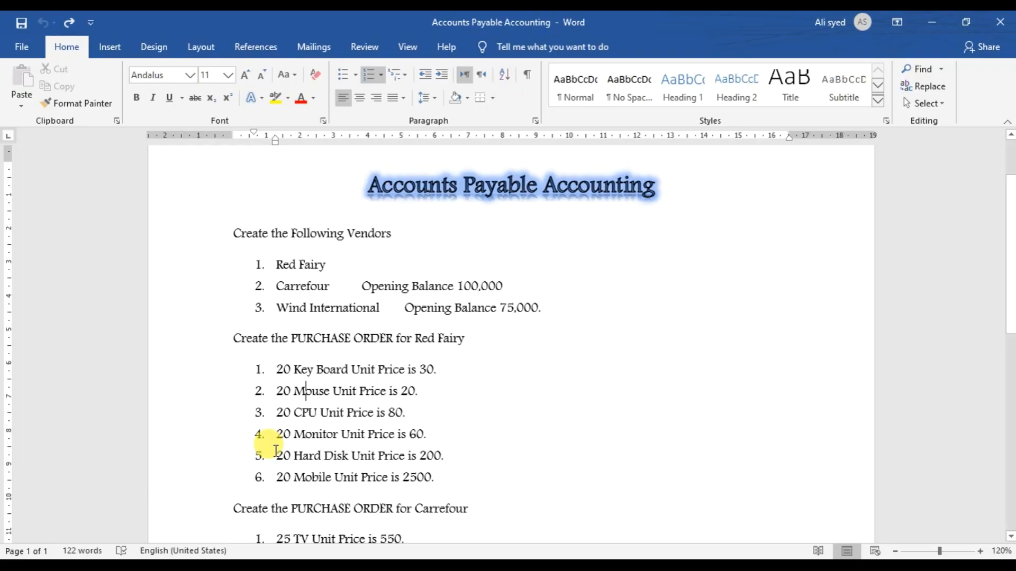
pyautogui.hotkey('alt', 'Tab')
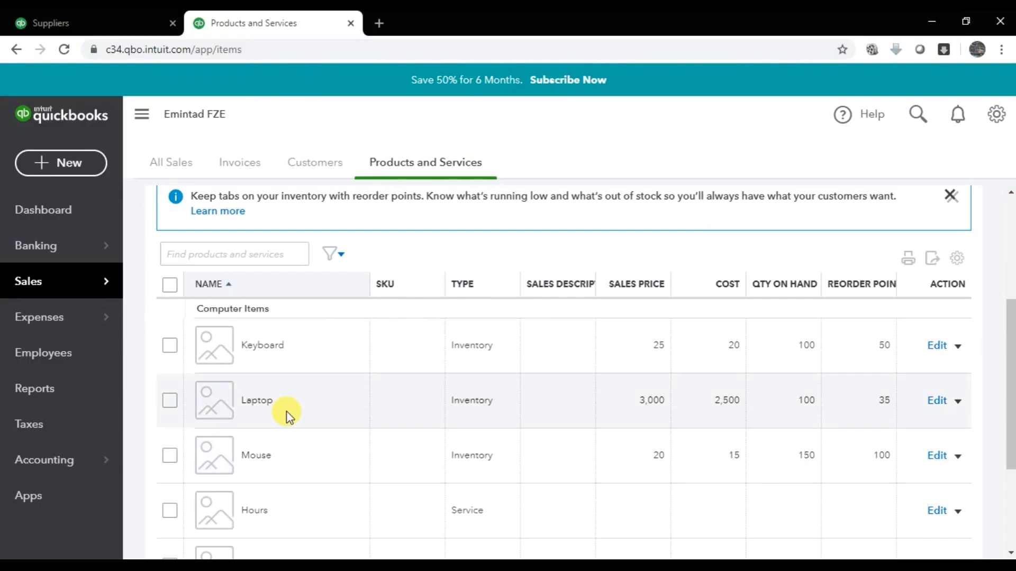
pyautogui.hotkey('alt', 'Tab')
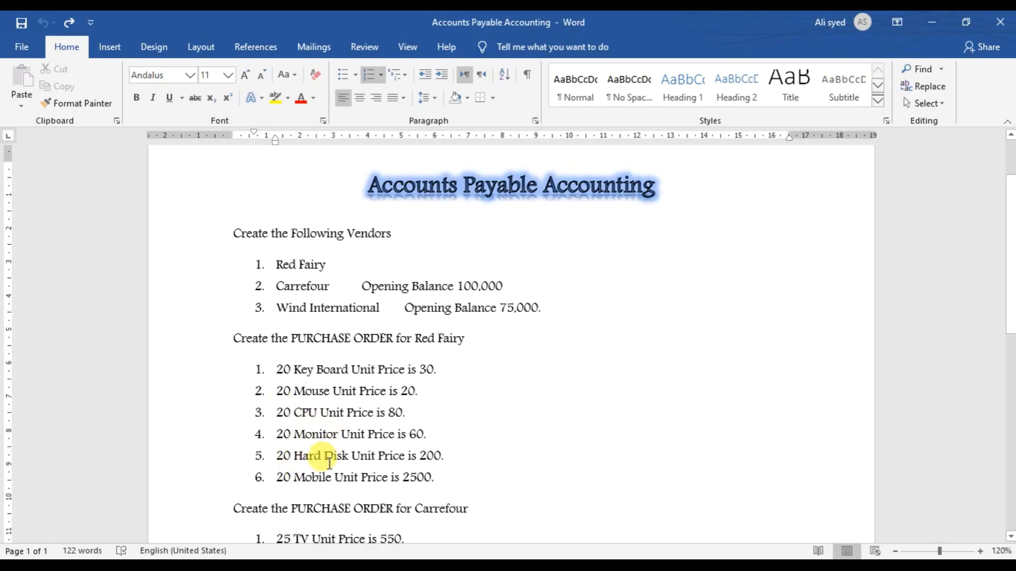
pyautogui.hotkey('alt', 'Tab')
pyautogui.scroll(-3, 302, 445)
pyautogui.scroll(2, 296, 424)
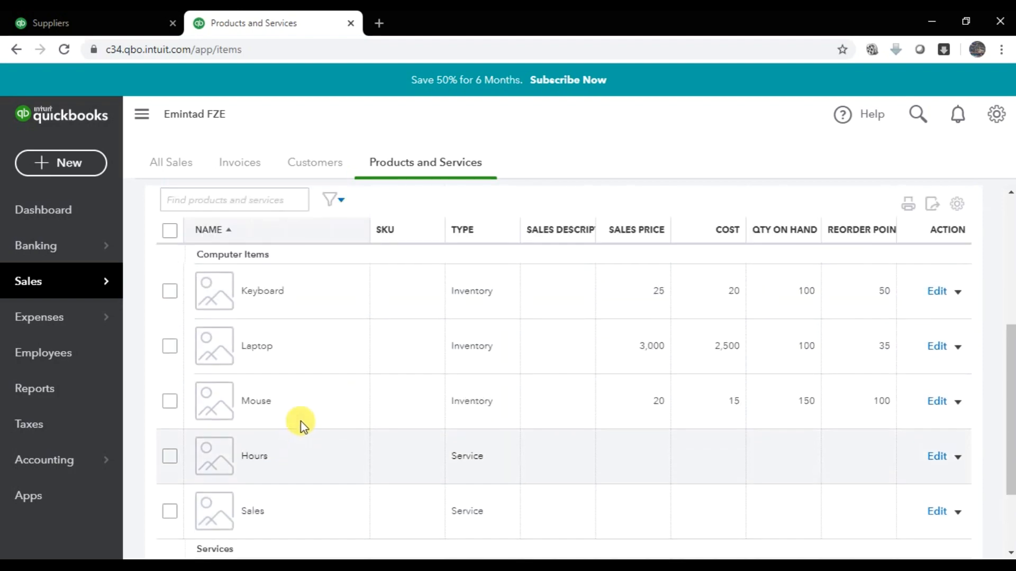
pyautogui.scroll(3, 301, 421)
pyautogui.hotkey('alt', 'Tab')
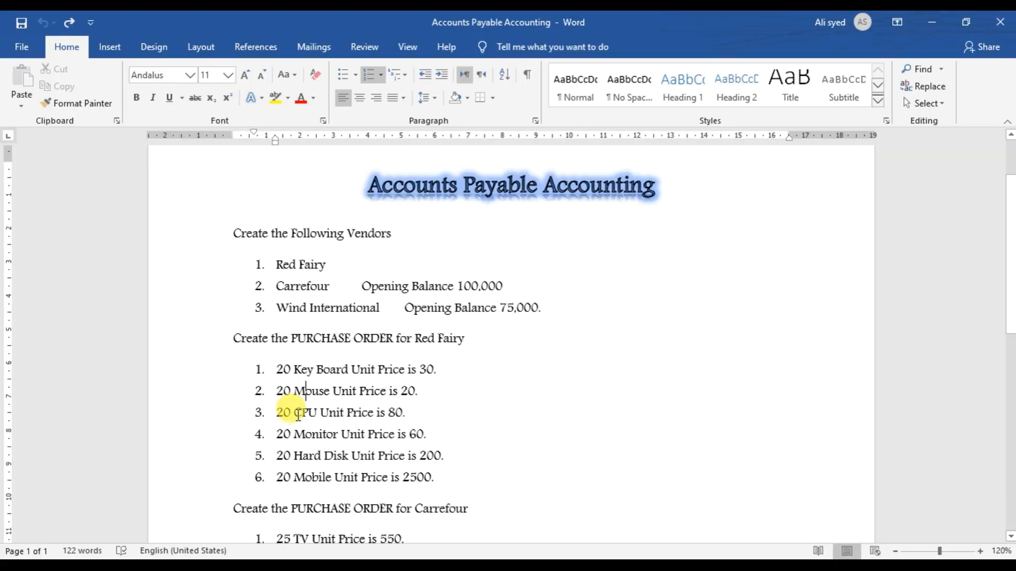
pyautogui.hotkey('alt', 'Tab')
pyautogui.hotkey('alt', 'Tab')
pyautogui.doubleClick(304, 412)
pyautogui.hotkey('alt', 'Tab')
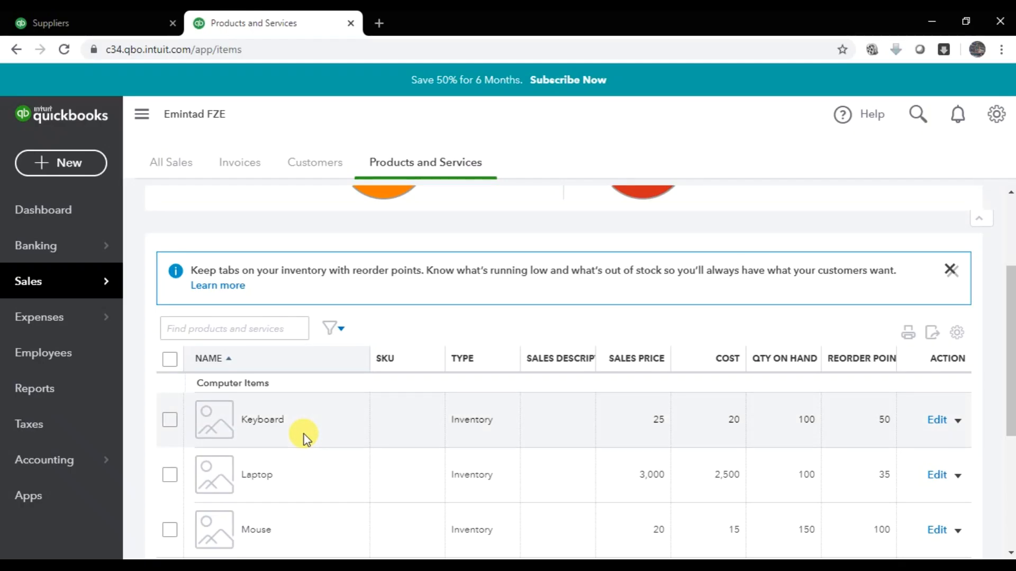
pyautogui.hotkey('alt', 'Tab')
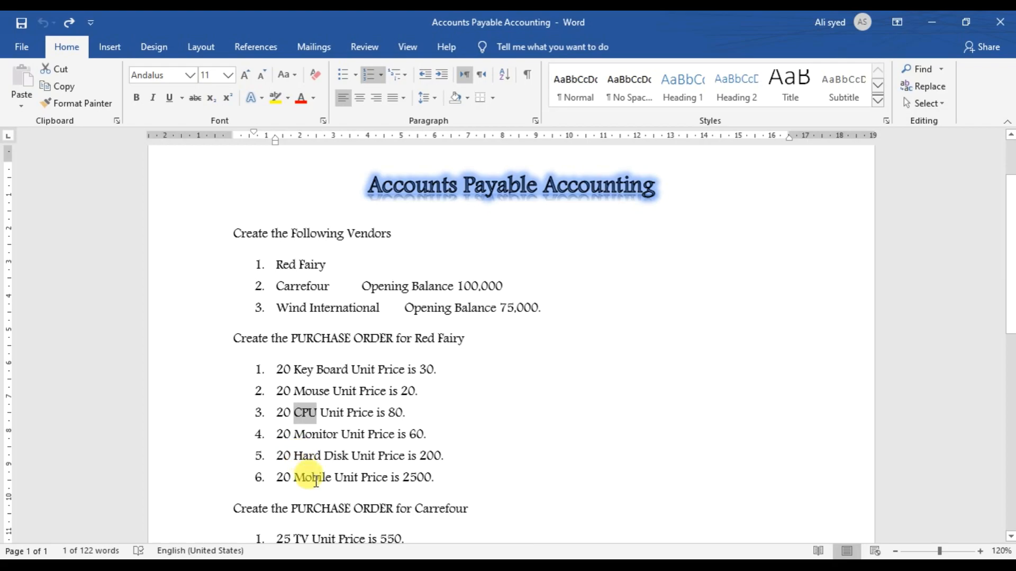
pyautogui.hotkey('alt', 'Tab')
pyautogui.scroll(-1, 485, 345)
pyautogui.scroll(4, 486, 345)
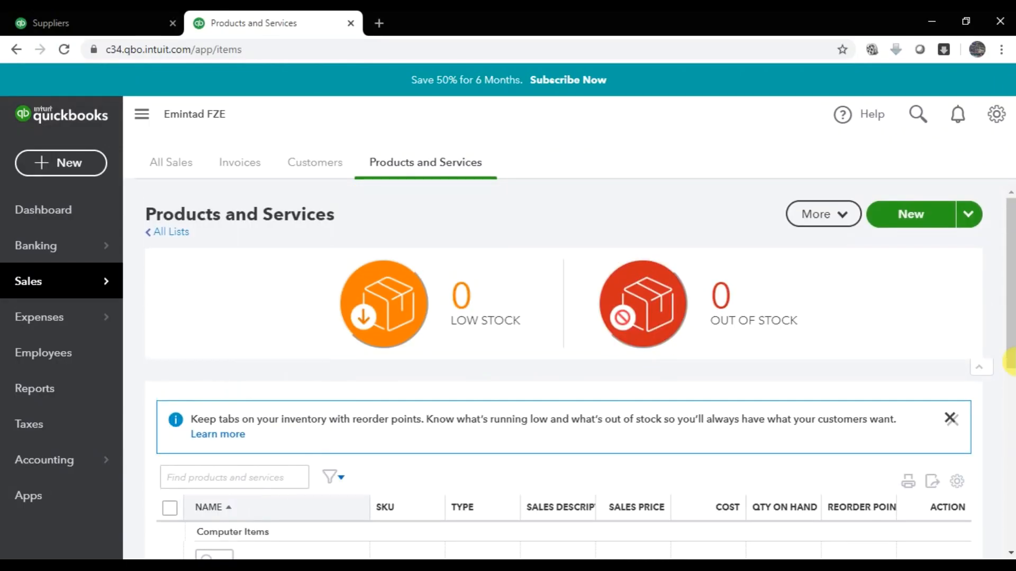
# - Create a new Inventory item named CPU and file it under Computer Items
pyautogui.click(918, 219)
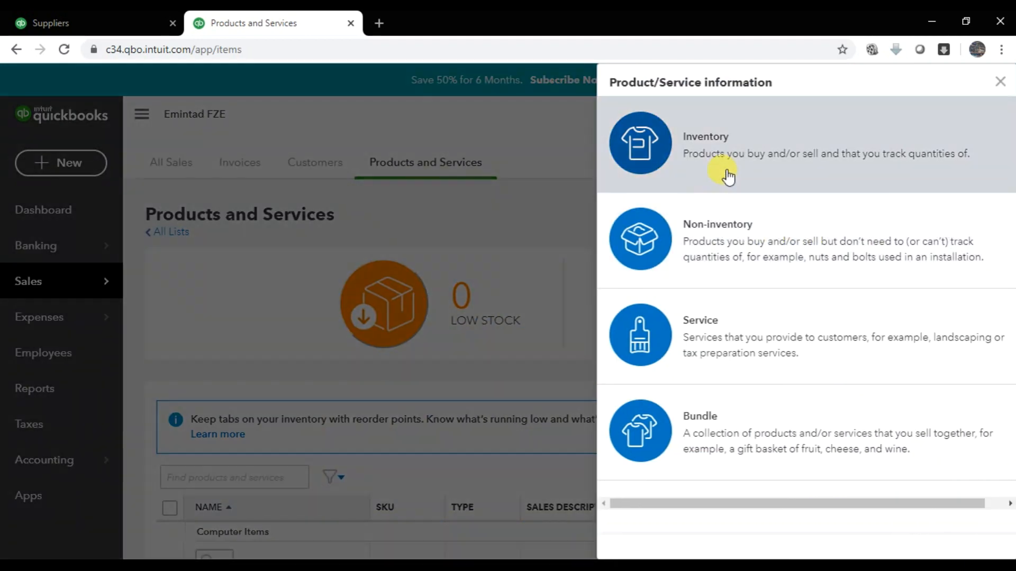
pyautogui.click(728, 175)
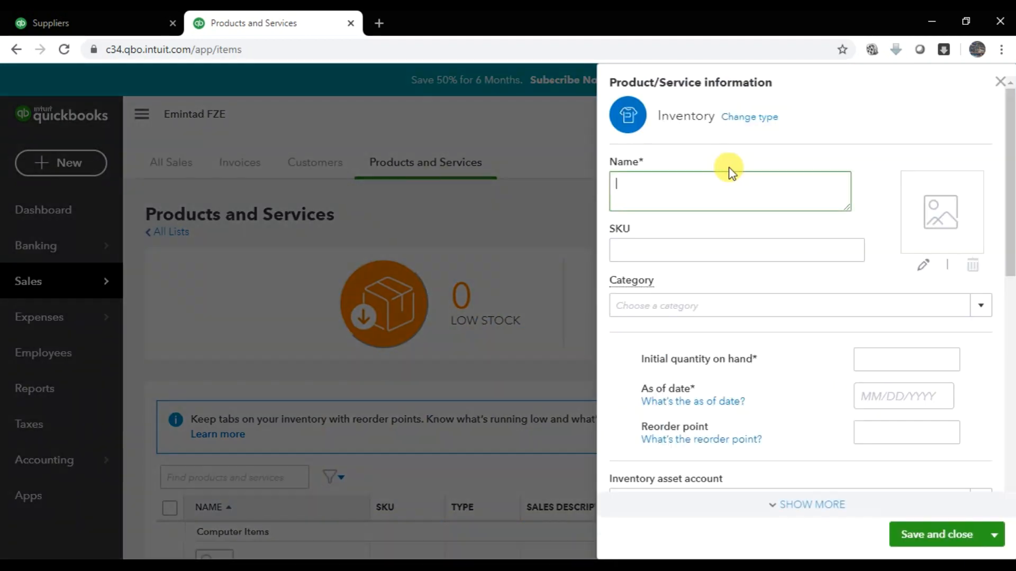
pyautogui.hotkey('alt', 'Tab')
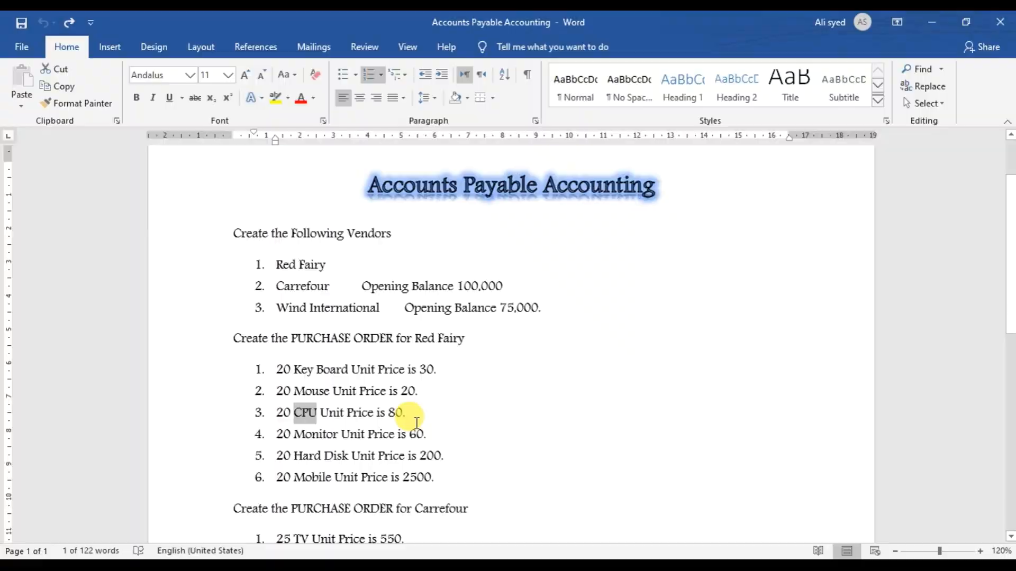
pyautogui.hotkey('alt', 'Tab')
pyautogui.press('Tab')
pyautogui.press('Tab')
pyautogui.press('Tab')
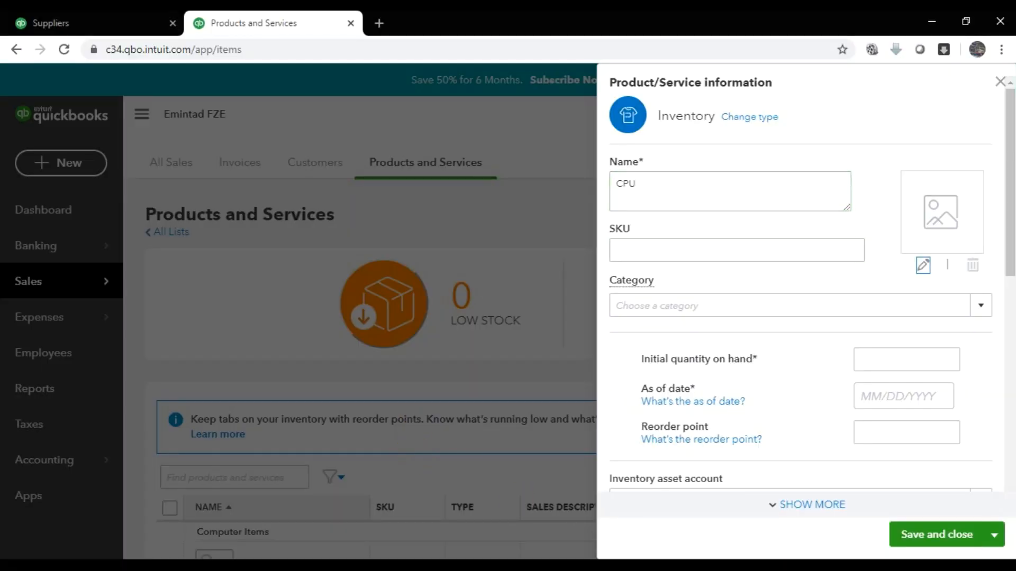
pyautogui.click(982, 312)
pyautogui.click(718, 360)
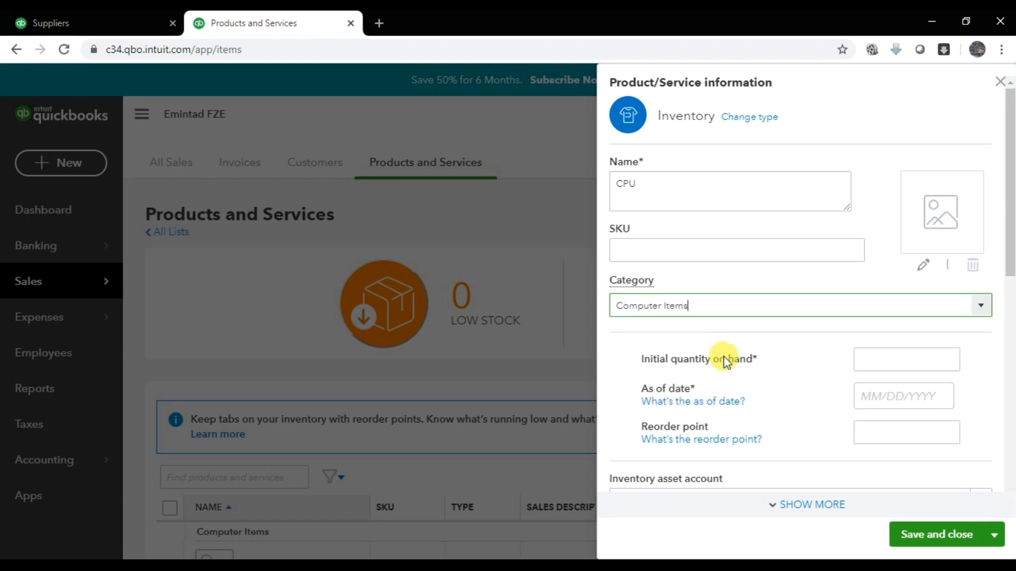
pyautogui.click(921, 361)
# - Check the CPU order line in Word and give CPU an initial quantity of 50
pyautogui.hotkey('alt', 'Tab')
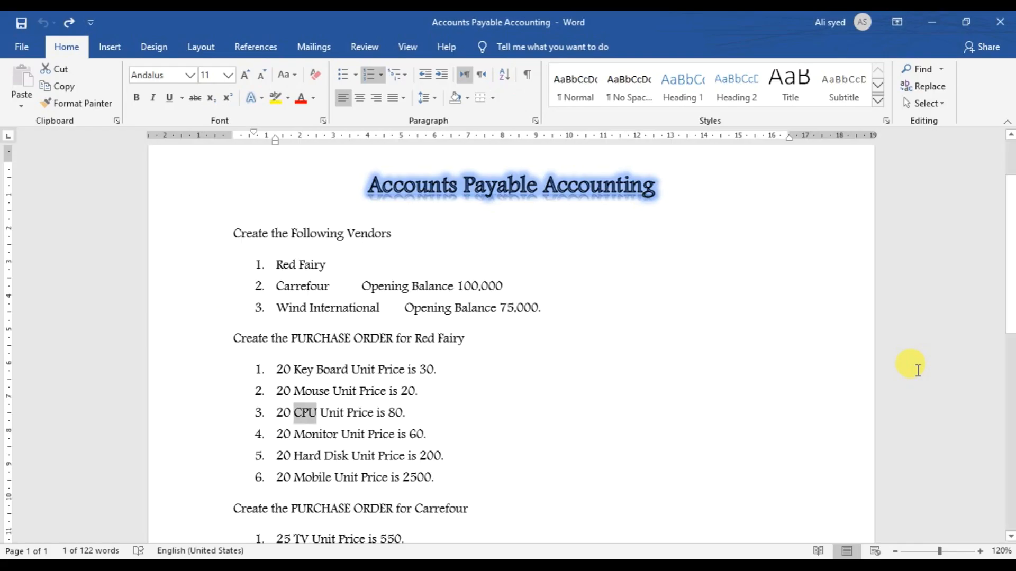
pyautogui.hotkey('alt', 'Tab')
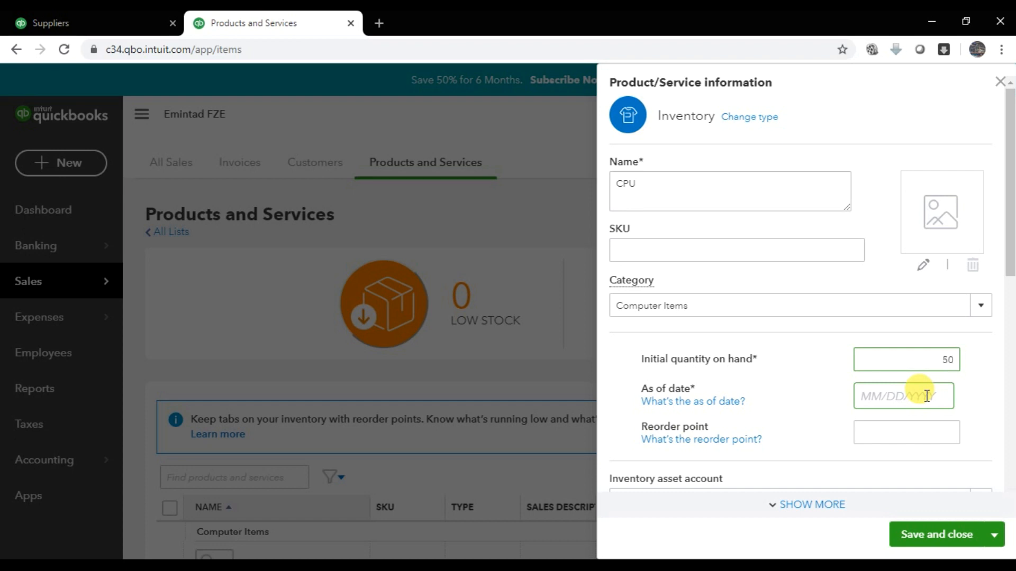
# - Set the CPU item's as-of date to 01/01/2020
pyautogui.click(924, 396)
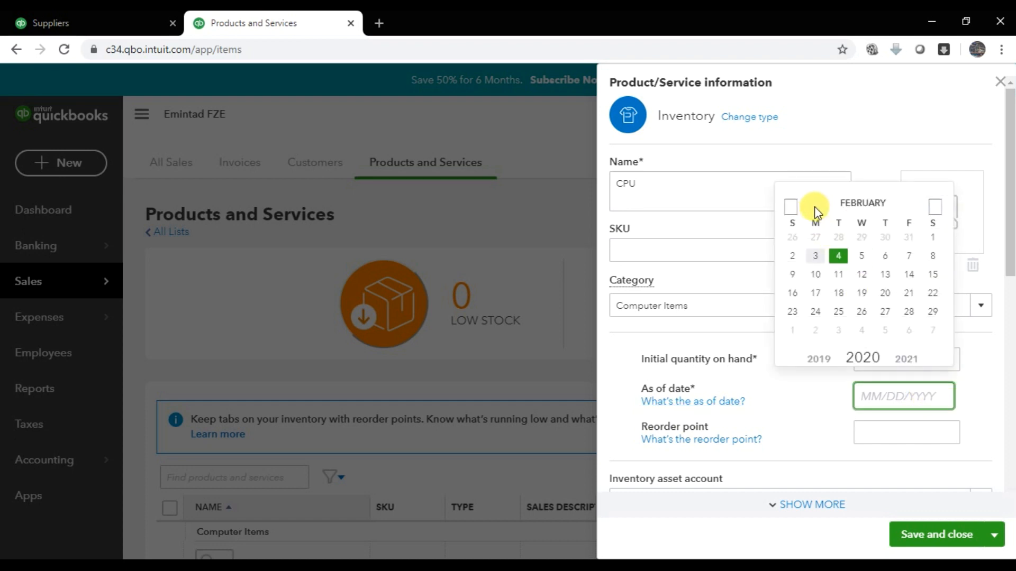
pyautogui.click(790, 206)
pyautogui.click(861, 238)
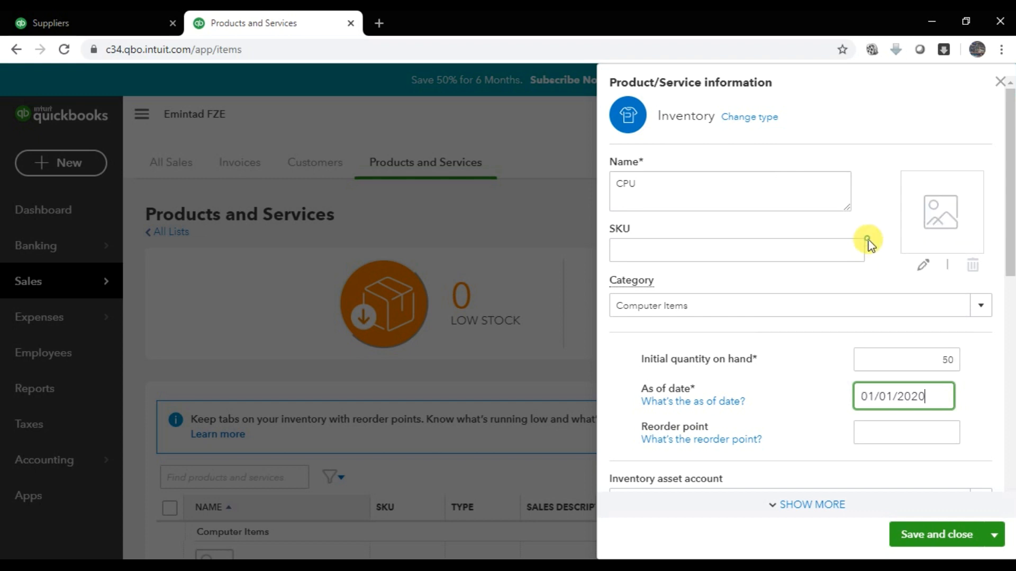
pyautogui.click(894, 443)
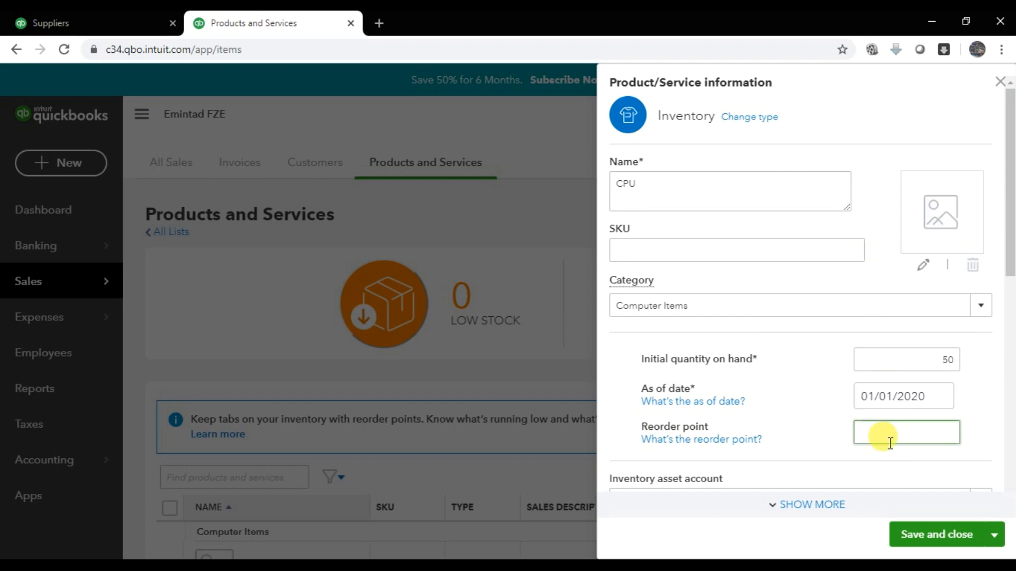
pyautogui.scroll(-3, 891, 443)
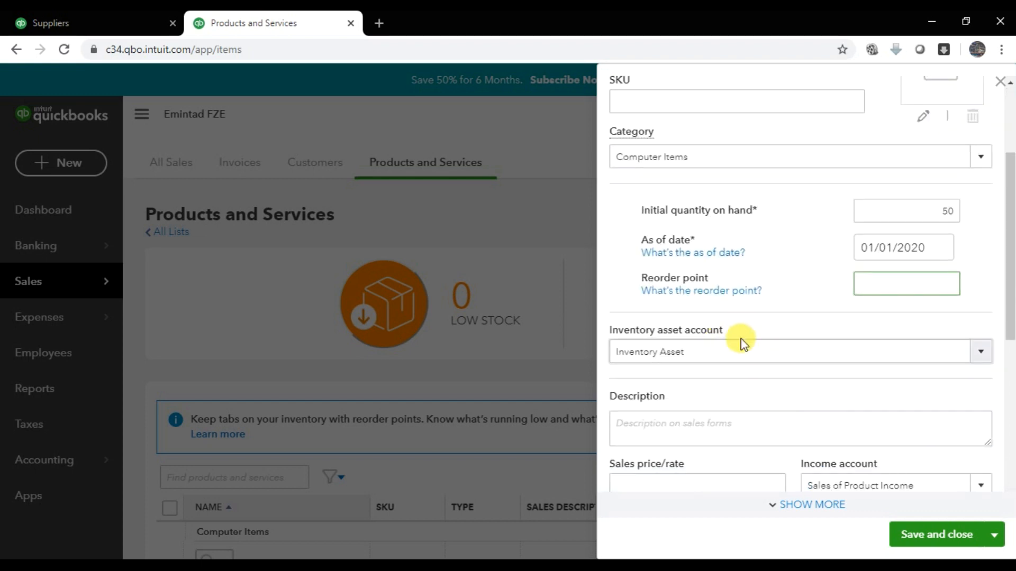
pyautogui.scroll(-1, 743, 360)
# - Enter the CPU's sales price and a cost of 250, then Save and new
pyautogui.click(717, 407)
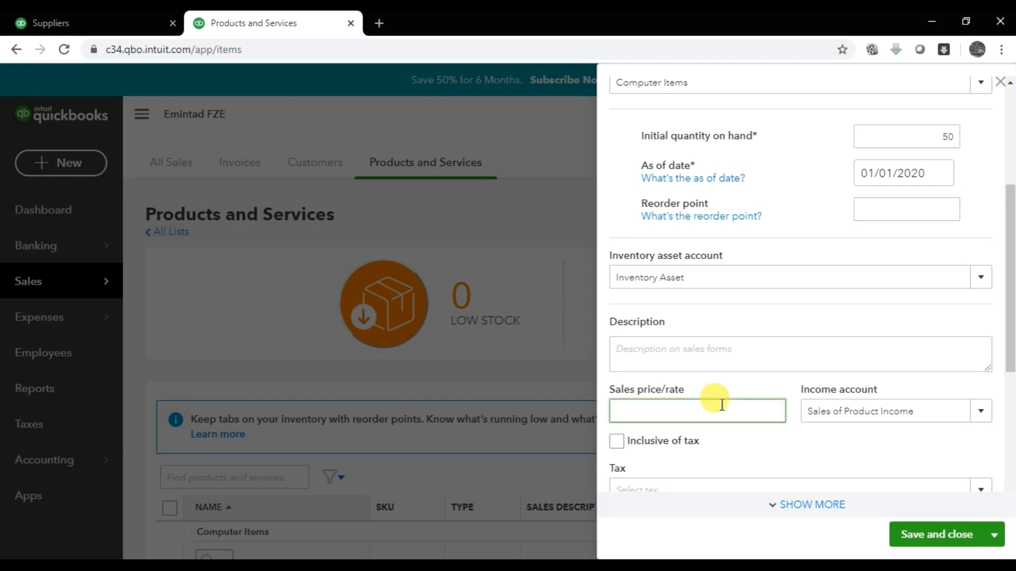
pyautogui.scroll(-2, 761, 317)
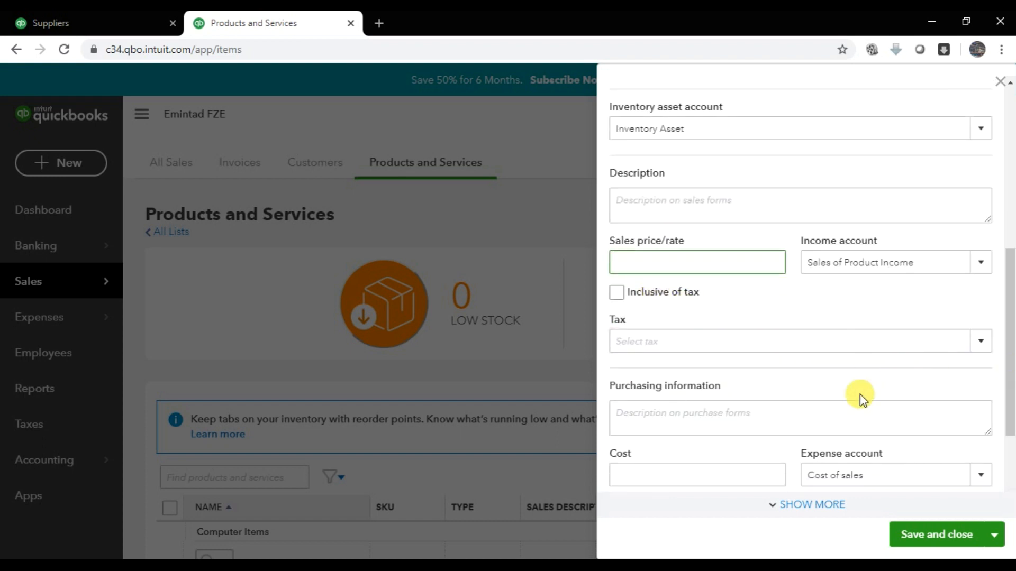
pyautogui.scroll(-1, 756, 396)
pyautogui.click(753, 390)
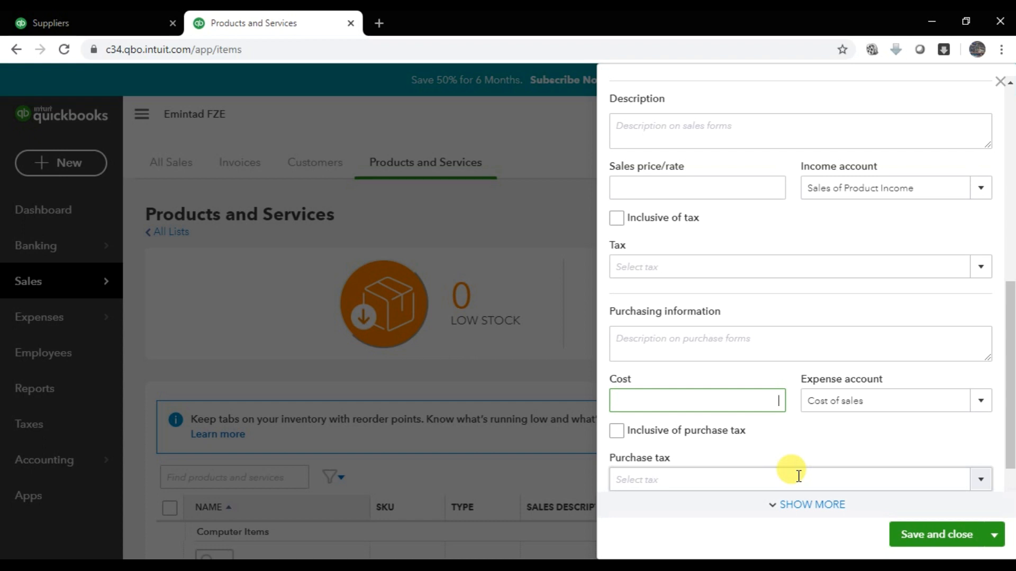
pyautogui.press('Tab')
pyautogui.click(709, 431)
pyautogui.scroll(-2, 739, 423)
pyautogui.click(994, 535)
pyautogui.click(953, 509)
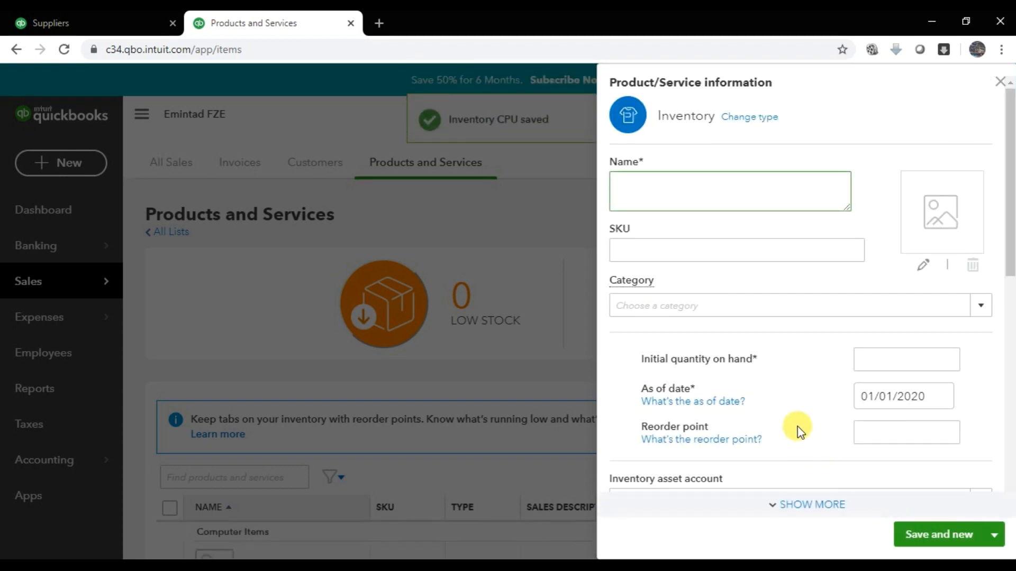
# - Name the new item Monitor, file it under Computer Items, and enter 50 on hand
pyautogui.hotkey('alt', 'Tab')
pyautogui.hotkey('alt', 'Tab')
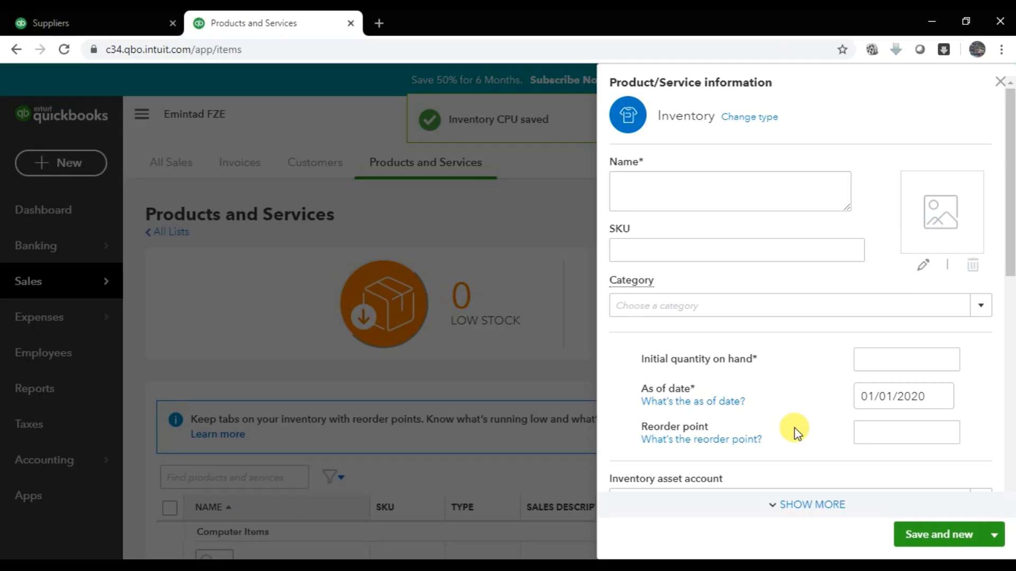
pyautogui.write('Monitor')
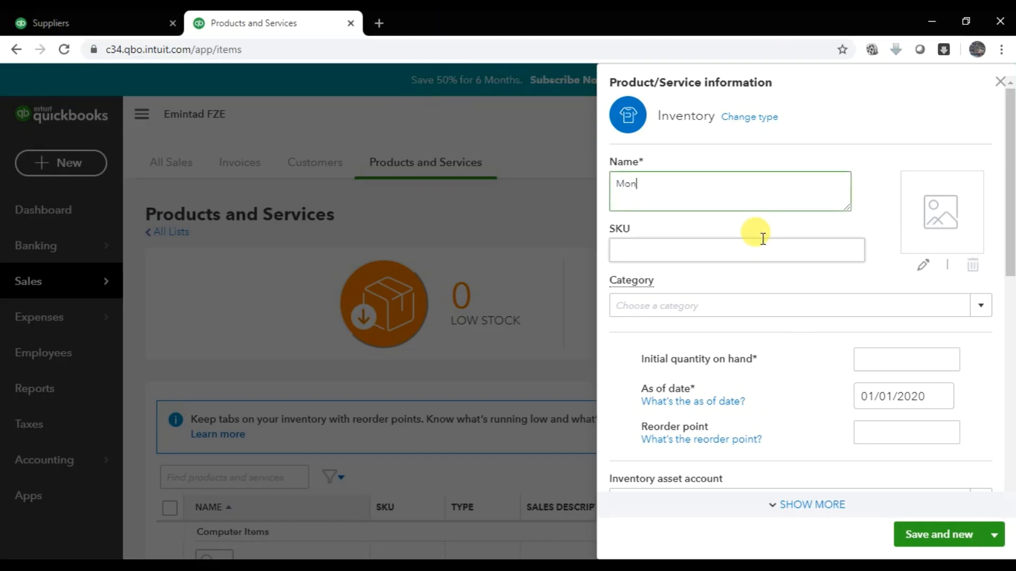
pyautogui.click(980, 307)
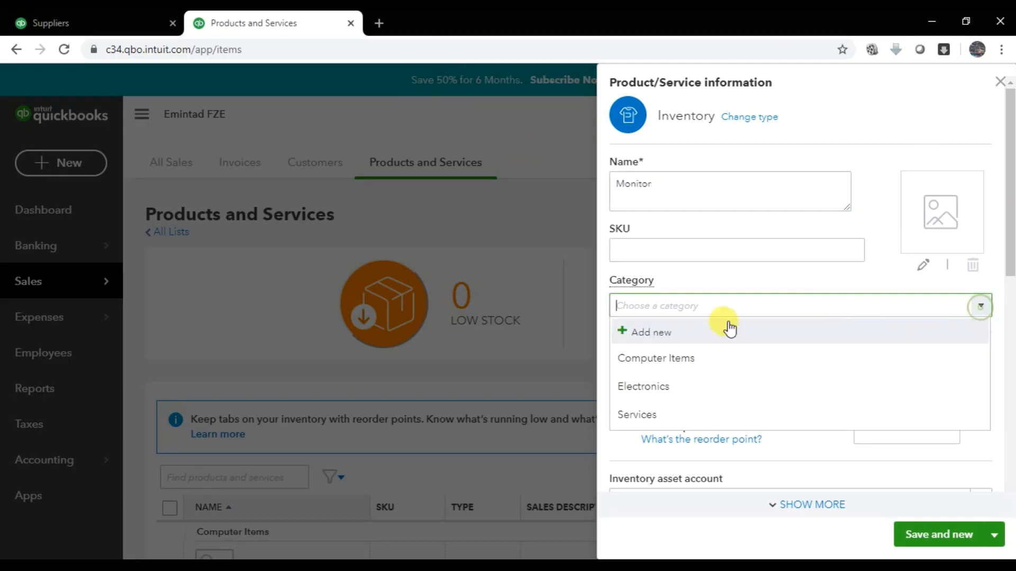
pyautogui.click(656, 364)
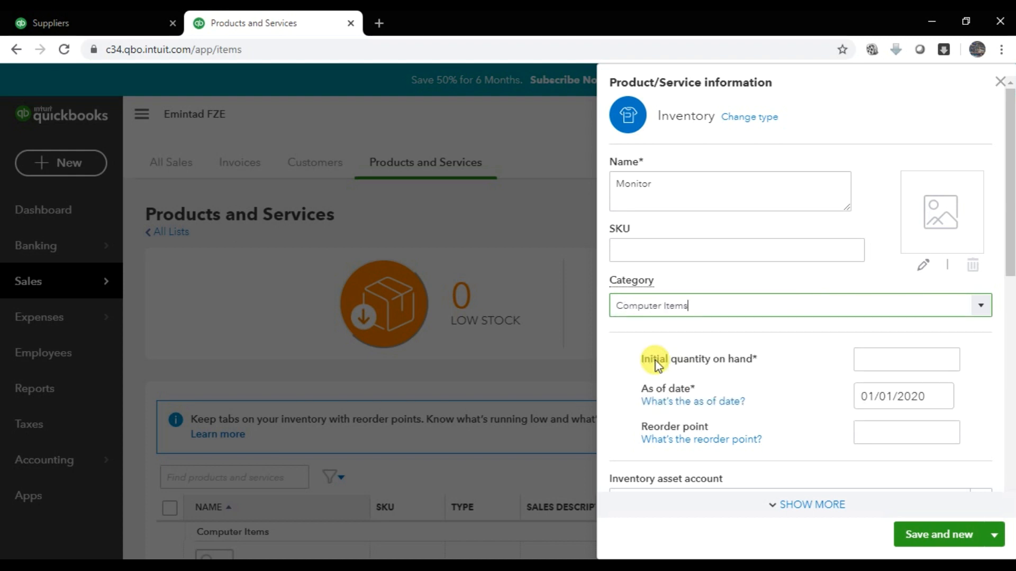
pyautogui.click(898, 365)
# - Give the Monitor a cost of 400 and try Save and new, which raises an as-of date error
pyautogui.click(886, 395)
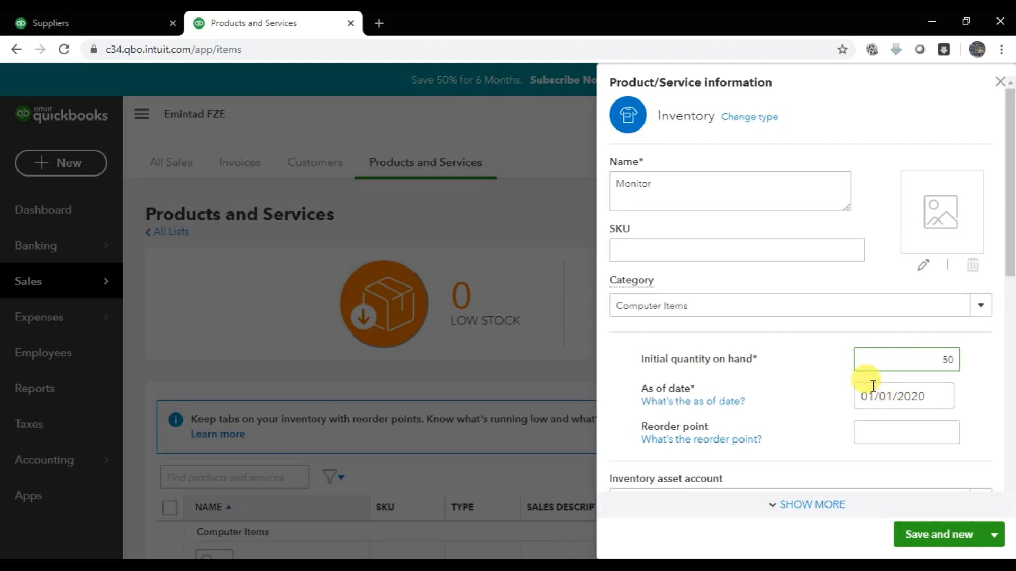
pyautogui.scroll(-3, 868, 431)
pyautogui.scroll(-7, 866, 450)
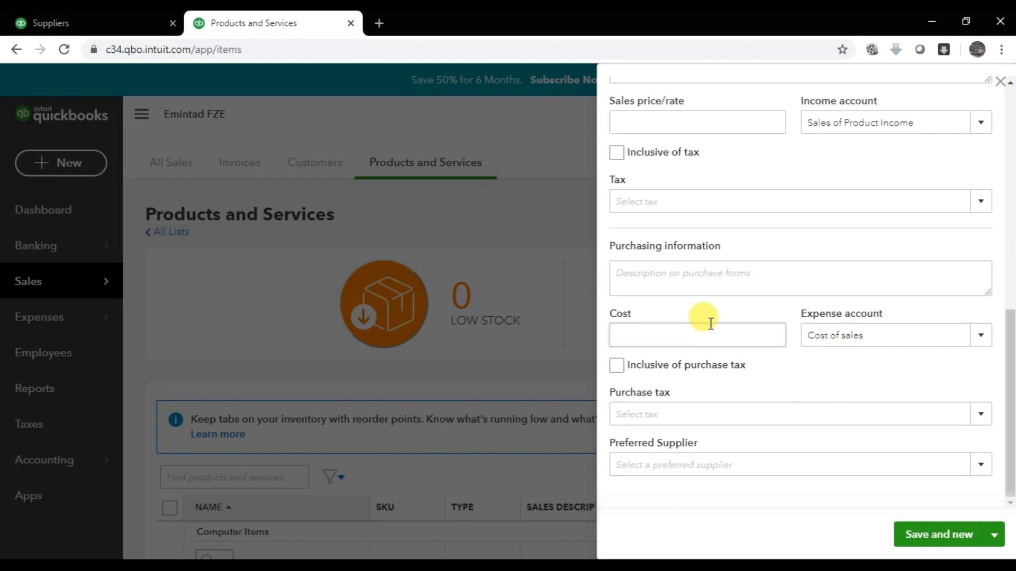
pyautogui.click(711, 334)
pyautogui.hotkey('alt', 'Tab')
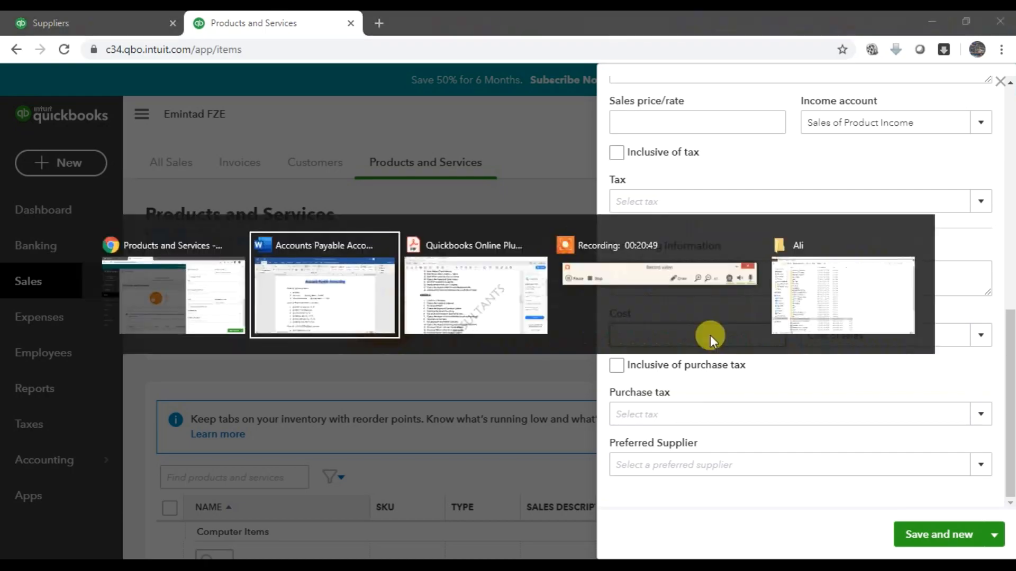
pyautogui.hotkey('alt', 'Tab')
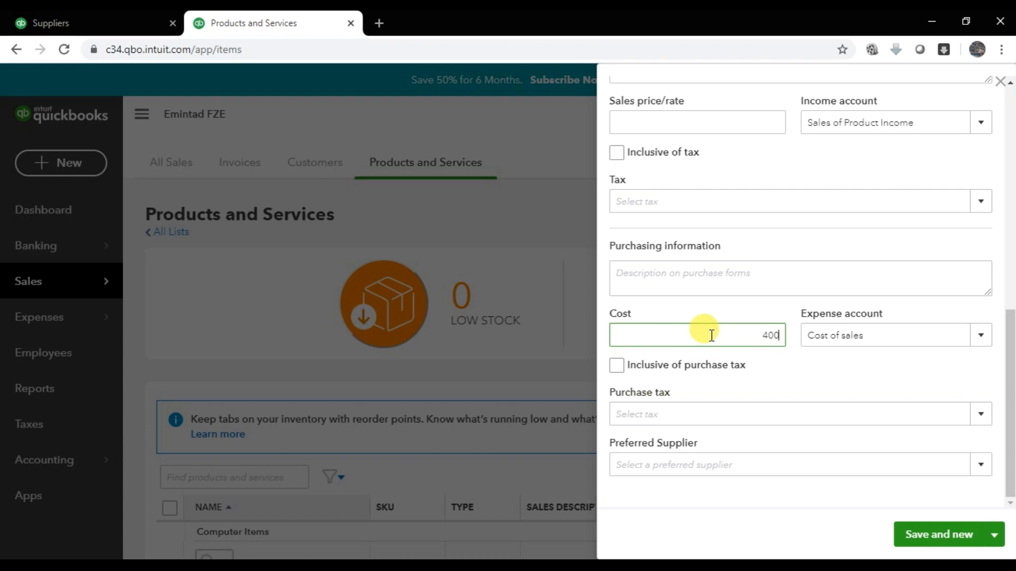
pyautogui.click(934, 532)
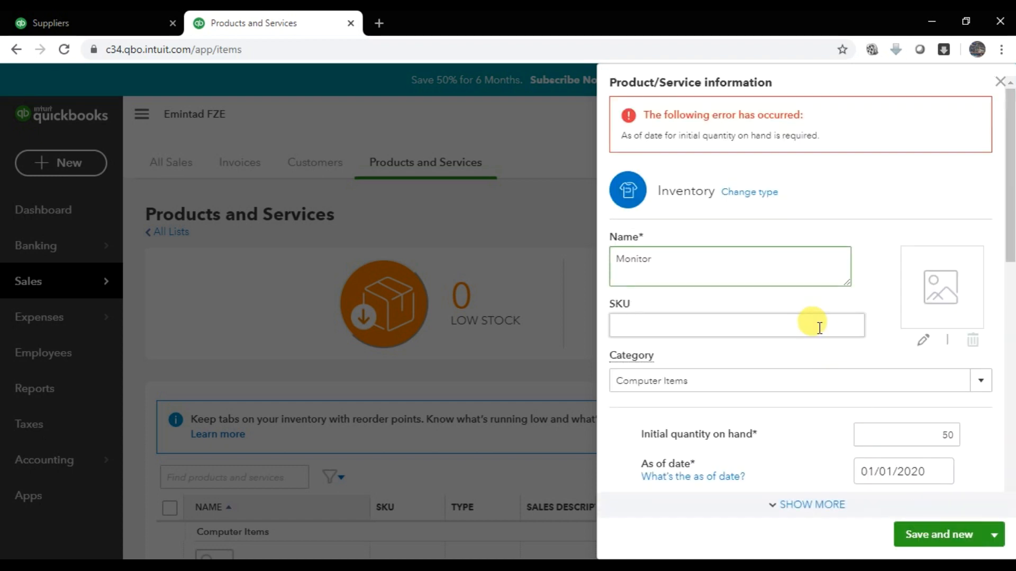
# - Set the Monitor's as-of date to January 1, 2020 and save it with Save and new
pyautogui.scroll(-3, 819, 328)
pyautogui.click(916, 294)
pyautogui.scroll(3, 825, 294)
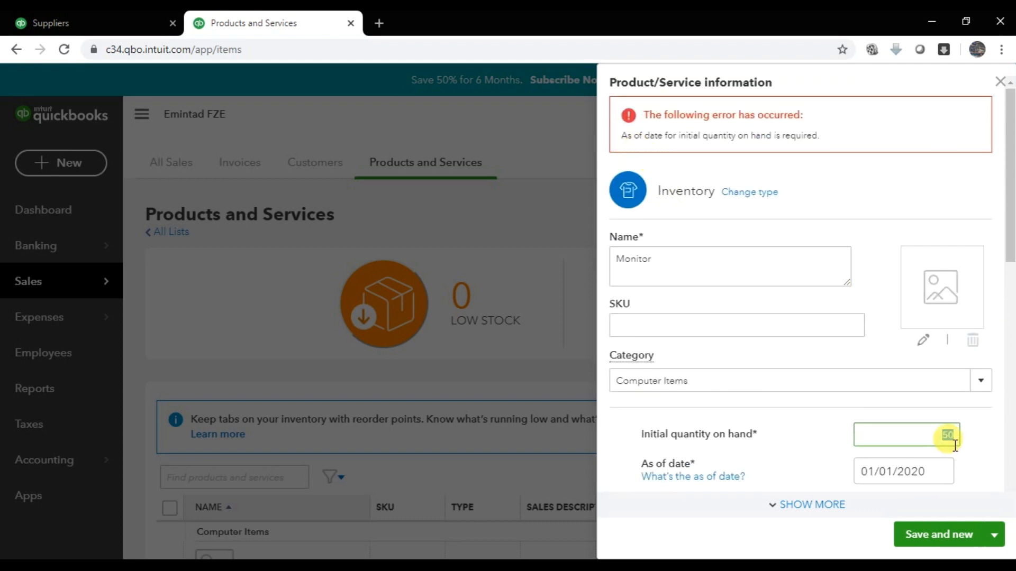
pyautogui.scroll(-2, 931, 429)
pyautogui.click(912, 396)
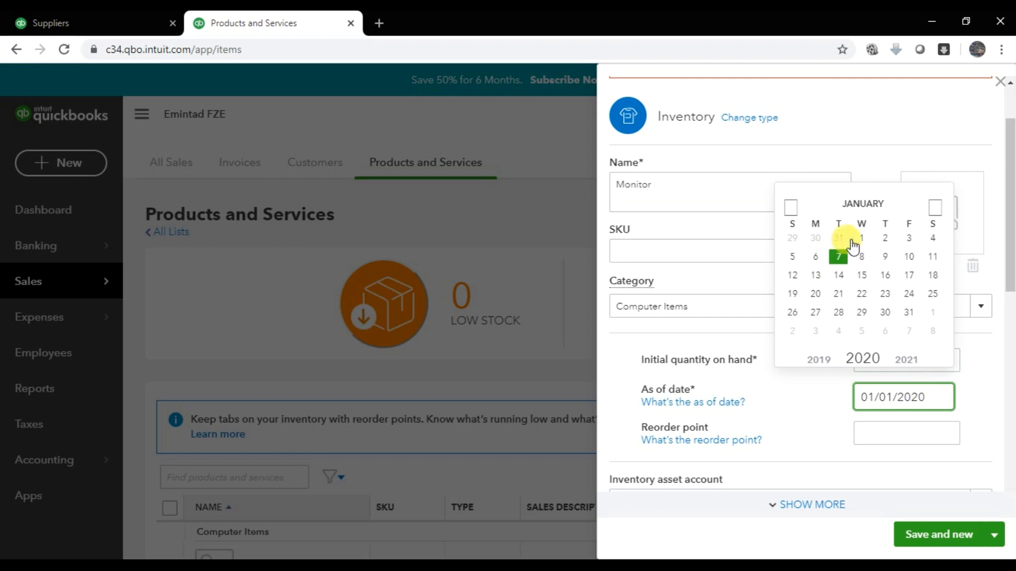
pyautogui.click(861, 239)
pyautogui.click(955, 537)
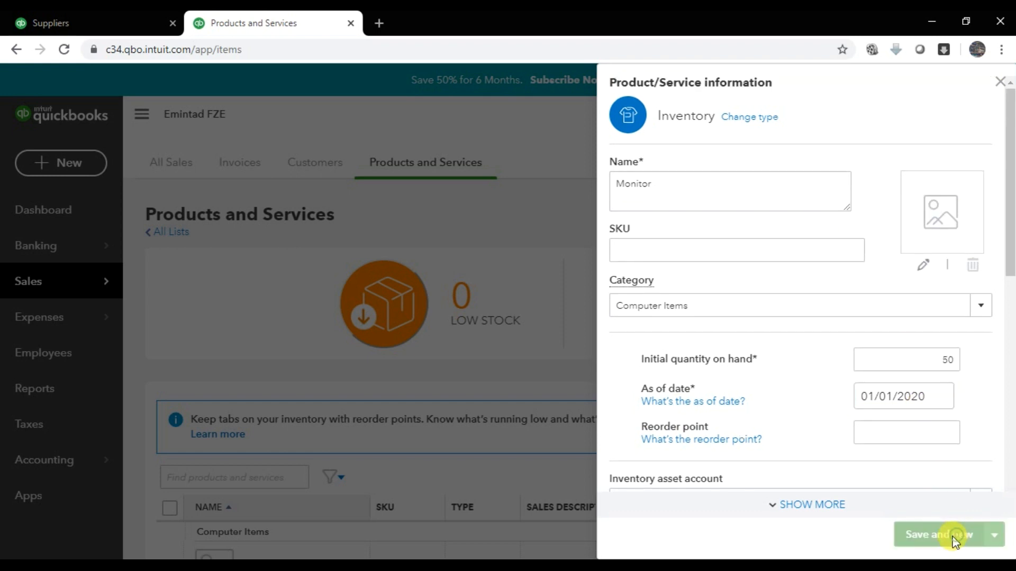
pyautogui.hotkey('alt', 'Tab')
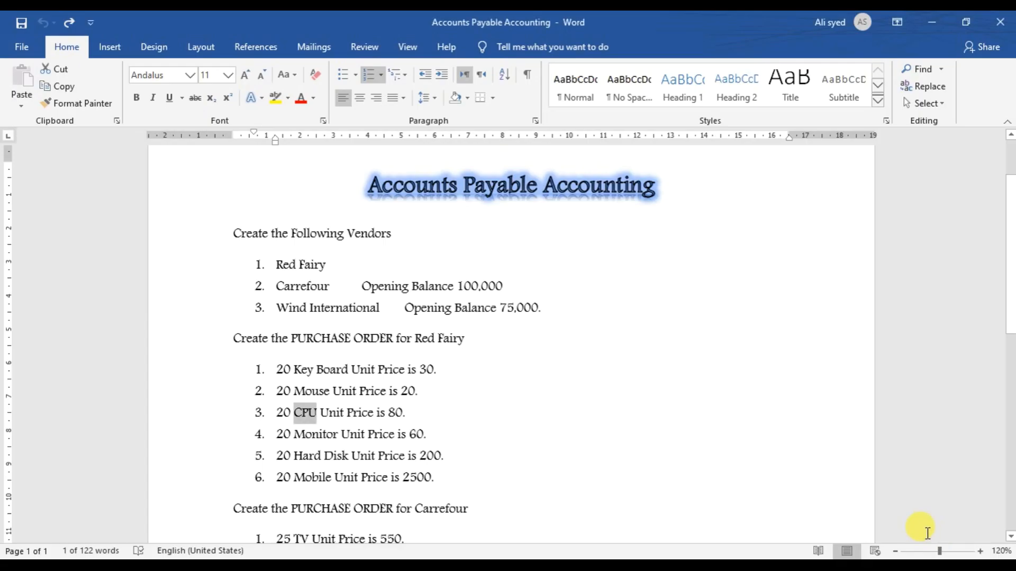
pyautogui.hotkey('alt', 'Tab')
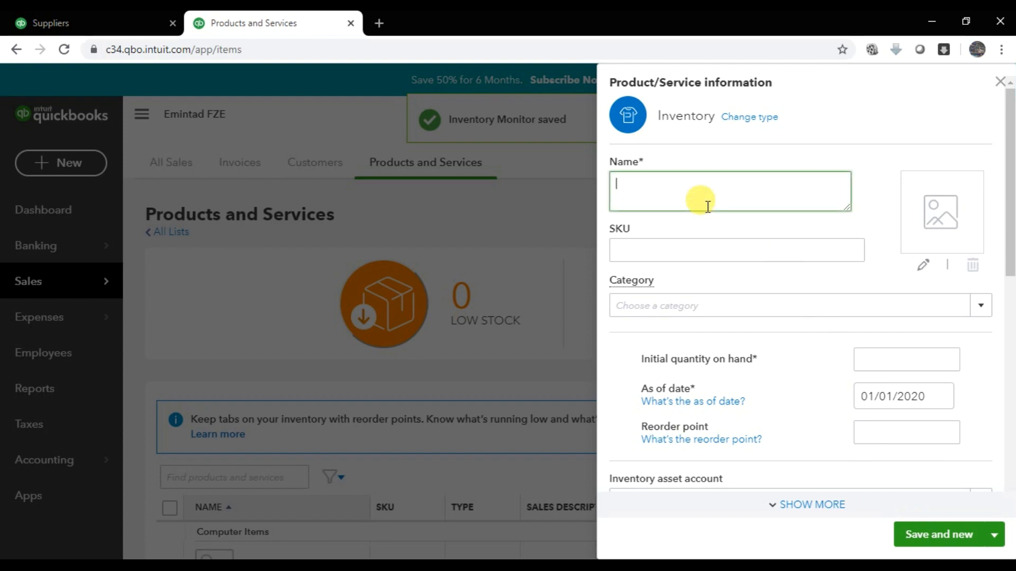
# - Name the new item Hard Disk under Computer Items, with 20 on hand as of 01/01/2020
pyautogui.write('Hard Disk')
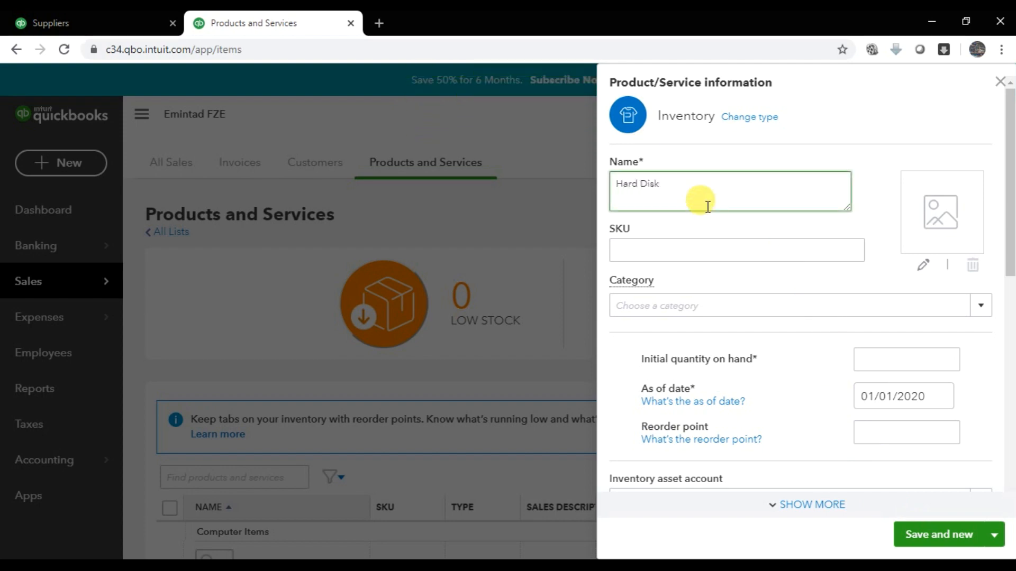
pyautogui.click(978, 305)
pyautogui.click(675, 371)
pyautogui.scroll(-3, 698, 379)
pyautogui.click(896, 220)
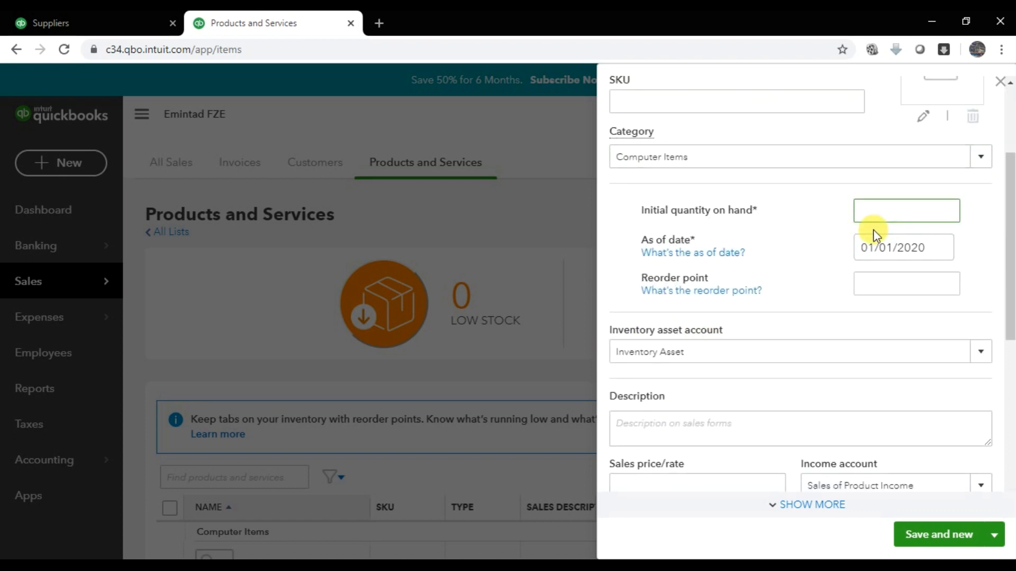
pyautogui.write('20')
pyautogui.click(904, 247)
pyautogui.click(861, 320)
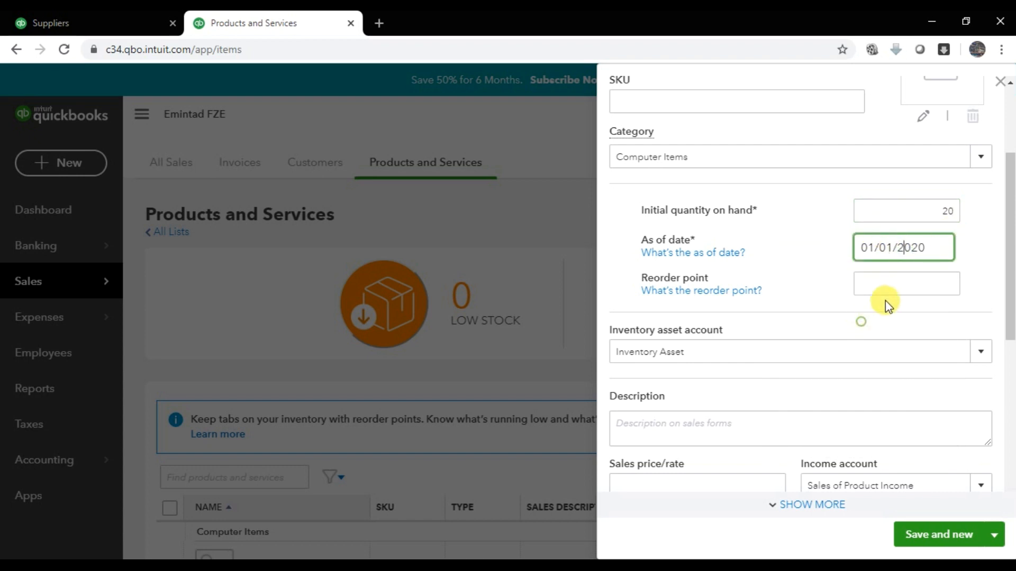
# - Give the Hard Disk a cost of 220 and save it with Save and new
pyautogui.scroll(-5, 725, 402)
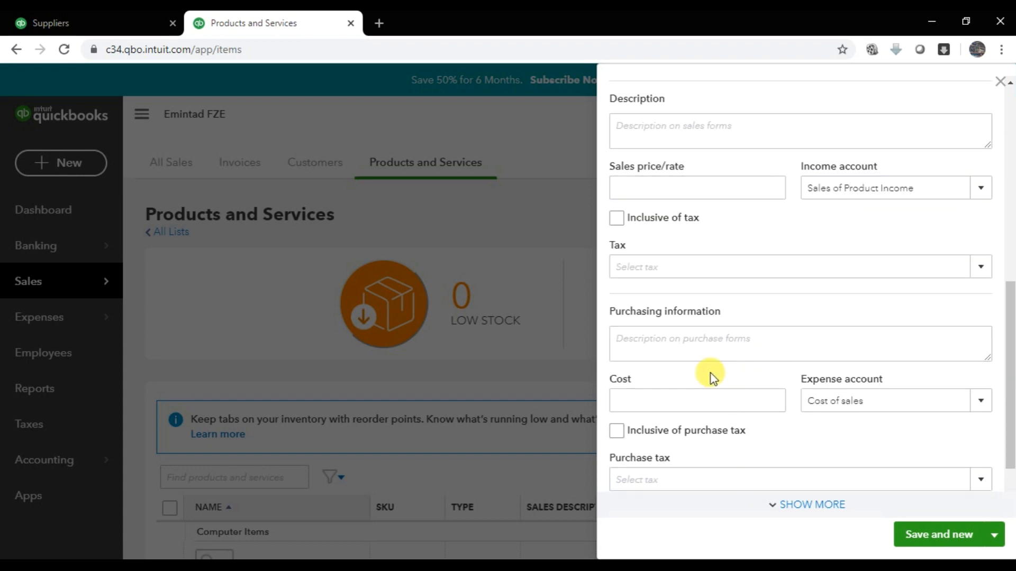
pyautogui.click(678, 399)
pyautogui.write('220')
pyautogui.scroll(-2, 815, 397)
pyautogui.click(939, 535)
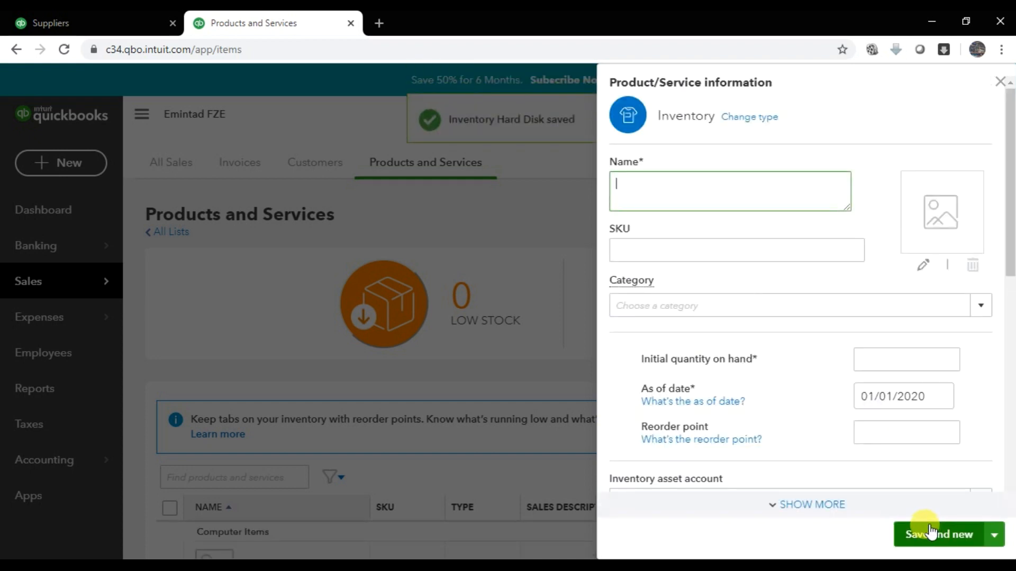
pyautogui.hotkey('alt', 'Tab')
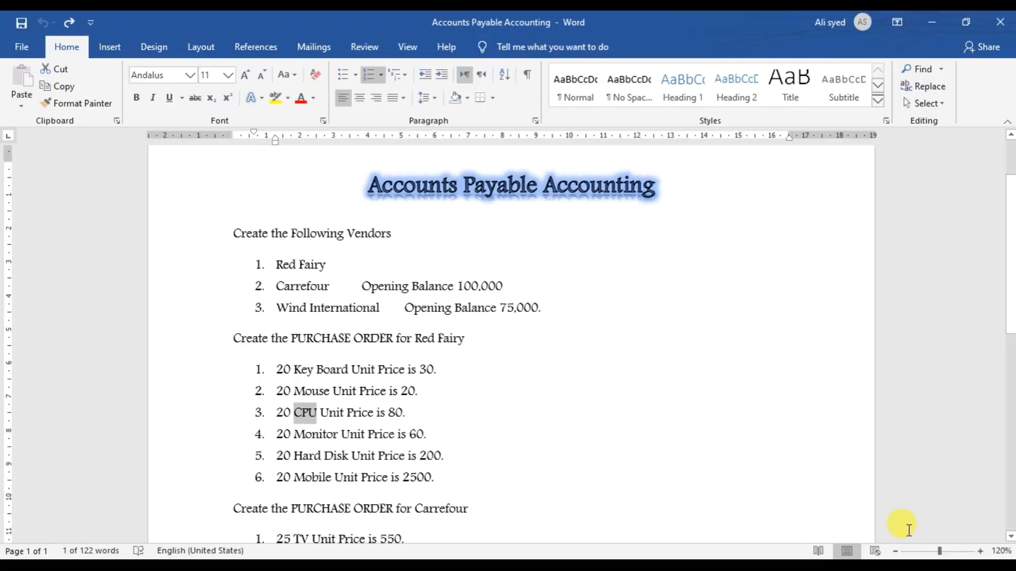
pyautogui.hotkey('alt', 'Tab')
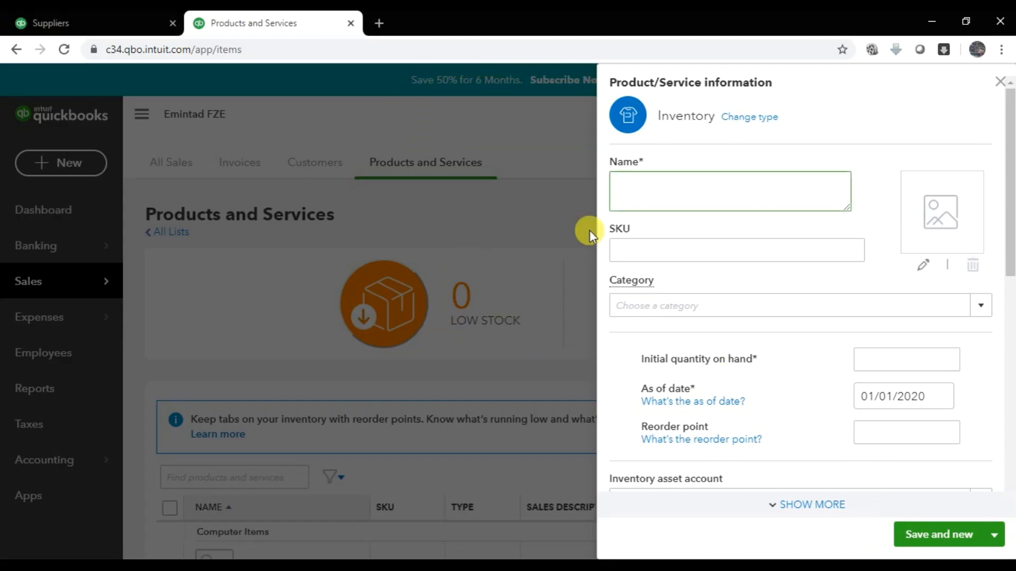
# - Close the blank item form, check CPU, Hard Disk and Monitor in the list, then open the Dashboard
pyautogui.click(1000, 82)
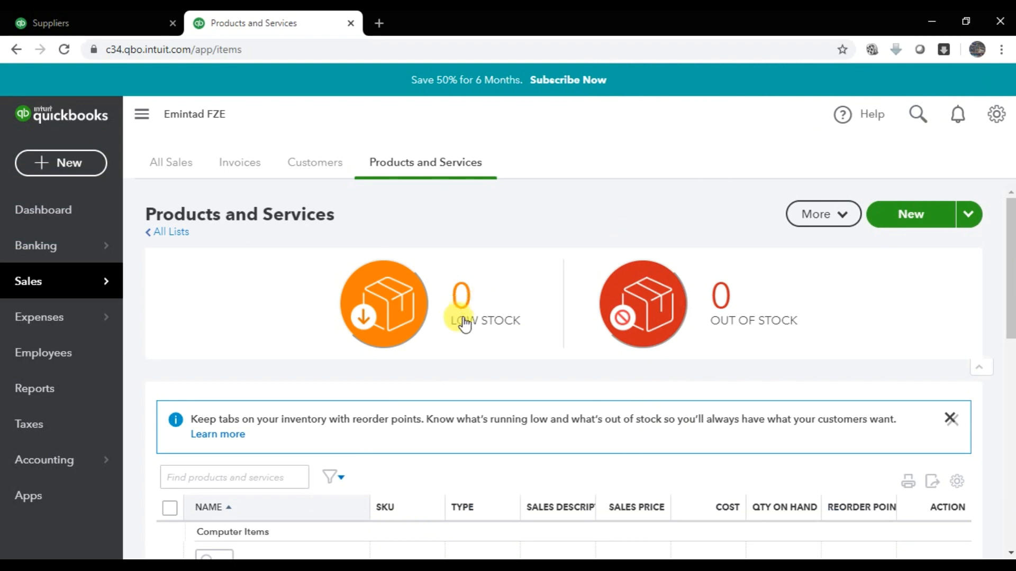
pyautogui.scroll(-5, 374, 290)
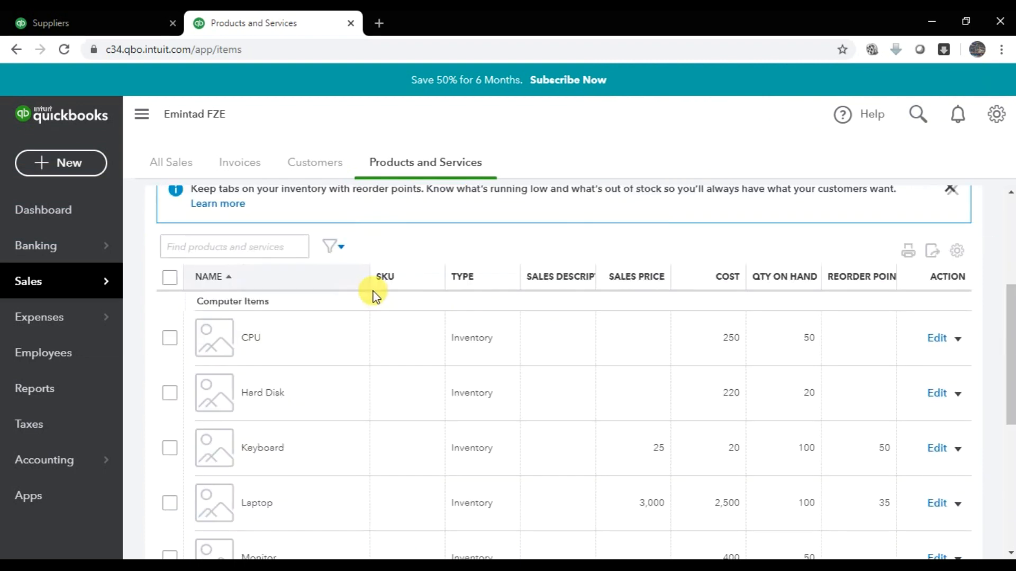
pyautogui.scroll(-5, 356, 360)
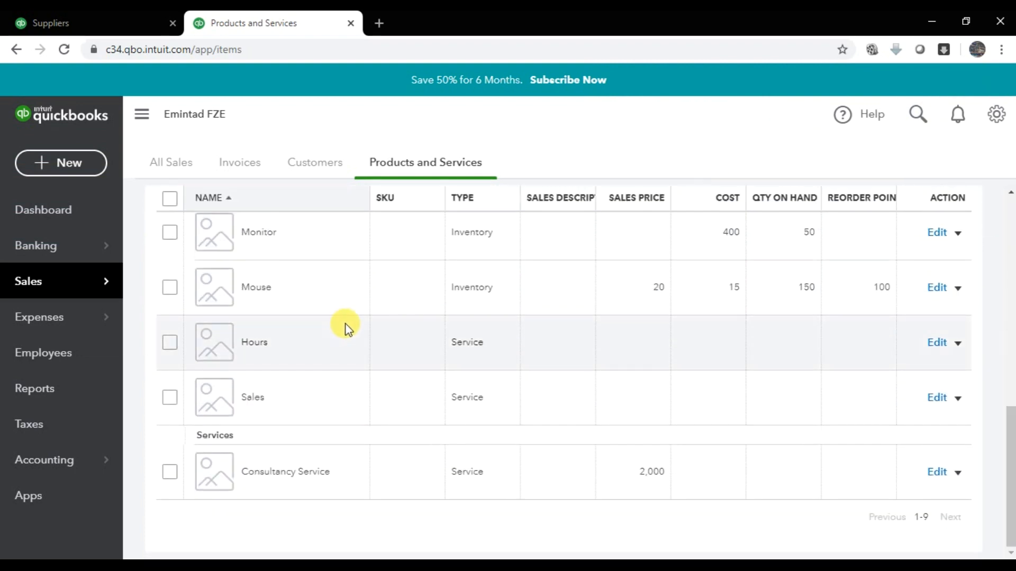
pyautogui.scroll(10, 347, 328)
pyautogui.click(68, 205)
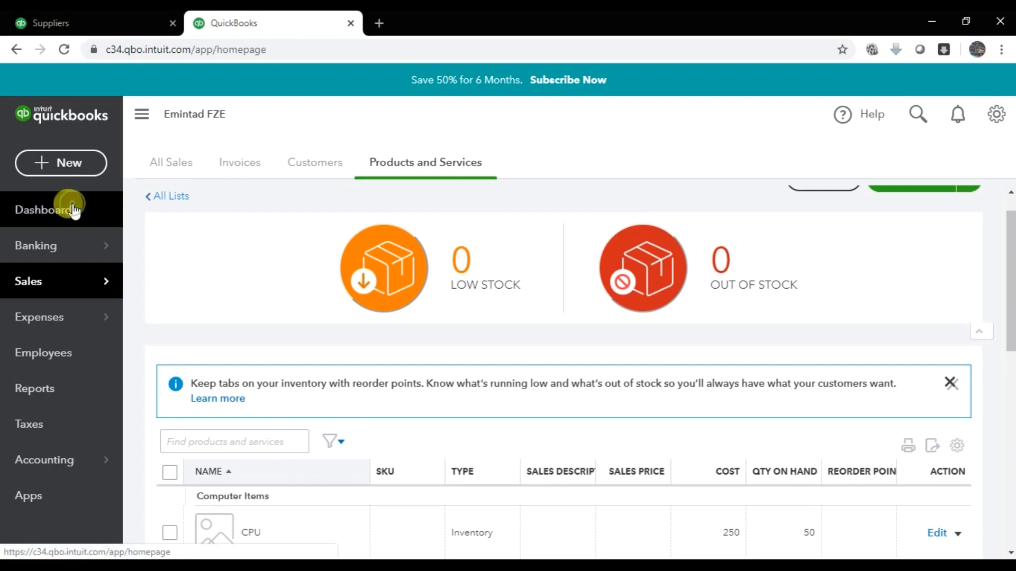
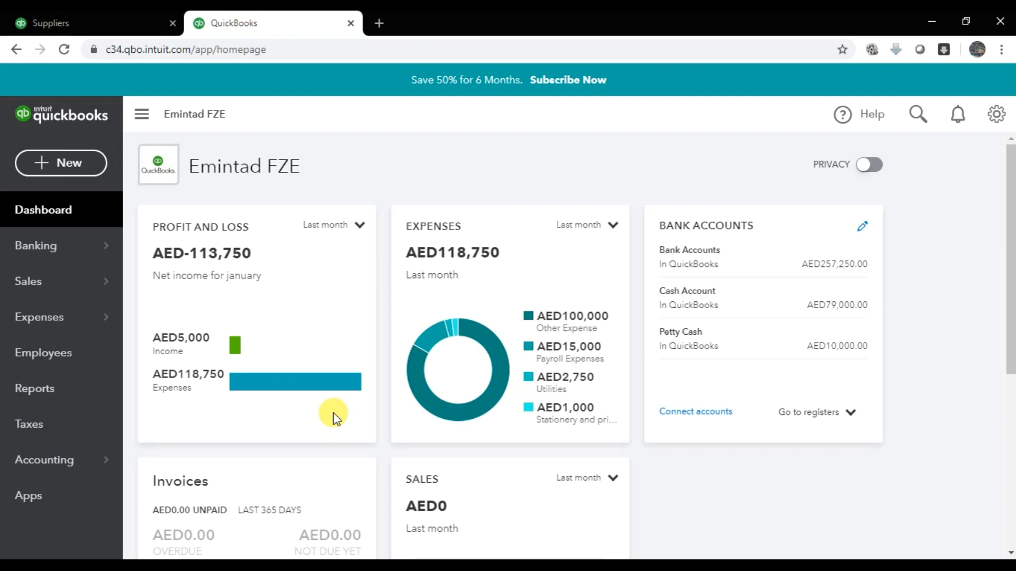
# - Bring up the + New menu and find Purchase order in the Suppliers group, checking the lesson PDF
pyautogui.click(67, 159)
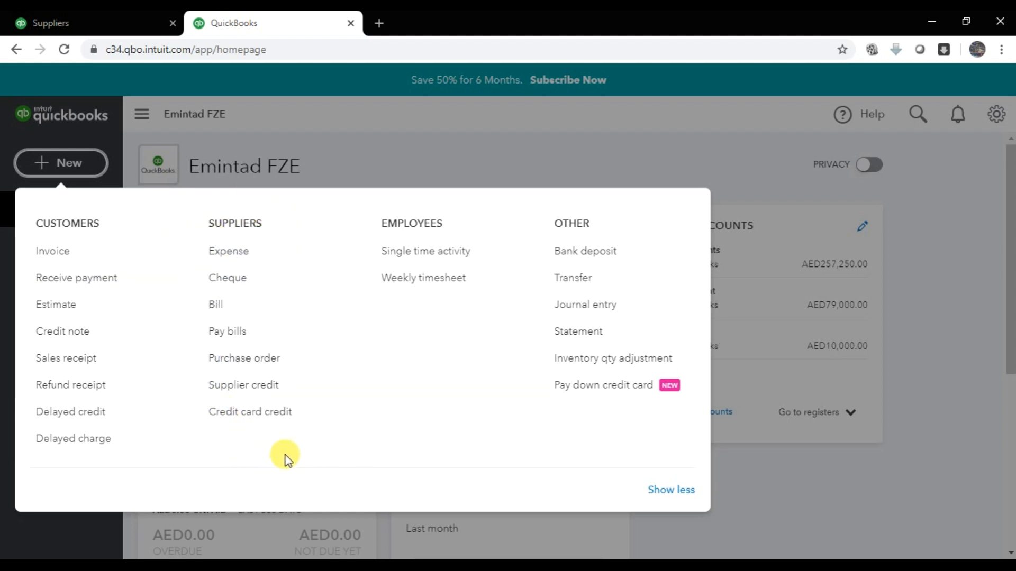
pyautogui.click(650, 569)
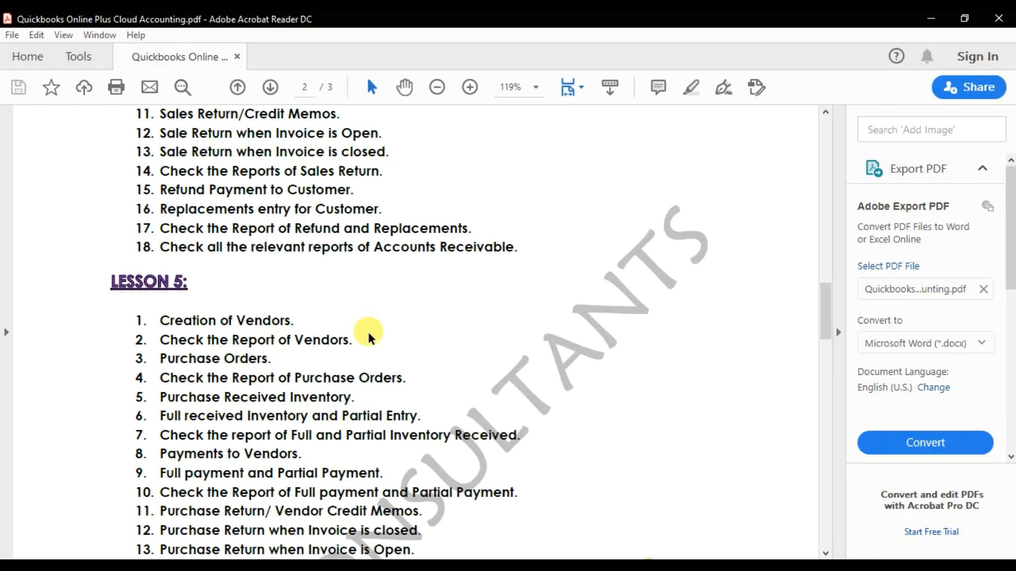
pyautogui.scroll(-3, 368, 338)
pyautogui.moveTo(160, 249); pyautogui.dragTo(409, 526)
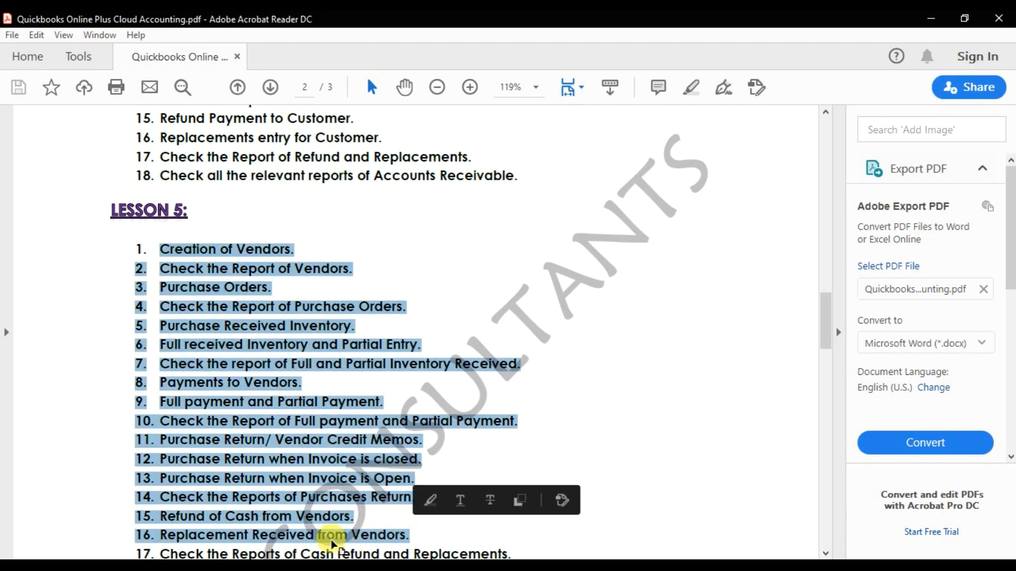
pyautogui.click(238, 567)
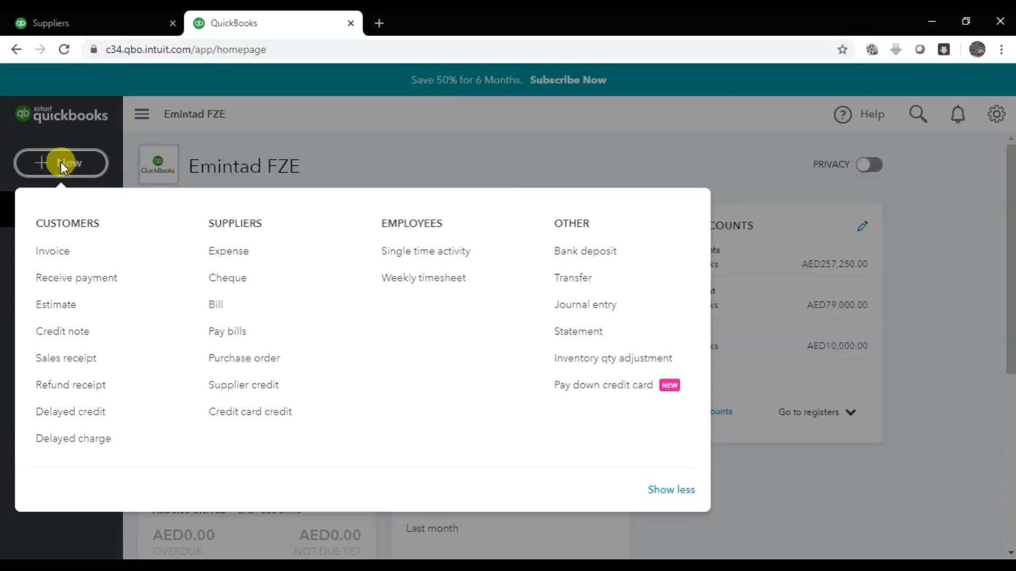
pyautogui.moveTo(201, 221); pyautogui.dragTo(288, 222)
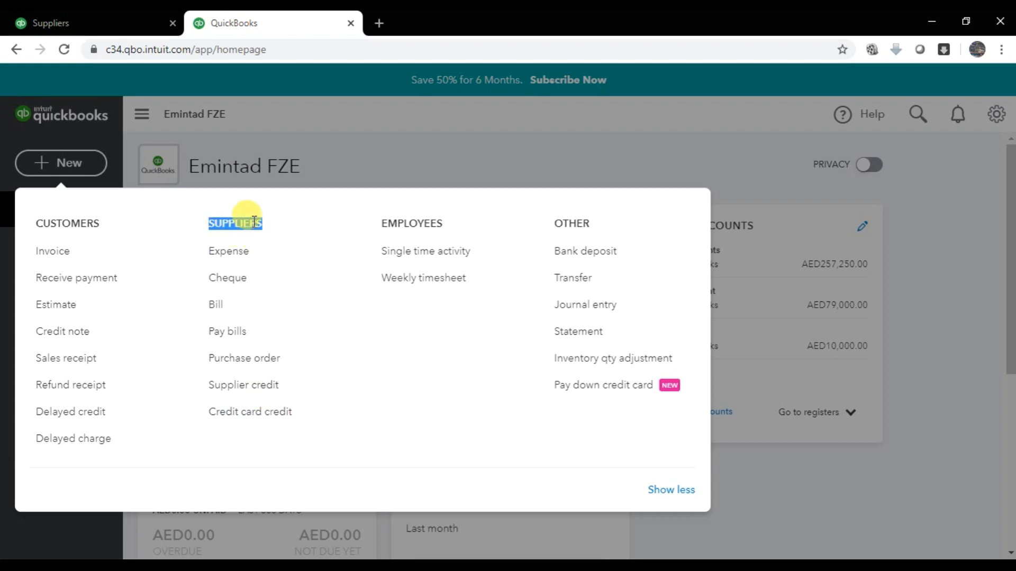
pyautogui.click(219, 130)
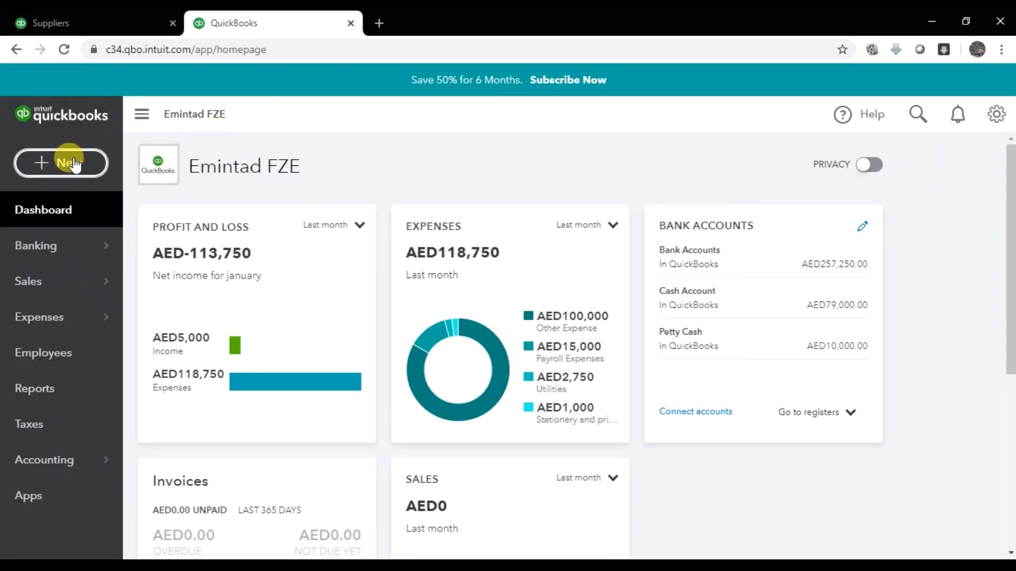
pyautogui.click(73, 164)
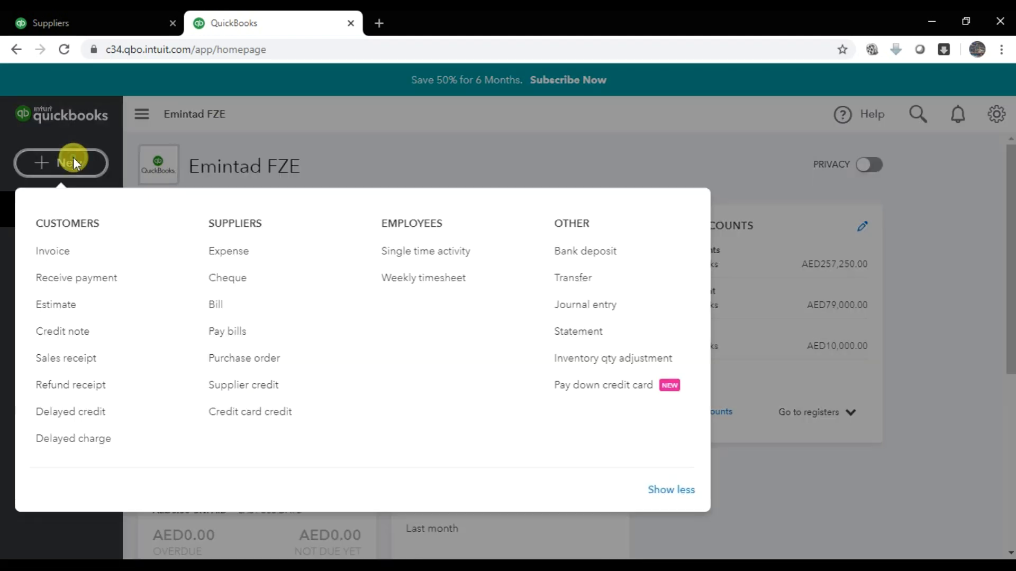
# - Start a new purchase order and check the exercise for the supplier to use
pyautogui.click(290, 364)
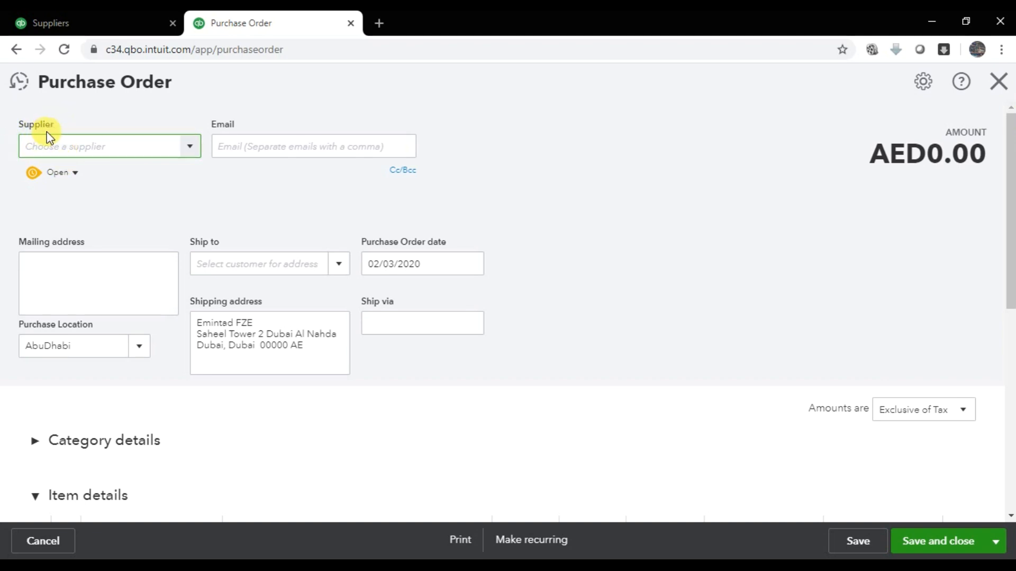
pyautogui.hotkey('alt', 'Tab')
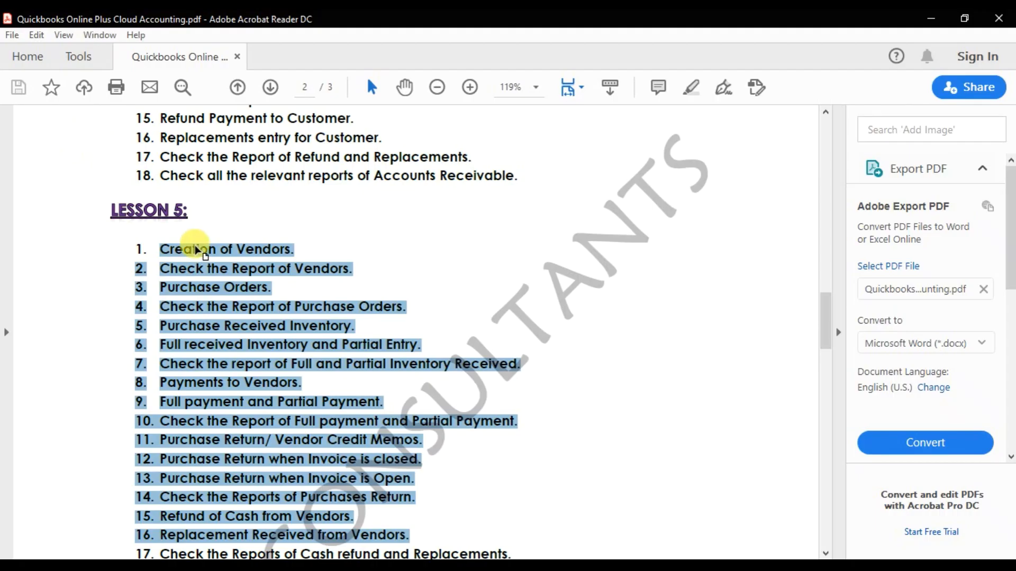
pyautogui.hotkey('alt', 'Tab')
pyautogui.hotkey('alt', 'Tab')
pyautogui.hotkey('alt', 'Tab')
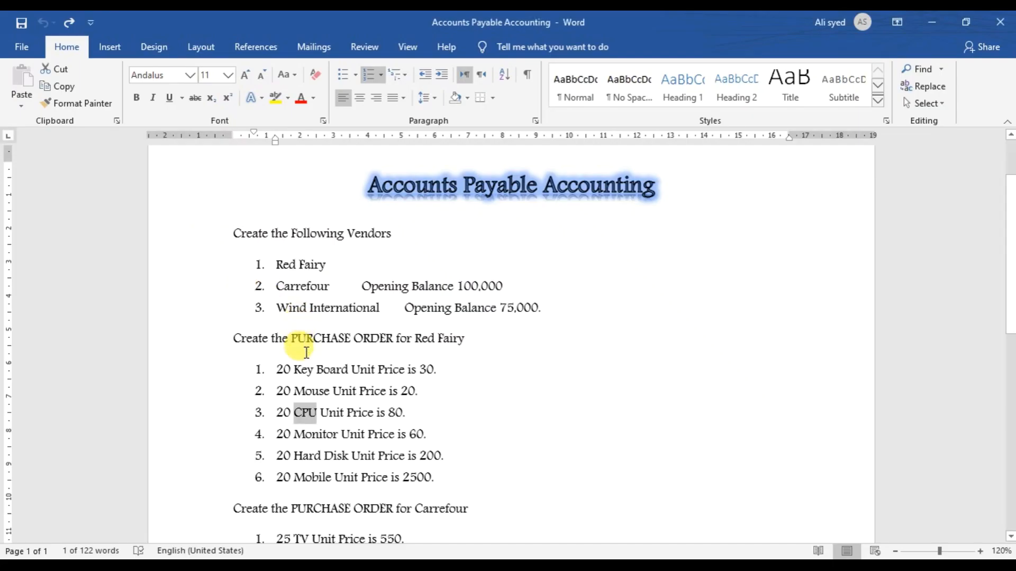
pyautogui.moveTo(406, 339); pyautogui.dragTo(502, 344)
pyautogui.hotkey('alt', 'Tab')
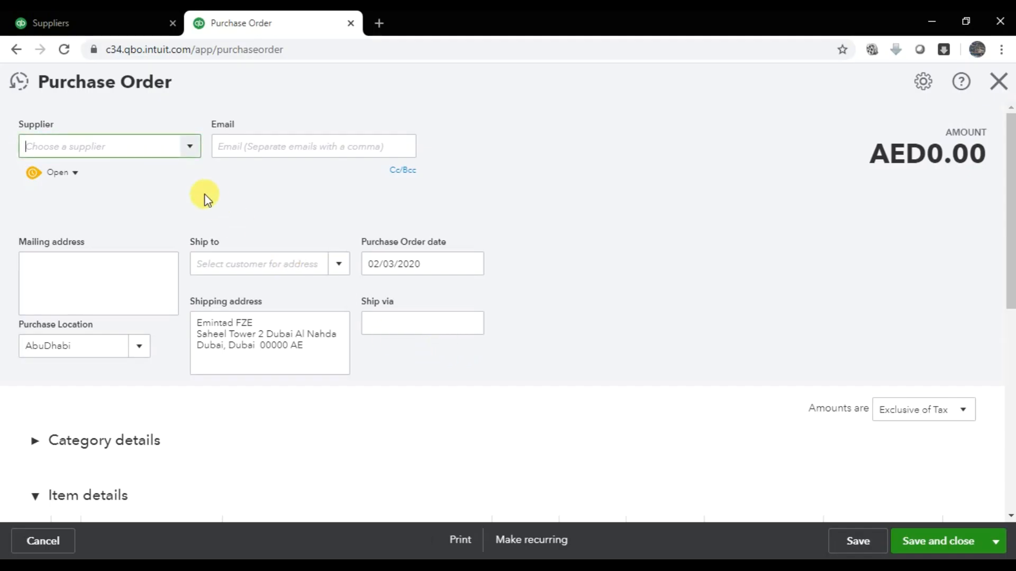
# - Settle on Batman Trading LLC as supplier, auto-filling its email and mailing address
pyautogui.click(192, 149)
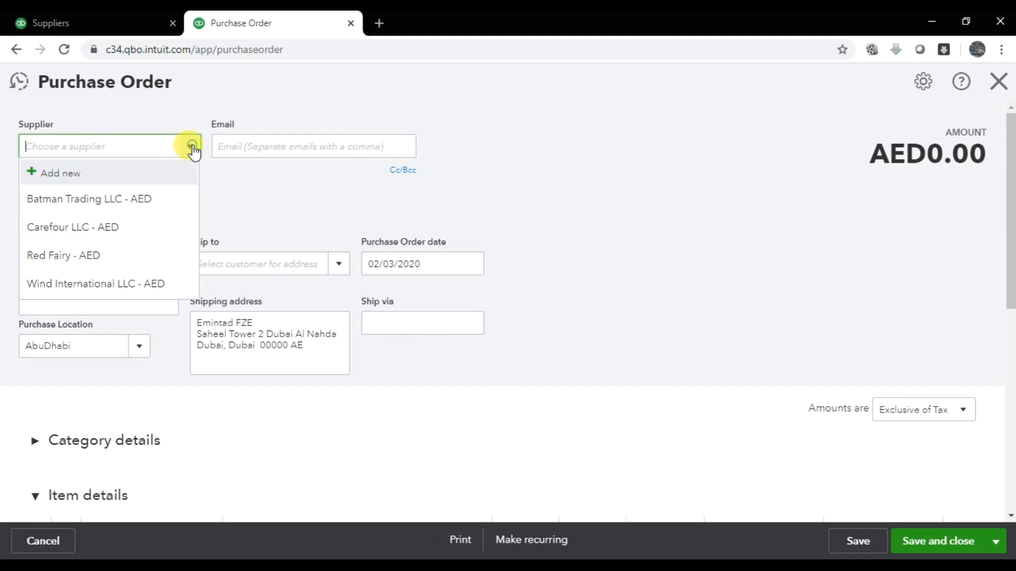
pyautogui.click(123, 248)
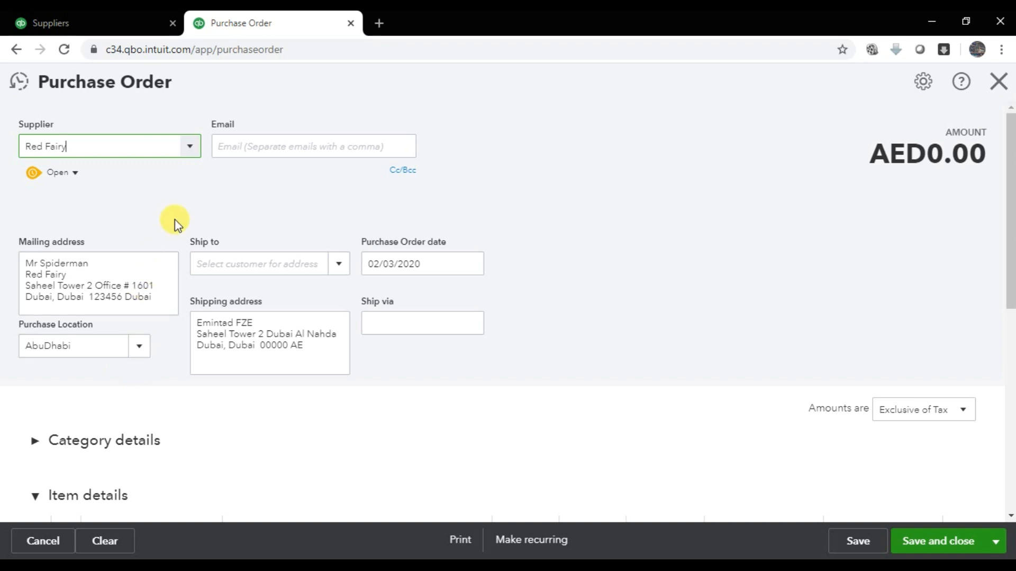
pyautogui.click(190, 151)
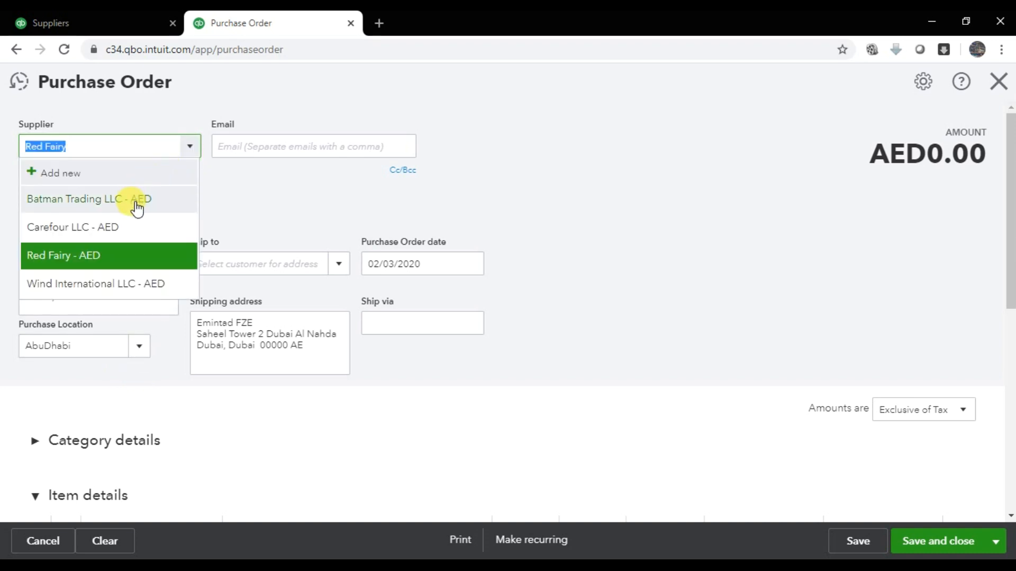
pyautogui.click(137, 206)
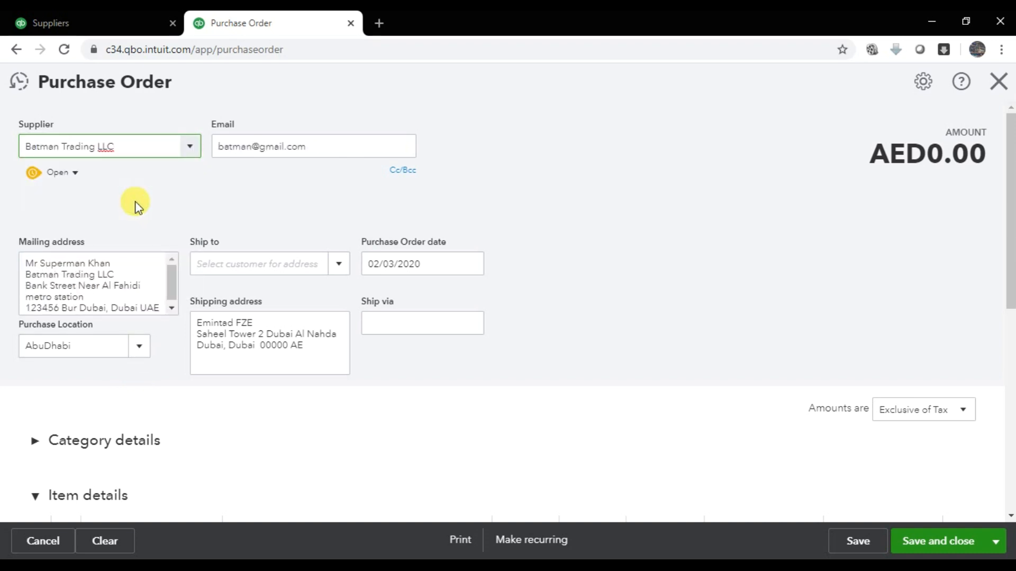
pyautogui.click(343, 153)
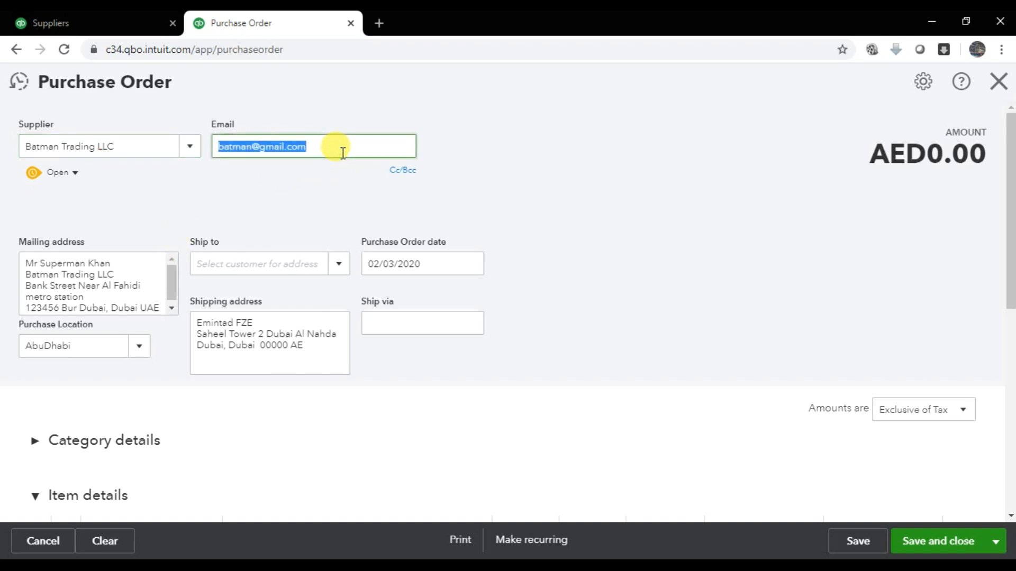
pyautogui.click(188, 153)
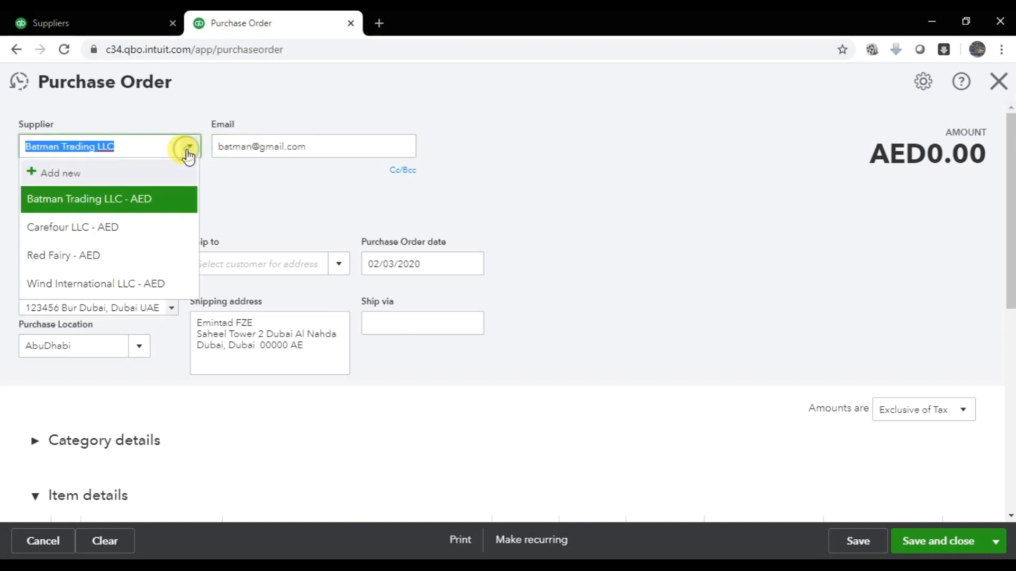
pyautogui.click(143, 228)
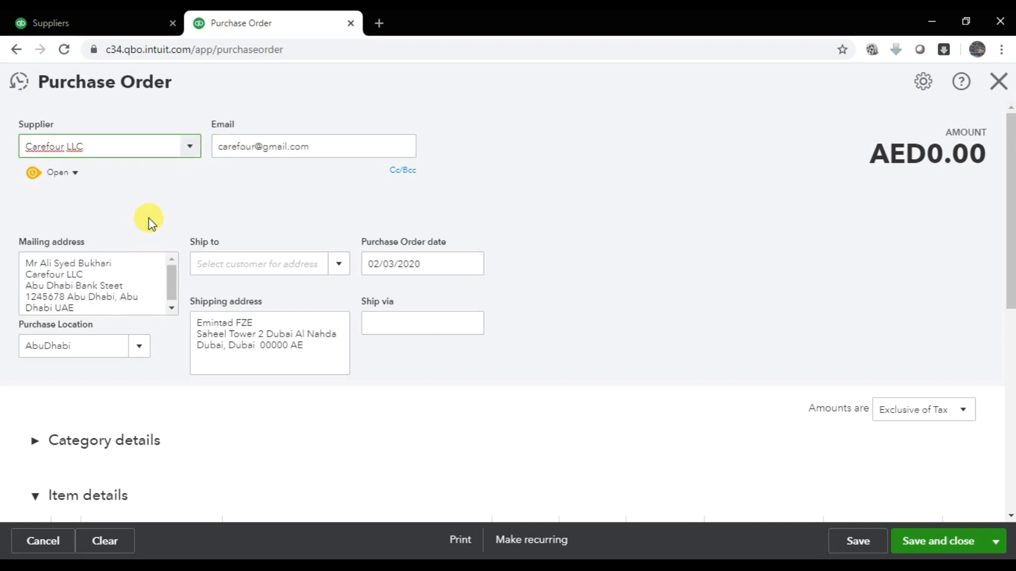
pyautogui.click(189, 147)
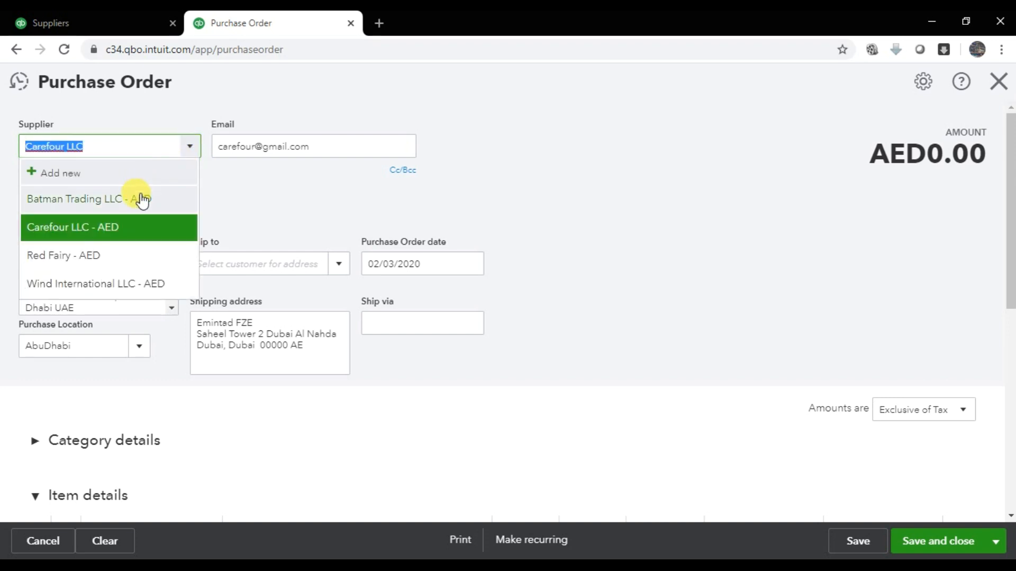
pyautogui.click(140, 199)
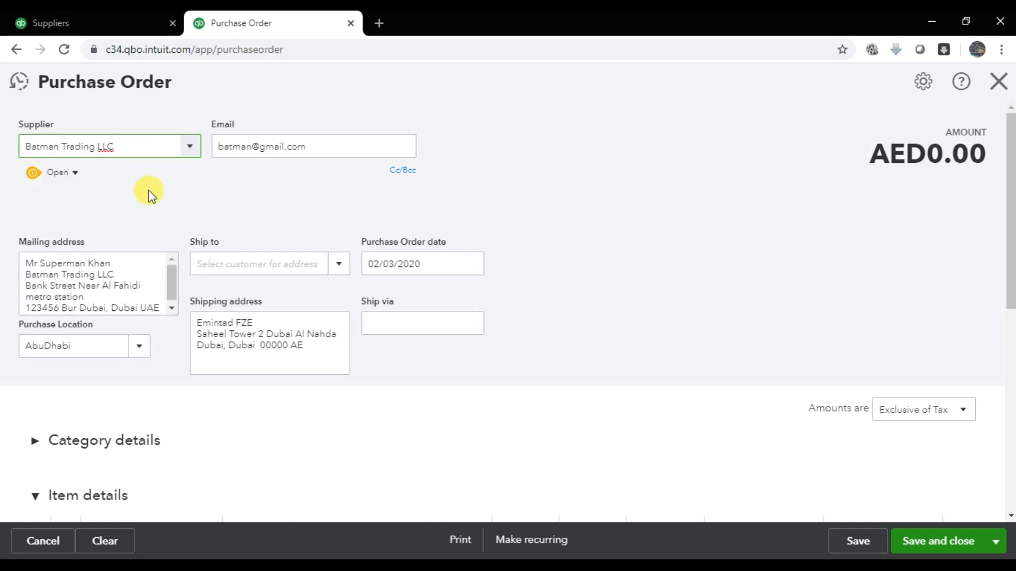
pyautogui.moveTo(29, 264); pyautogui.dragTo(169, 313)
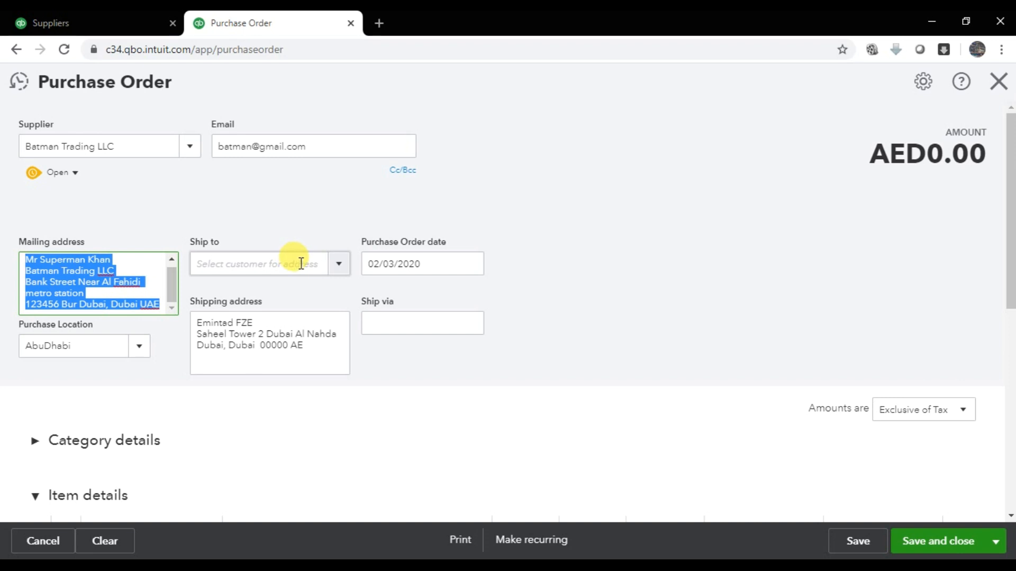
# - Leave Ship to blank and keep 02/03/2020 as the purchase order date
pyautogui.click(338, 264)
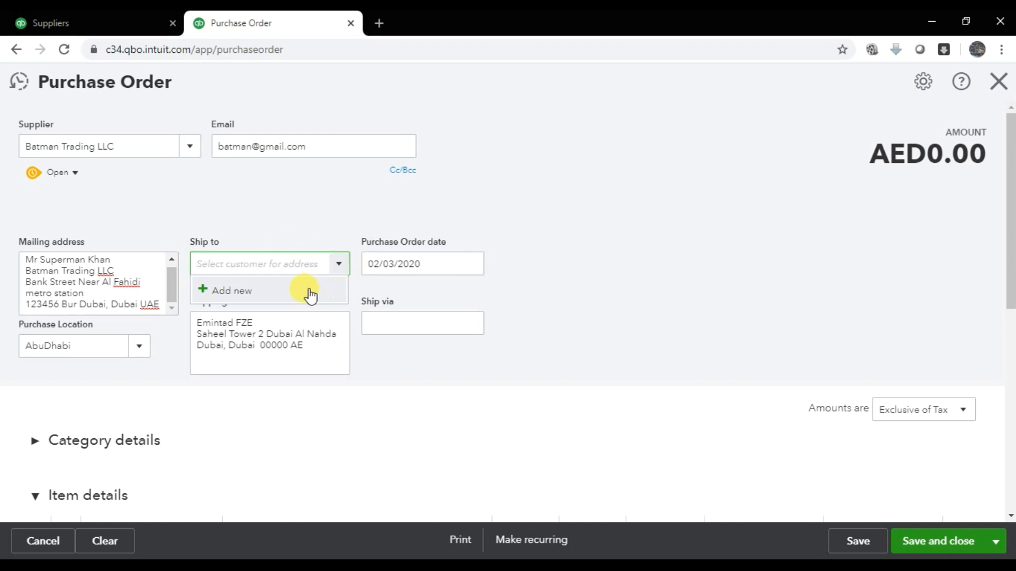
pyautogui.click(302, 218)
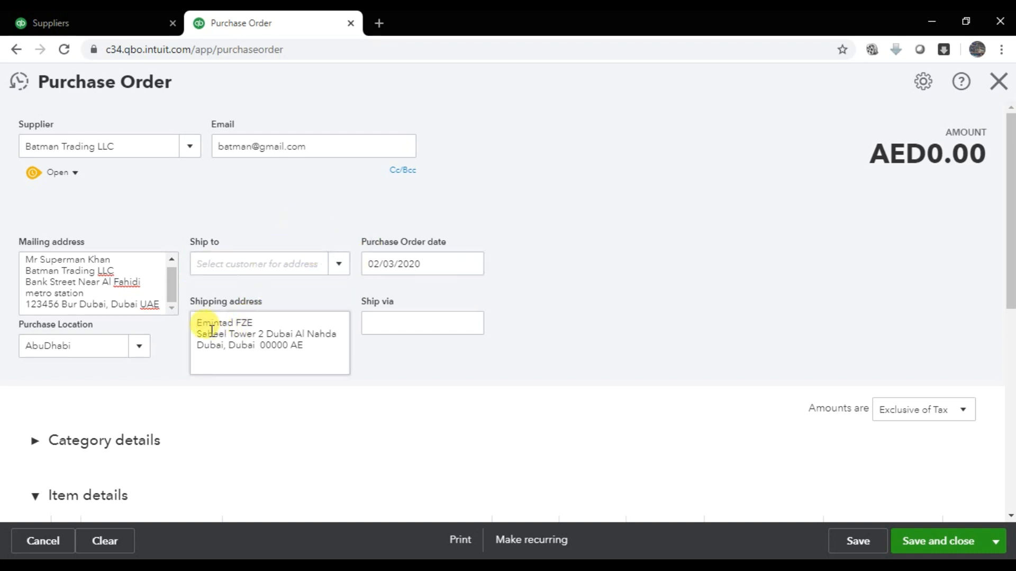
pyautogui.moveTo(202, 323); pyautogui.dragTo(319, 349)
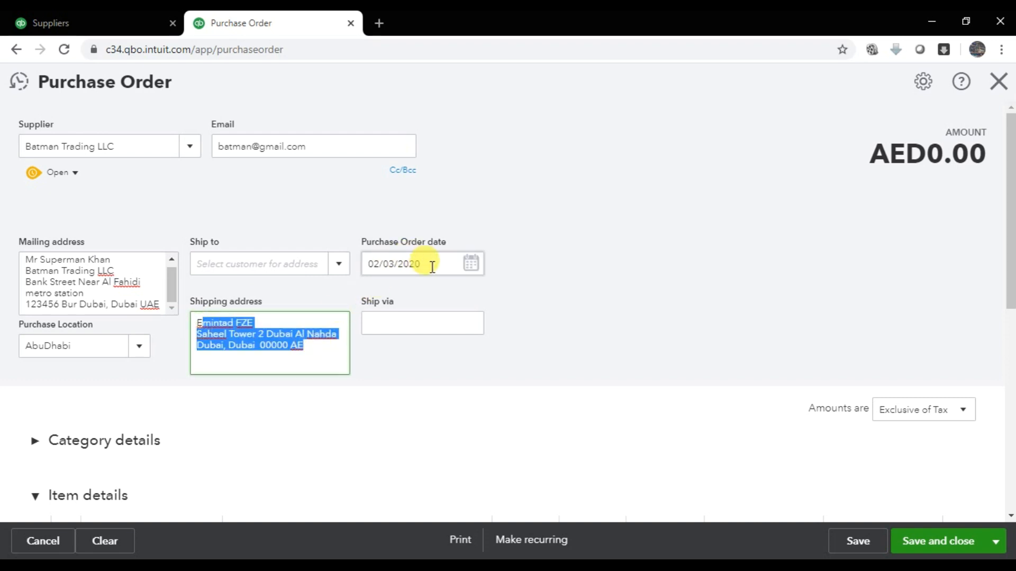
pyautogui.click(470, 274)
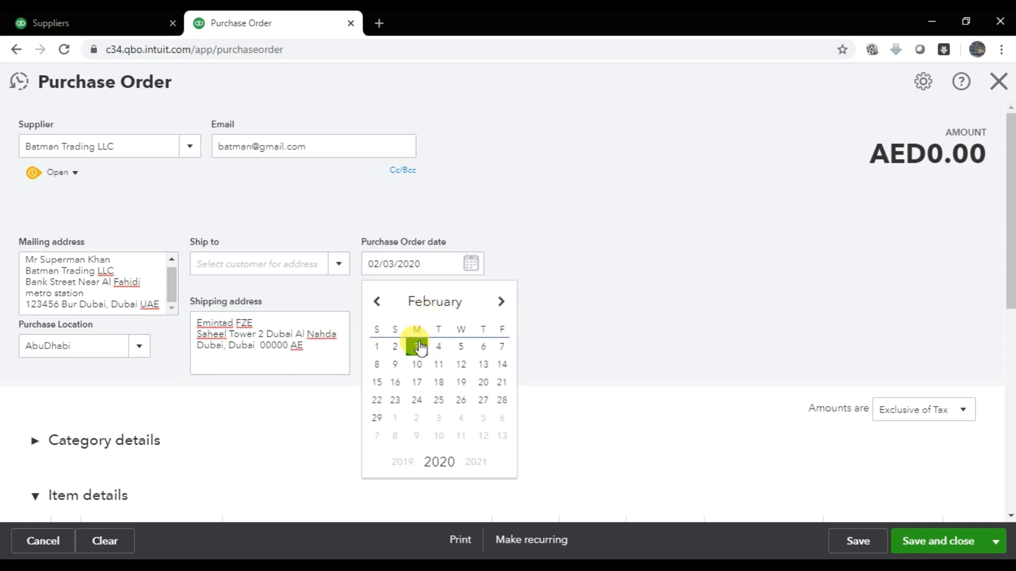
pyautogui.click(419, 347)
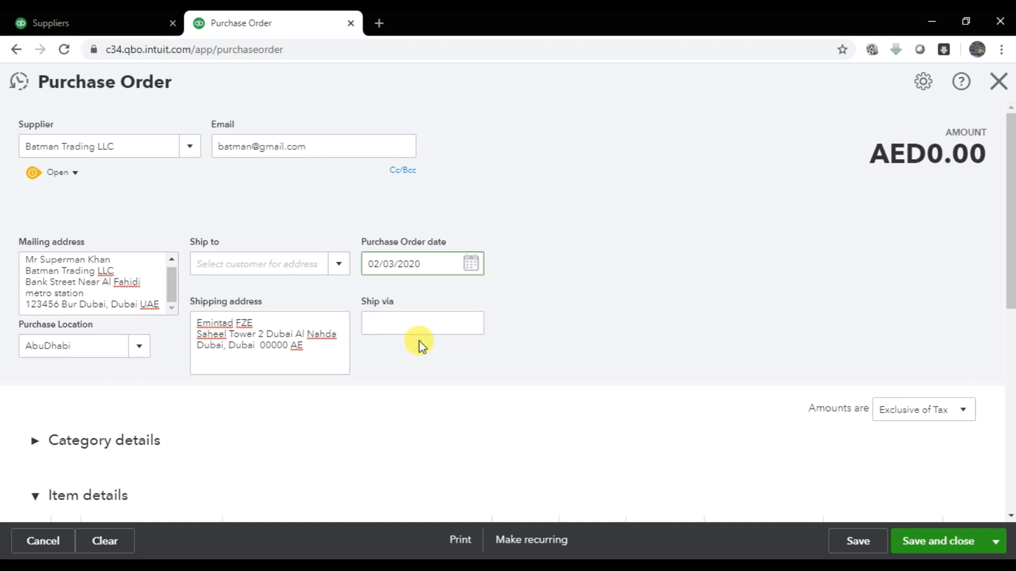
# - Enter Vendor Pickup as Ship via and set Purchase Location to Dubai
pyautogui.press('Tab')
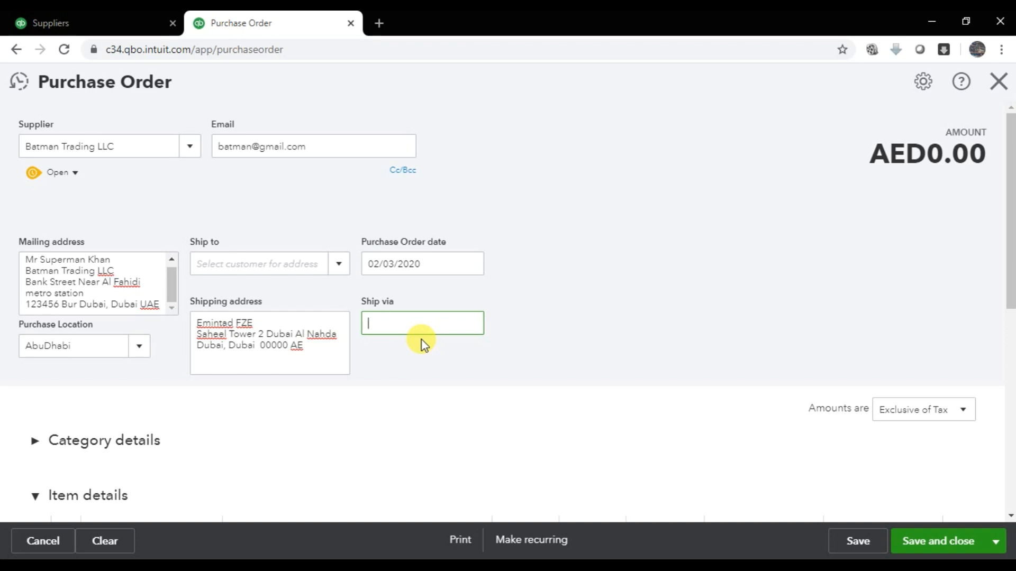
pyautogui.press('BackSpace')
pyautogui.write('Vendor Pickup')
pyautogui.scroll(-2, 379, 311)
pyautogui.click(79, 271)
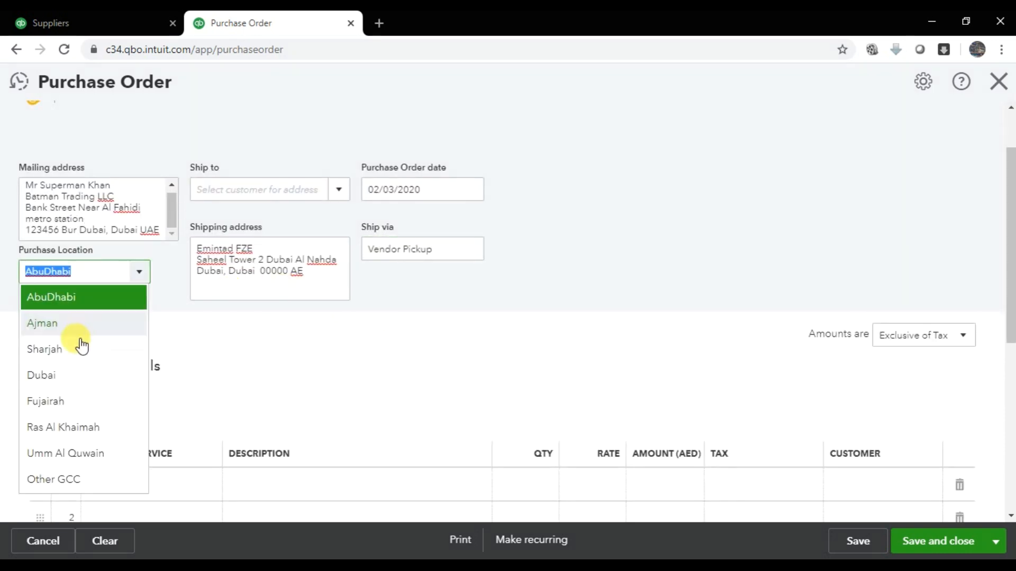
pyautogui.click(72, 377)
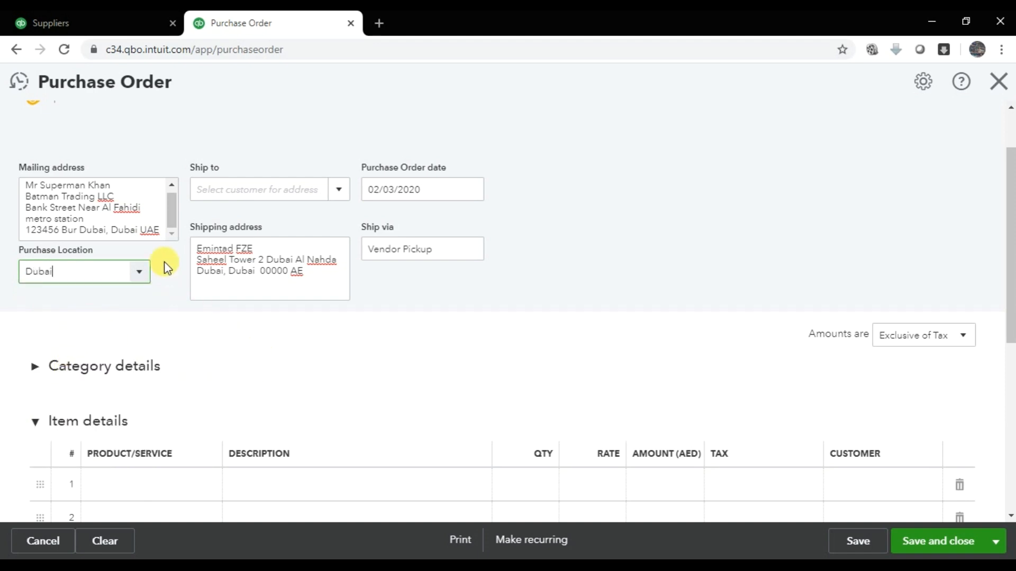
# - Put Keyboard on line 1 with description Keyboard and quantity 20
pyautogui.scroll(-4, 352, 415)
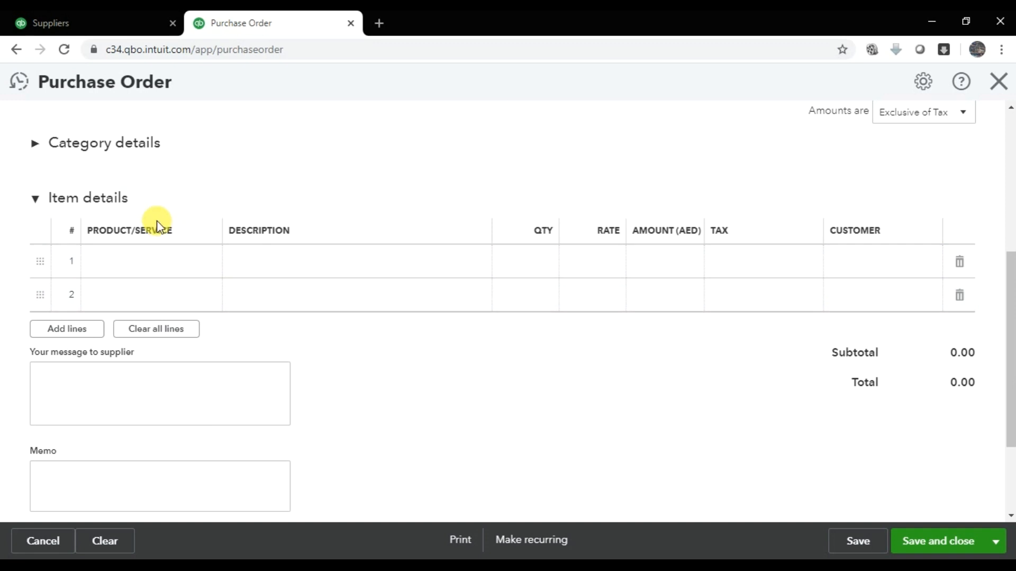
pyautogui.scroll(1, 157, 225)
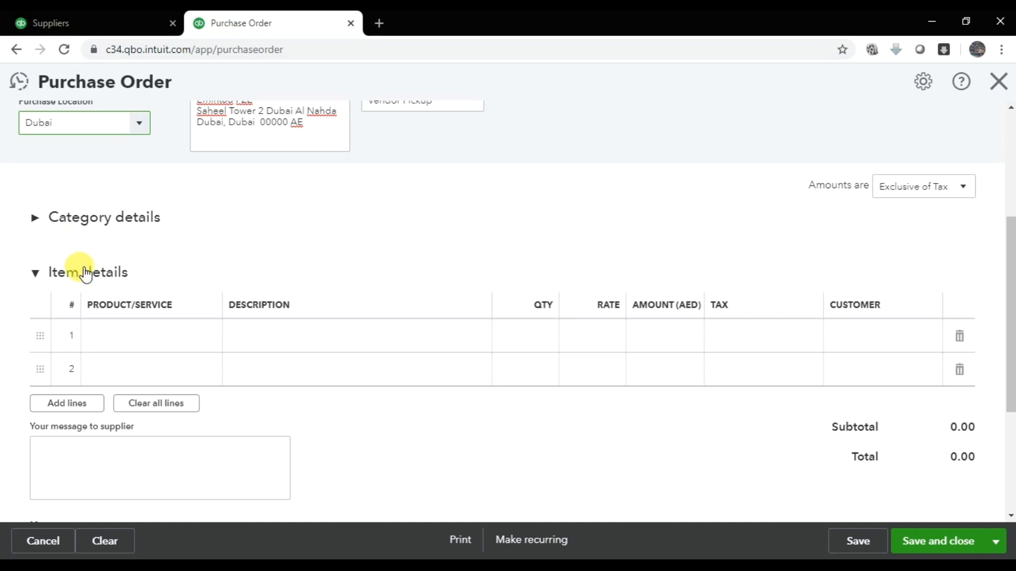
pyautogui.hotkey('alt', 'Tab')
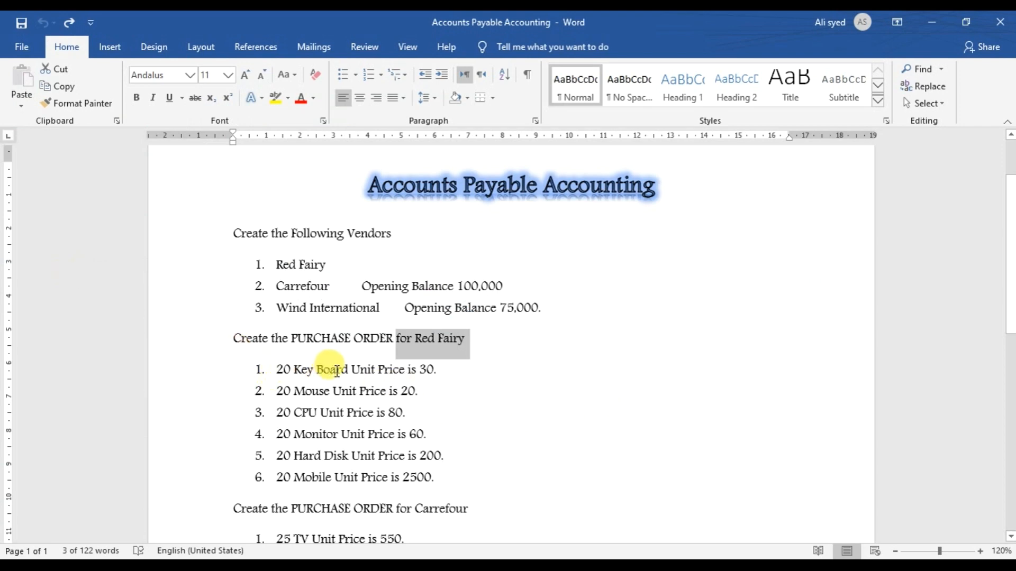
pyautogui.hotkey('alt', 'Tab')
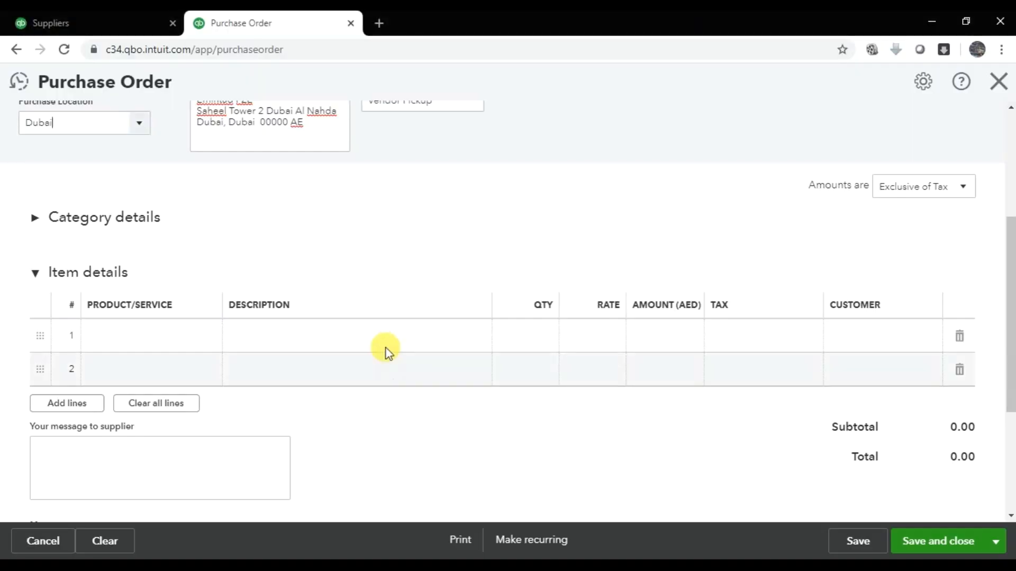
pyautogui.click(168, 339)
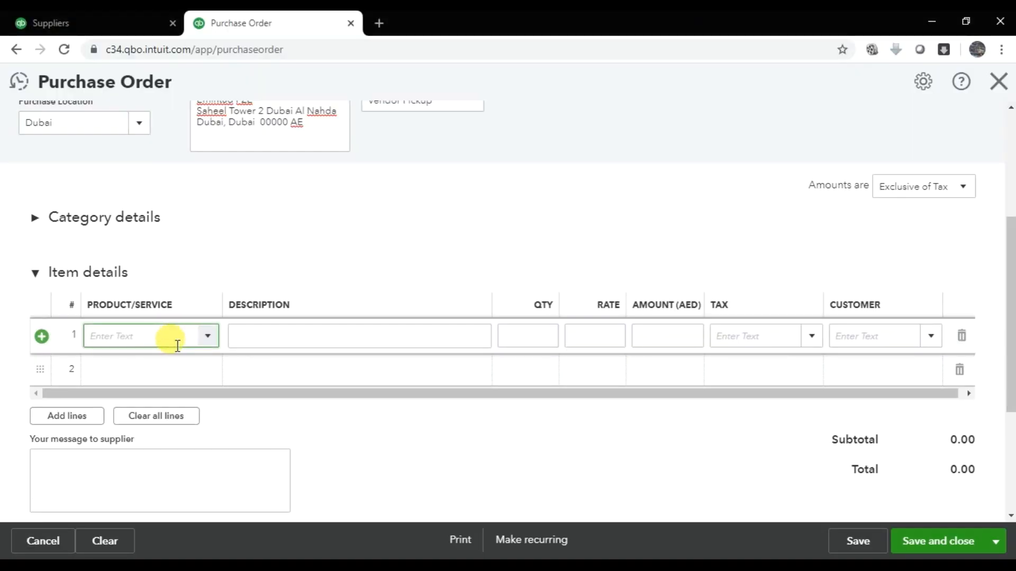
pyautogui.write('Keybo')
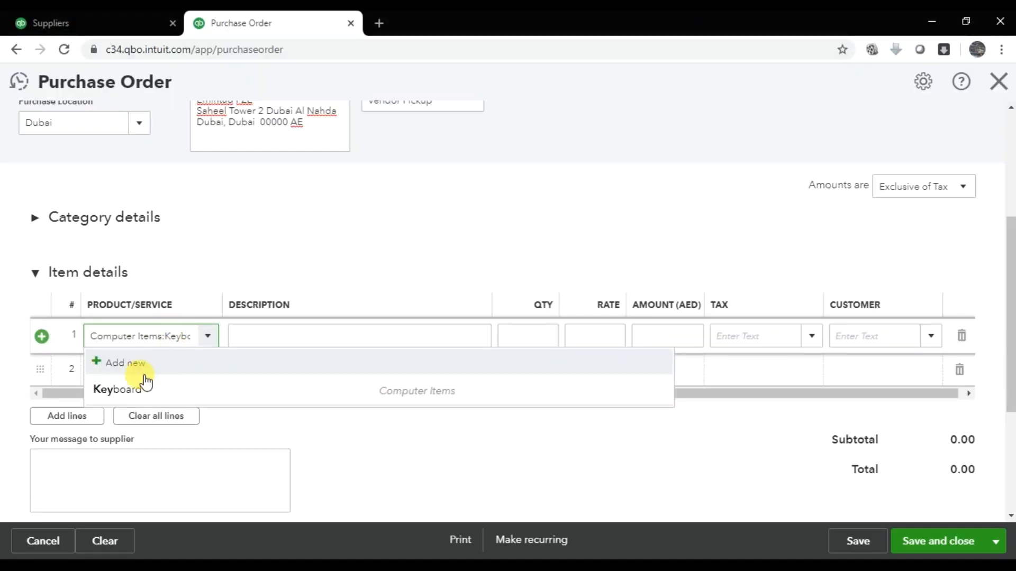
pyautogui.click(156, 389)
pyautogui.press('Tab')
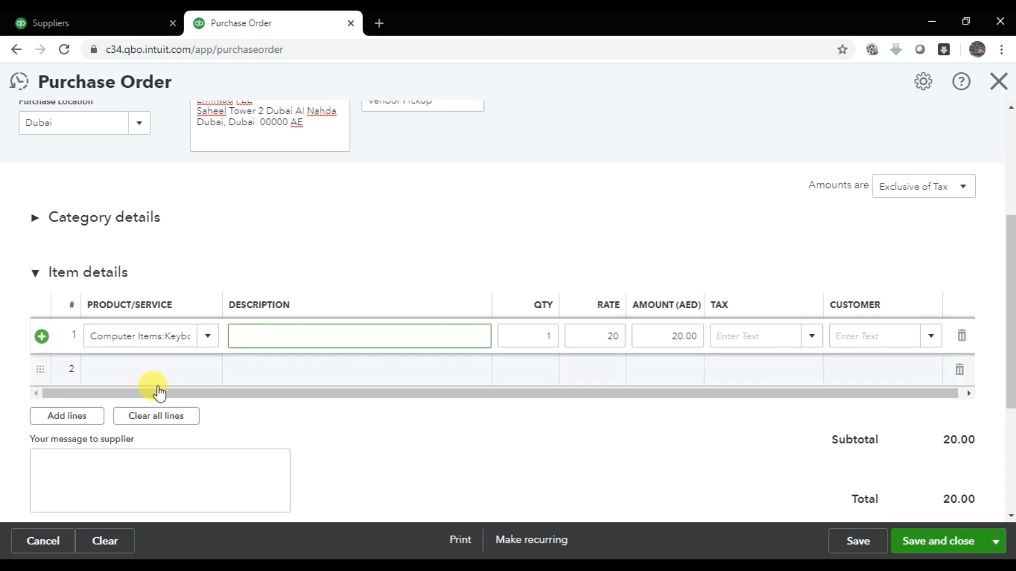
pyautogui.write('Keyboard')
pyautogui.press('Tab')
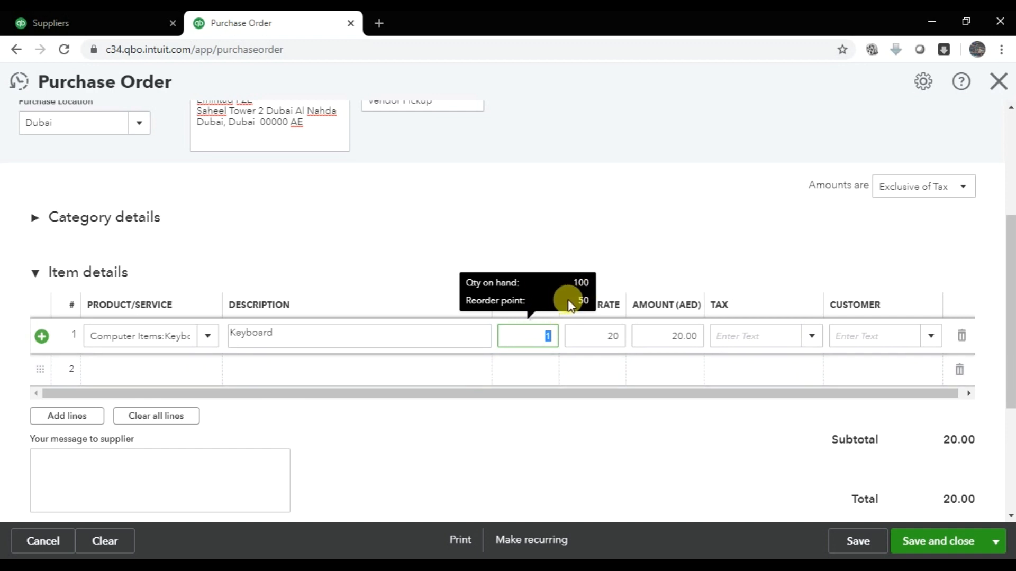
pyautogui.hotkey('alt', 'Tab')
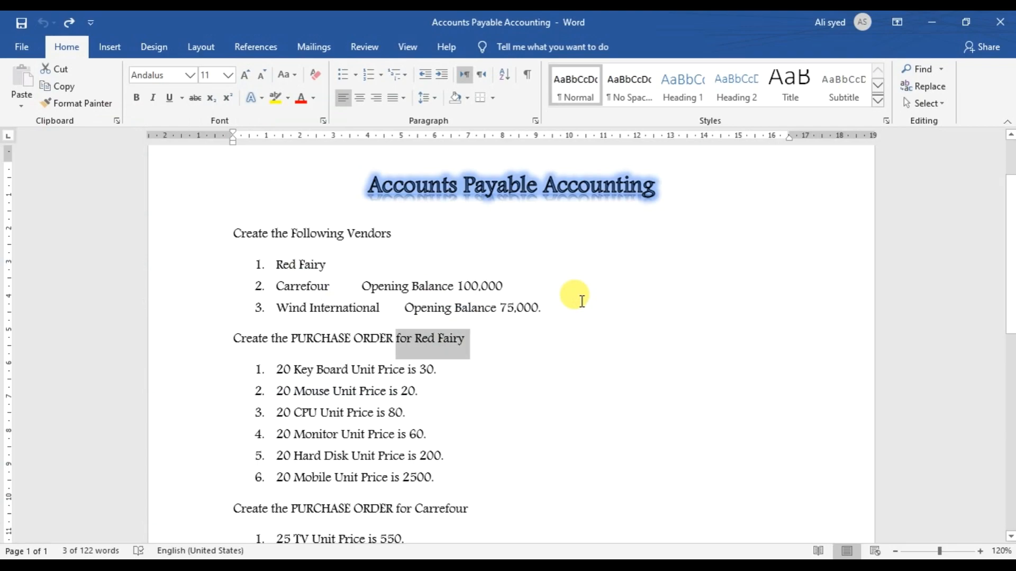
pyautogui.hotkey('alt', 'Tab')
pyautogui.write('20')
pyautogui.press('Tab')
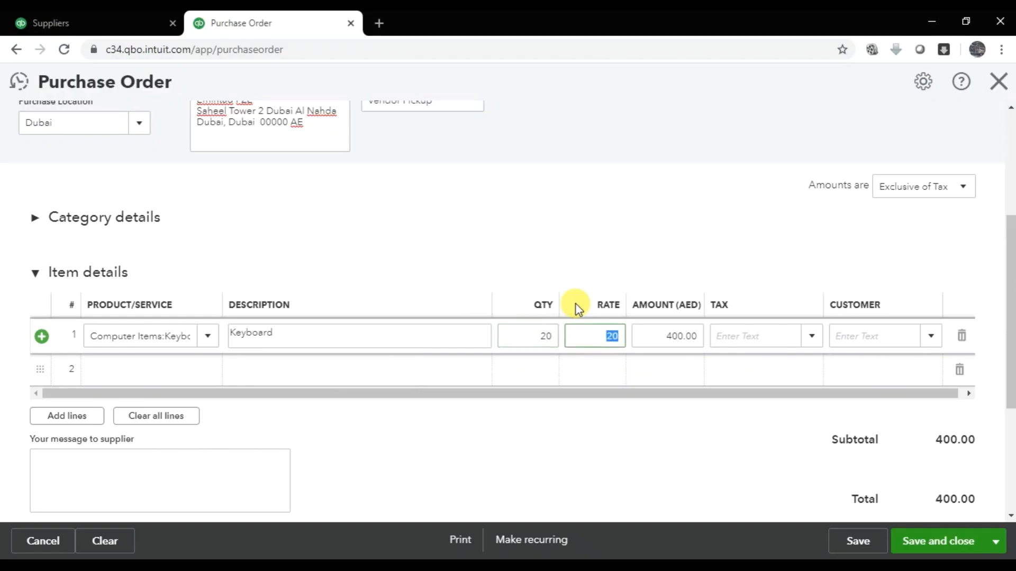
# - Give the Keyboard line rate 30 and SR Standard Rated 5% tax, leaving customer empty
pyautogui.hotkey('alt', 'Tab')
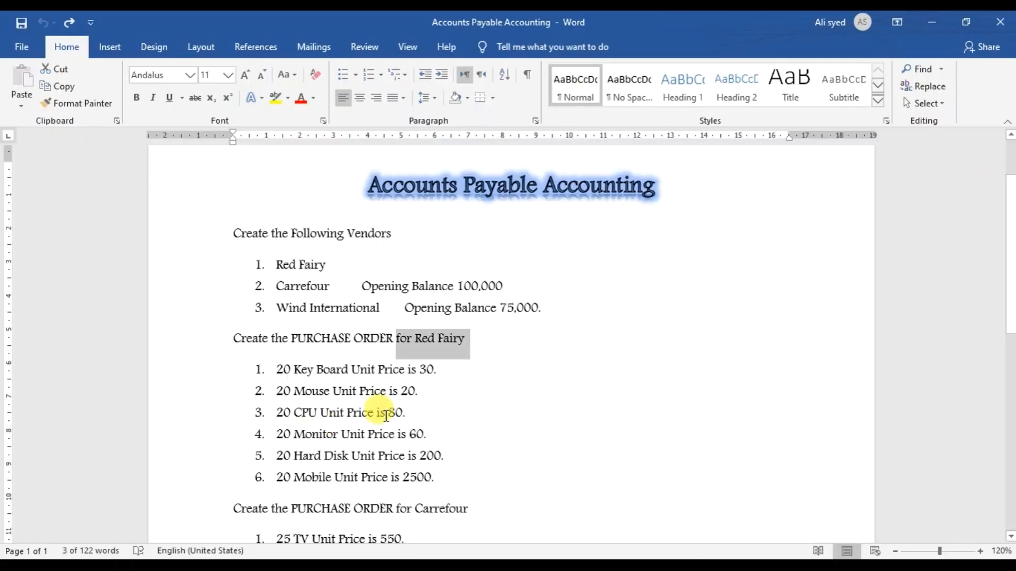
pyautogui.hotkey('alt', 'Tab')
pyautogui.write('30')
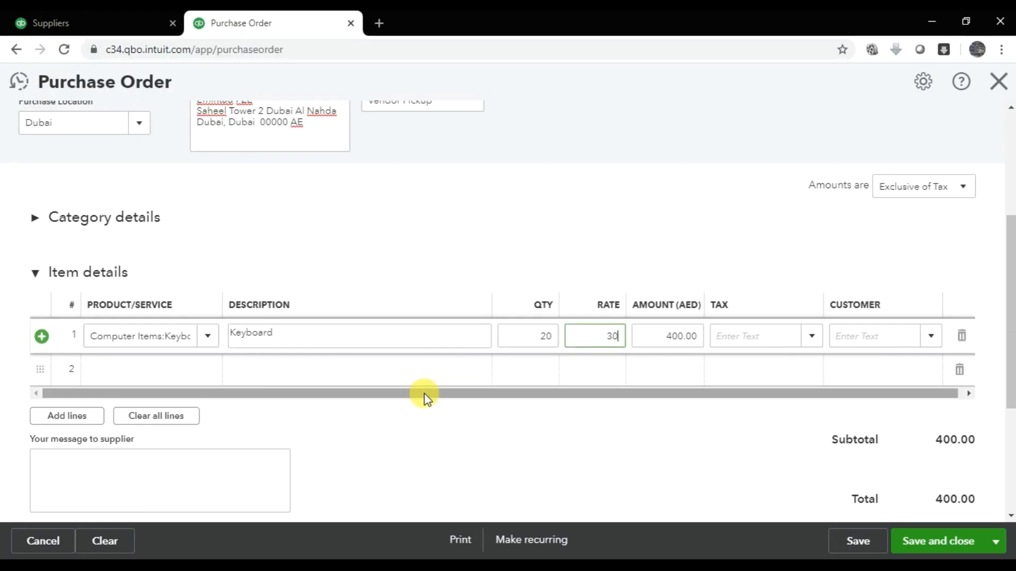
pyautogui.press('Tab')
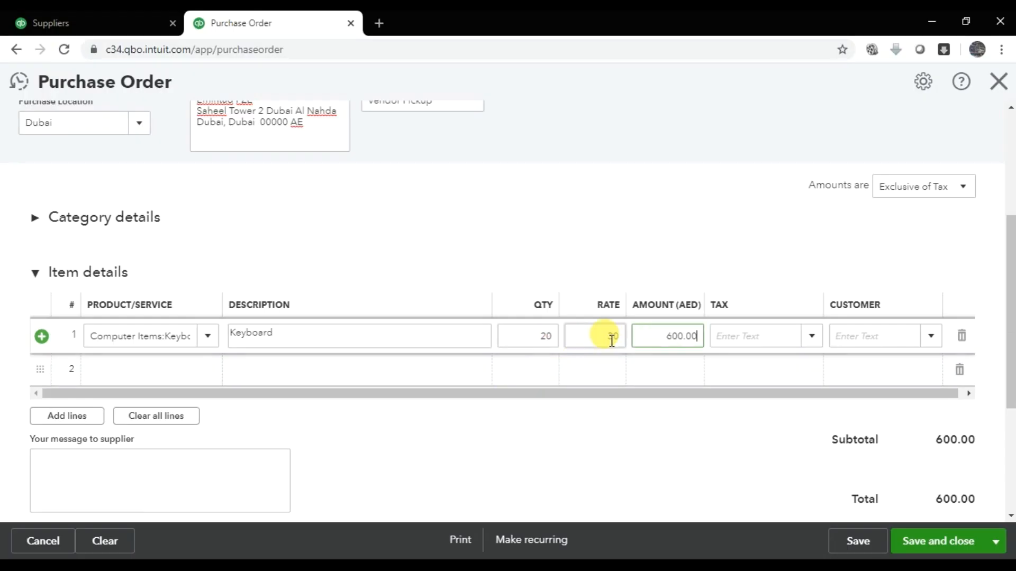
pyautogui.press('Tab')
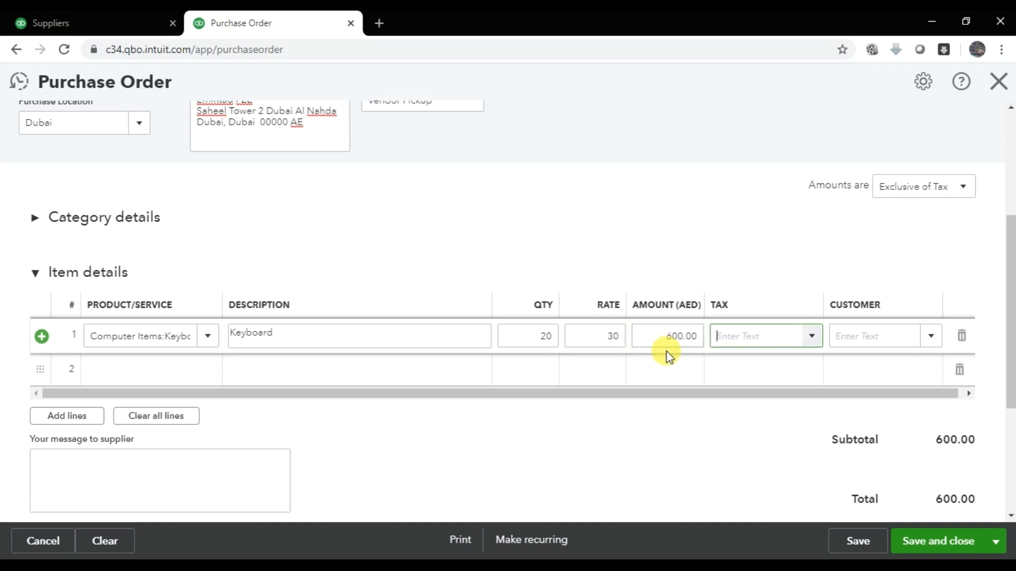
pyautogui.click(812, 339)
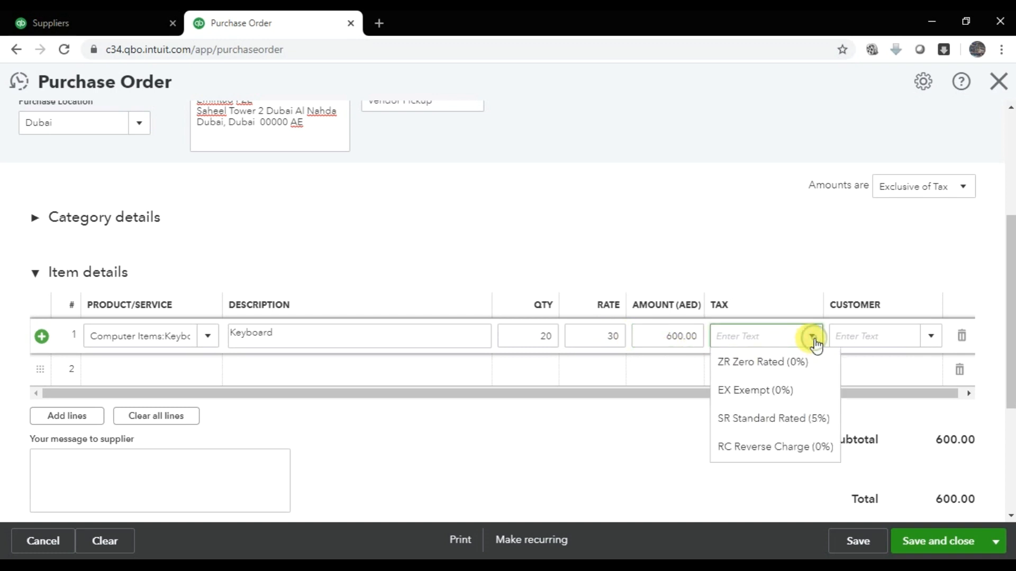
pyautogui.click(794, 423)
pyautogui.press('Tab')
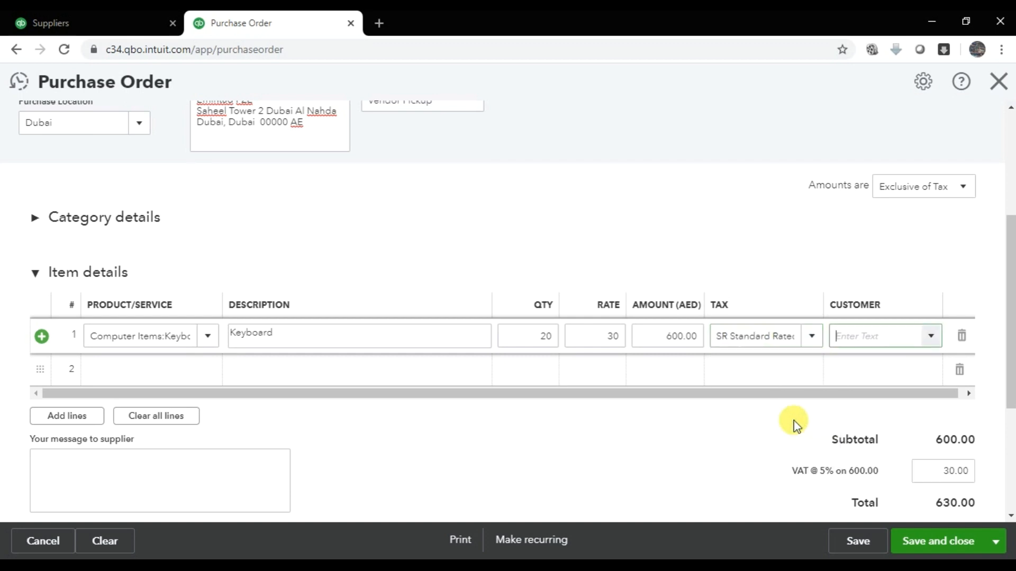
pyautogui.click(931, 336)
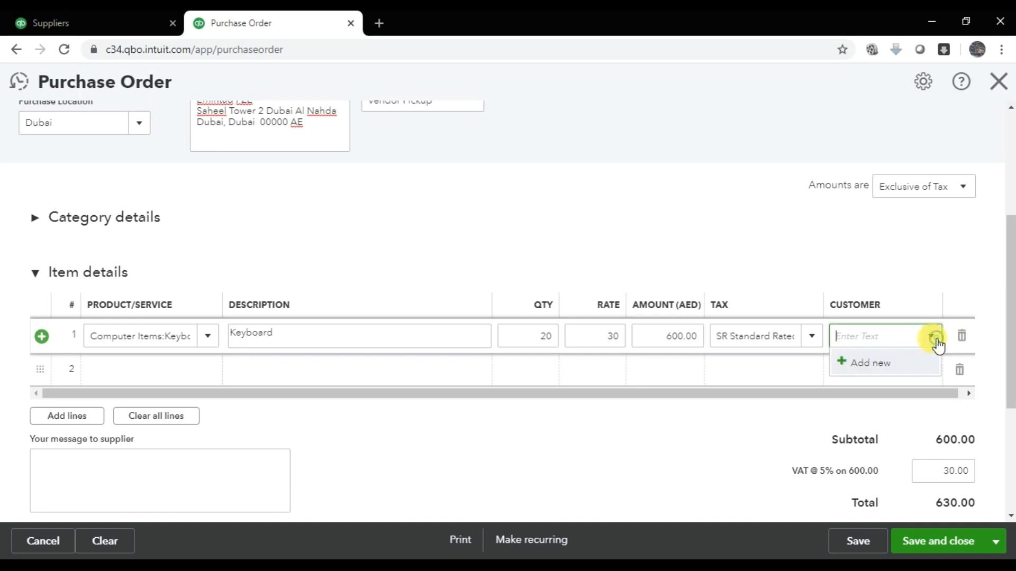
pyautogui.click(932, 337)
pyautogui.press('Tab')
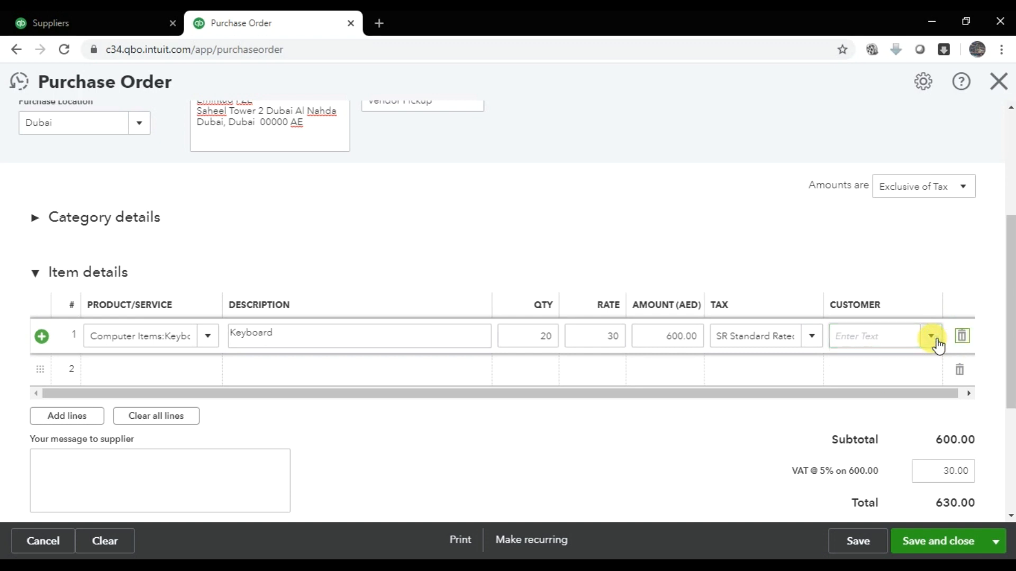
pyautogui.press('Tab')
pyautogui.hotkey('alt', 'Tab')
pyautogui.hotkey('alt', 'Tab')
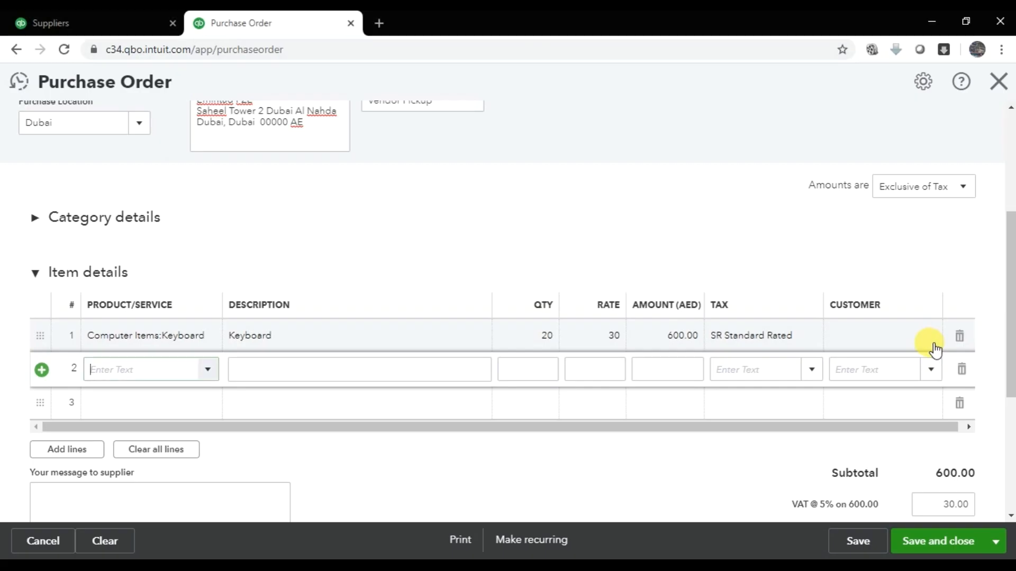
# - Add line 2 as Mouse, description Mouse, 20 at 20, with SR Standard Rated tax
pyautogui.write('Mous')
pyautogui.write('e')
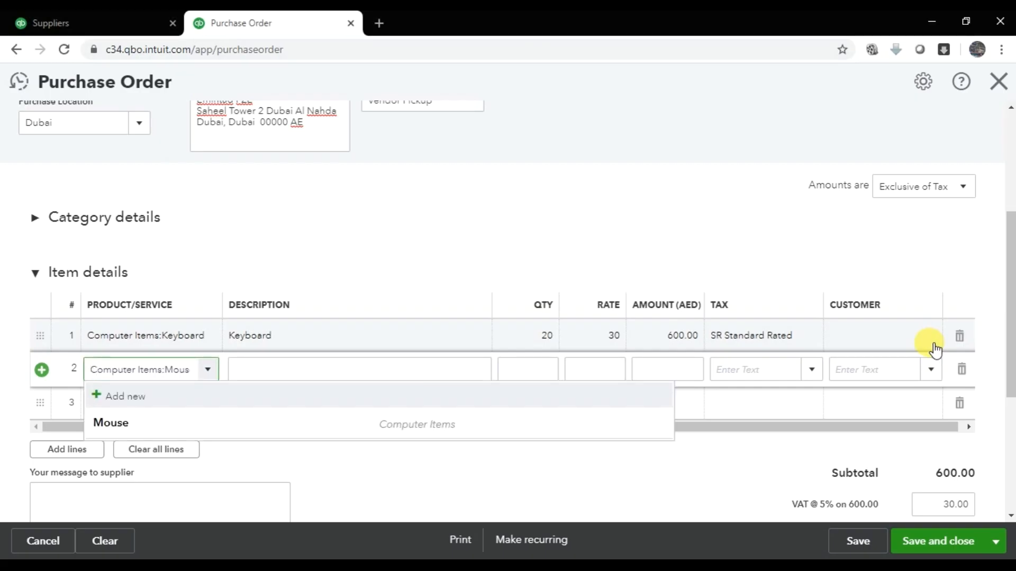
pyautogui.press('Down')
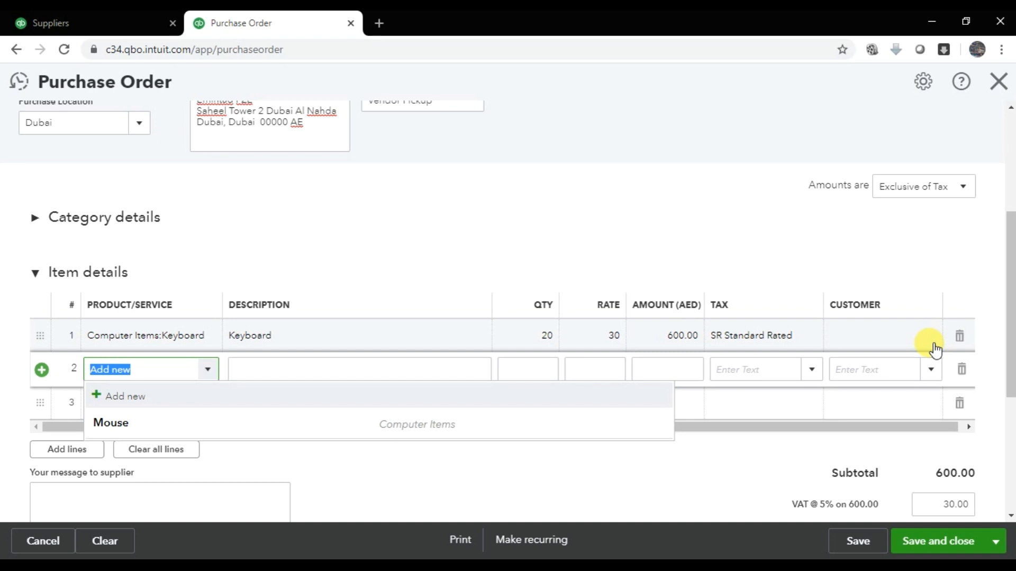
pyautogui.click(314, 422)
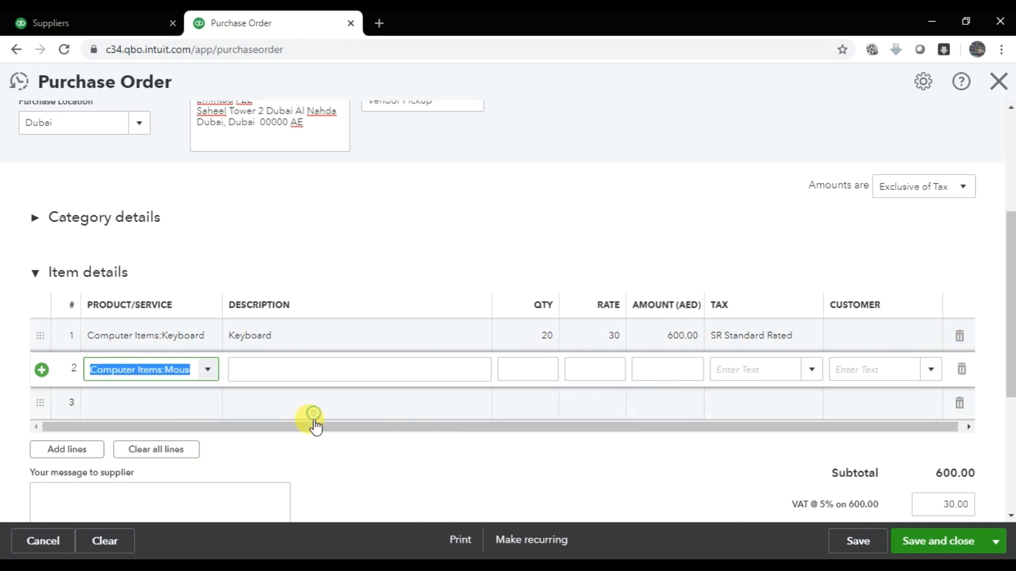
pyautogui.write('Mouse')
pyautogui.press('Tab')
pyautogui.write('20')
pyautogui.hotkey('alt', 'Tab')
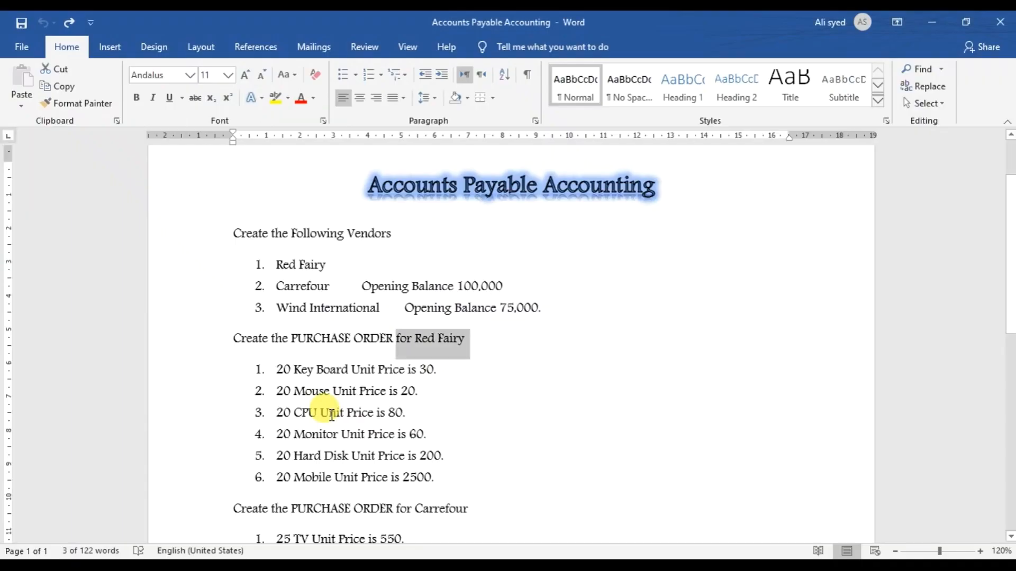
pyautogui.hotkey('alt', 'Tab')
pyautogui.press('Tab')
pyautogui.write('20')
pyautogui.press('Tab')
pyautogui.press('Tab')
pyautogui.write('sr')
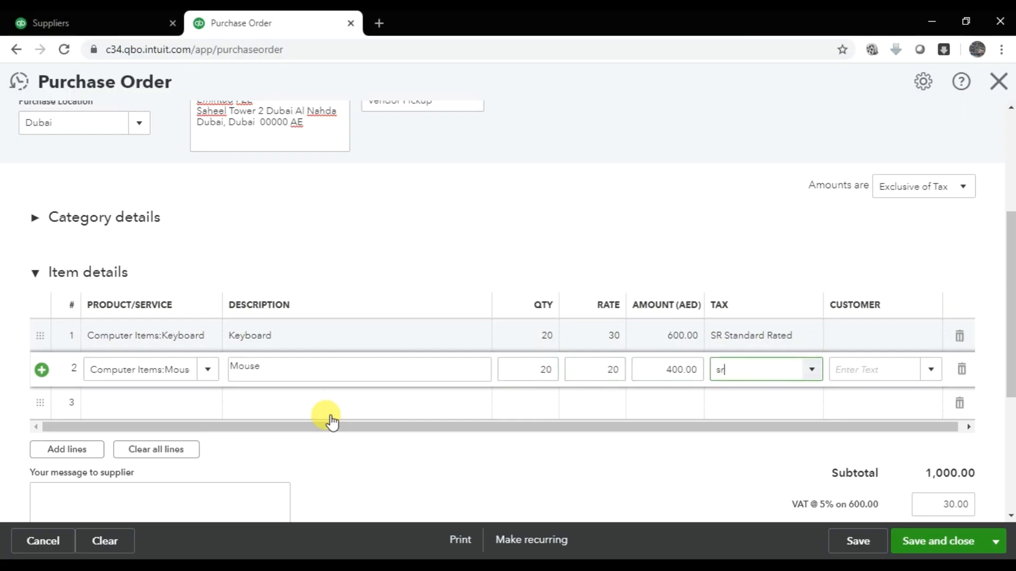
pyautogui.click(792, 397)
pyautogui.click(791, 405)
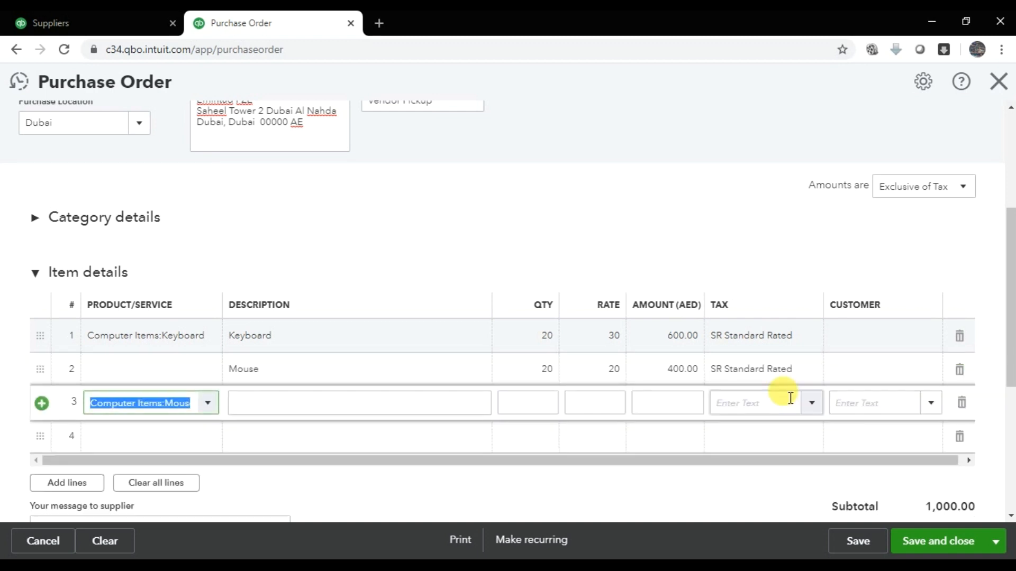
pyautogui.press('Tab')
# - Re-select Mouse as line 2's product and recheck its quantity and rate
pyautogui.click(193, 368)
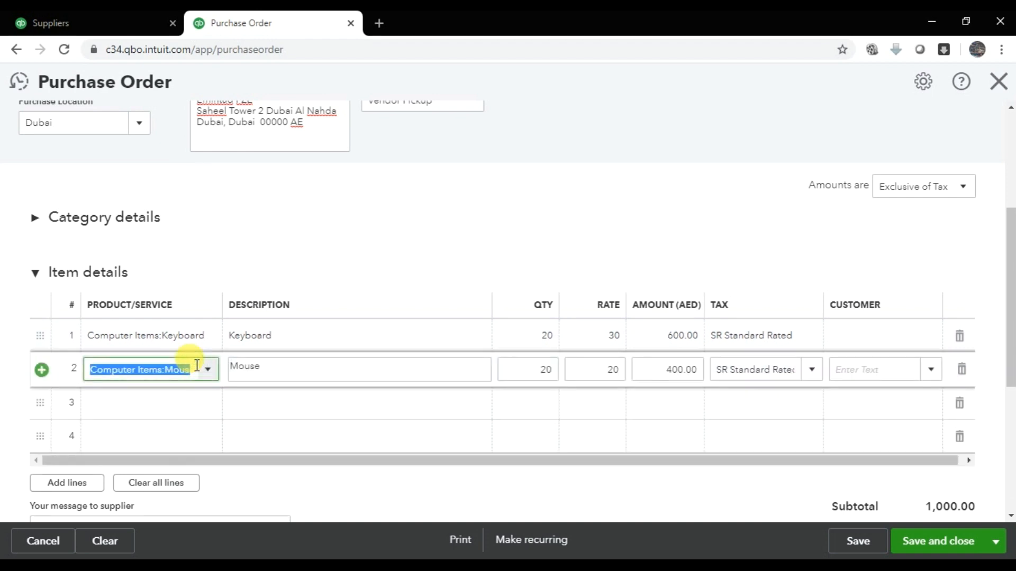
pyautogui.write('Mouse')
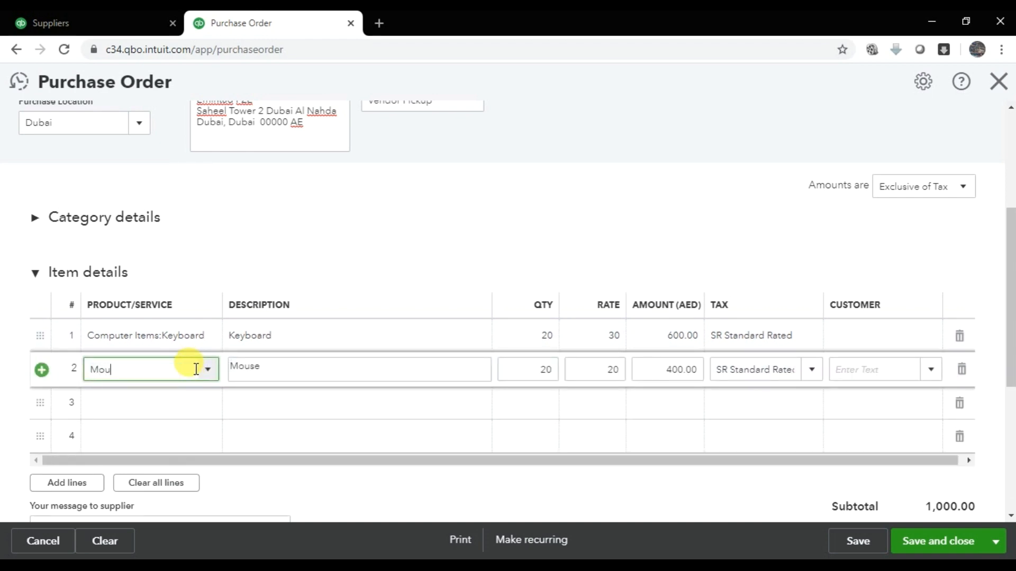
pyautogui.click(215, 429)
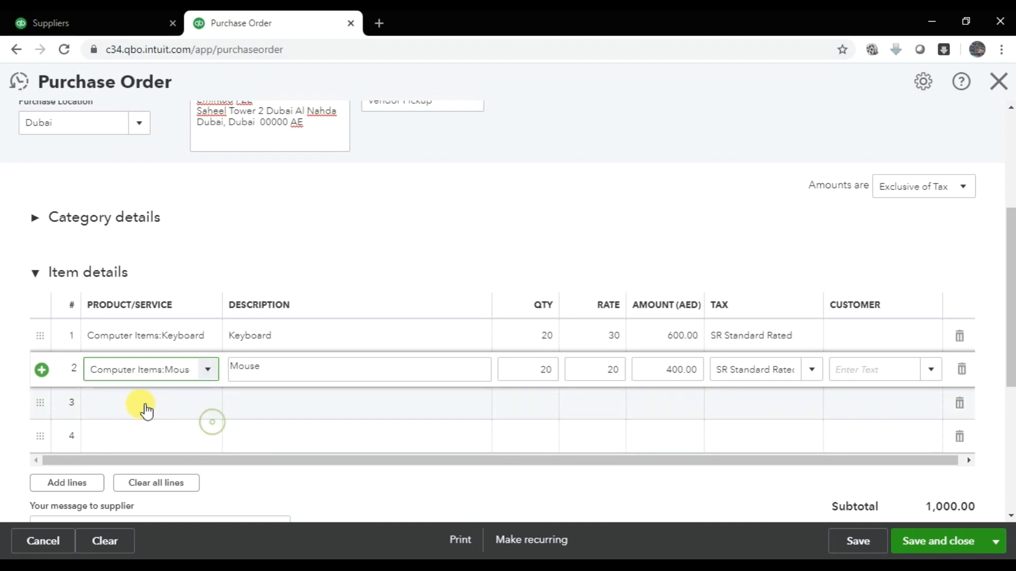
pyautogui.click(141, 402)
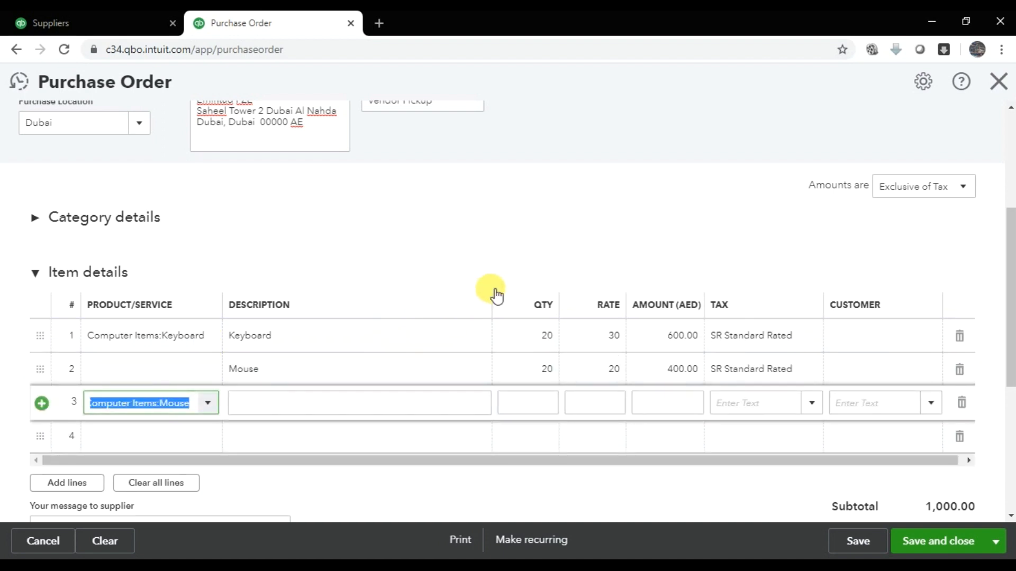
pyautogui.scroll(-3, 419, 322)
pyautogui.click(162, 226)
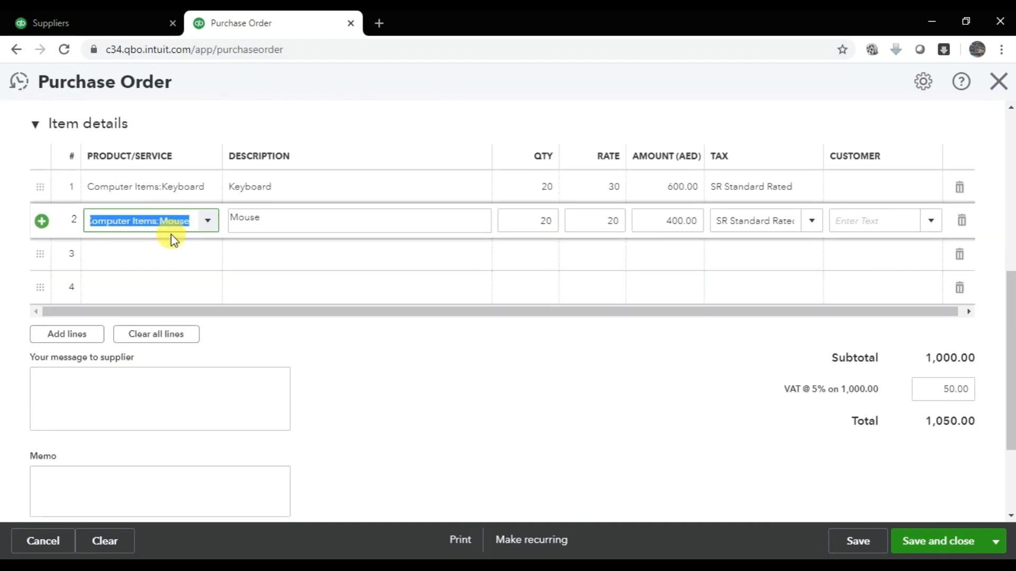
pyautogui.click(267, 226)
pyautogui.press('Tab')
pyautogui.press('Tab')
pyautogui.press('Tab')
pyautogui.press('Tab')
pyautogui.press('Tab')
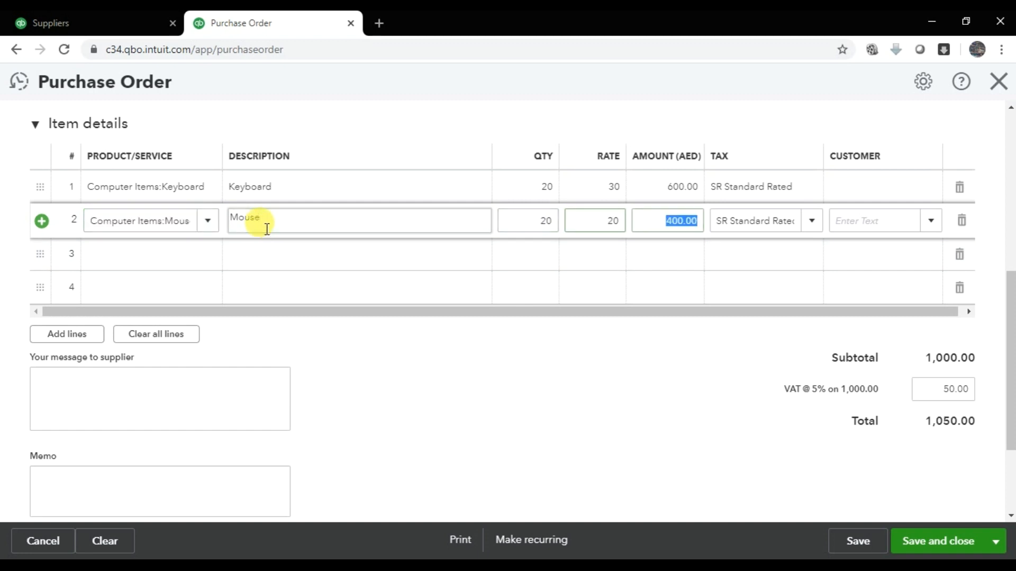
pyautogui.press('Tab')
pyautogui.press('Tab')
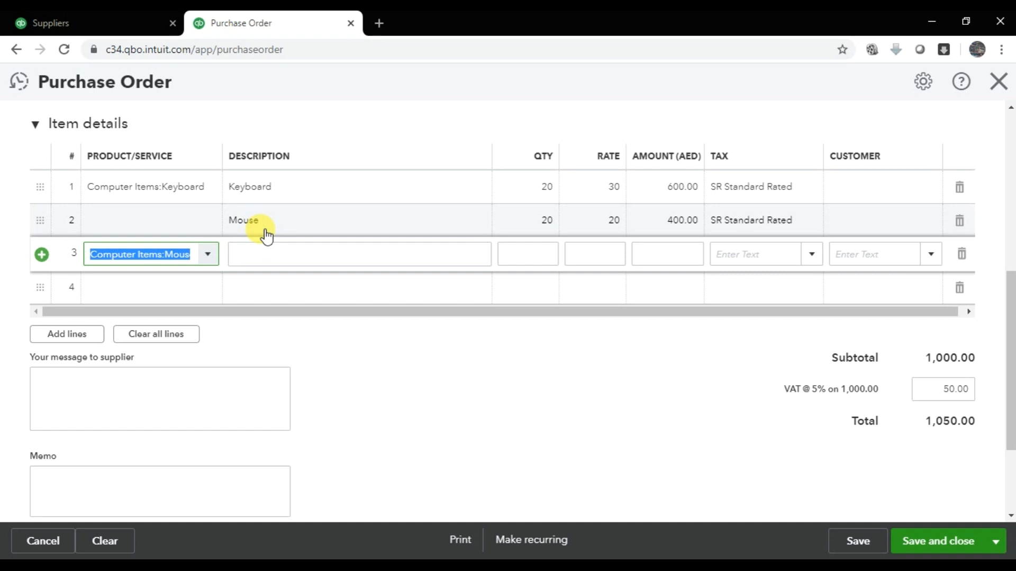
# - Add line 3 as CPU, description CPU, 20 at 80, with SR Standard Rated 5% tax
pyautogui.write('cpu')
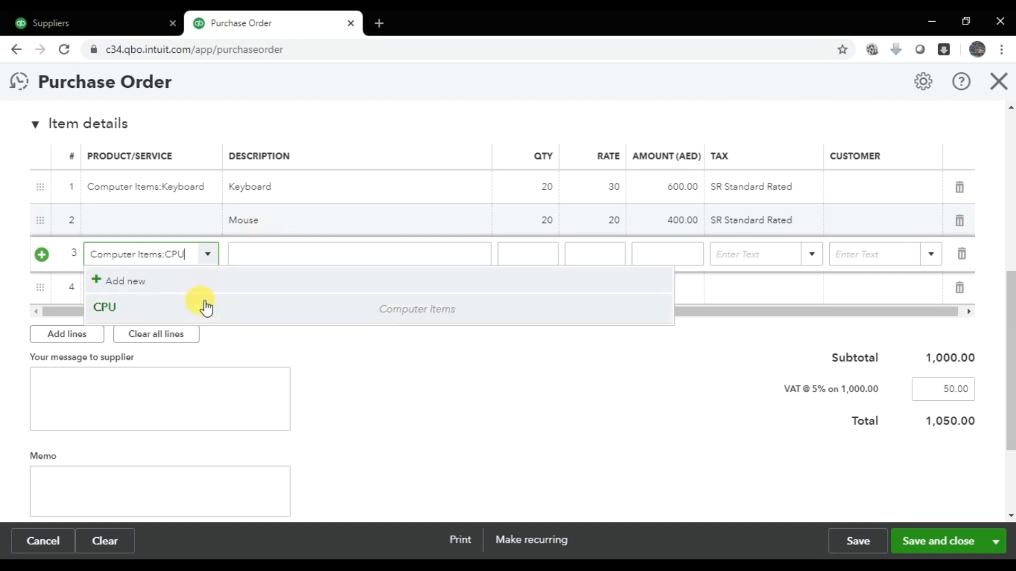
pyautogui.click(204, 304)
pyautogui.press('Tab')
pyautogui.write('CPU')
pyautogui.press('Tab')
pyautogui.write('20')
pyautogui.press('Tab')
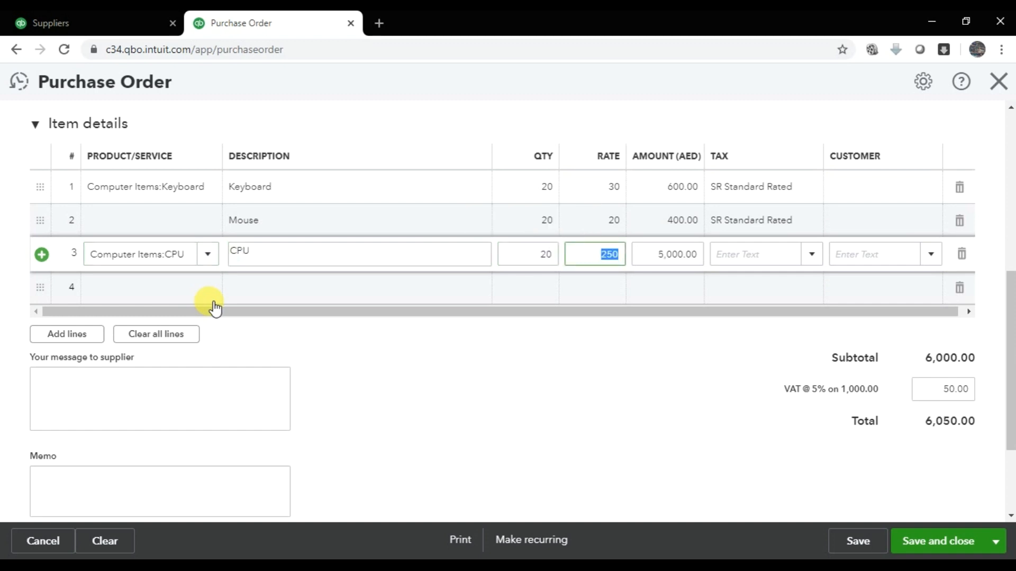
pyautogui.write('80')
pyautogui.press('Tab')
pyautogui.press('Tab')
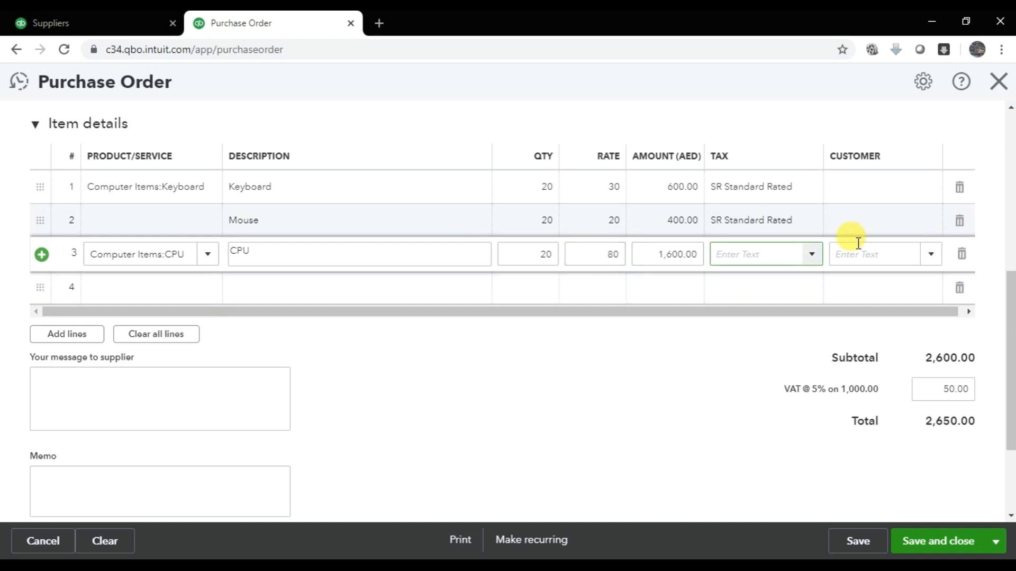
pyautogui.click(811, 255)
pyautogui.click(767, 336)
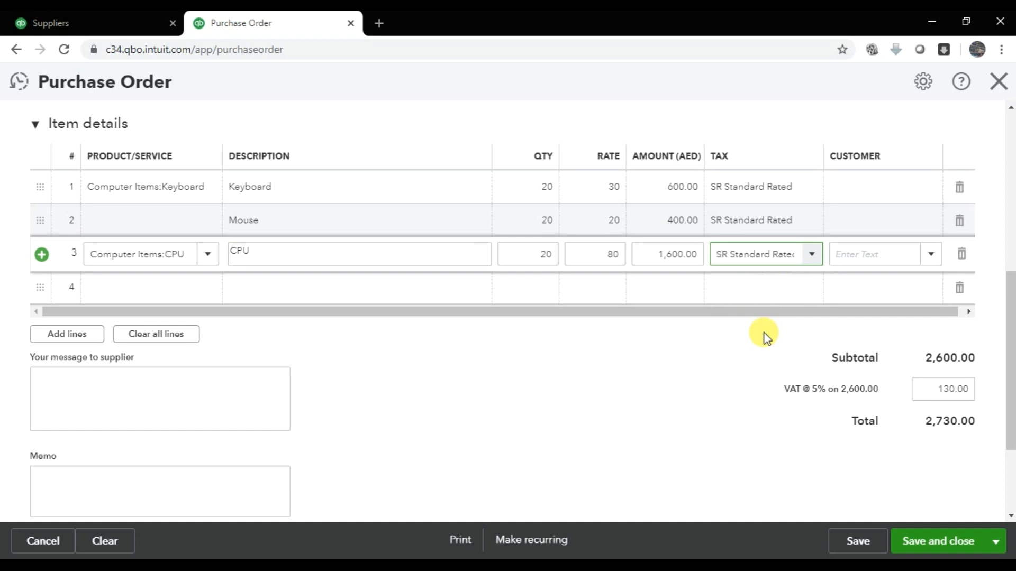
pyautogui.press('Tab')
pyautogui.press('Tab')
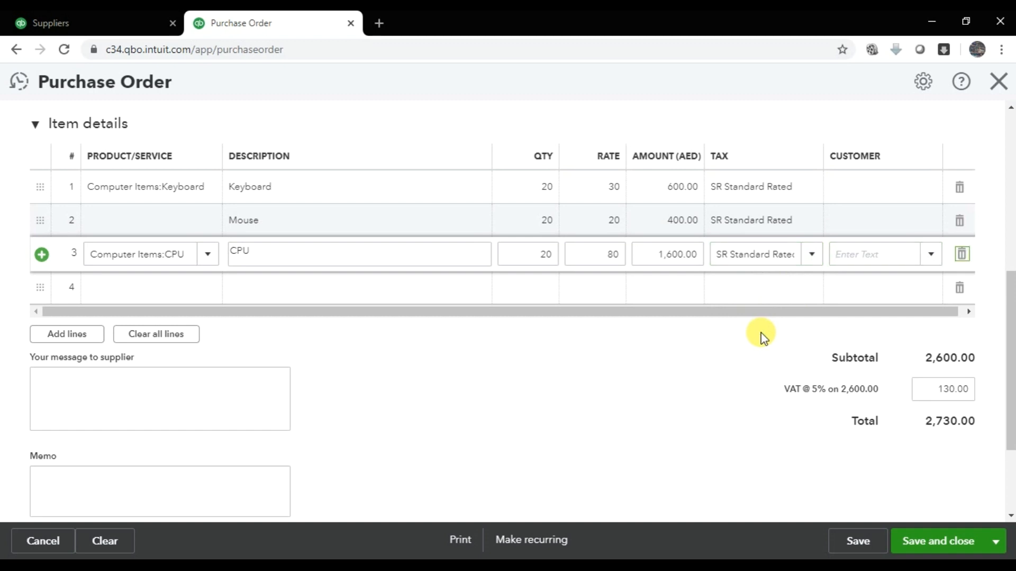
pyautogui.press('Tab')
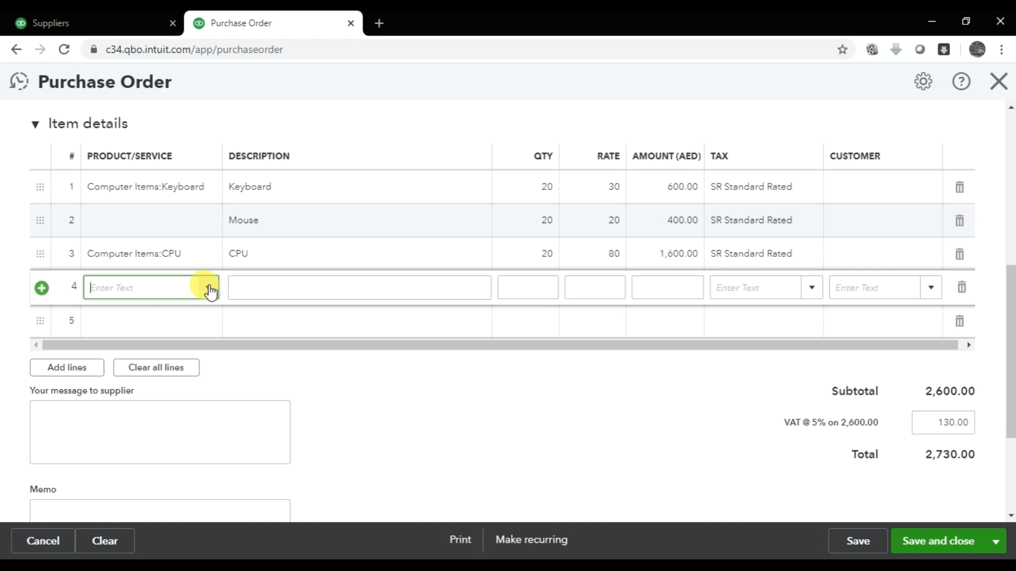
# - Add line 4 as Monitor, description Monitor, 20 at 60, with SR Standard Rated 5% tax
pyautogui.write('Mo')
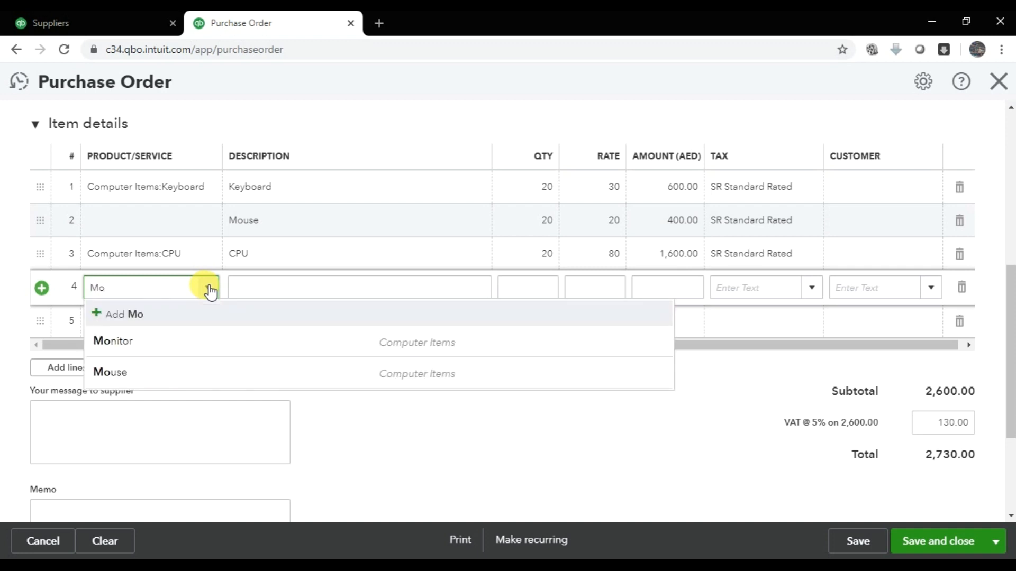
pyautogui.click(144, 341)
pyautogui.press('Tab')
pyautogui.write('Monitor')
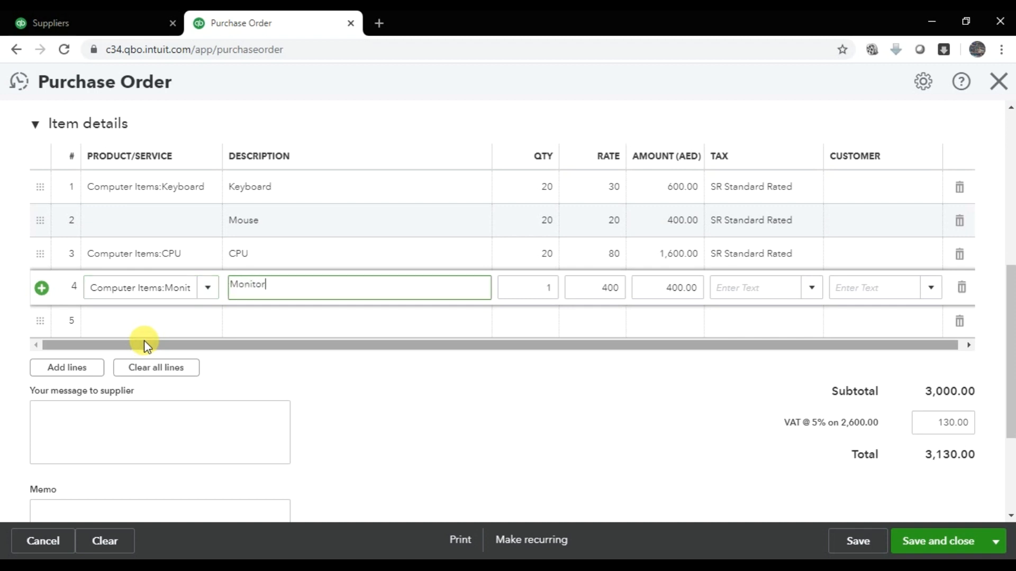
pyautogui.press('Tab')
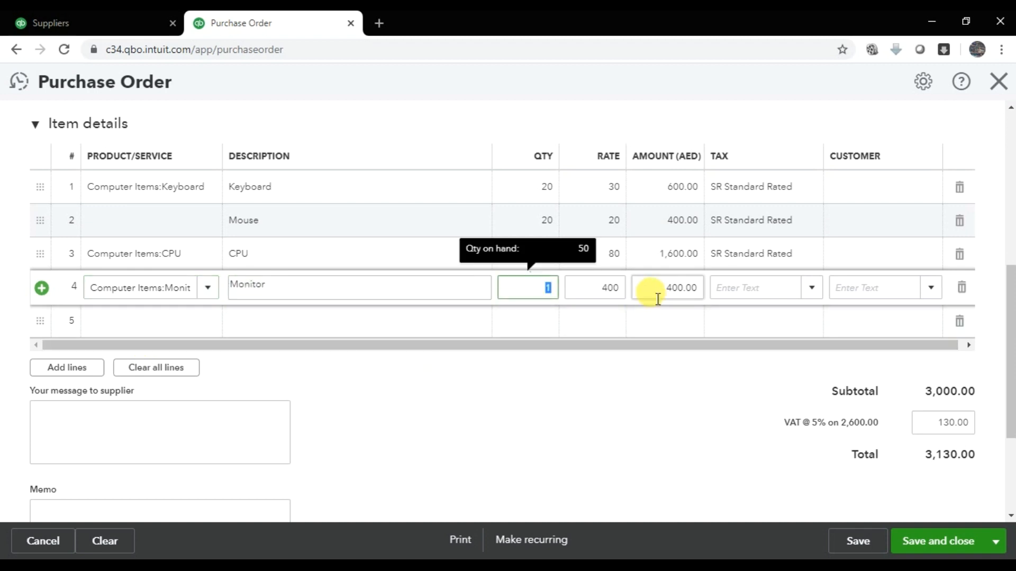
pyautogui.write('20')
pyautogui.press('Tab')
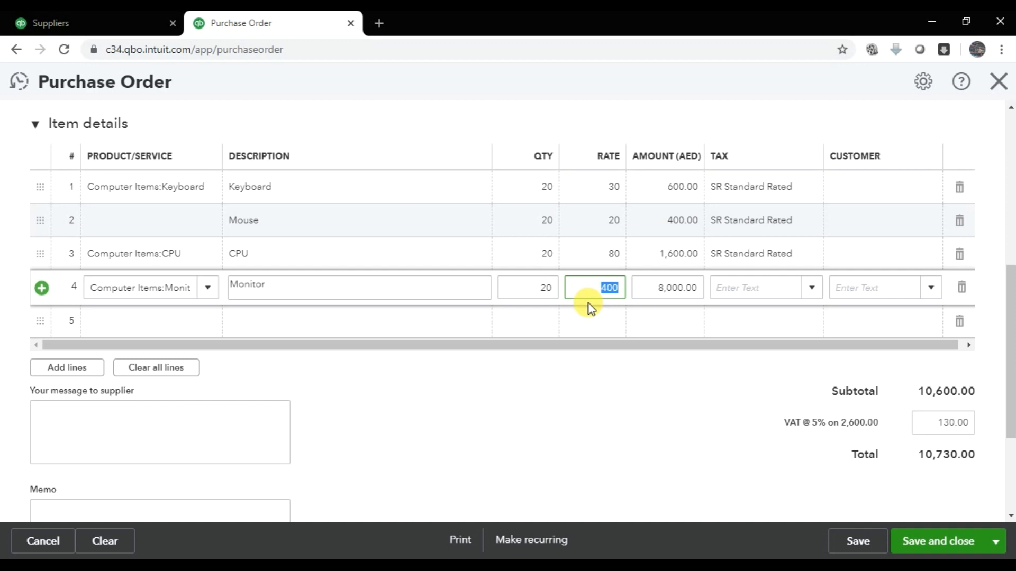
pyautogui.write('60')
pyautogui.press('Tab')
pyautogui.press('Tab')
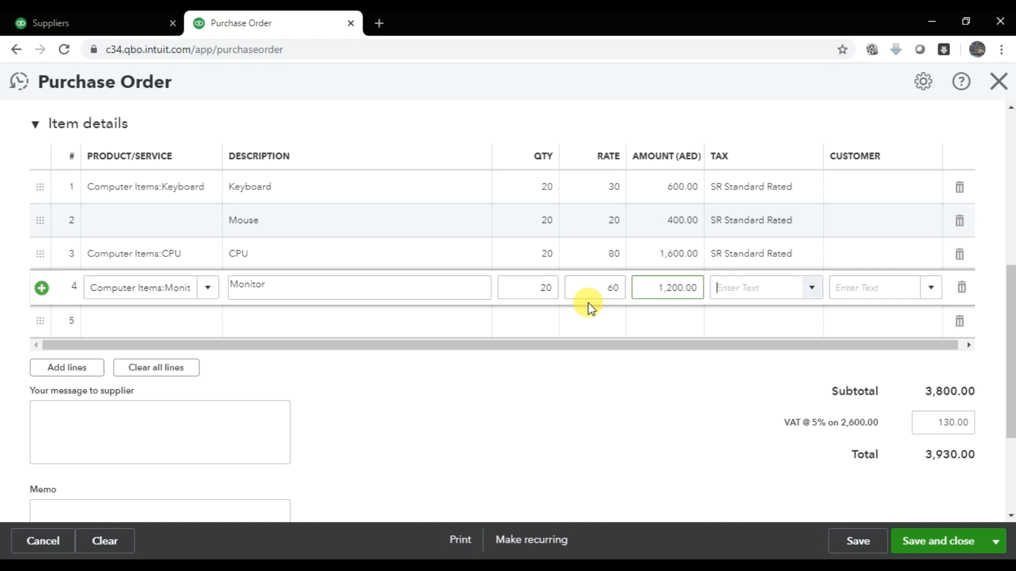
pyautogui.click(814, 289)
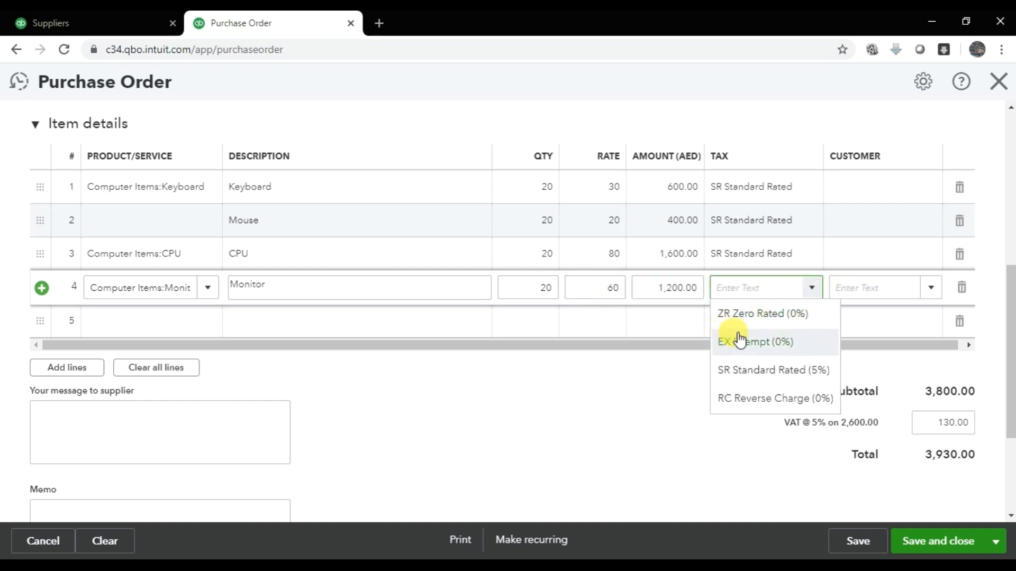
pyautogui.click(775, 369)
pyautogui.press('Tab')
pyautogui.press('Tab')
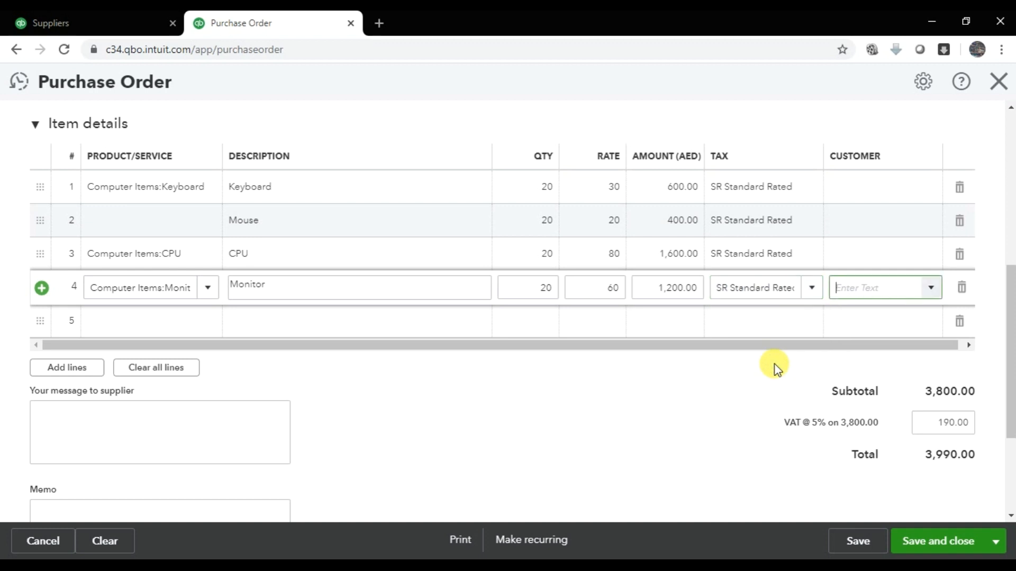
pyautogui.click(166, 312)
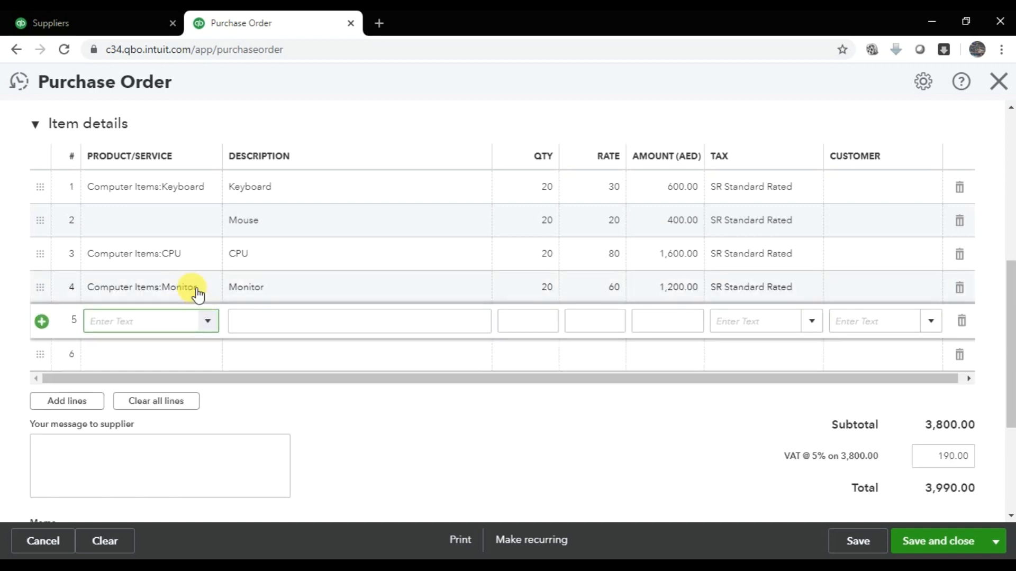
# - Cancel the accidental new product and add Hard Disk on line 5: 20 at 200, SR tax
pyautogui.write('Computer Items:Hard Diskd')
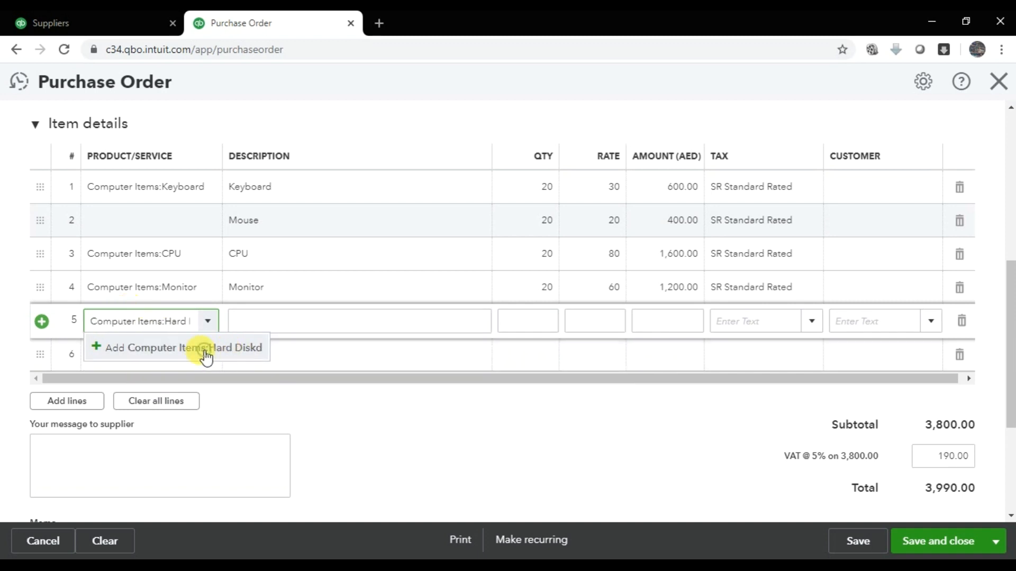
pyautogui.click(204, 350)
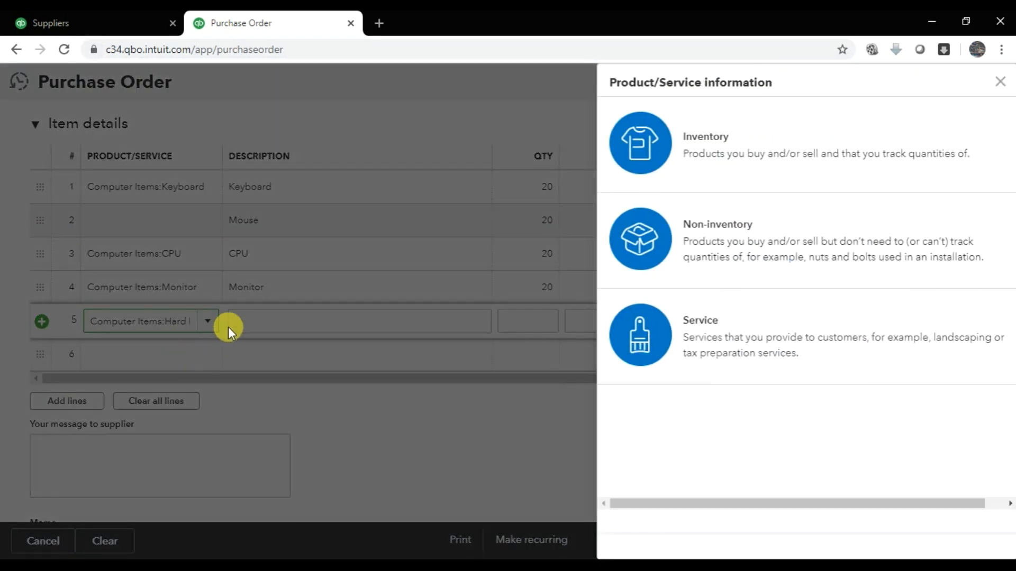
pyautogui.click(1000, 82)
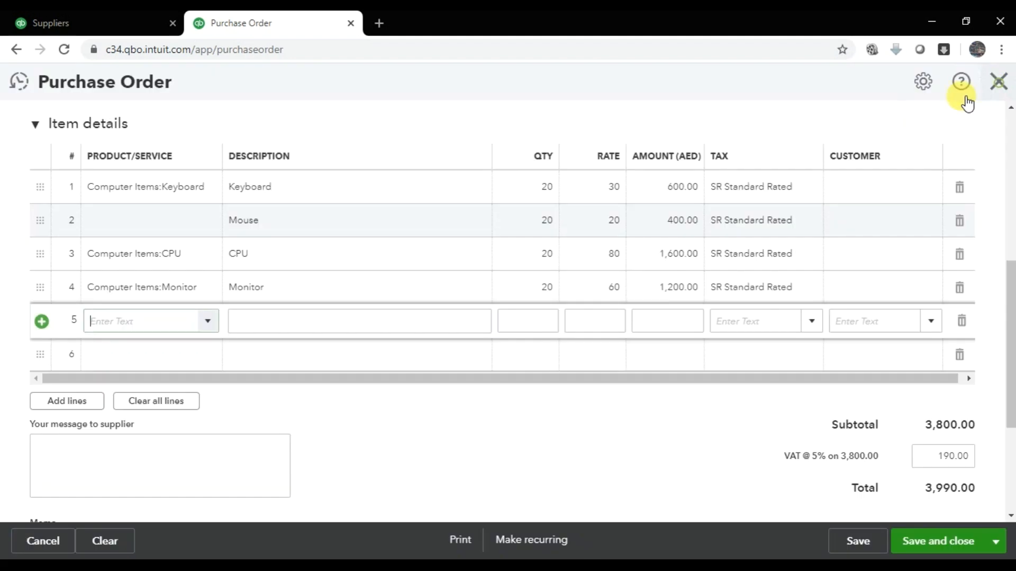
pyautogui.click(210, 323)
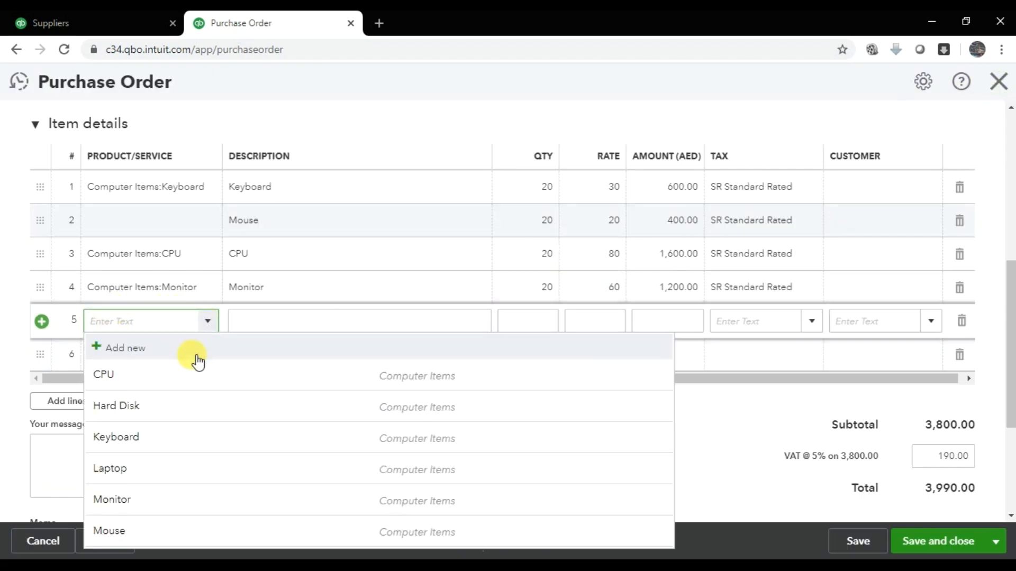
pyautogui.press('Tab')
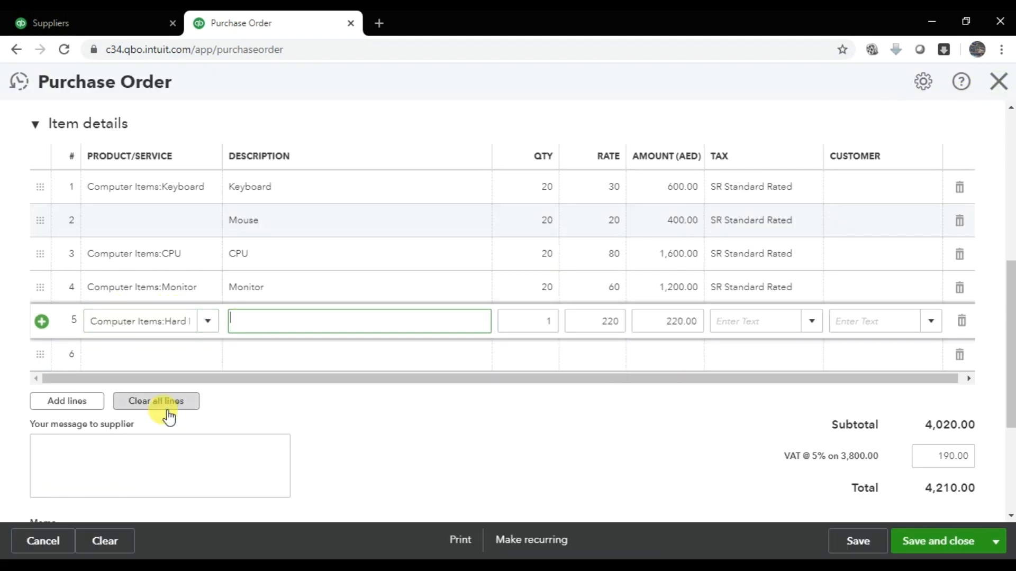
pyautogui.write('Hard Disk')
pyautogui.press('Tab')
pyautogui.write('20')
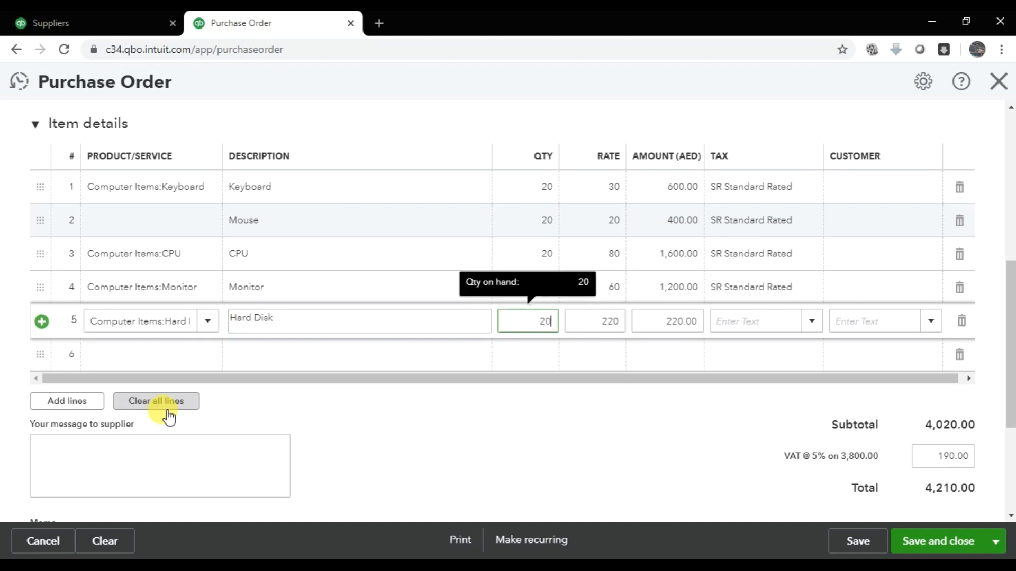
pyautogui.press('Tab')
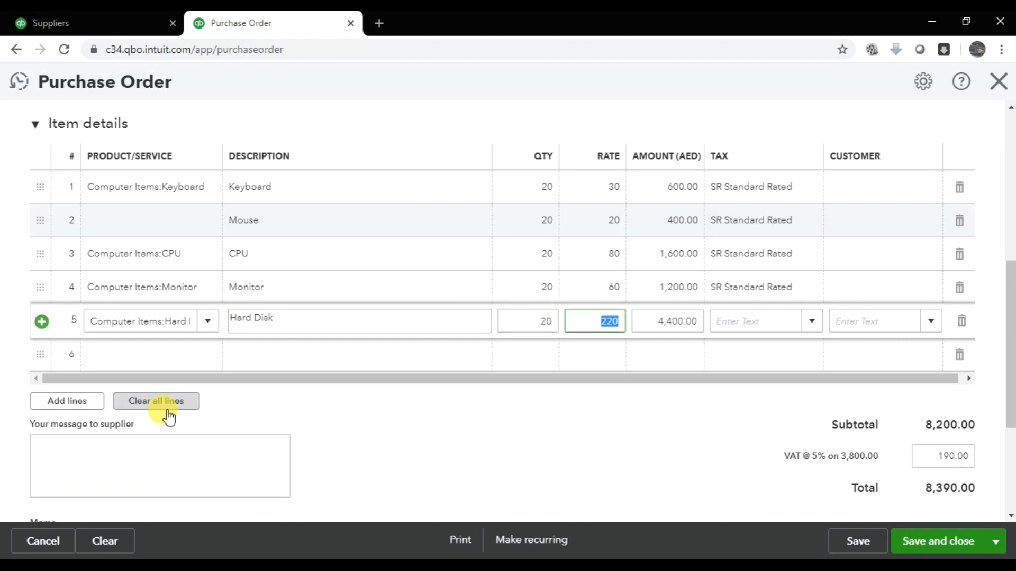
pyautogui.write('200')
pyautogui.press('Tab')
pyautogui.press('Tab')
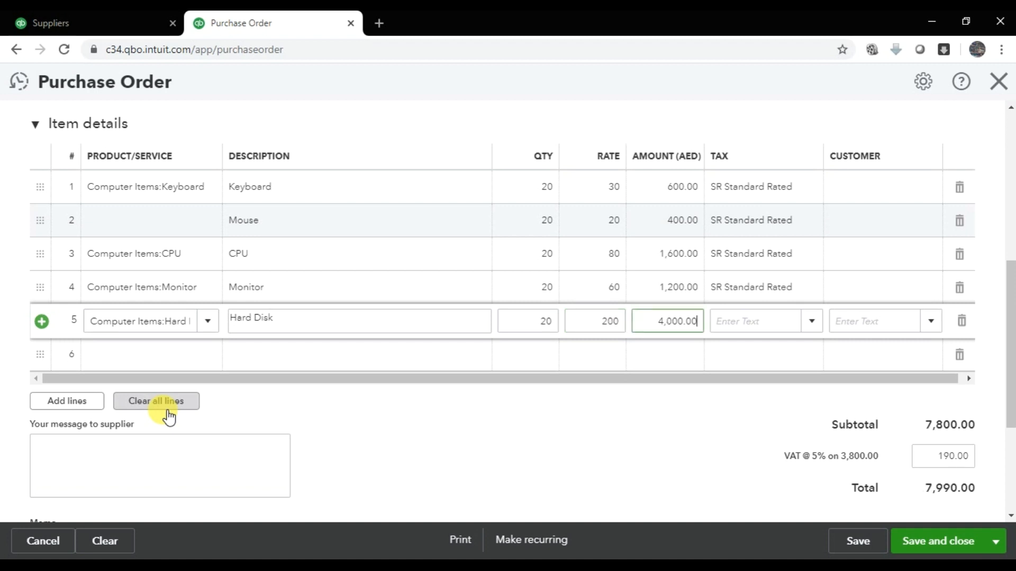
pyautogui.click(811, 327)
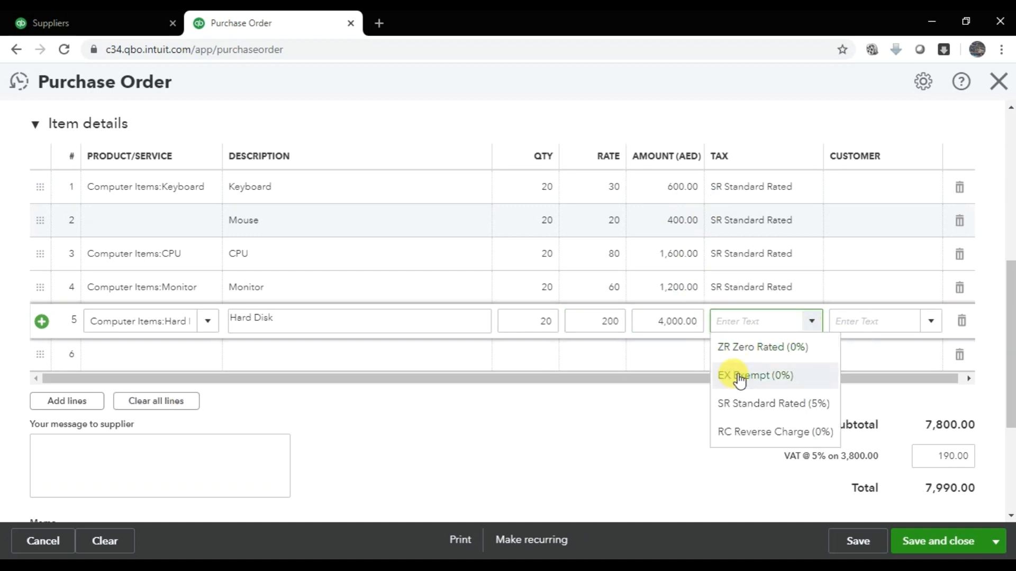
pyautogui.click(746, 403)
pyautogui.press('Tab')
pyautogui.press('Tab')
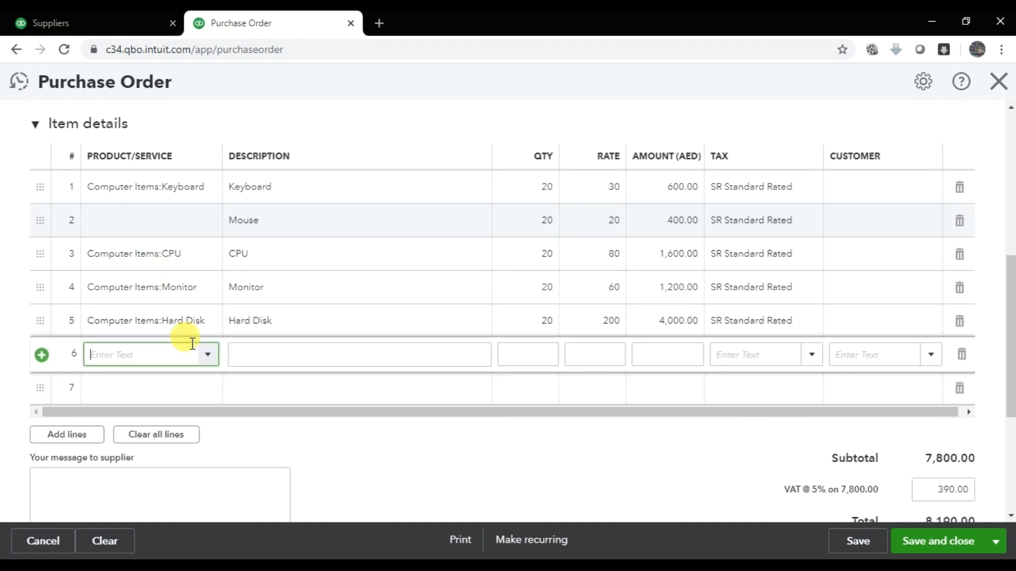
# - Add Laptop on line 6, described Laptops, 20 at 2,500 with SR Standard Rated tax
pyautogui.write('Computer Items:Lapto')
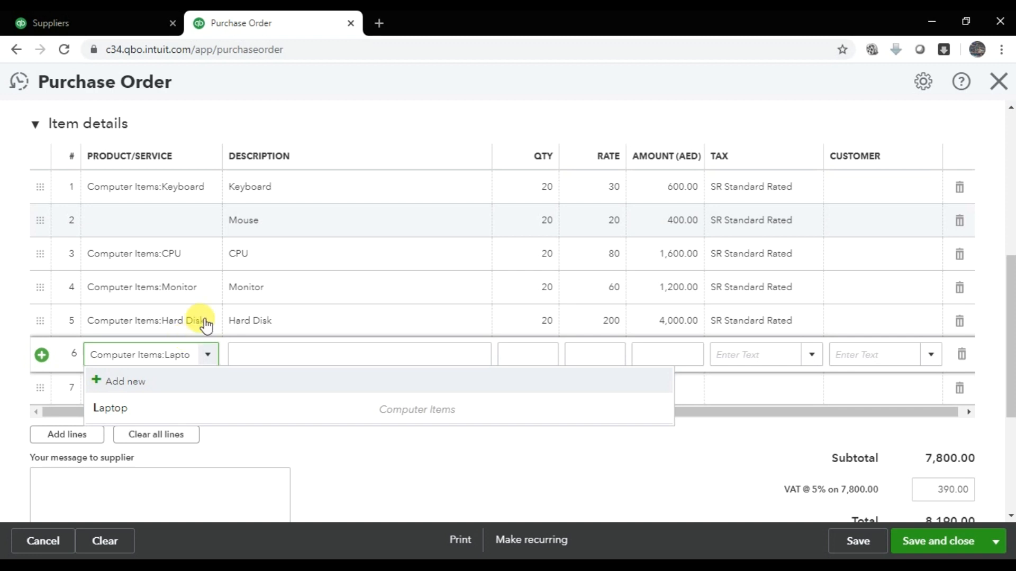
pyautogui.click(263, 407)
pyautogui.press('Tab')
pyautogui.write('Laptops')
pyautogui.press('Tab')
pyautogui.write('20')
pyautogui.press('Tab')
pyautogui.write('2500')
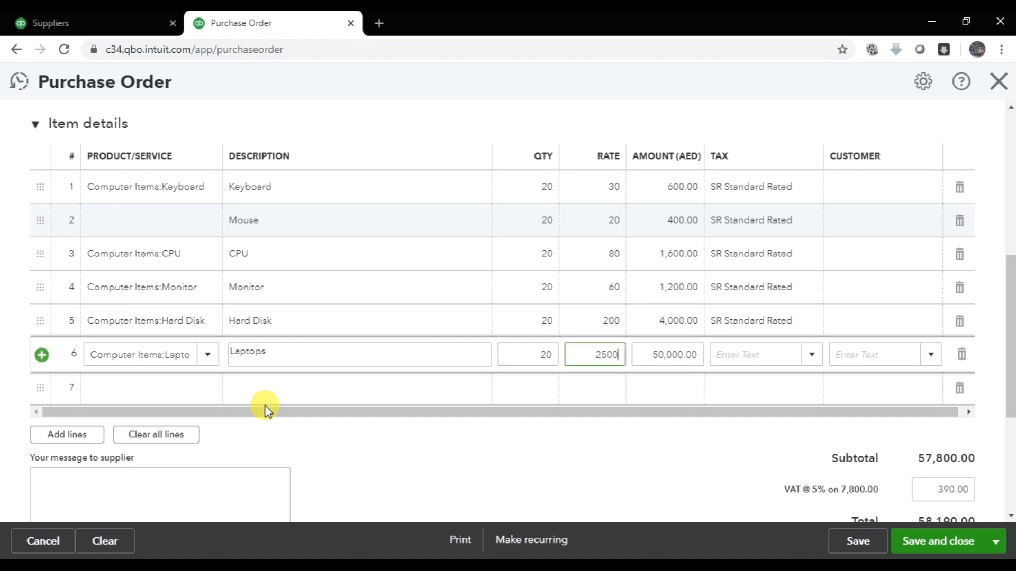
pyautogui.press('Tab')
pyautogui.press('Tab')
pyautogui.click(812, 355)
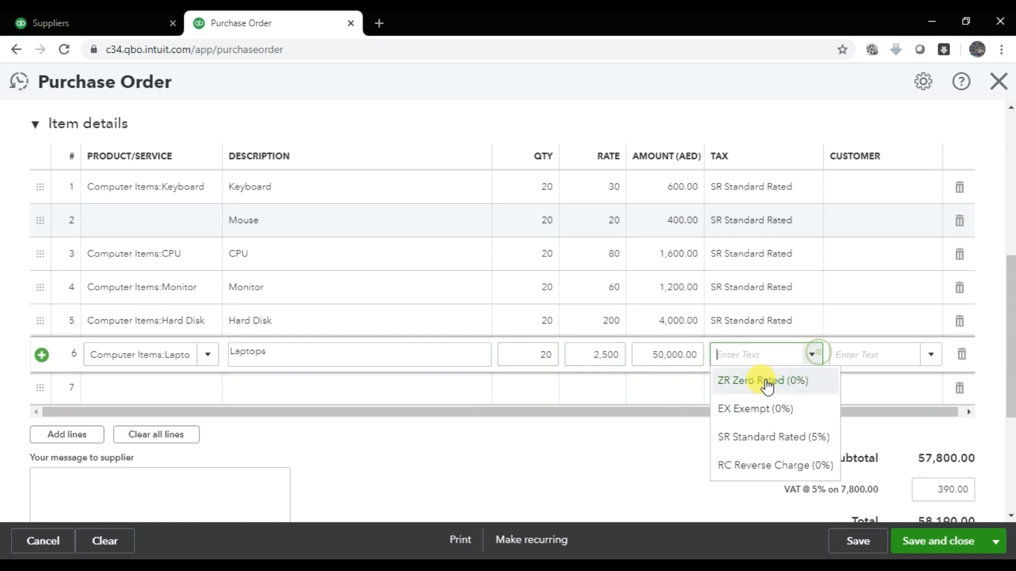
pyautogui.click(790, 437)
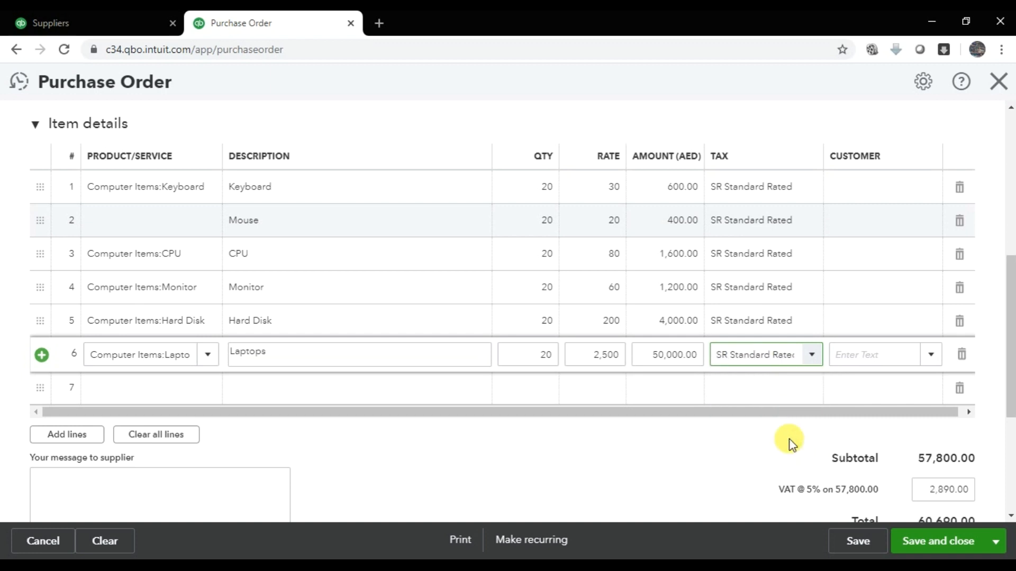
pyautogui.click(331, 217)
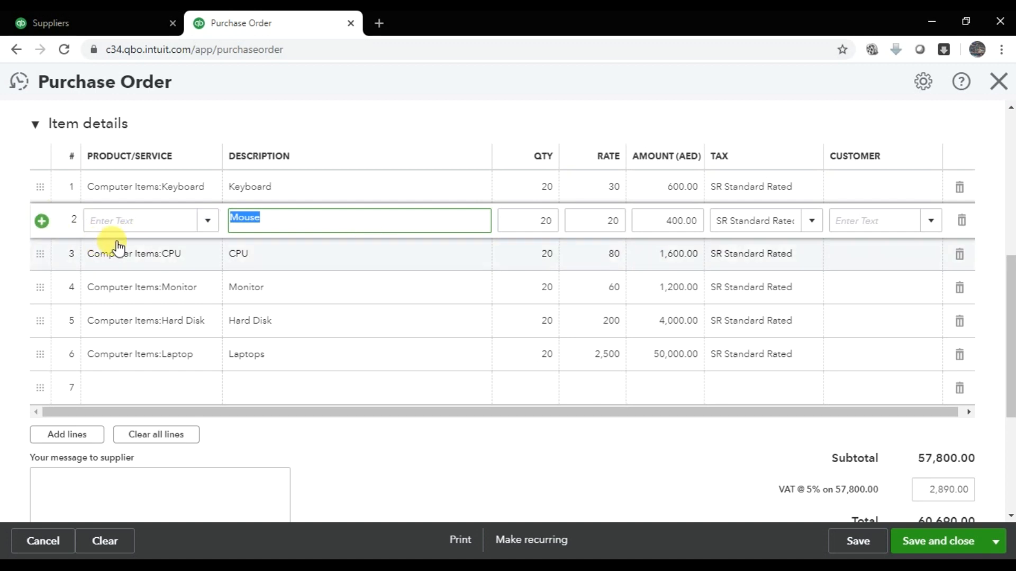
# - Delete the productless Mouse line and add a Mouse product line 6 described 'Mouse'
pyautogui.click(962, 228)
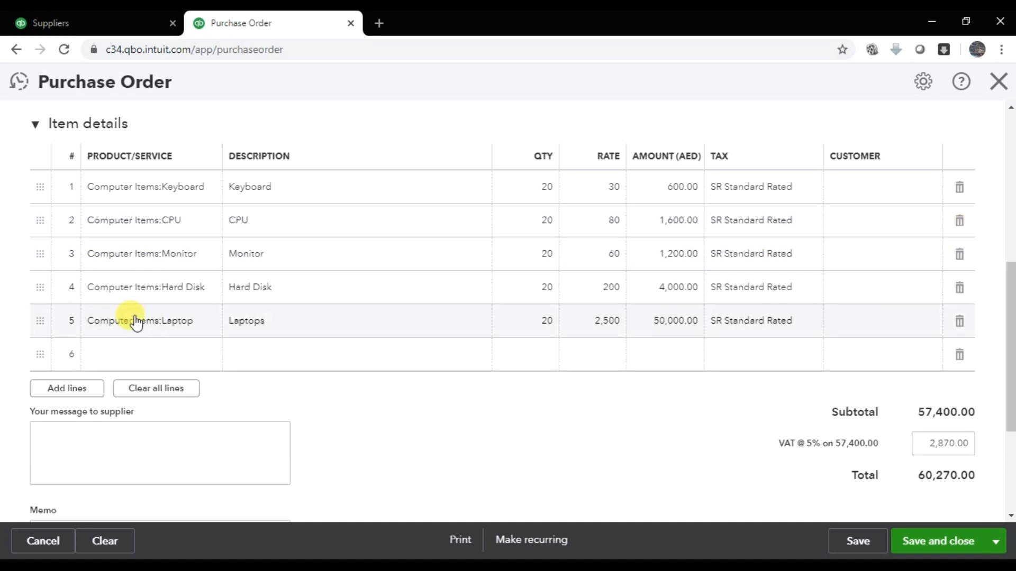
pyautogui.click(168, 371)
pyautogui.write('Mous')
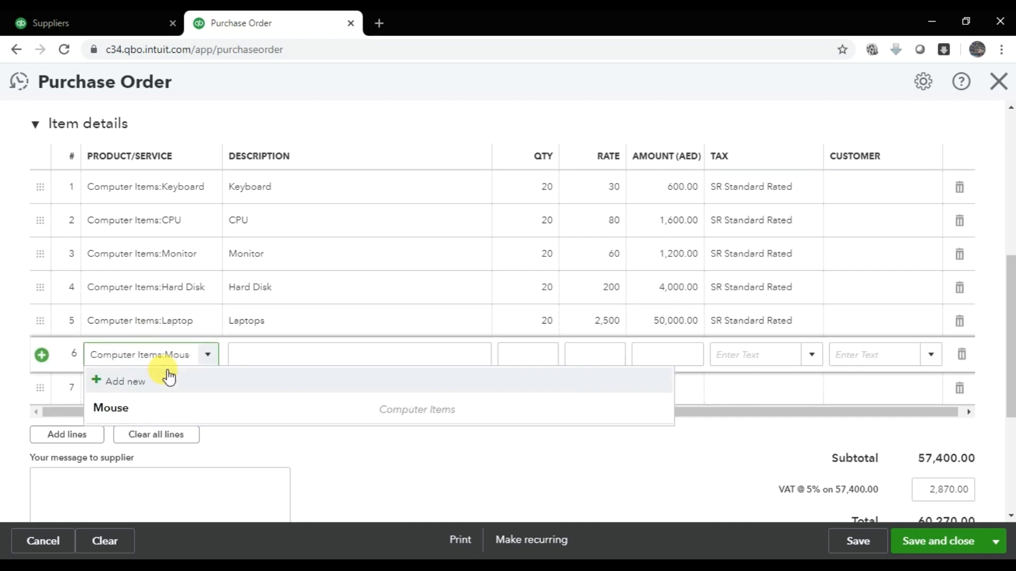
pyautogui.click(132, 409)
pyautogui.write('Mouse')
pyautogui.press('Tab')
# - Give the Mouse line quantity 20, rate 20 and SR Standard Rated (5%) tax
pyautogui.write('20')
pyautogui.press('Tab')
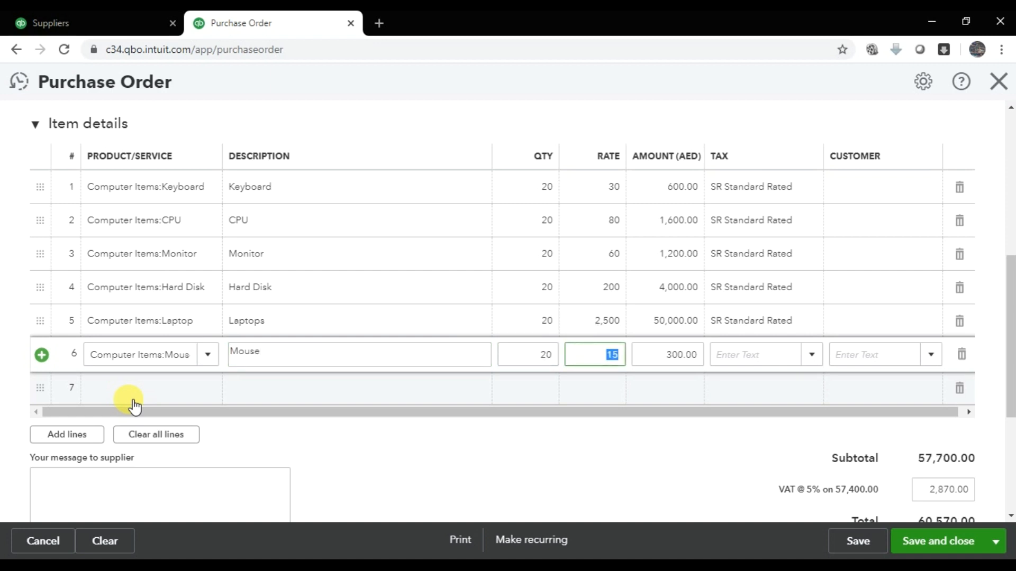
pyautogui.write('20')
pyautogui.press('Tab')
pyautogui.press('Tab')
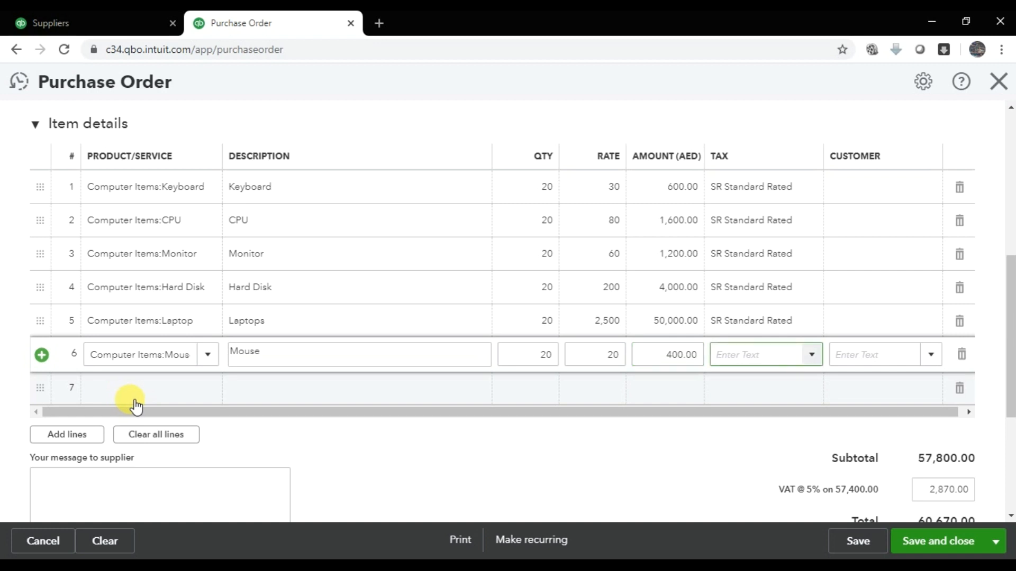
pyautogui.click(811, 354)
pyautogui.click(786, 438)
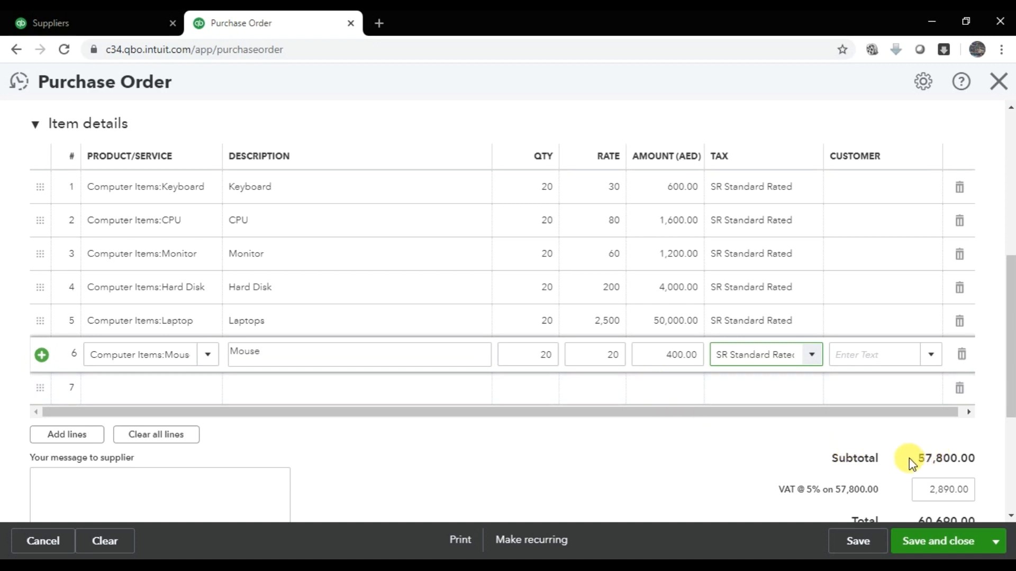
pyautogui.moveTo(909, 458); pyautogui.dragTo(962, 467)
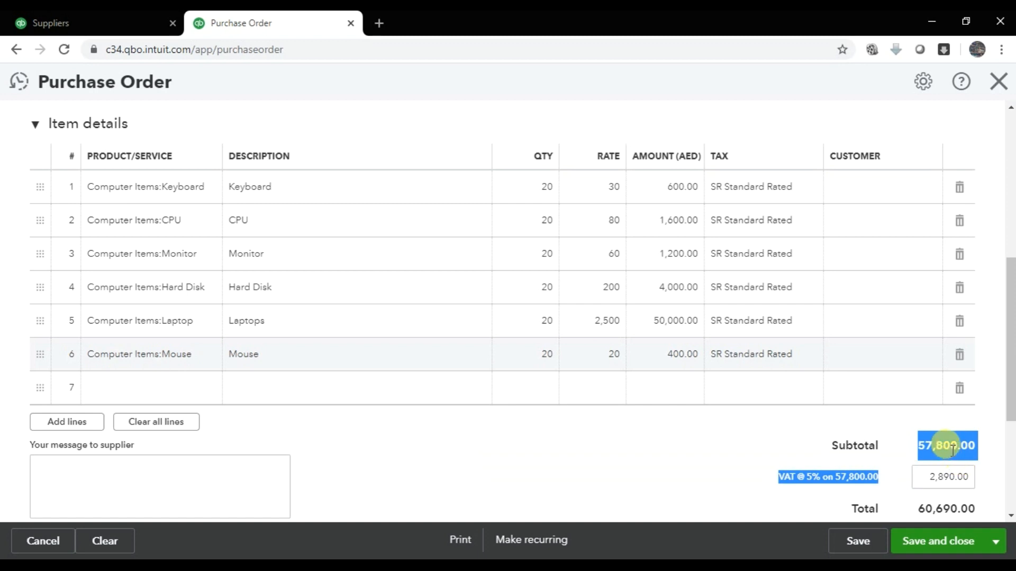
# - Point out the VAT @ 5% amount of 2,890.00 and the order totals
pyautogui.click(887, 470)
pyautogui.moveTo(777, 476); pyautogui.dragTo(927, 486)
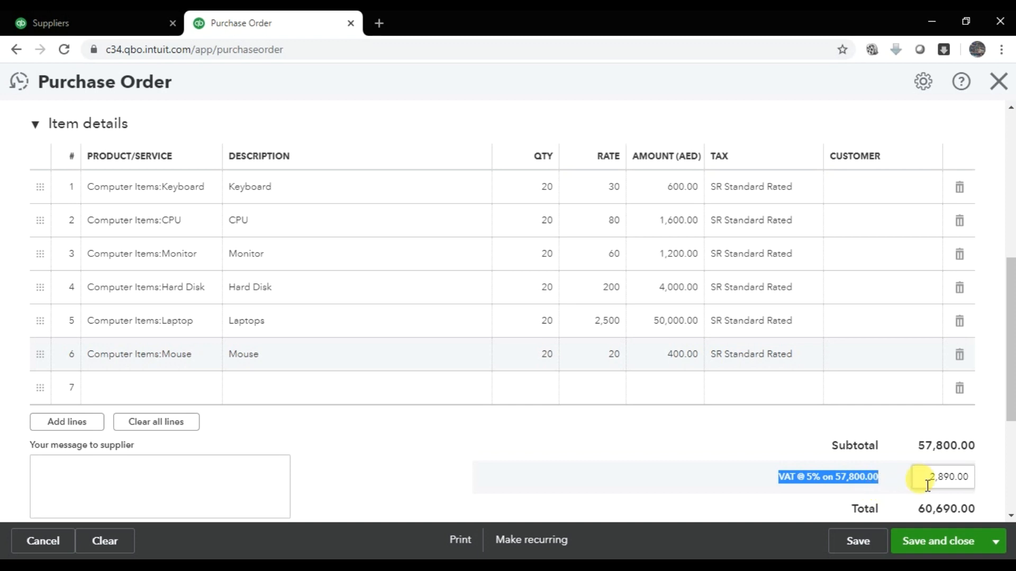
pyautogui.click(927, 485)
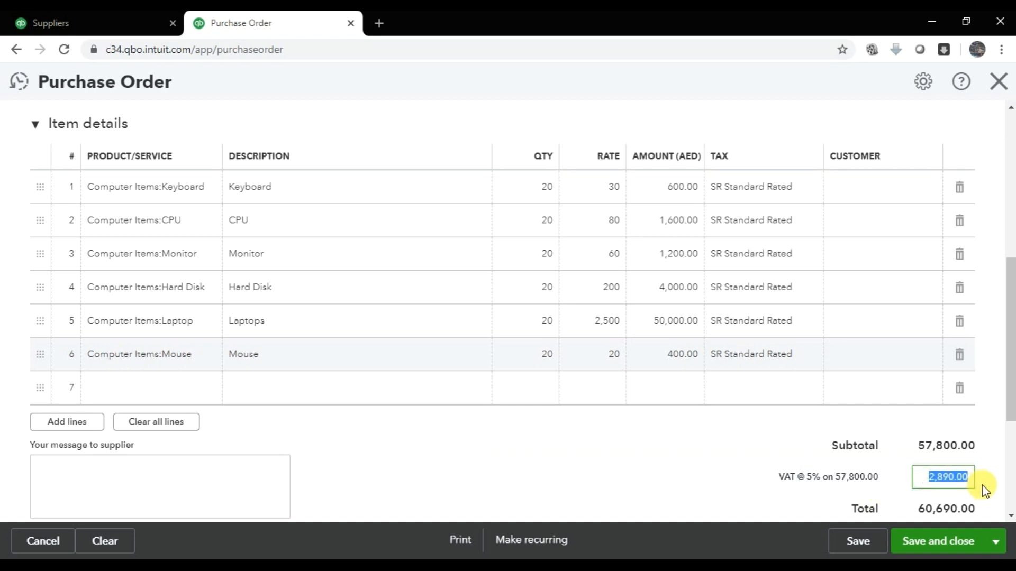
pyautogui.scroll(-1, 982, 485)
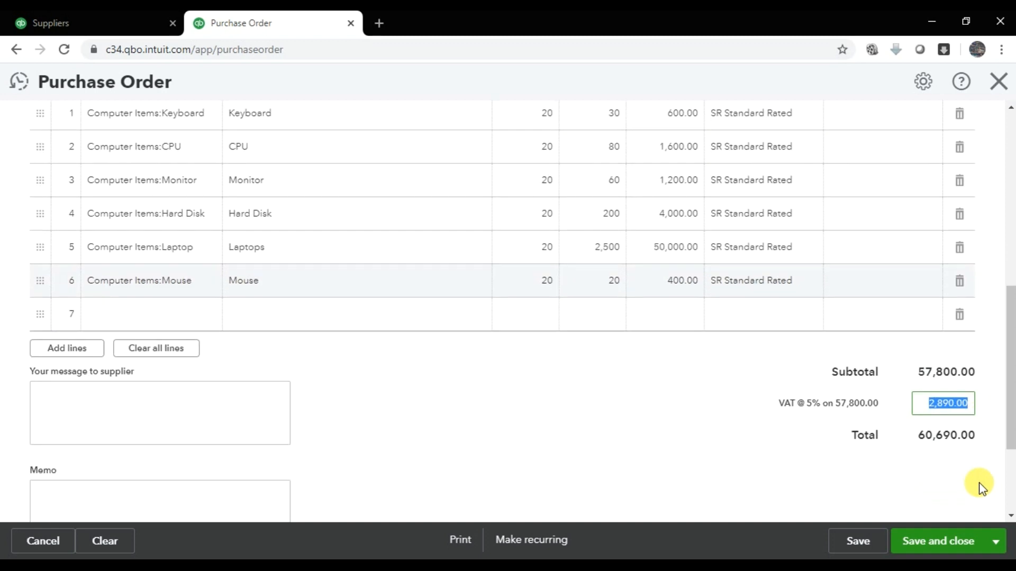
pyautogui.moveTo(917, 434); pyautogui.dragTo(978, 442)
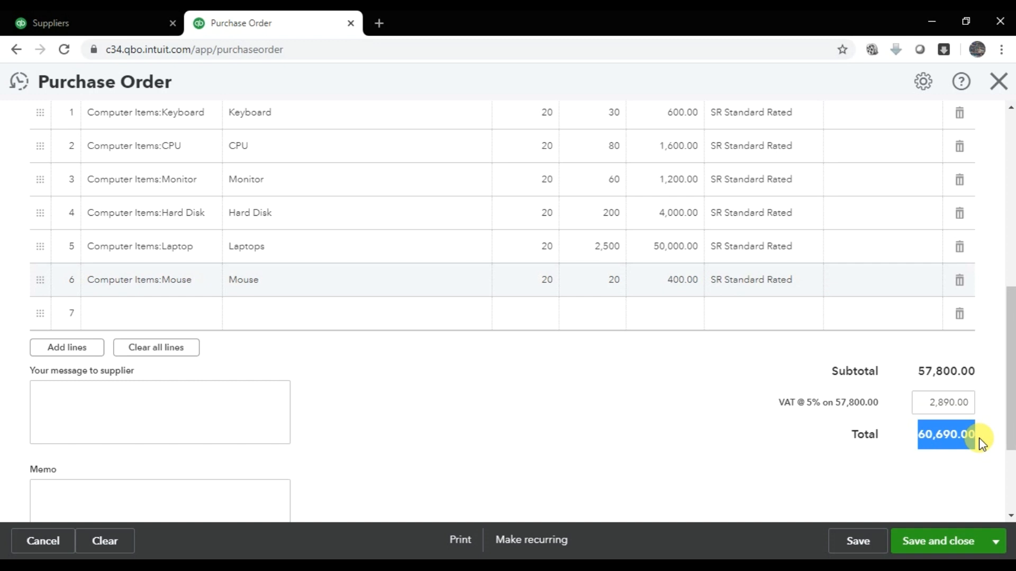
pyautogui.scroll(-2, 979, 442)
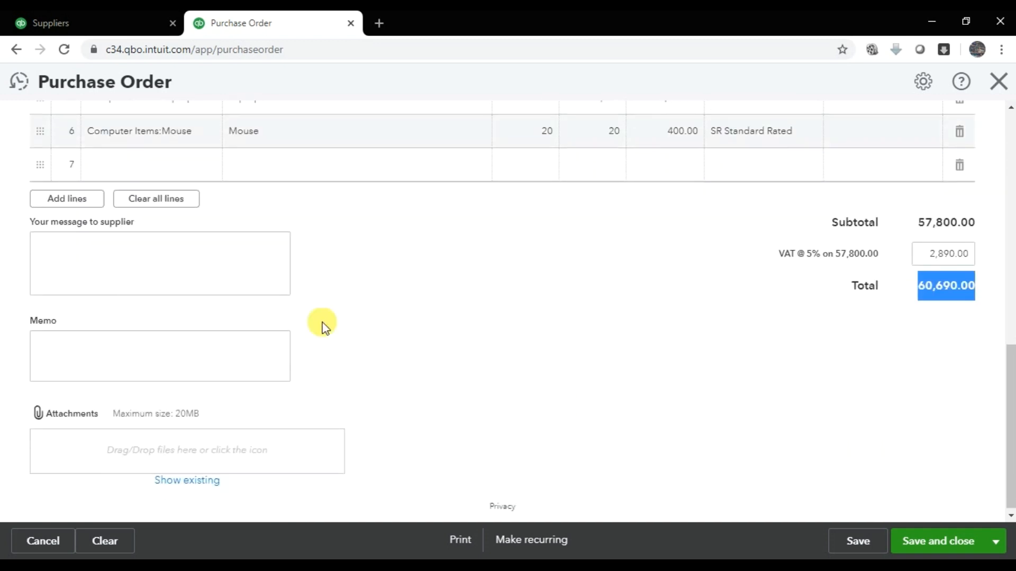
# - Add the supplier message 'Handle the stock carefully' and save and close the purchase order
pyautogui.click(166, 261)
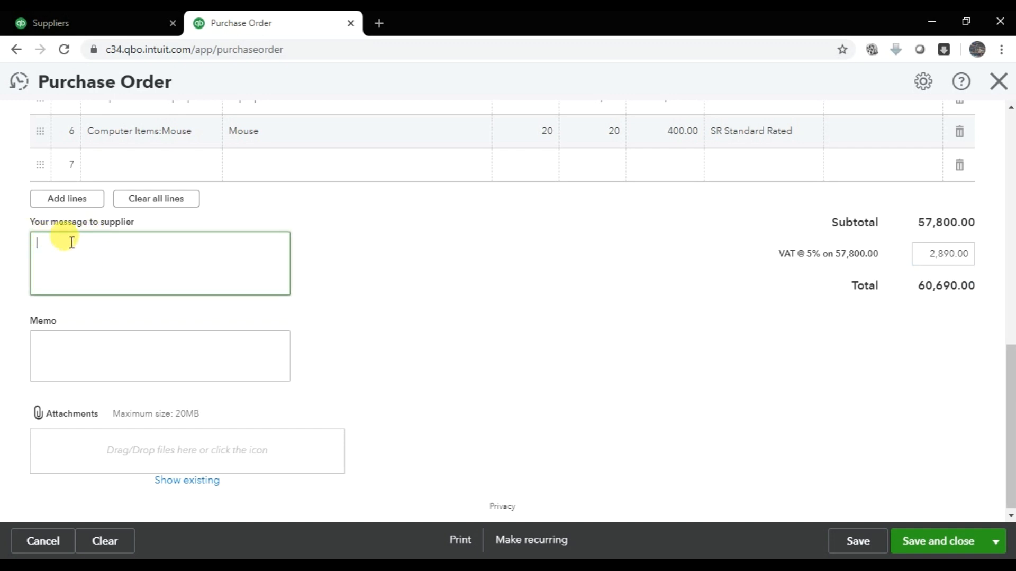
pyautogui.write('Handle the st')
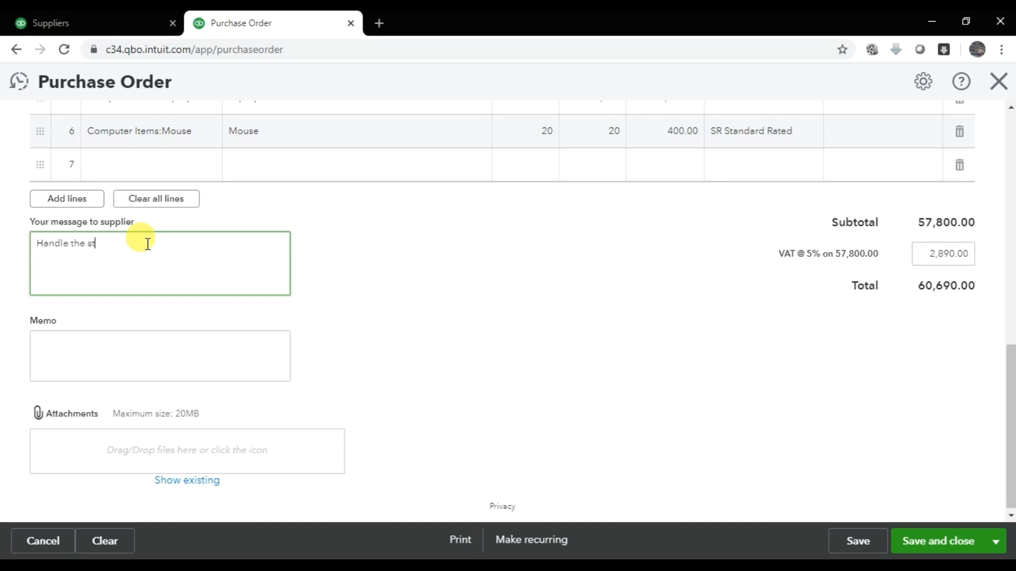
pyautogui.write('ock carefully')
pyautogui.click(84, 351)
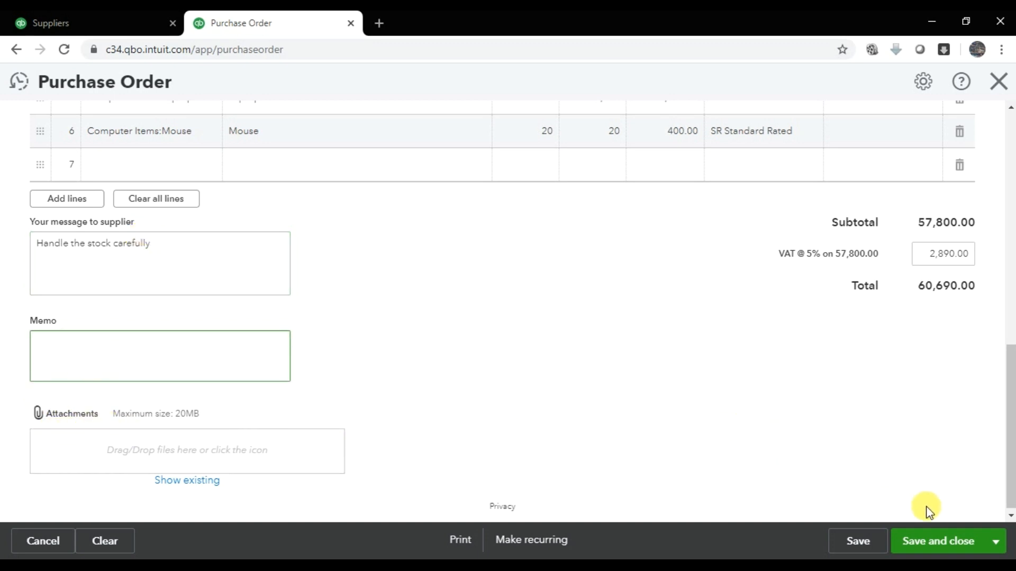
pyautogui.click(944, 541)
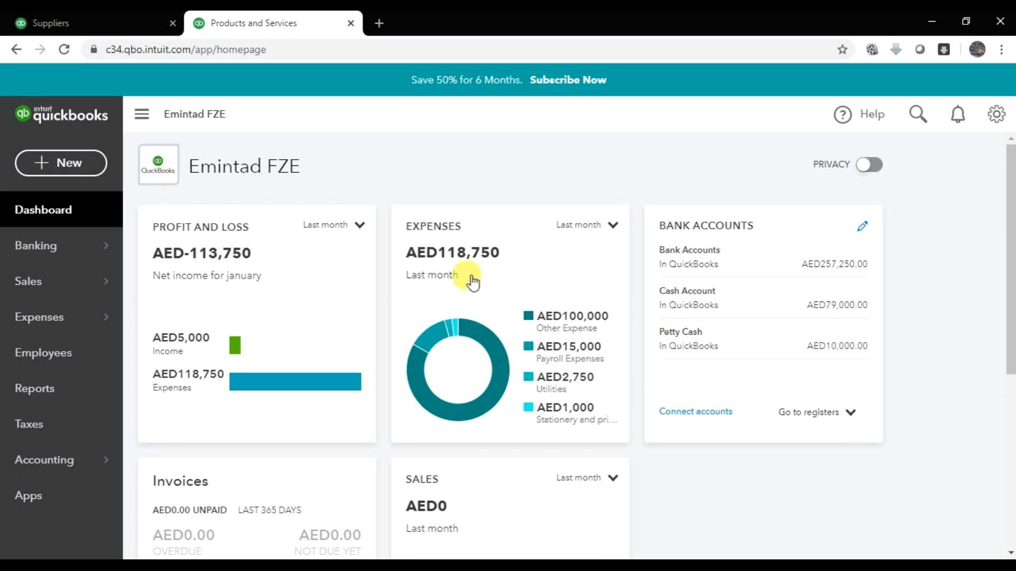
# - Return to the supplier tab, open Reports and show the Standard reports list
pyautogui.click(158, 31)
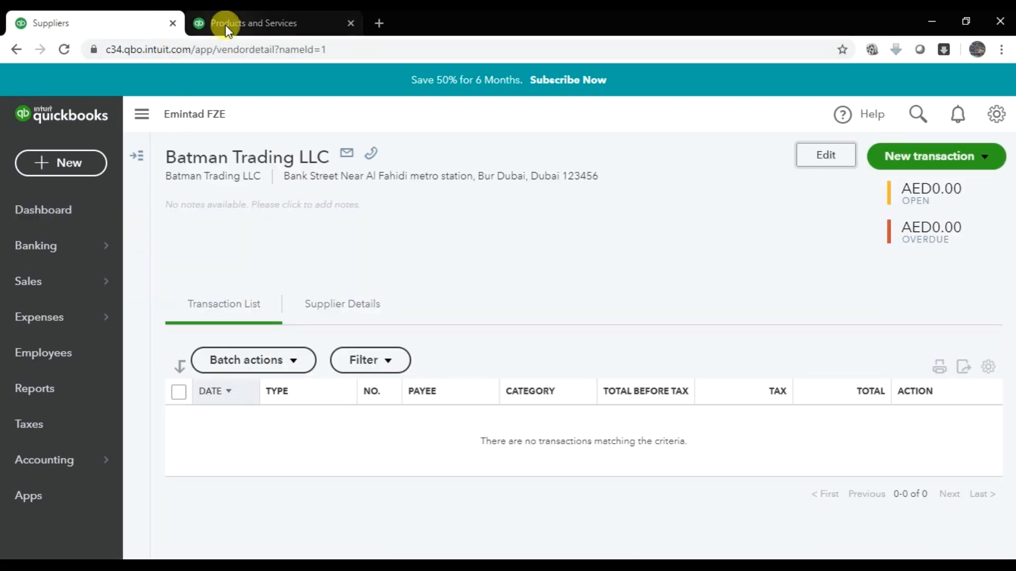
pyautogui.click(40, 390)
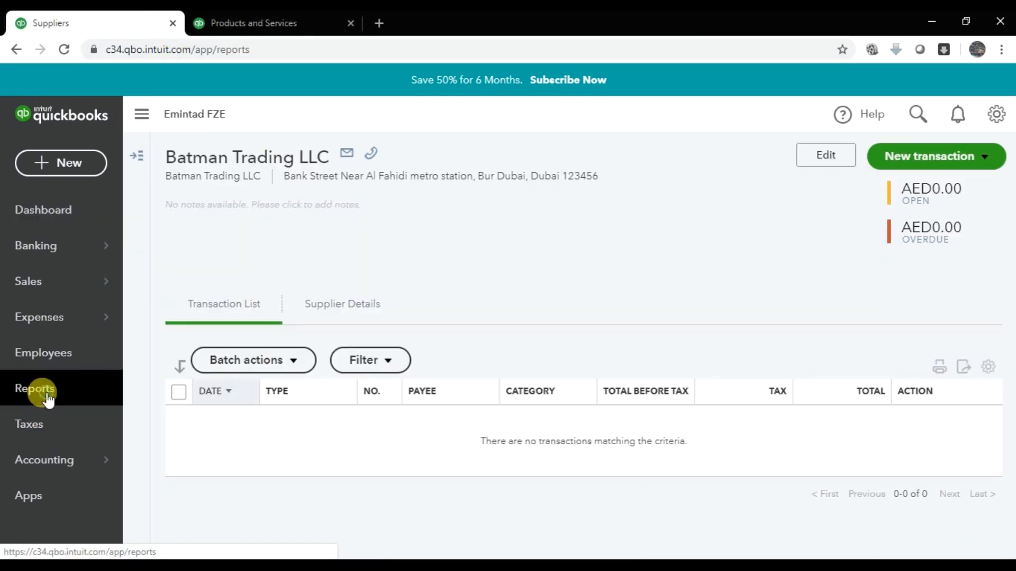
pyautogui.moveTo(113, 33); pyautogui.dragTo(344, 32)
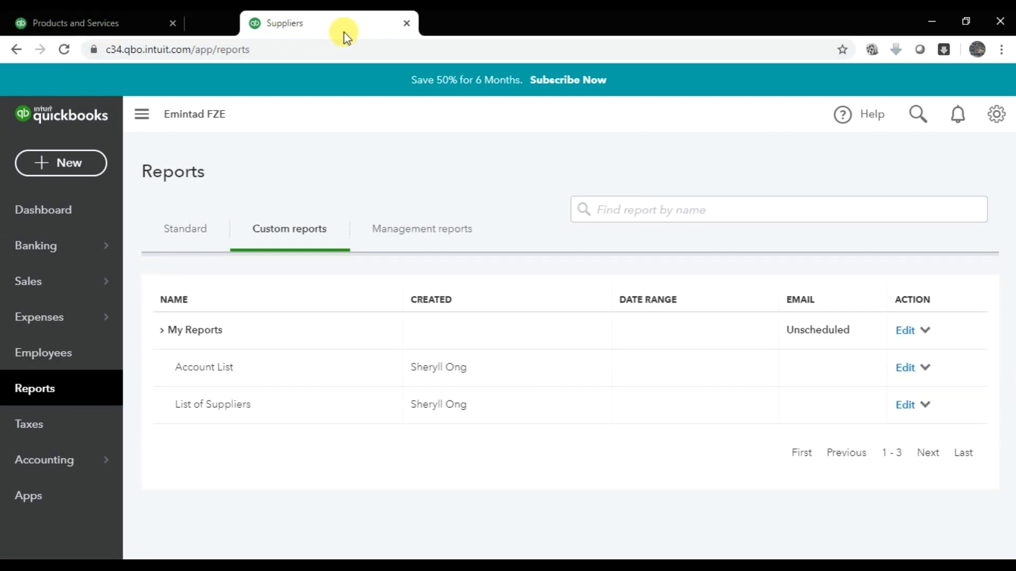
pyautogui.click(202, 236)
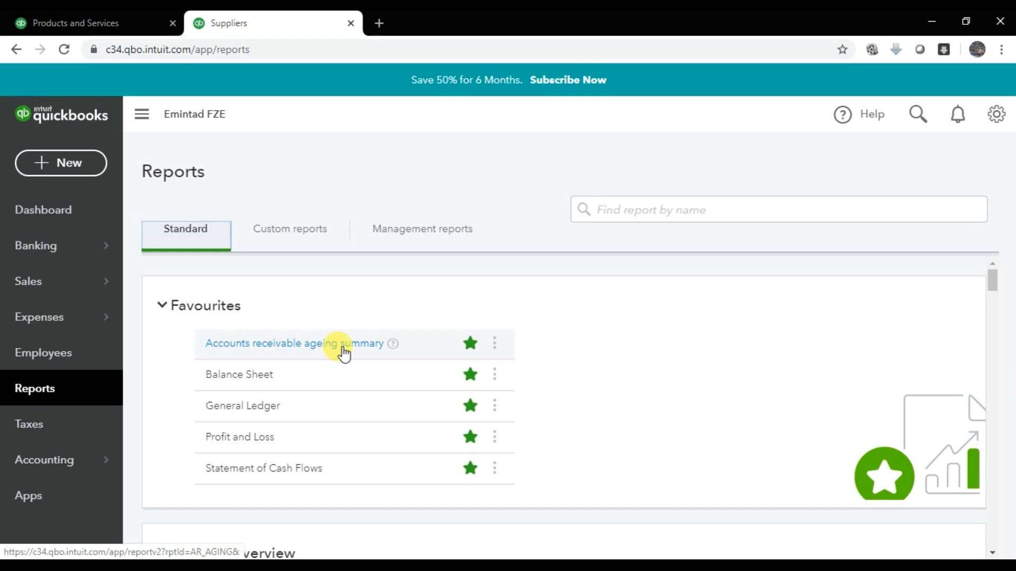
pyautogui.scroll(-5, 347, 360)
# - Search reports for 'Pur' and scroll down to the Expenses and suppliers reports
pyautogui.click(747, 211)
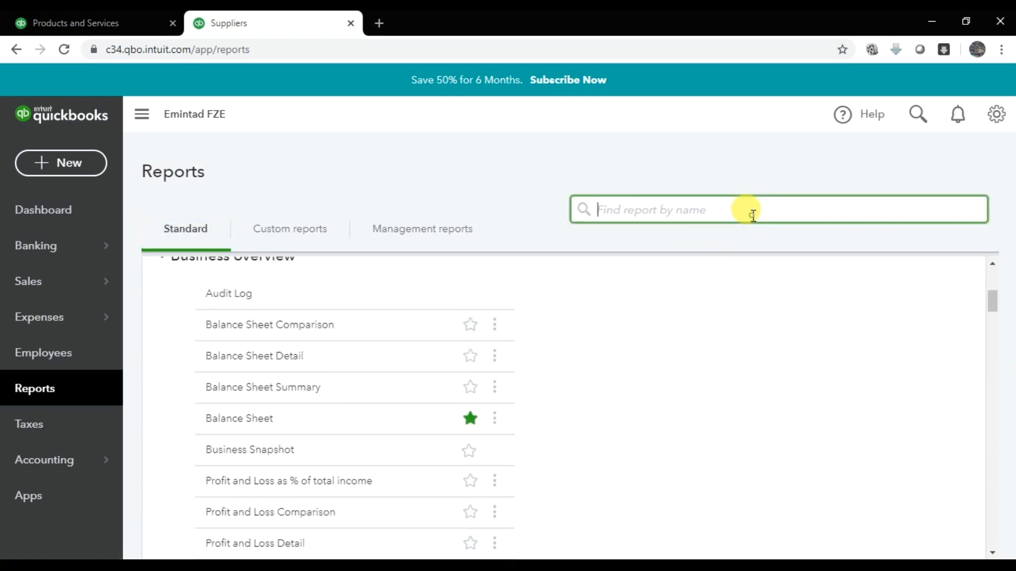
pyautogui.write('z')
pyautogui.press('BackSpace')
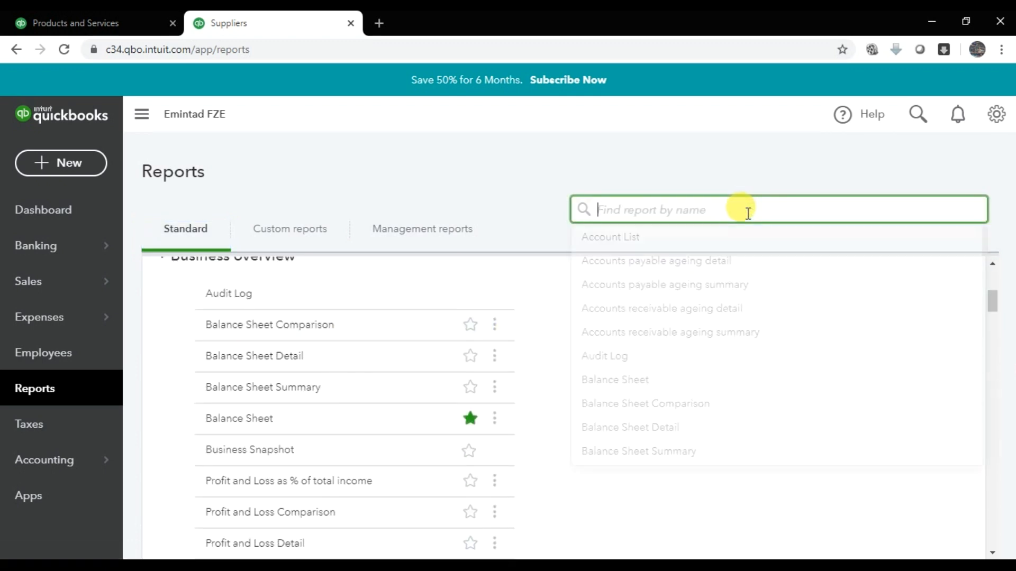
pyautogui.write('Pur')
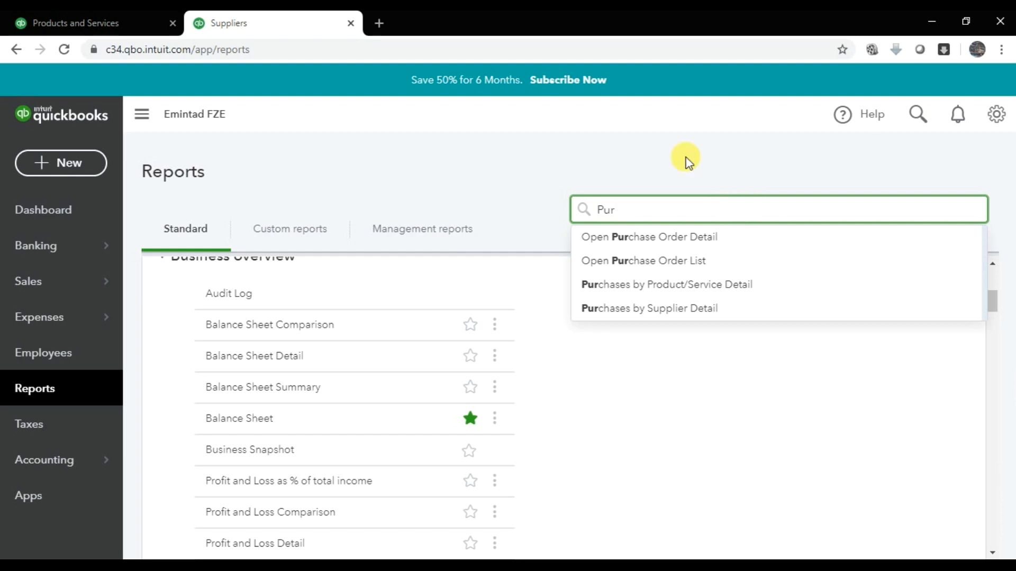
pyautogui.click(737, 235)
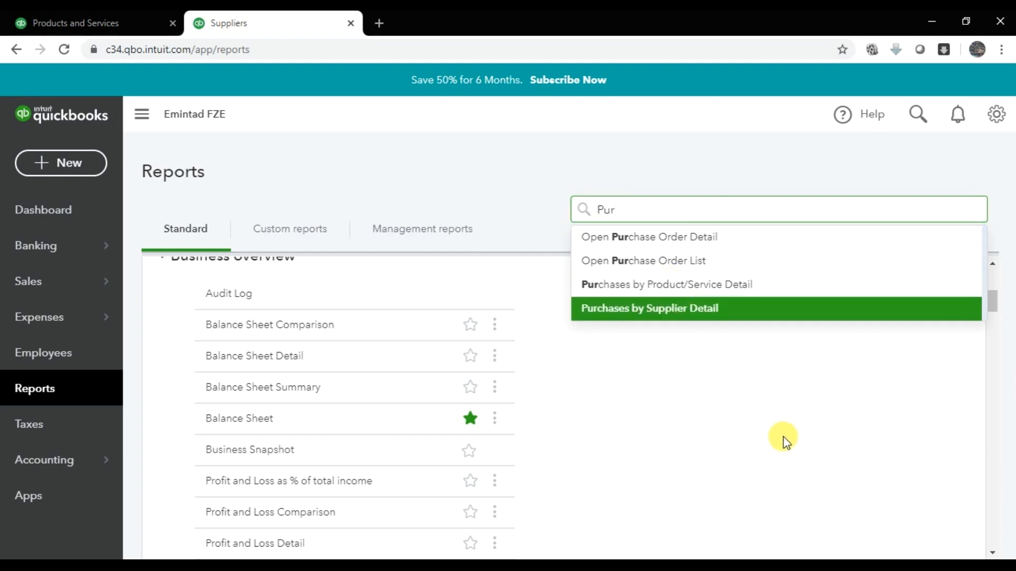
pyautogui.click(763, 446)
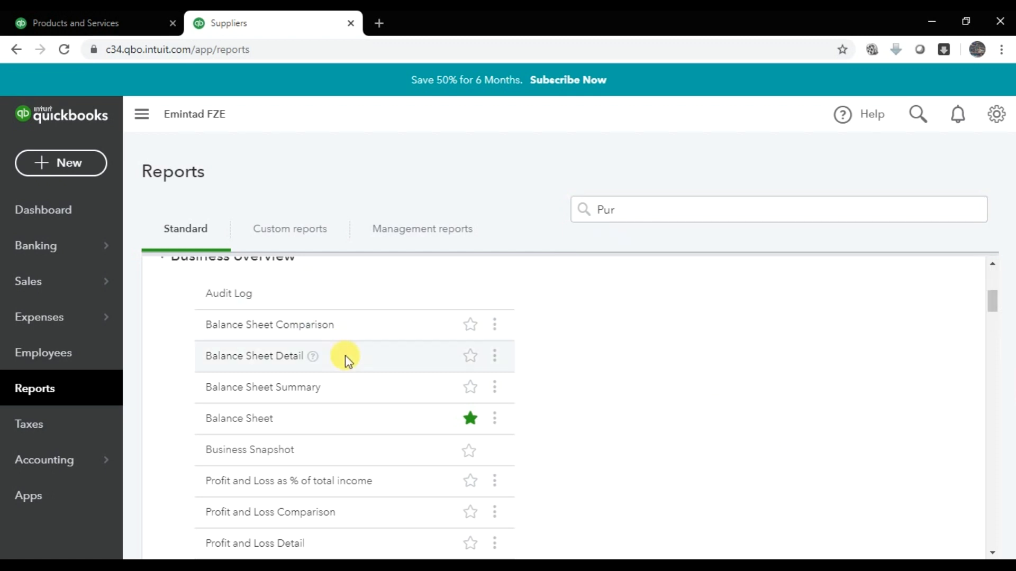
pyautogui.scroll(1, 341, 370)
pyautogui.scroll(-5, 337, 386)
pyautogui.scroll(-15, 339, 387)
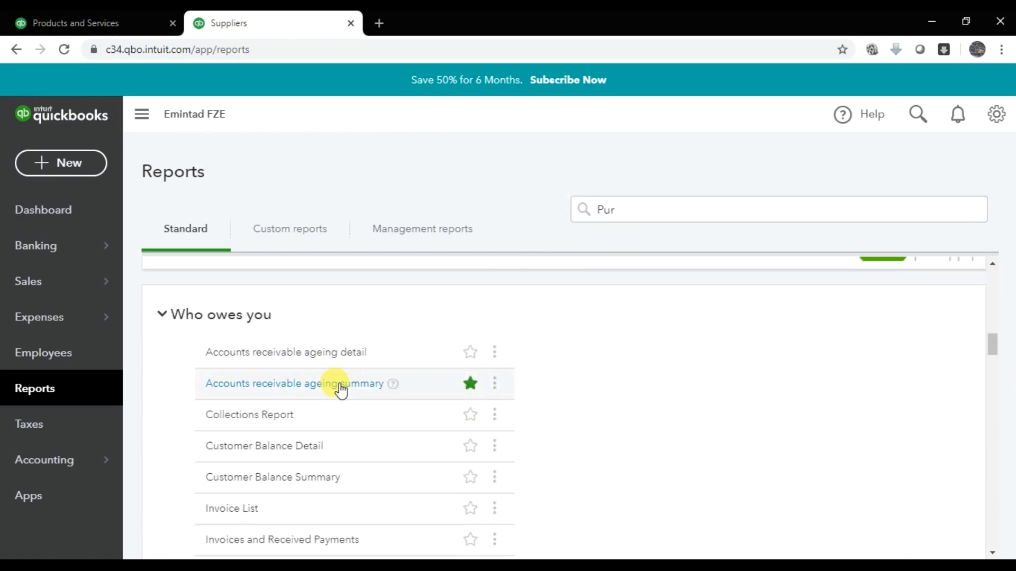
pyautogui.scroll(-10, 341, 390)
pyautogui.scroll(3, 335, 390)
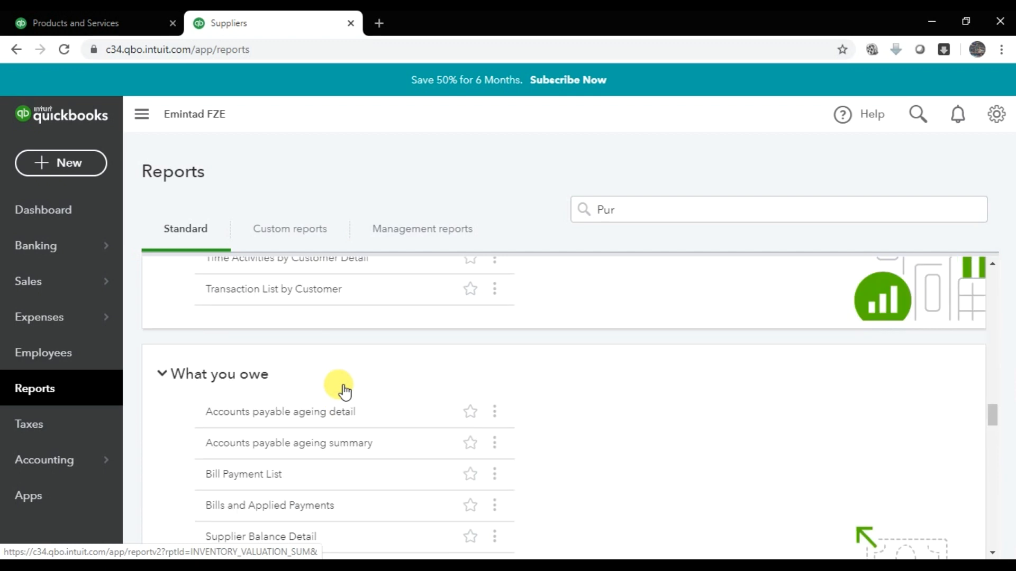
pyautogui.scroll(-4, 270, 391)
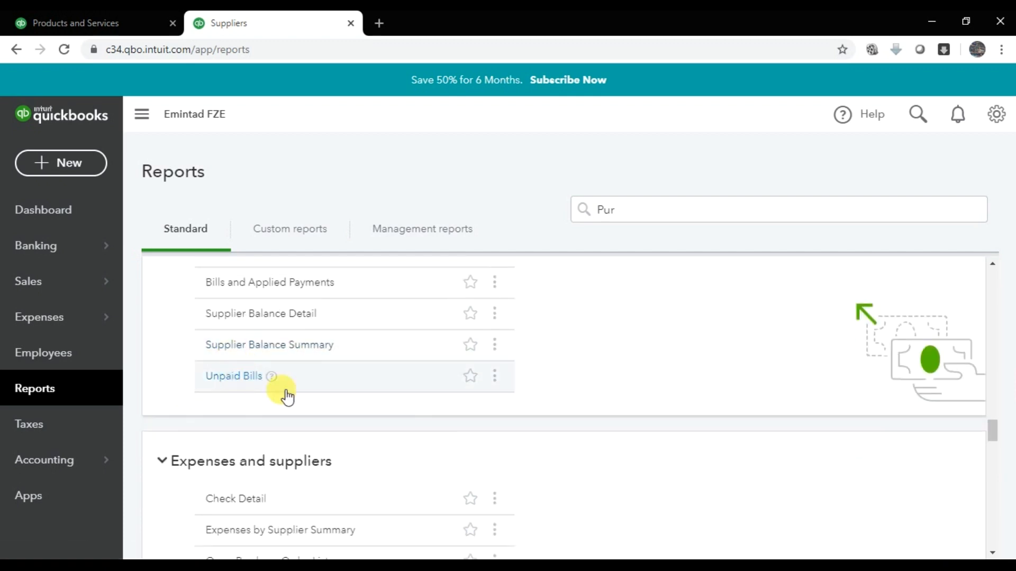
pyautogui.scroll(-3, 259, 424)
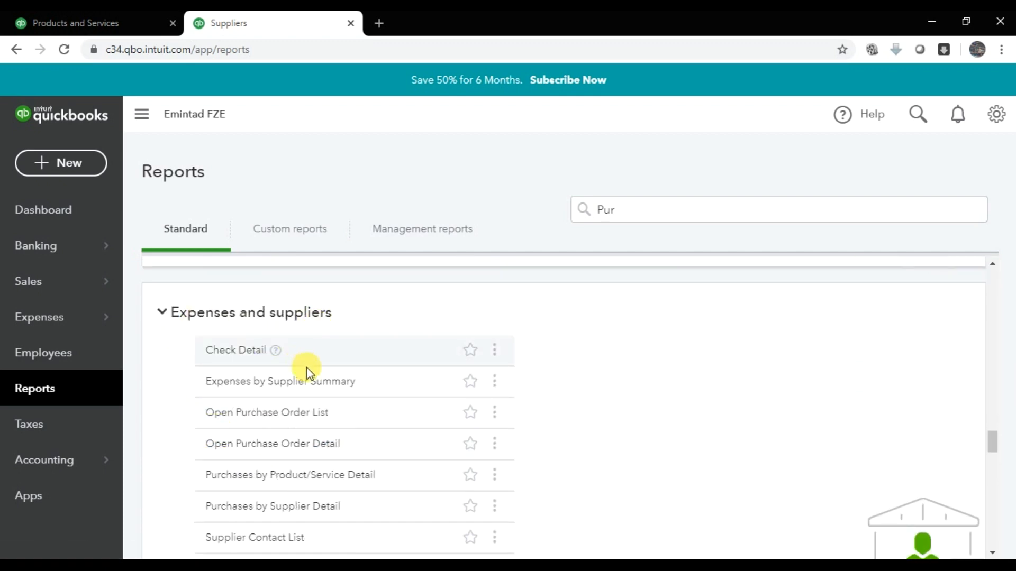
pyautogui.scroll(-2, 313, 373)
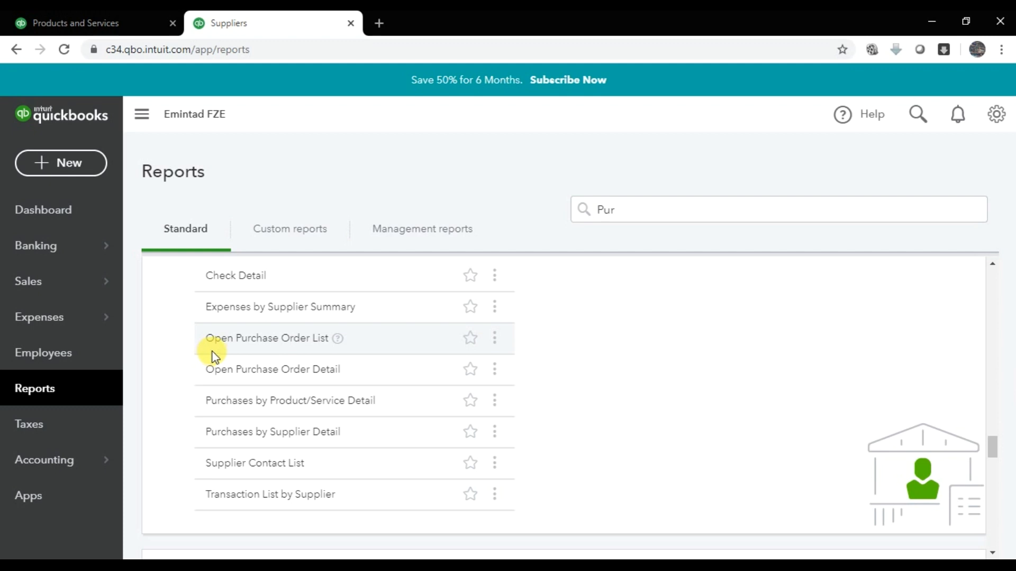
# - Open Open Purchase Order List and Open Purchase Order Detail in new tabs, viewing the List
pyautogui.rightClick(242, 347)
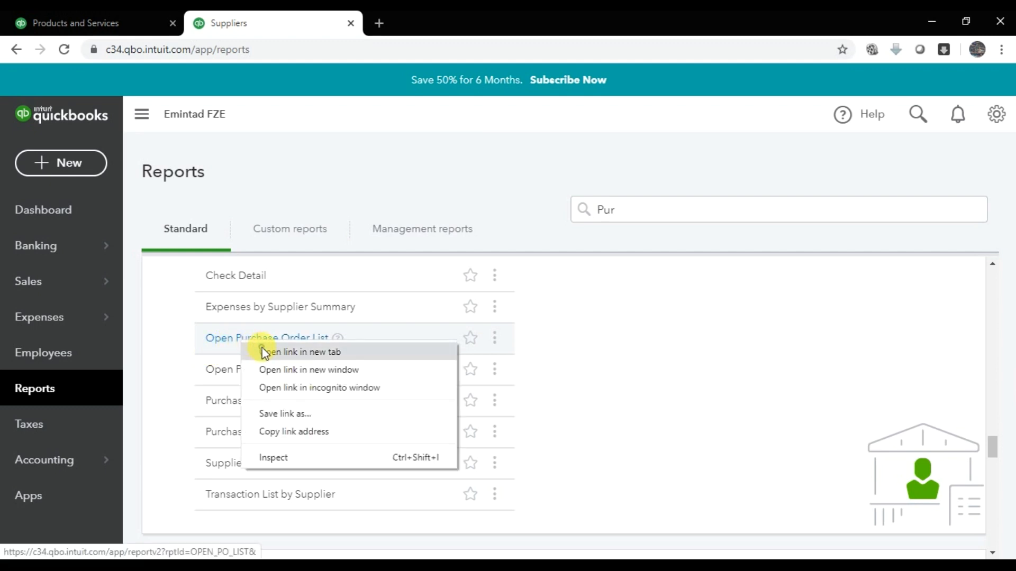
pyautogui.click(262, 349)
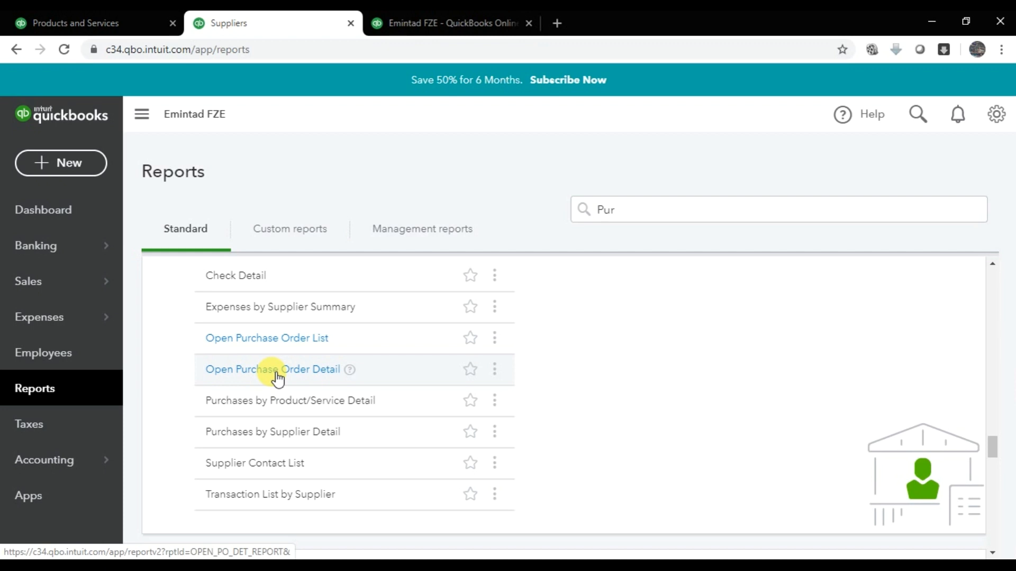
pyautogui.rightClick(277, 379)
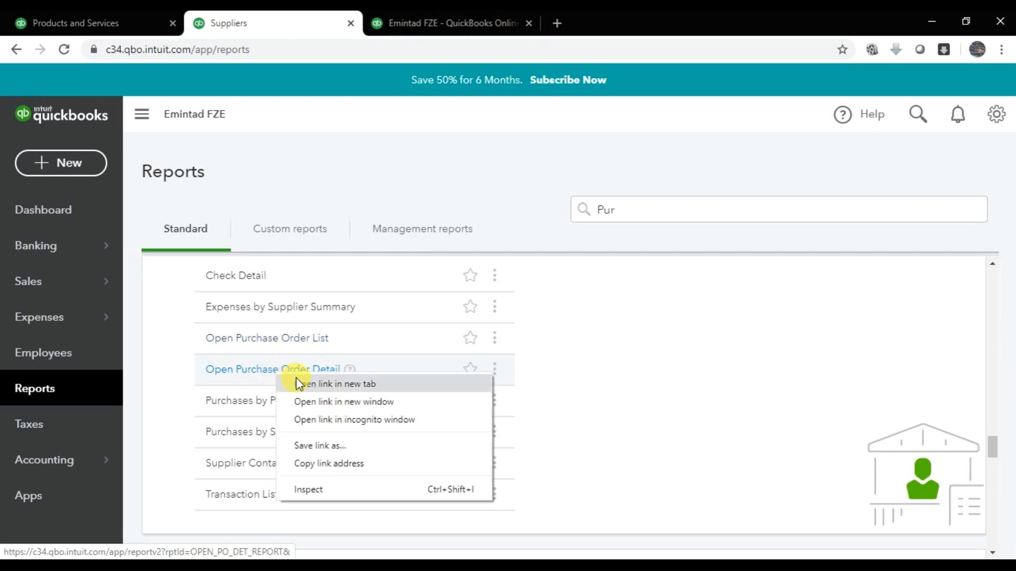
pyautogui.click(298, 385)
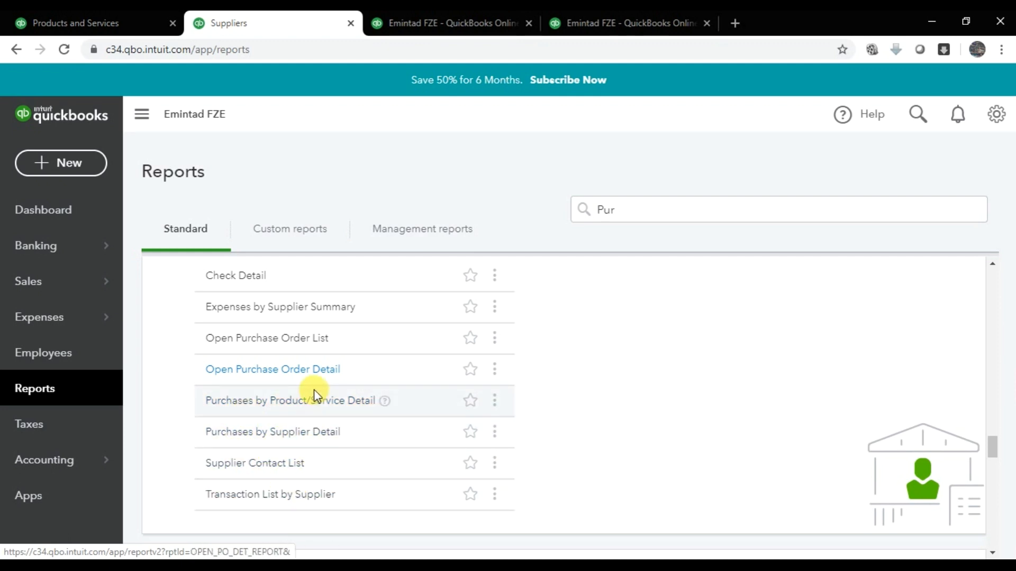
pyautogui.click(421, 17)
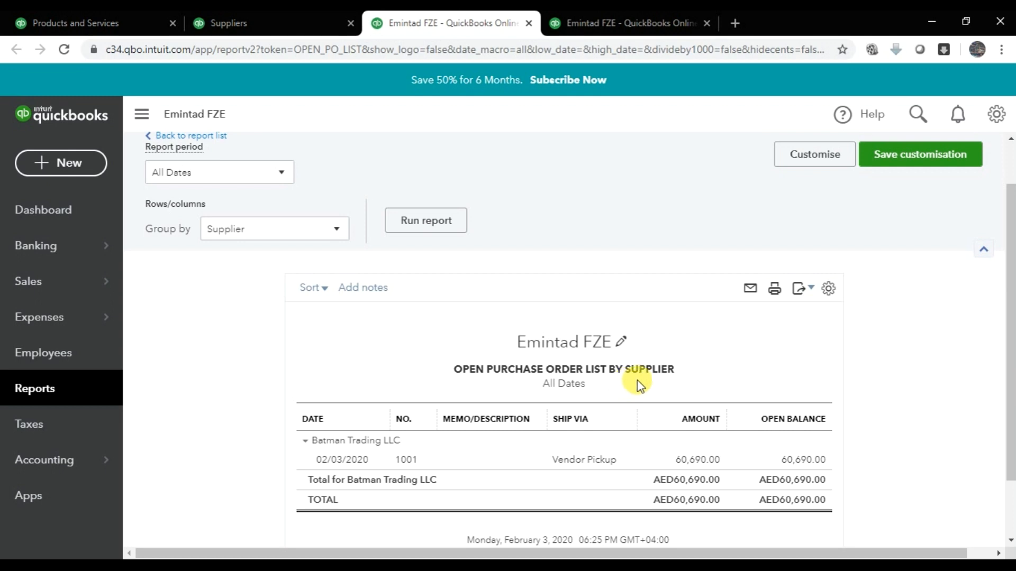
# - Review the Open Purchase Orders Detail report, then close the extra report tabs
pyautogui.scroll(-1, 582, 365)
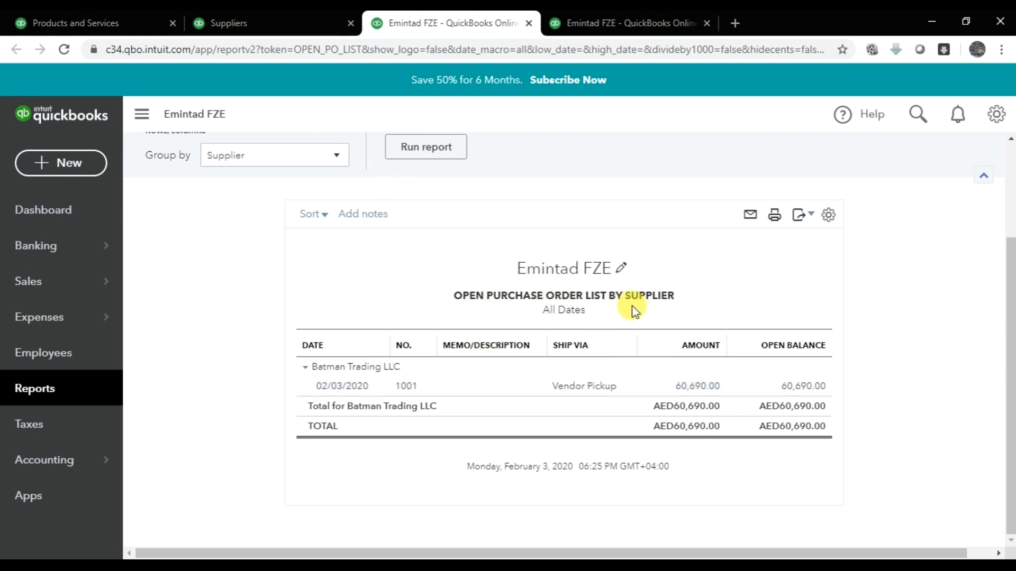
pyautogui.click(593, 16)
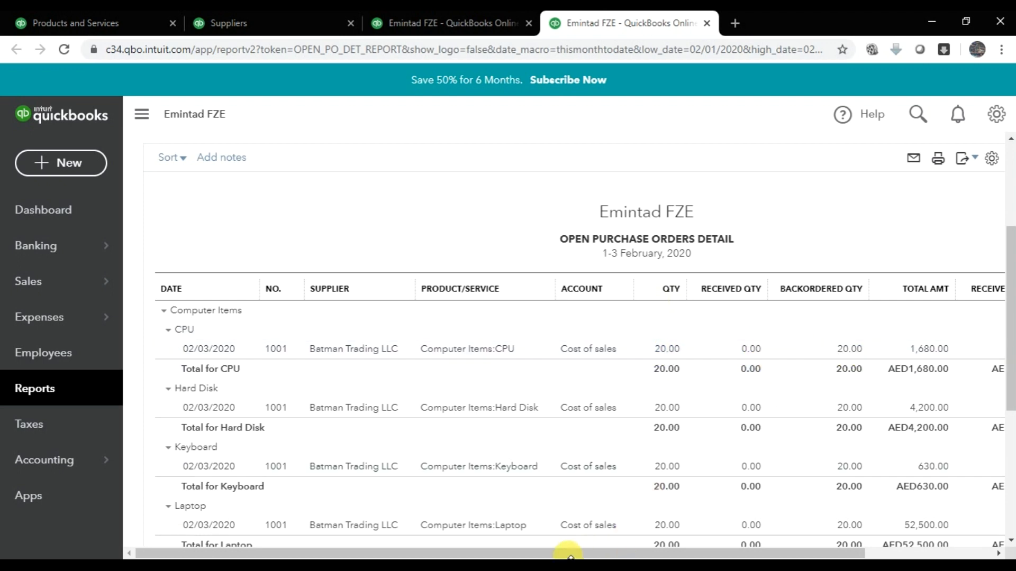
pyautogui.moveTo(594, 553); pyautogui.dragTo(708, 554)
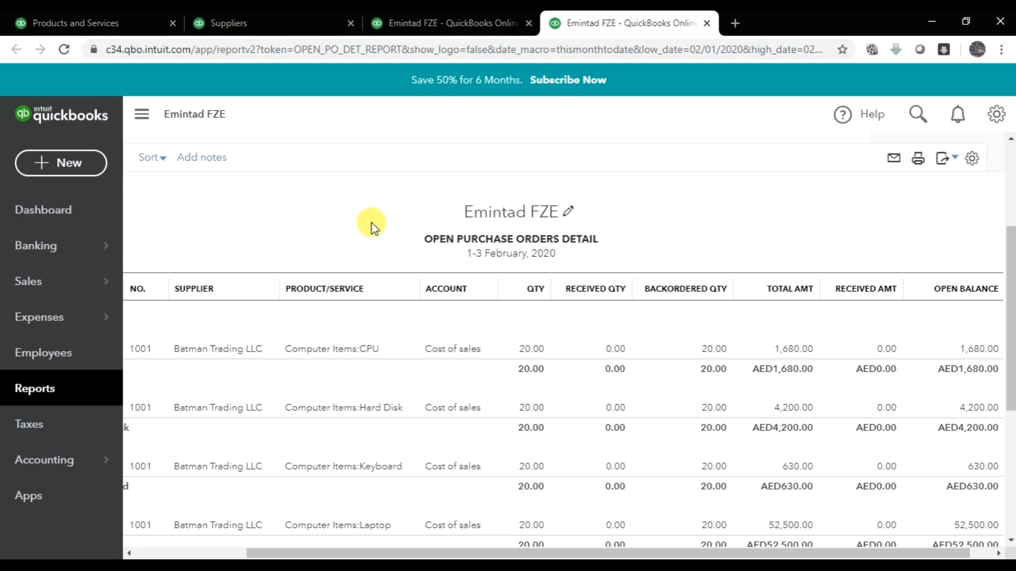
pyautogui.click(707, 23)
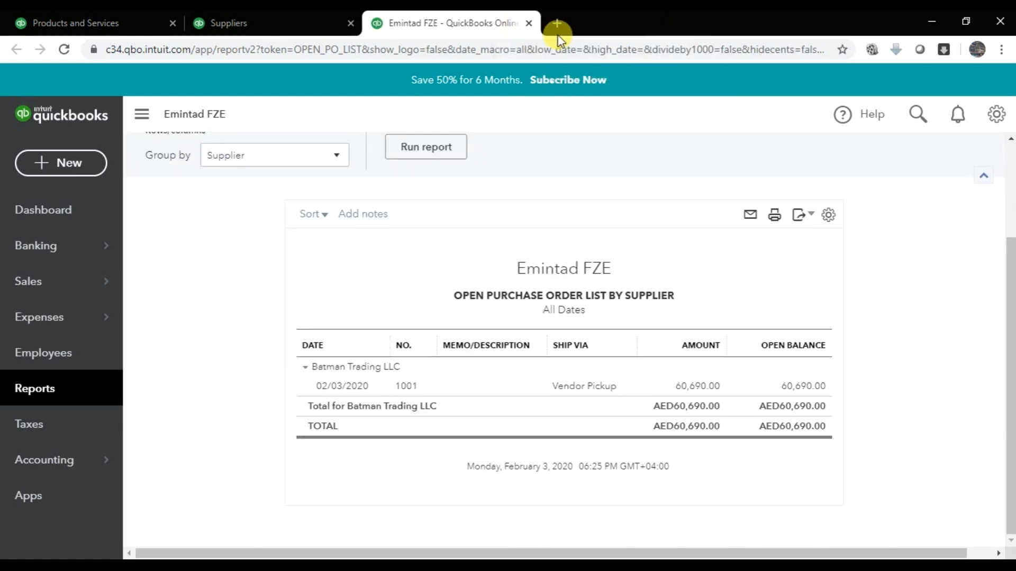
pyautogui.click(528, 23)
pyautogui.hotkey('alt', 'Tab')
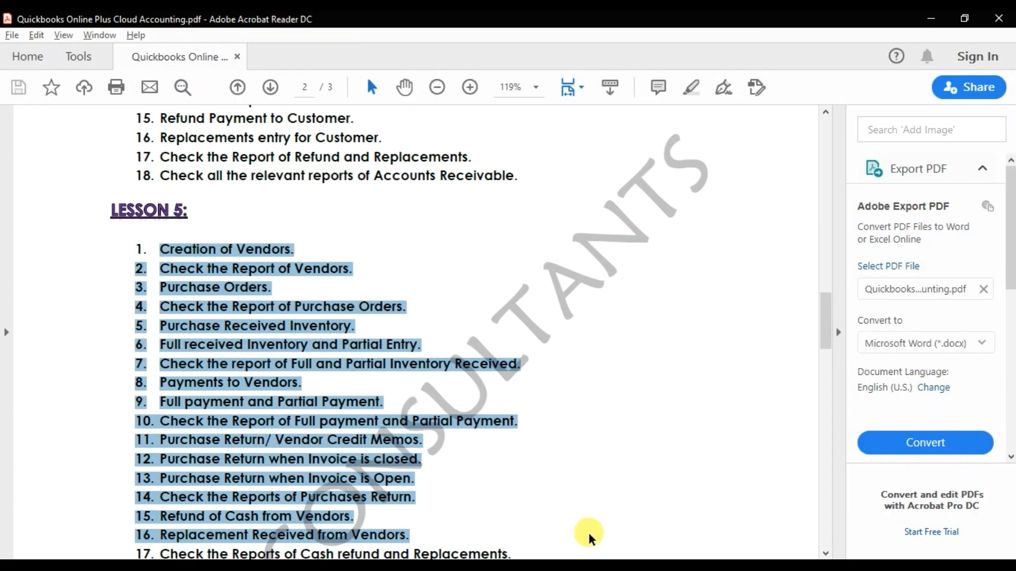
pyautogui.click(310, 305)
pyautogui.moveTo(155, 287); pyautogui.dragTo(273, 288)
pyautogui.moveTo(165, 306); pyautogui.dragTo(413, 310)
pyautogui.click(376, 313)
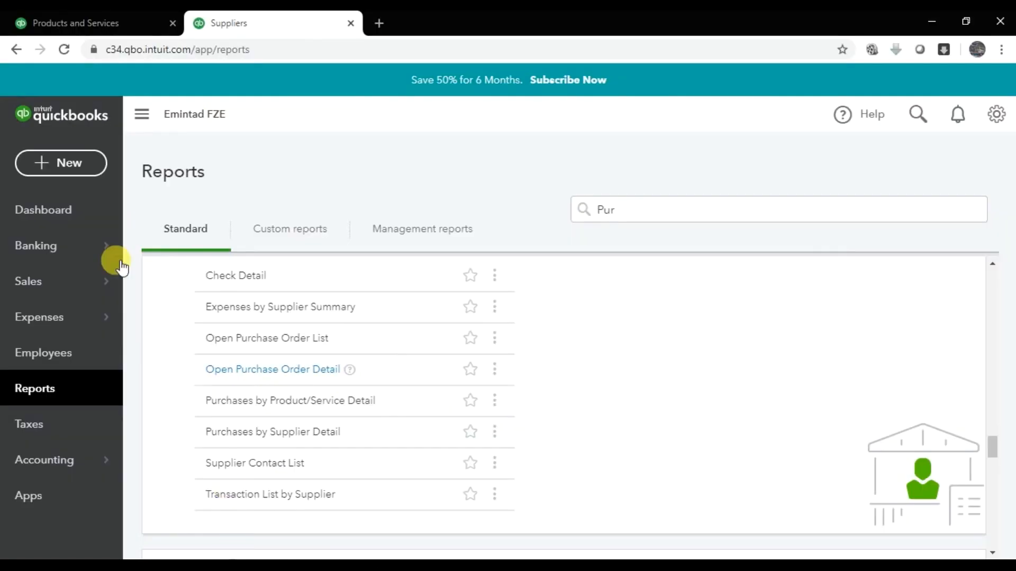
# - From the other QuickBooks tab, start a new supplier Bill via + New
pyautogui.click(127, 22)
pyautogui.moveTo(58, 281)
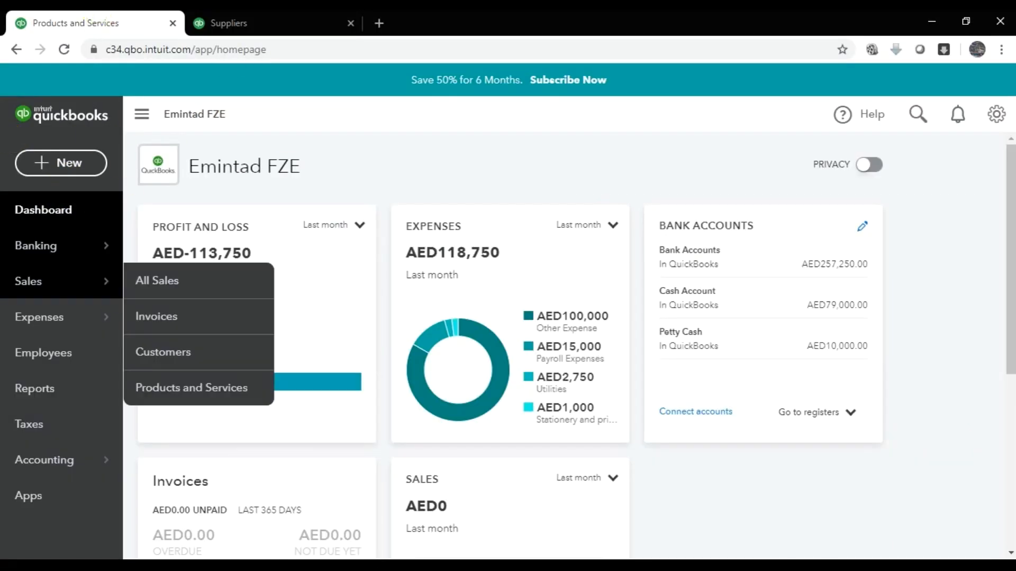
pyautogui.click(43, 165)
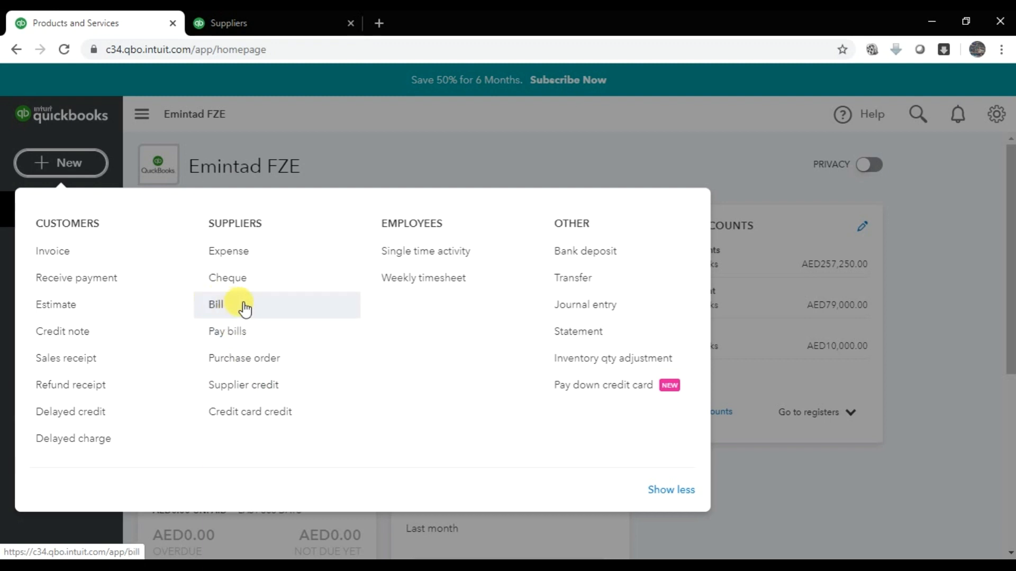
pyautogui.click(245, 306)
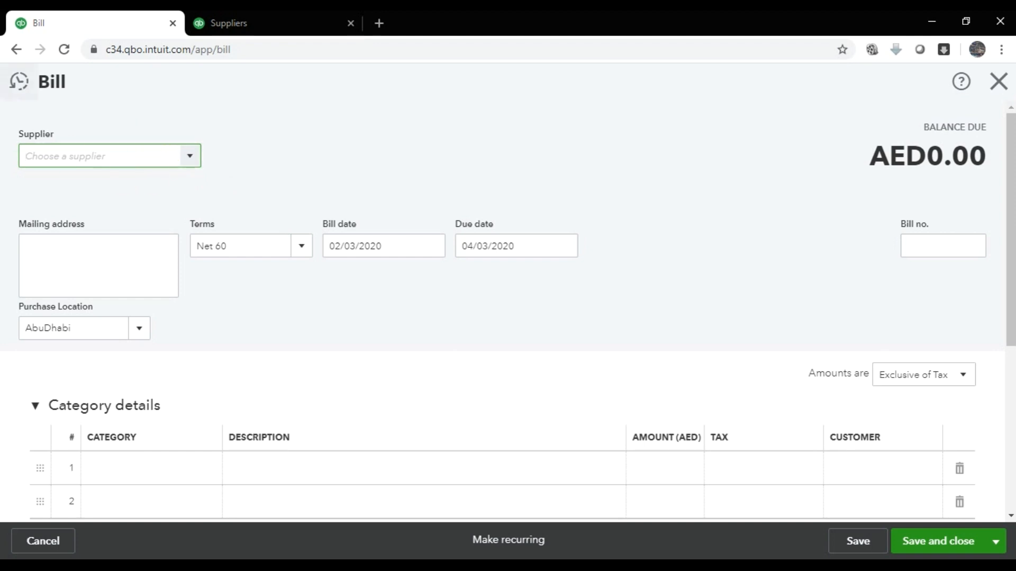
# - Set the bill's supplier to Batman Trading LLC, after briefly trying Carefour LLC
pyautogui.click(22, 89)
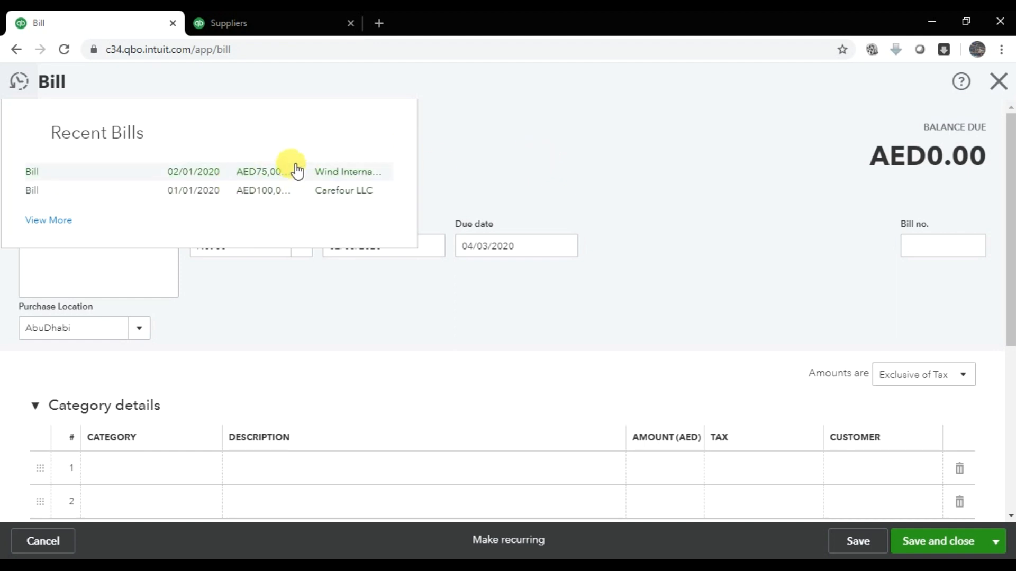
pyautogui.click(485, 141)
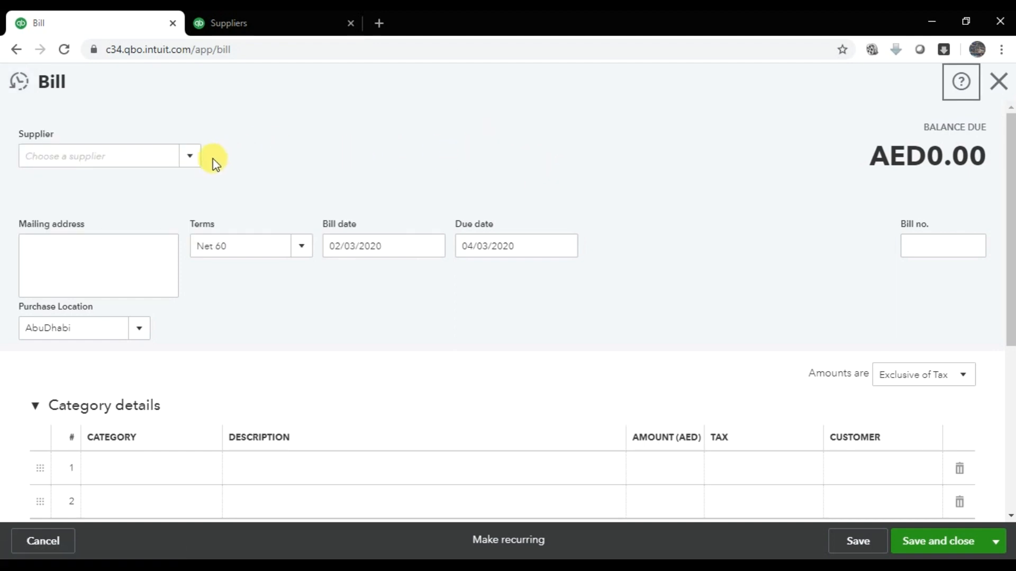
pyautogui.click(192, 157)
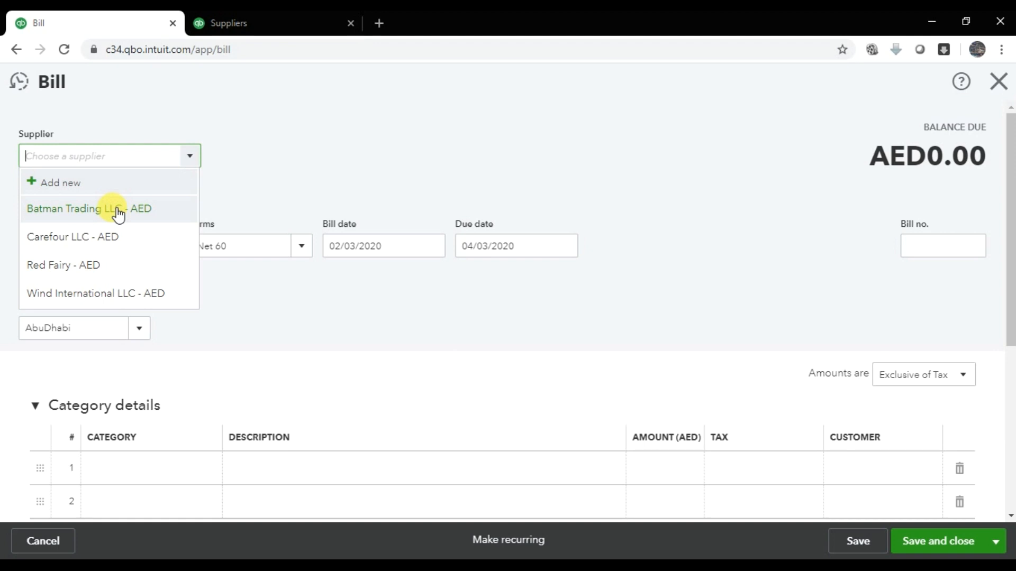
pyautogui.click(118, 211)
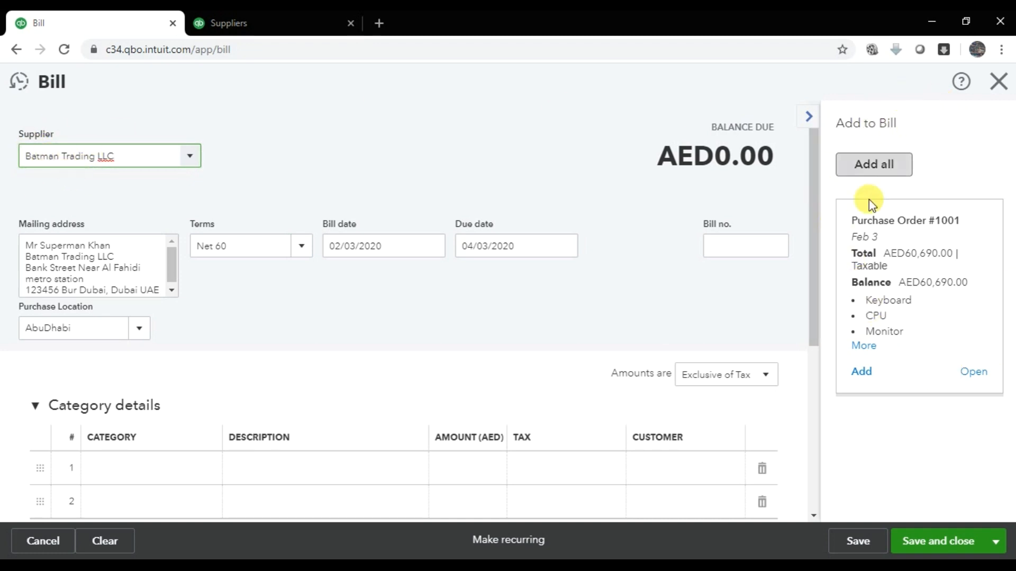
pyautogui.click(189, 156)
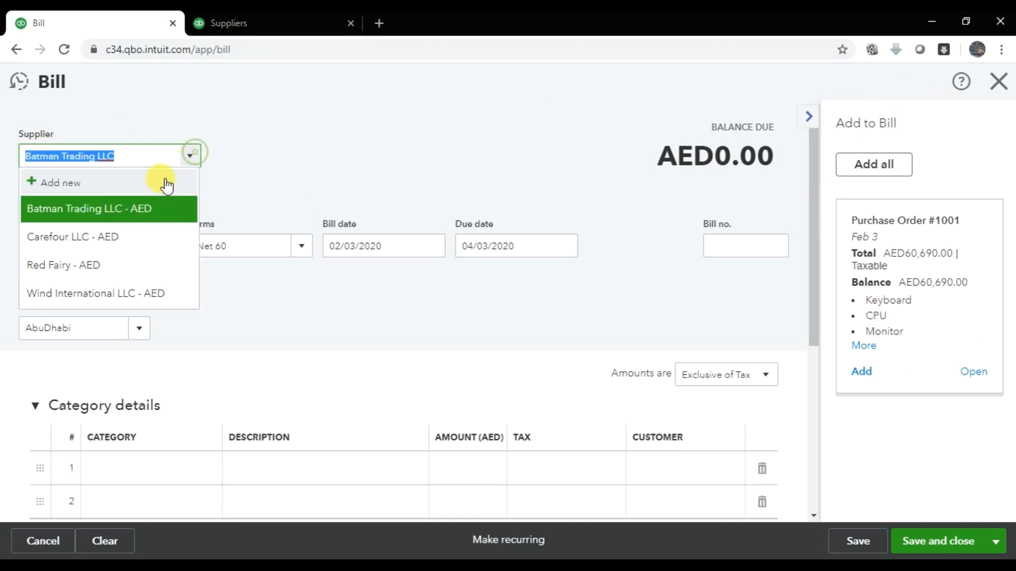
pyautogui.click(126, 245)
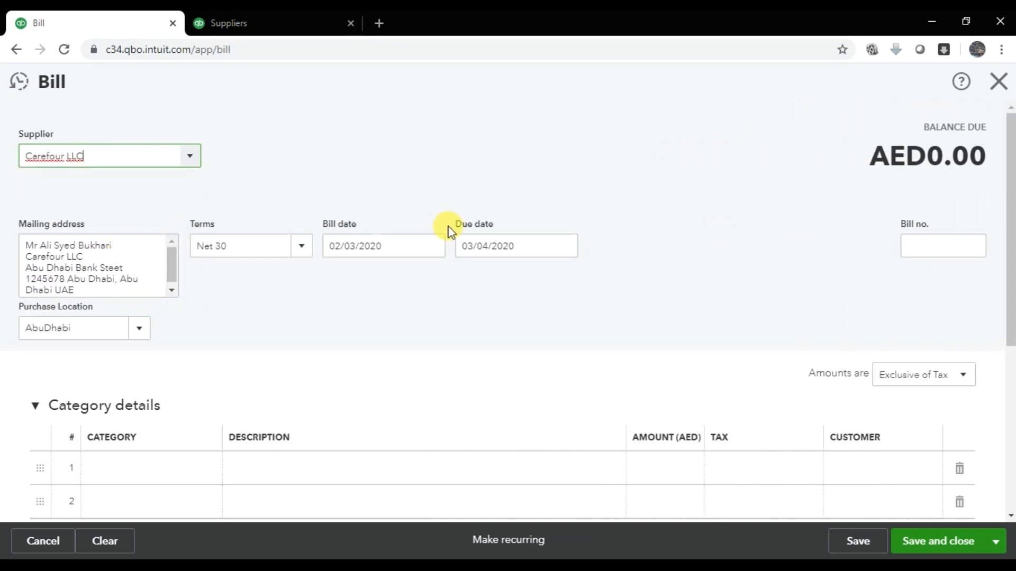
pyautogui.click(192, 158)
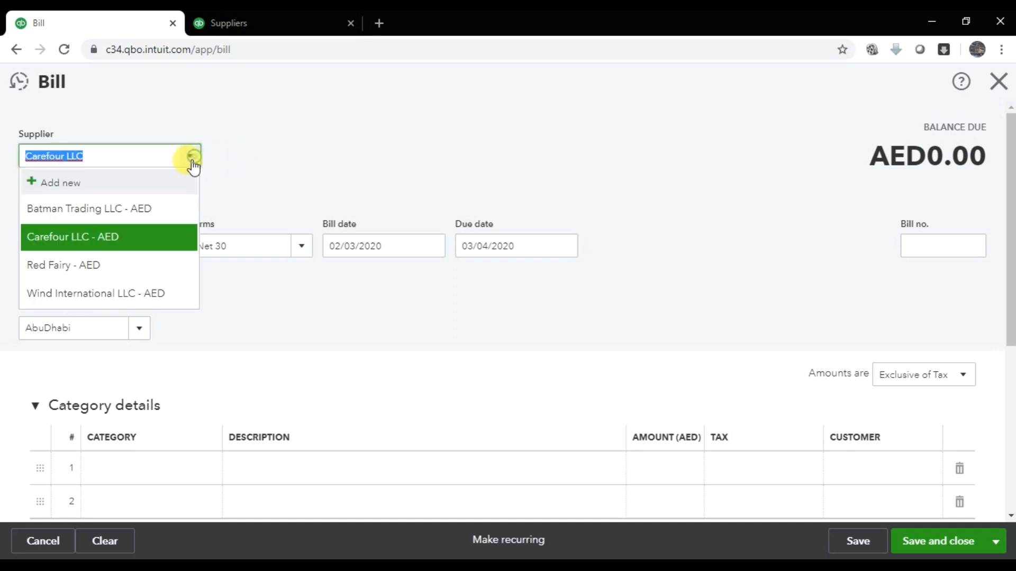
pyautogui.click(111, 212)
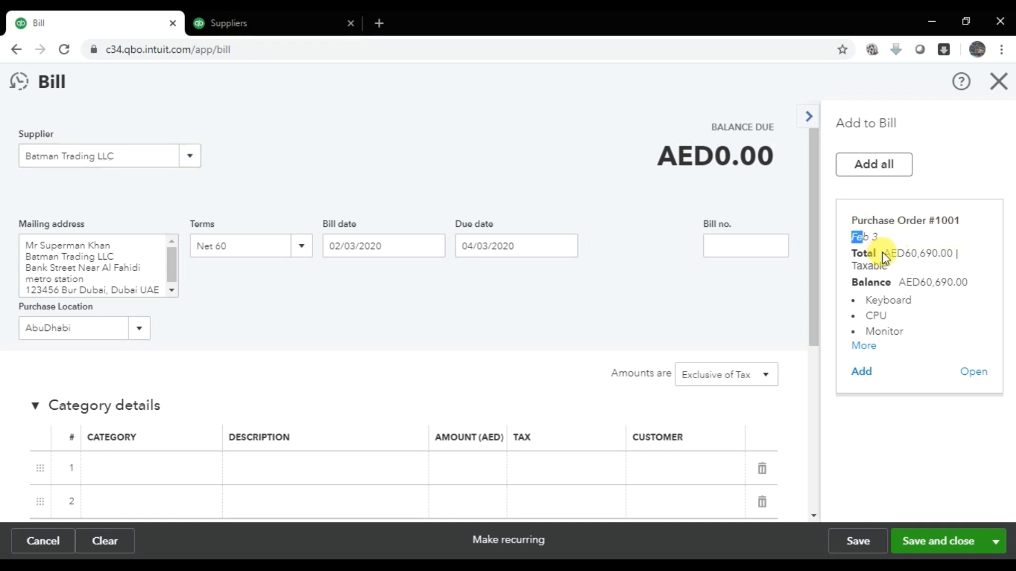
# - Review Purchase Order #1001's AED60,690.00 total and item lines in the Add to Bill panel
pyautogui.moveTo(853, 251); pyautogui.dragTo(962, 263)
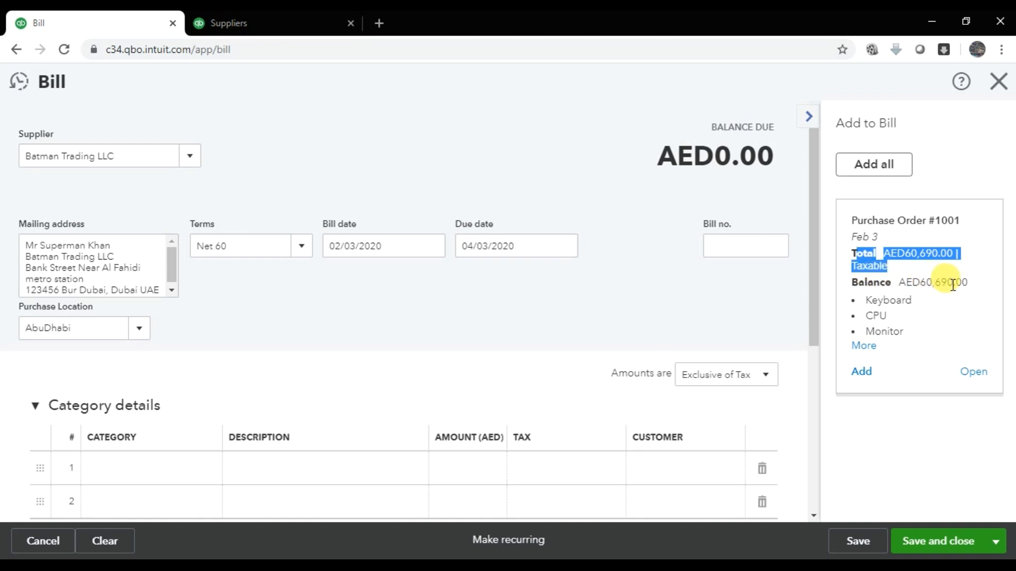
pyautogui.click(870, 348)
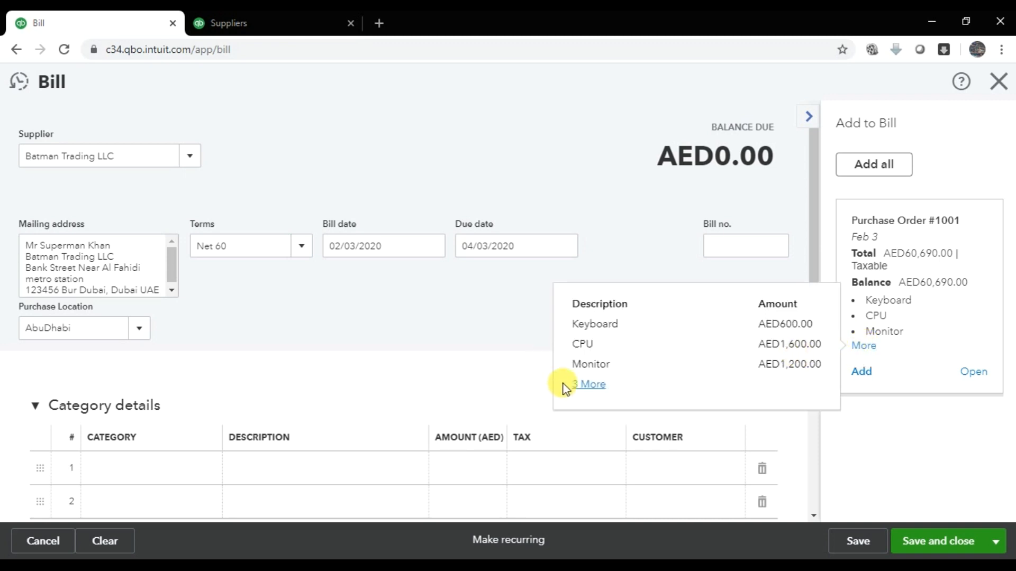
pyautogui.click(588, 385)
pyautogui.click(431, 333)
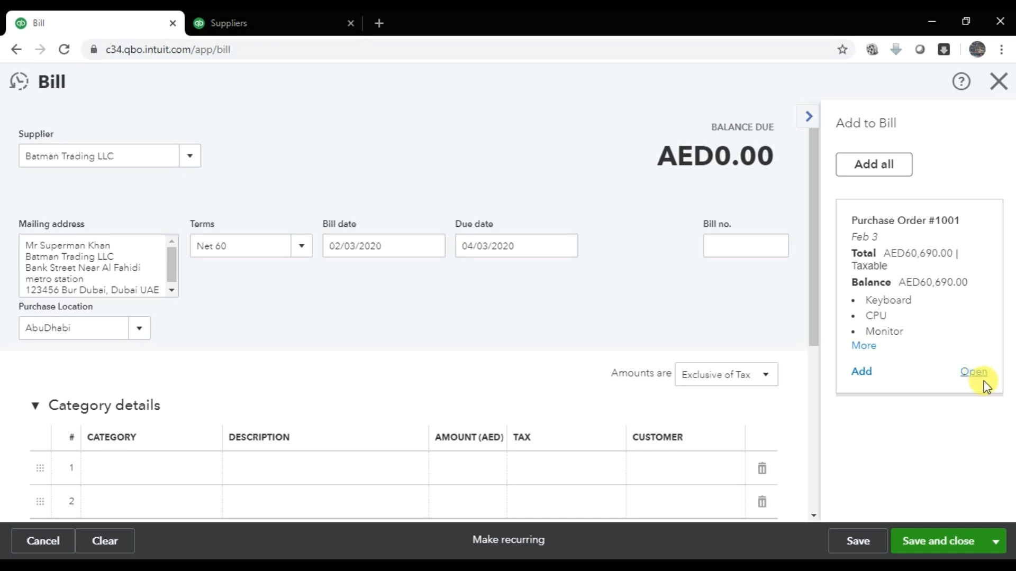
# - Add Purchase Order #1001's lines to the bill and collapse the empty Category details
pyautogui.click(863, 373)
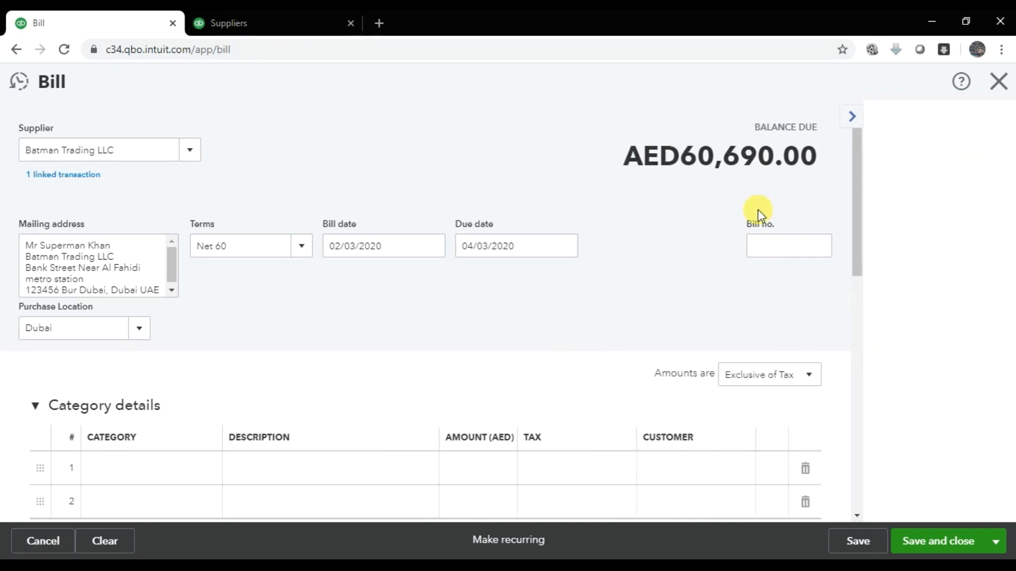
pyautogui.scroll(-4, 293, 418)
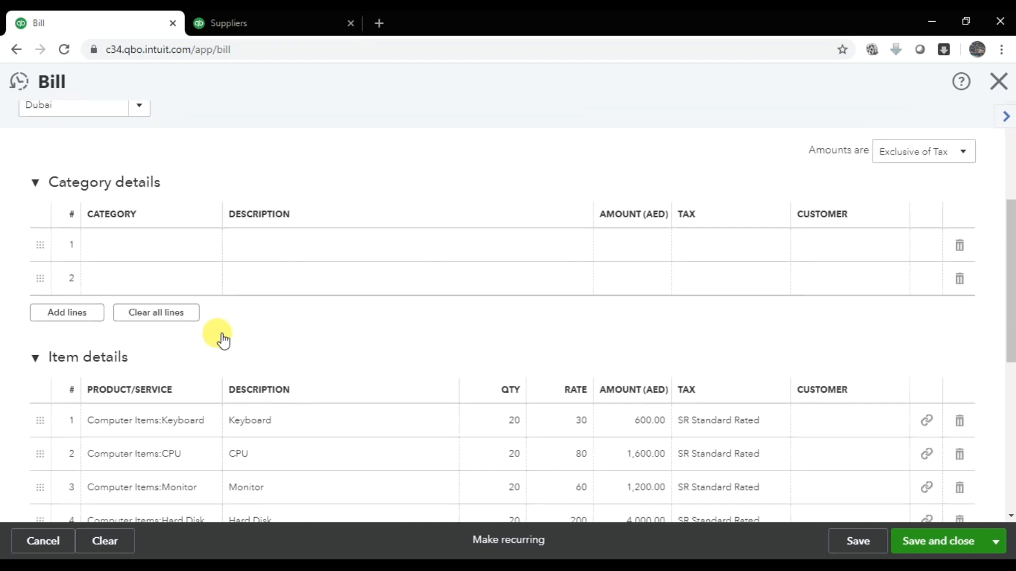
pyautogui.click(36, 184)
pyautogui.scroll(-3, 231, 274)
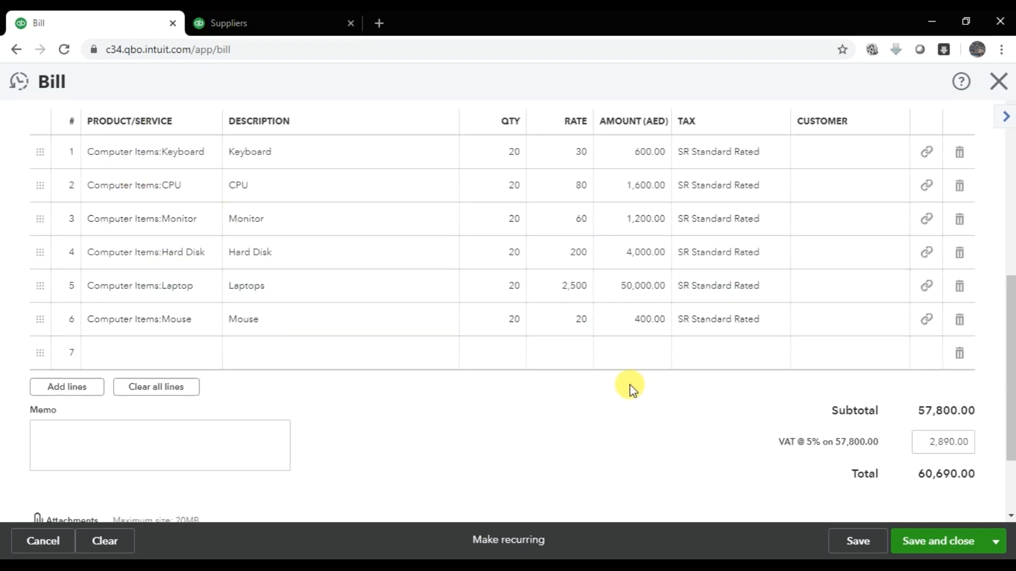
pyautogui.scroll(8, 630, 389)
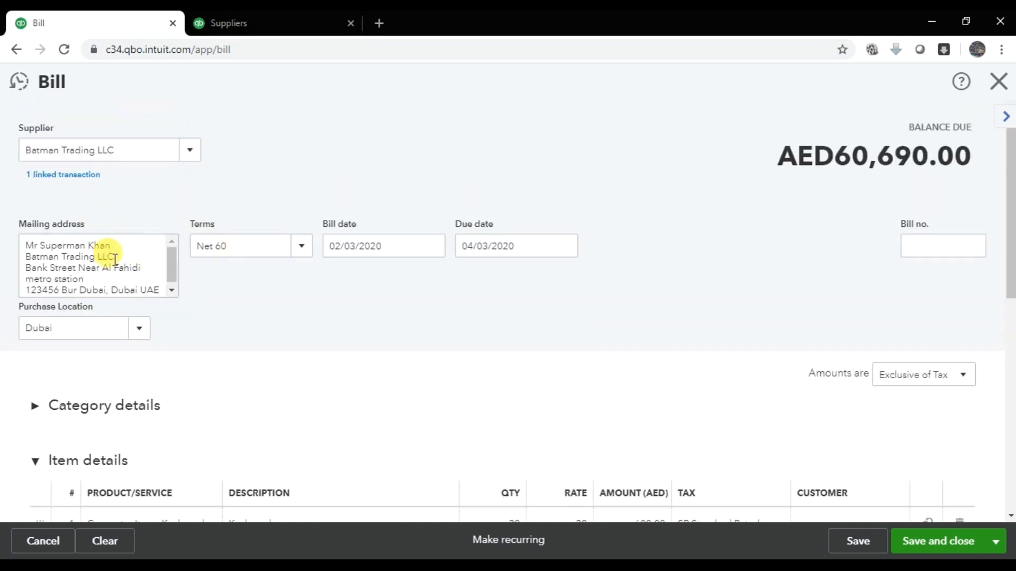
pyautogui.click(44, 246)
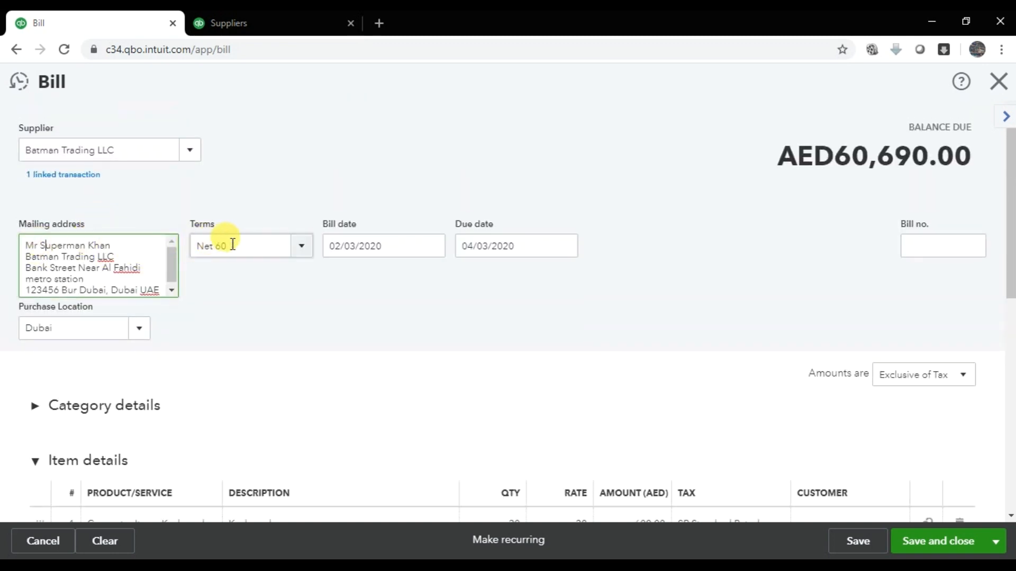
# - Set bill date 02/04/2020, due date 02/20/2020, and bill number 1122
pyautogui.click(382, 246)
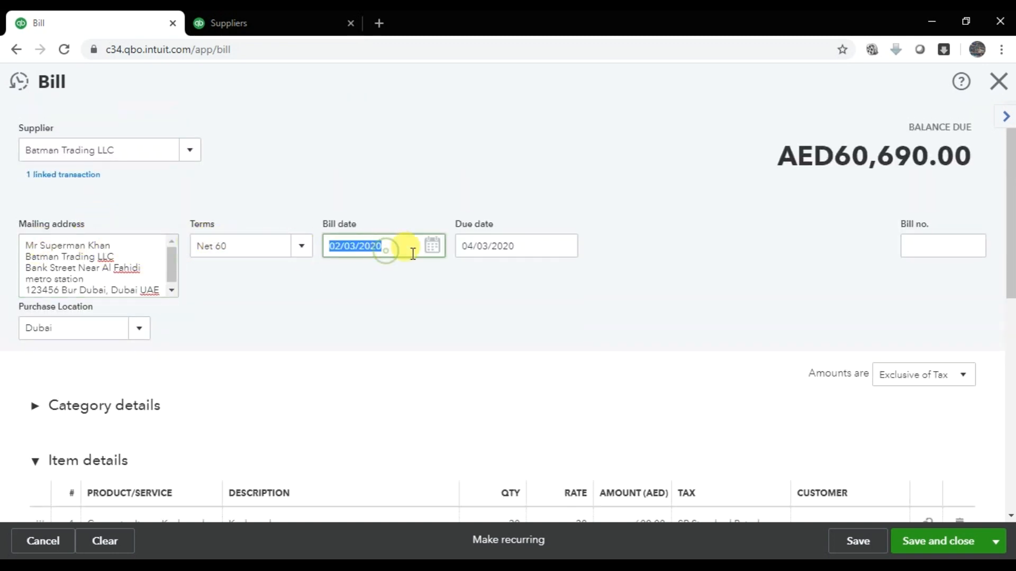
pyautogui.click(432, 248)
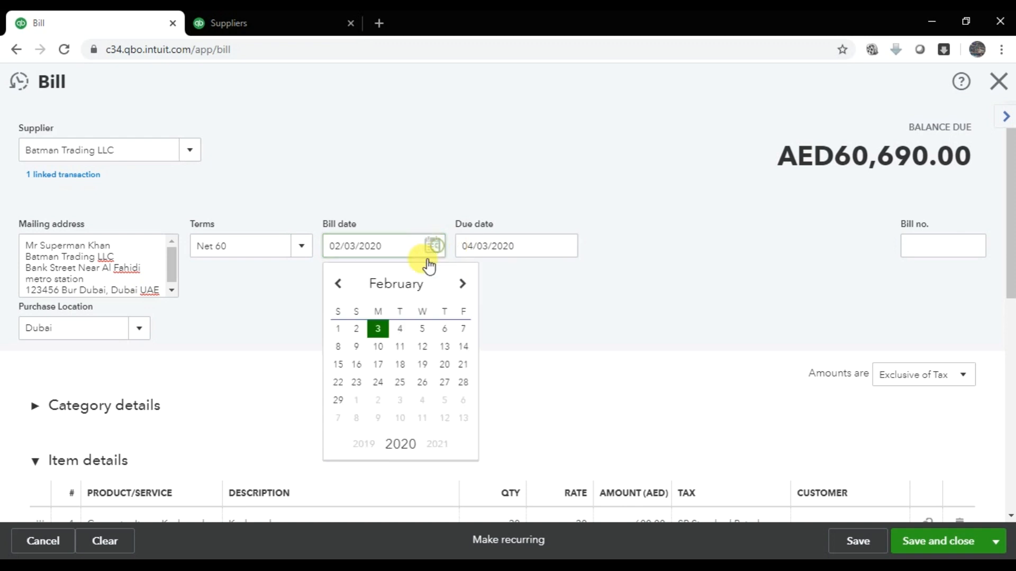
pyautogui.click(399, 332)
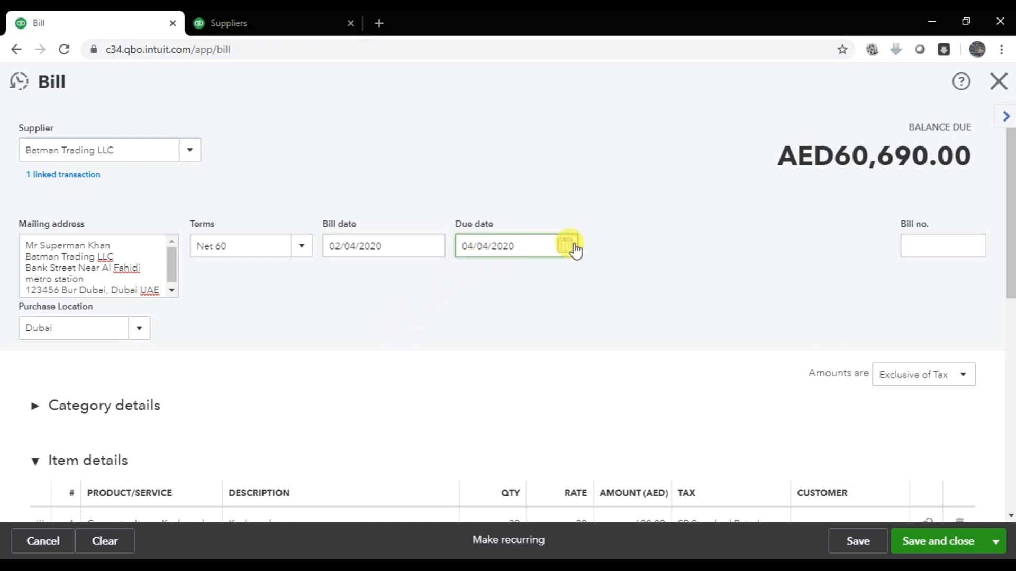
pyautogui.click(565, 246)
pyautogui.click(470, 284)
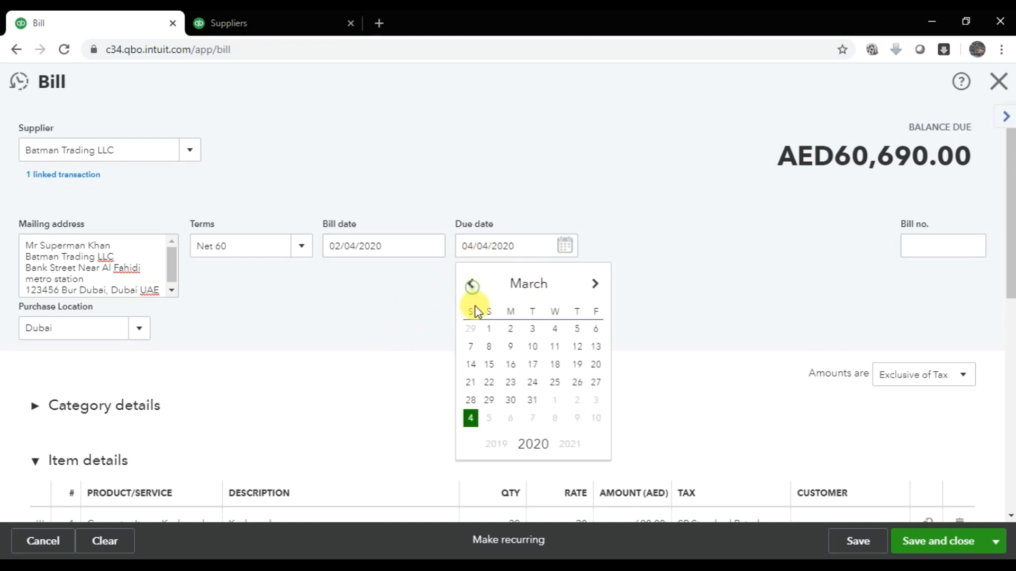
pyautogui.click(594, 289)
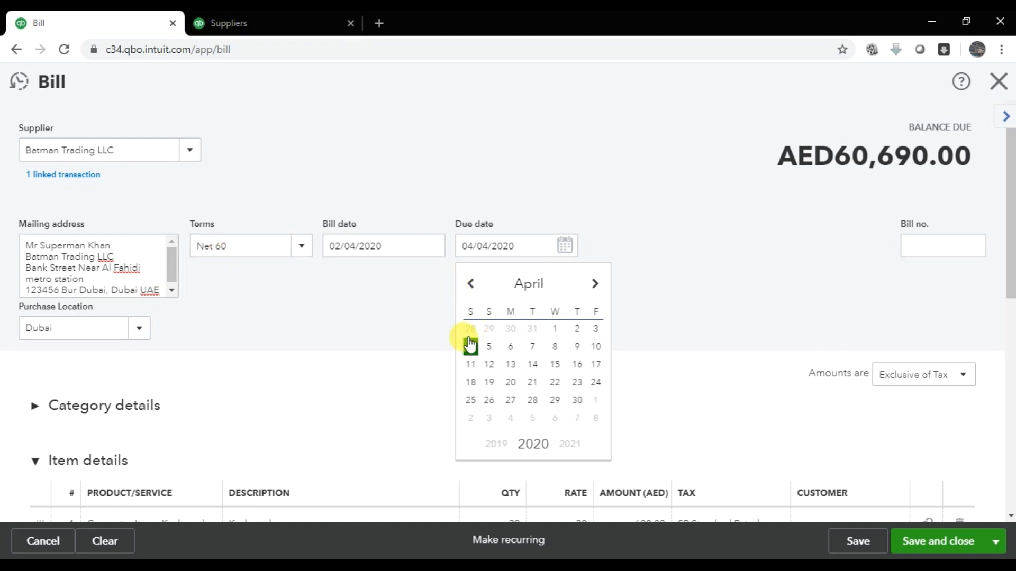
pyautogui.click(469, 288)
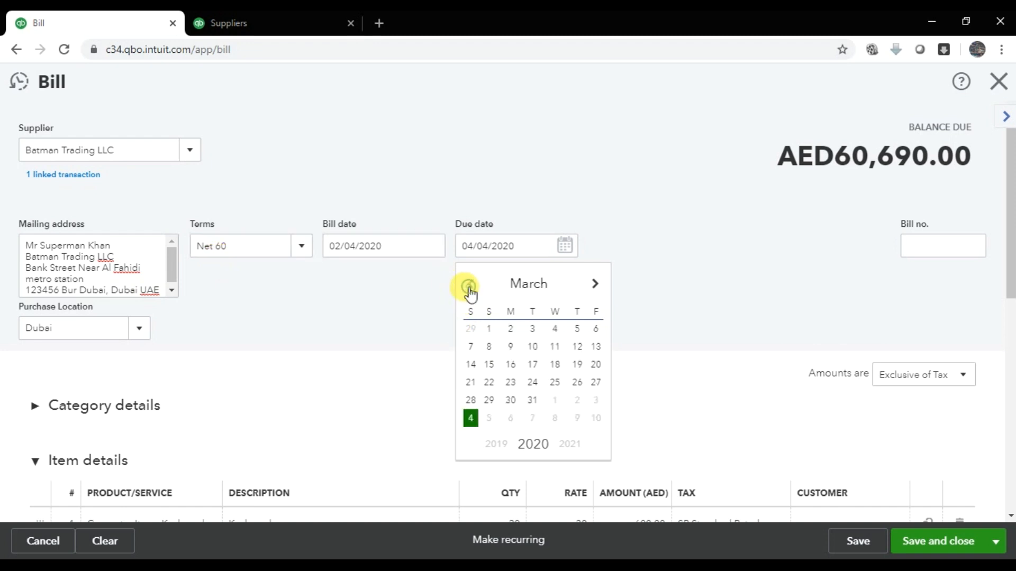
pyautogui.click(469, 288)
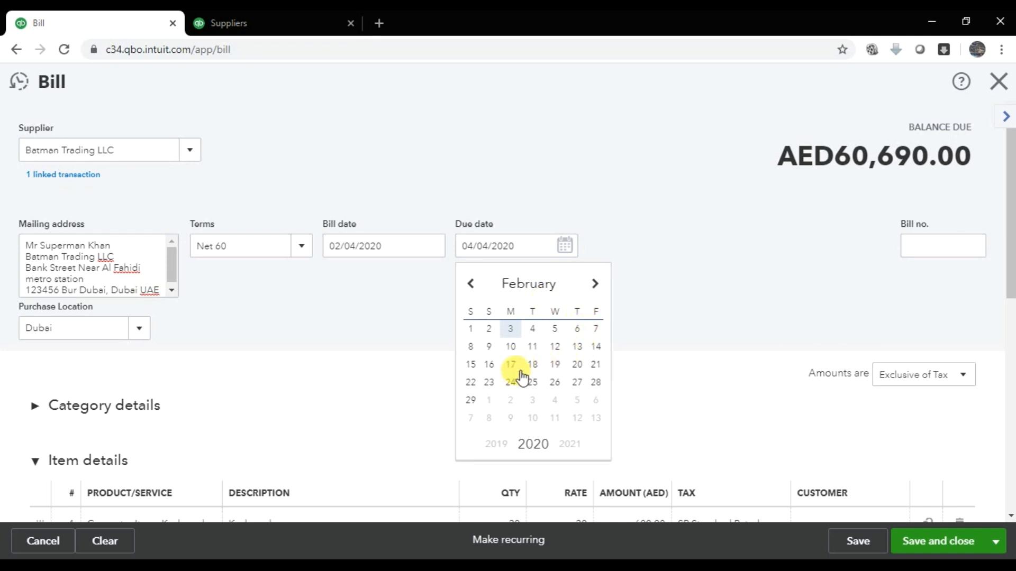
pyautogui.click(578, 365)
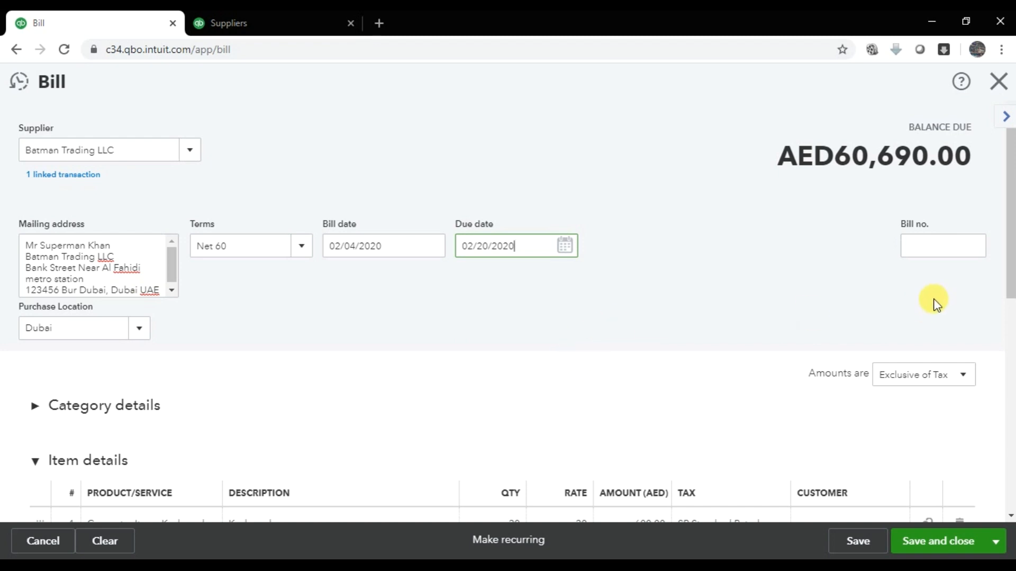
pyautogui.click(925, 247)
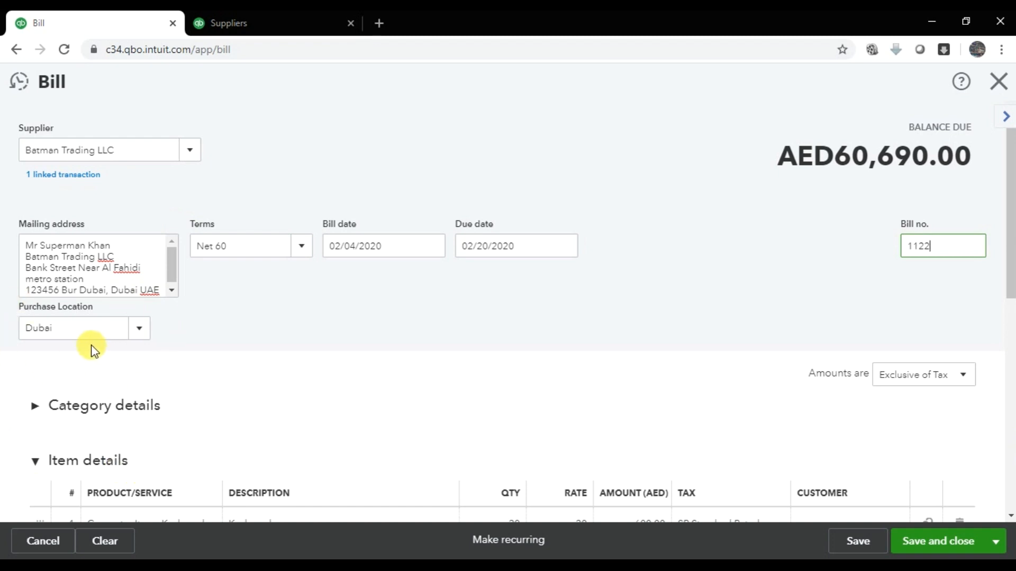
# - Change all six item lines from quantity 20 to 15, bringing the total to 45,517.50
pyautogui.scroll(-4, 109, 322)
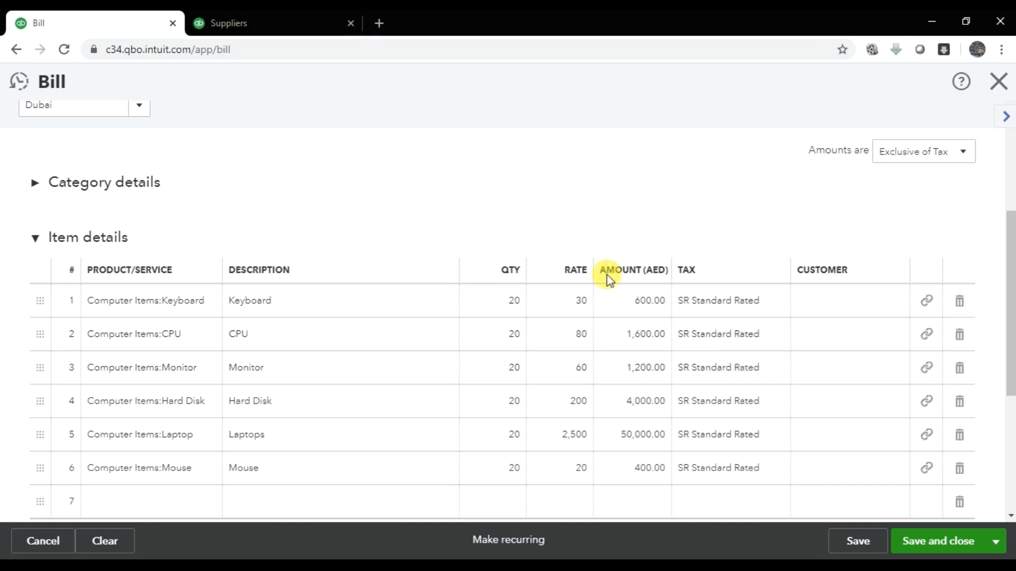
pyautogui.scroll(-1, 579, 296)
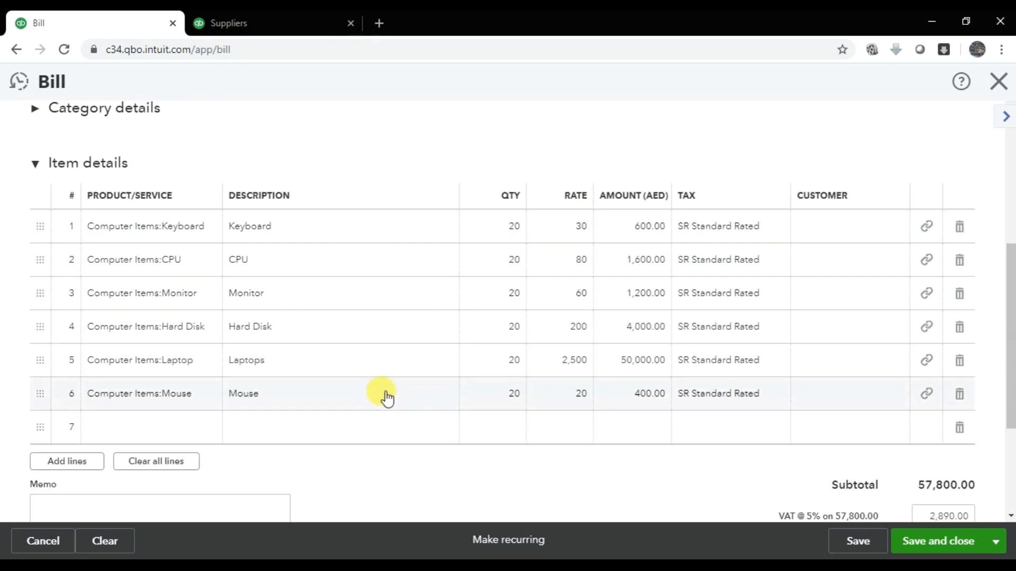
pyautogui.click(506, 233)
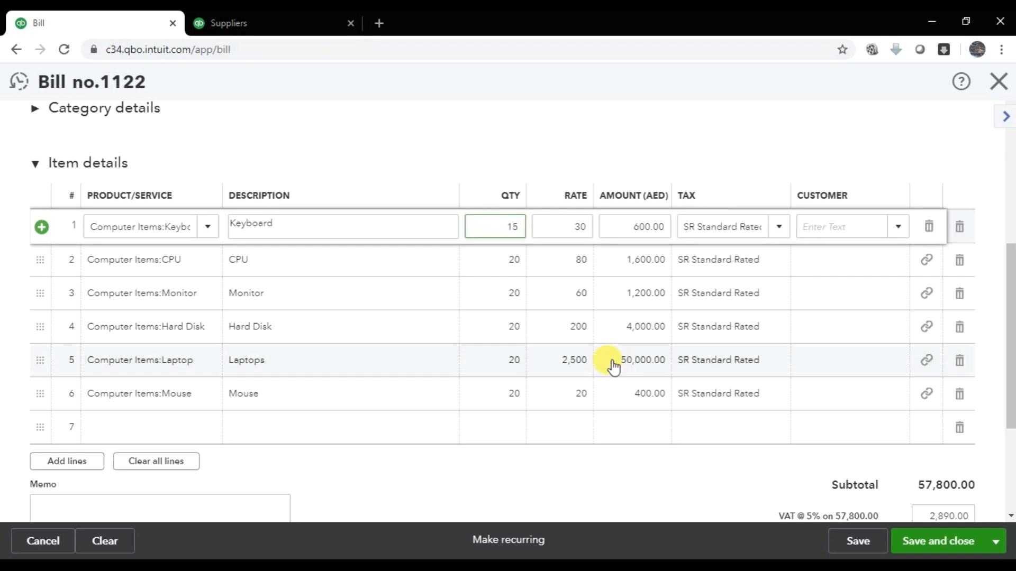
pyautogui.press('Return')
pyautogui.write('1')
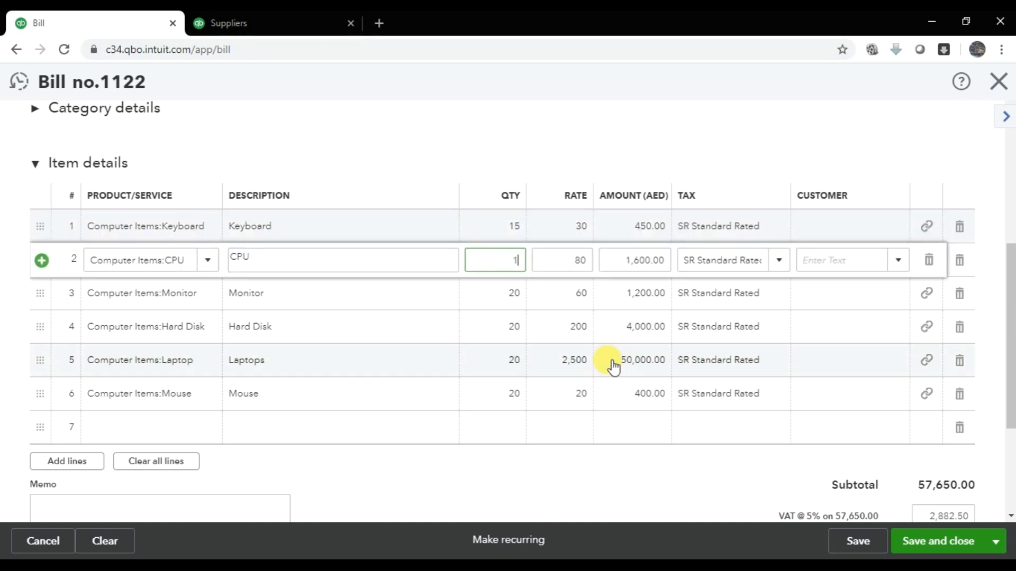
pyautogui.write('5')
pyautogui.press('Return')
pyautogui.press('Return')
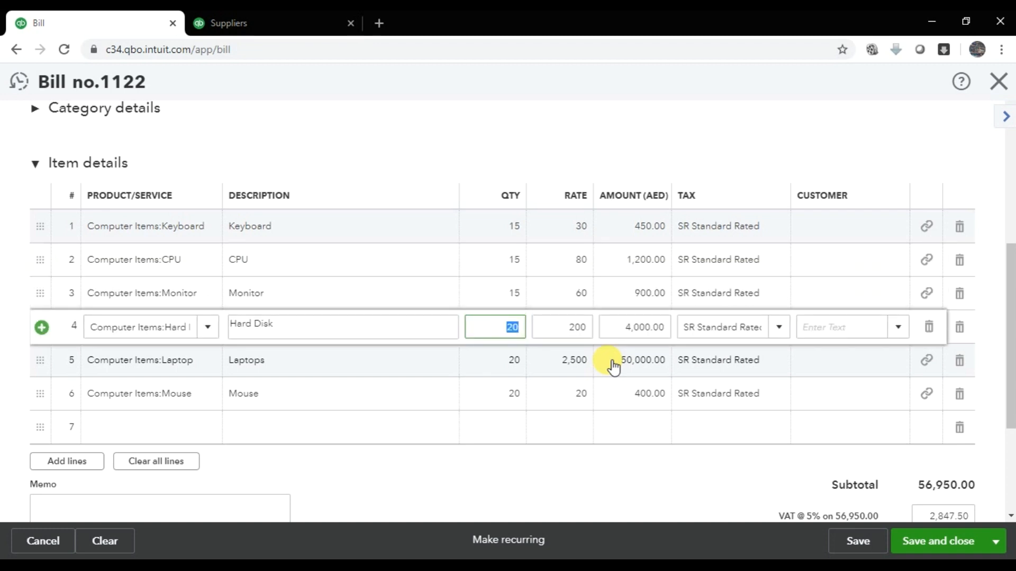
pyautogui.write('15')
pyautogui.press('Return')
pyautogui.press('Return')
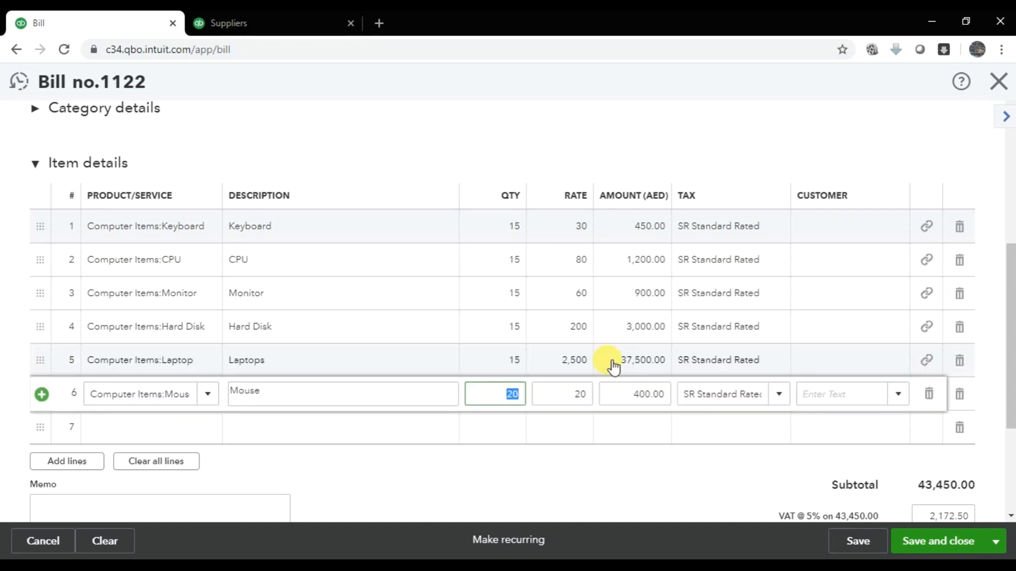
pyautogui.press('Tab')
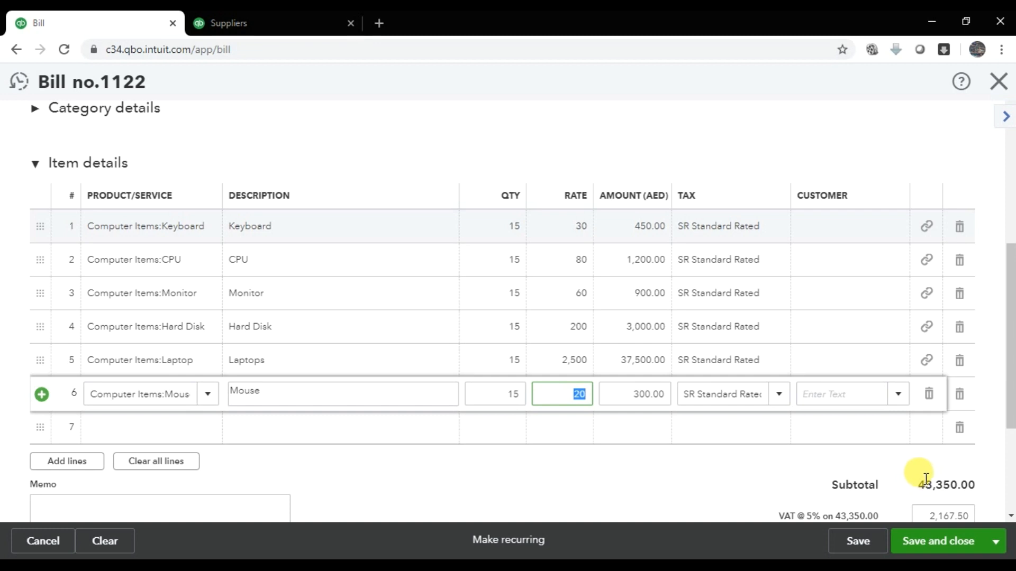
pyautogui.scroll(-1, 931, 479)
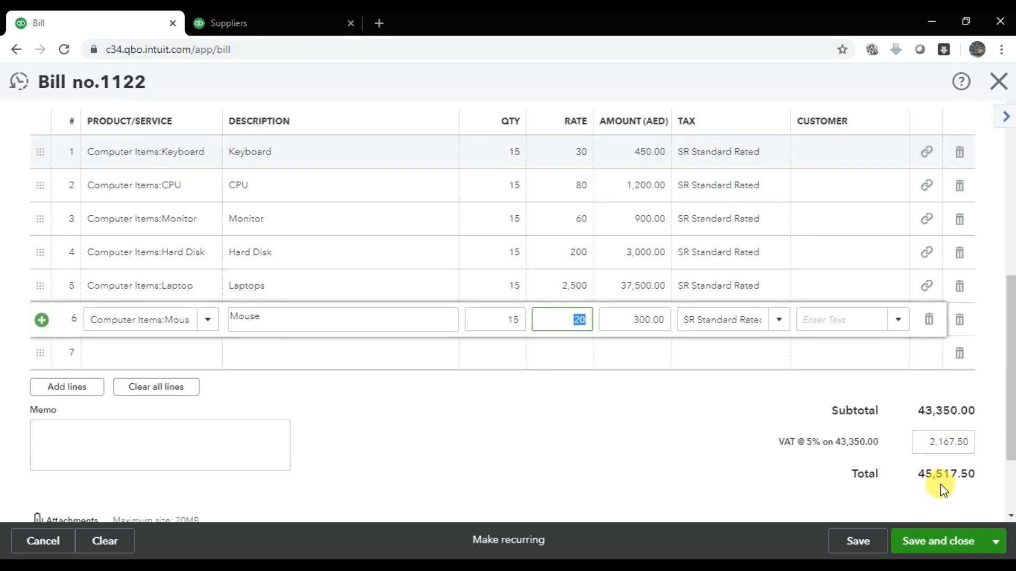
pyautogui.click(923, 442)
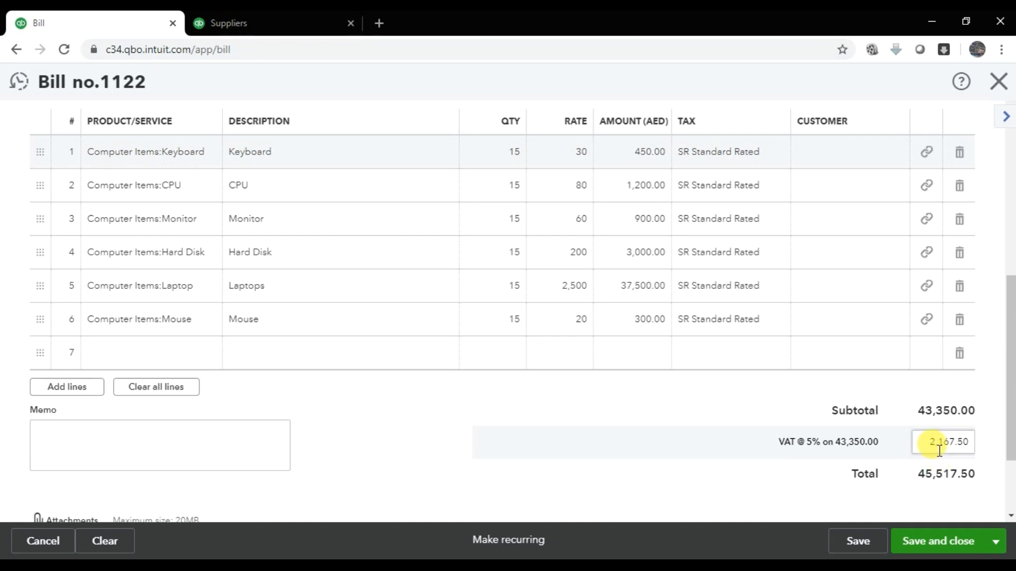
pyautogui.moveTo(917, 470); pyautogui.dragTo(982, 484)
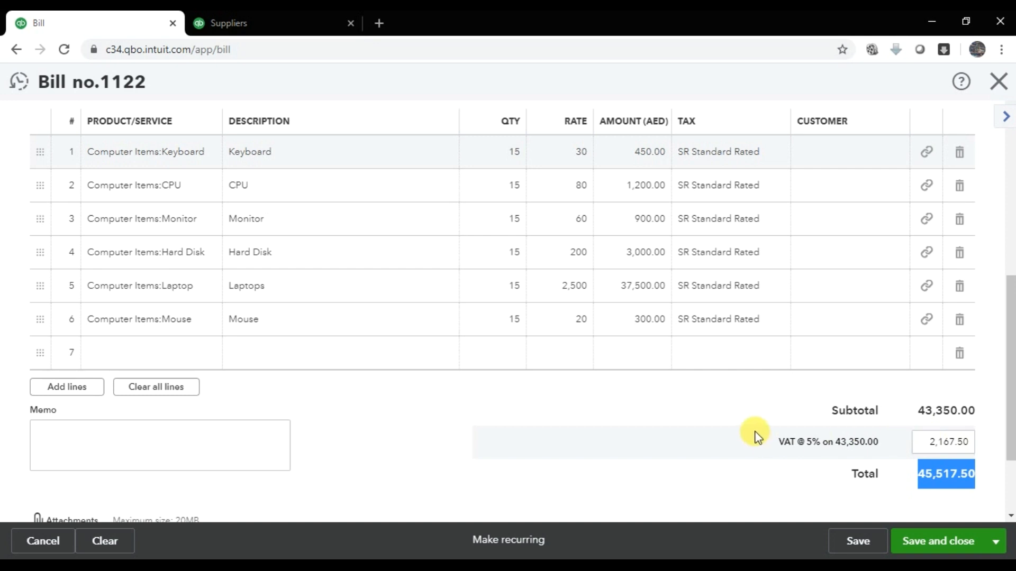
pyautogui.scroll(2, 766, 423)
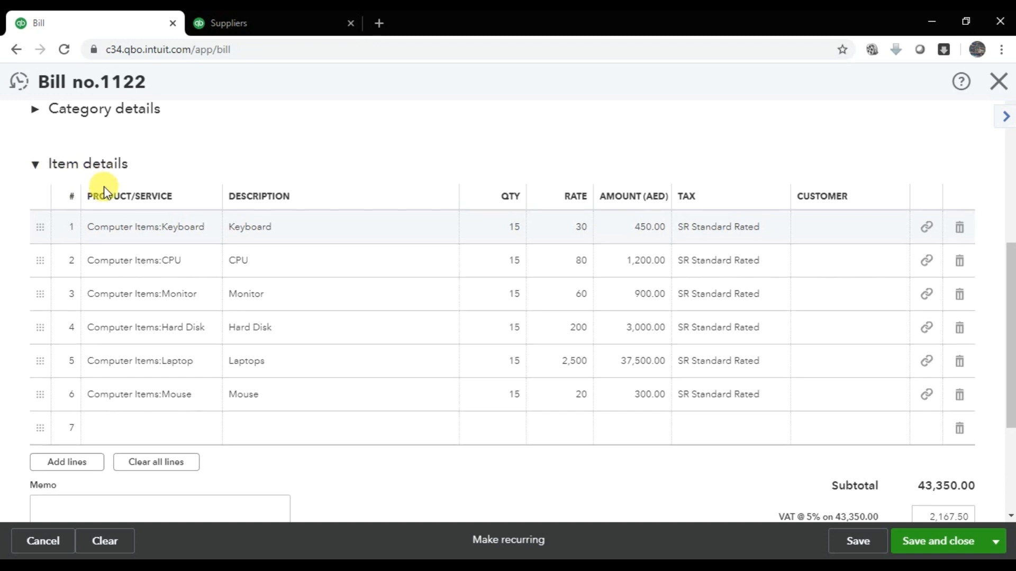
# - Expand Category details and set the first category line to Freight and delivery - COS
pyautogui.scroll(4, 102, 190)
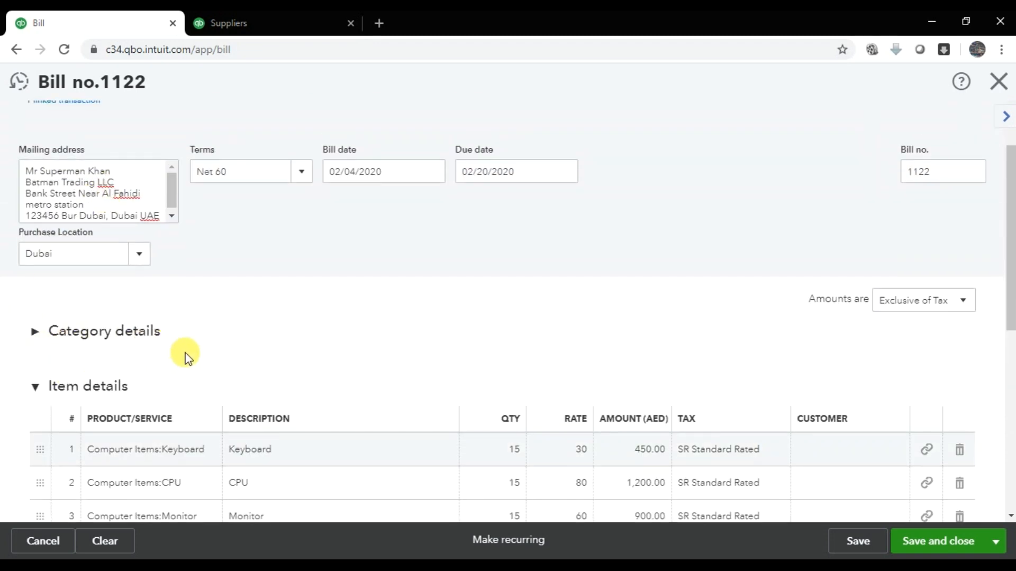
pyautogui.click(34, 333)
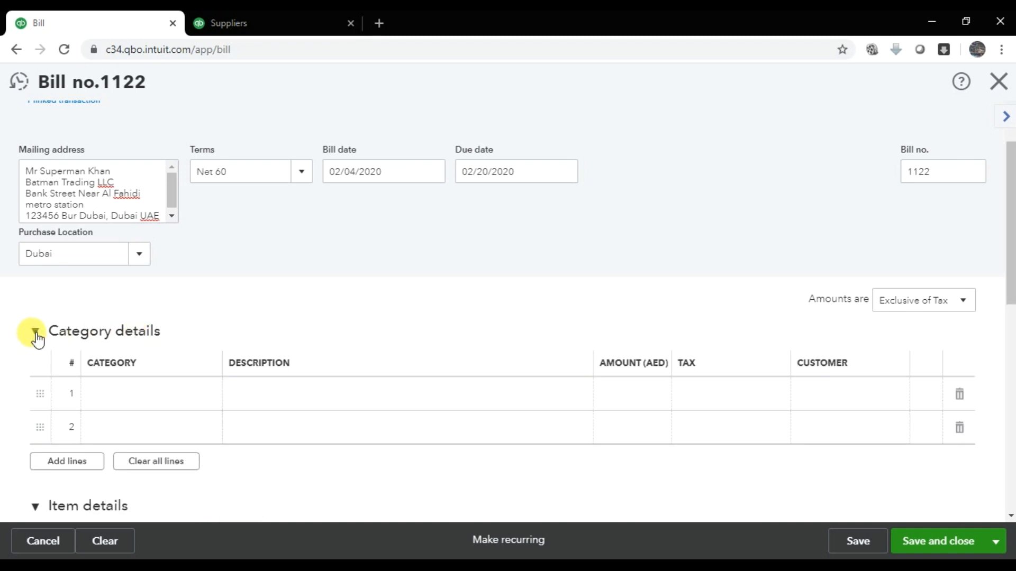
pyautogui.click(182, 397)
pyautogui.click(216, 400)
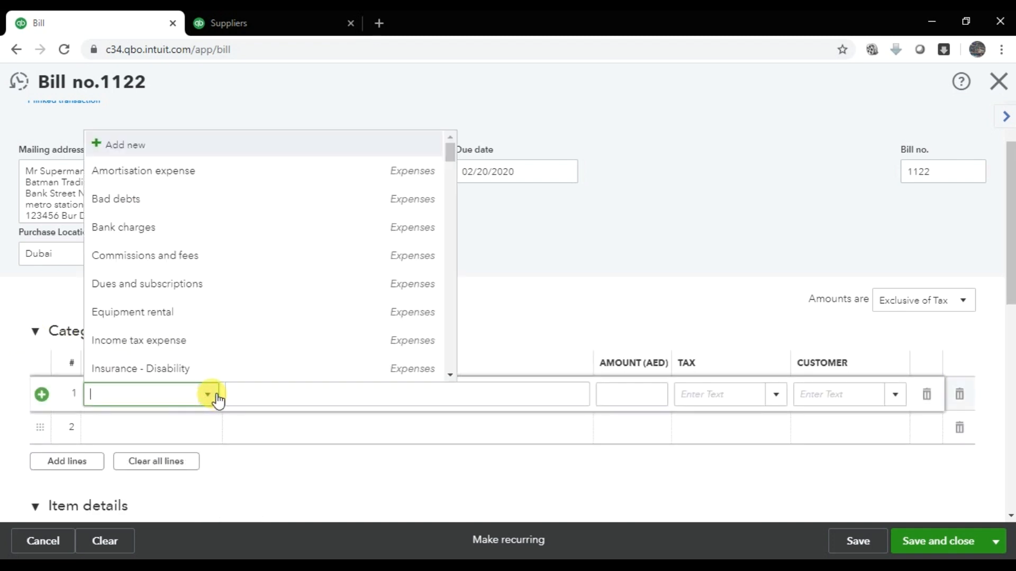
pyautogui.write('de')
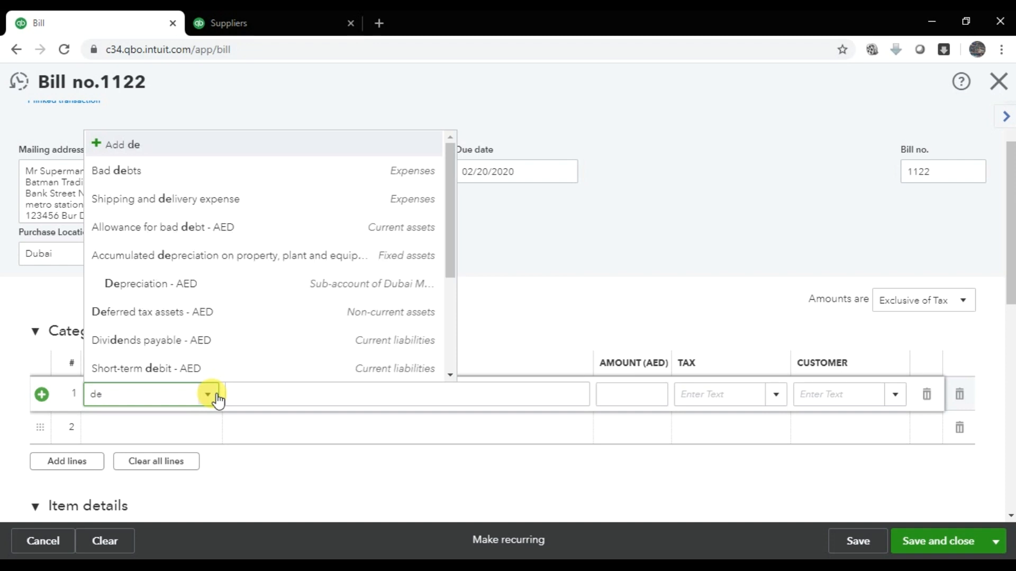
pyautogui.write('l')
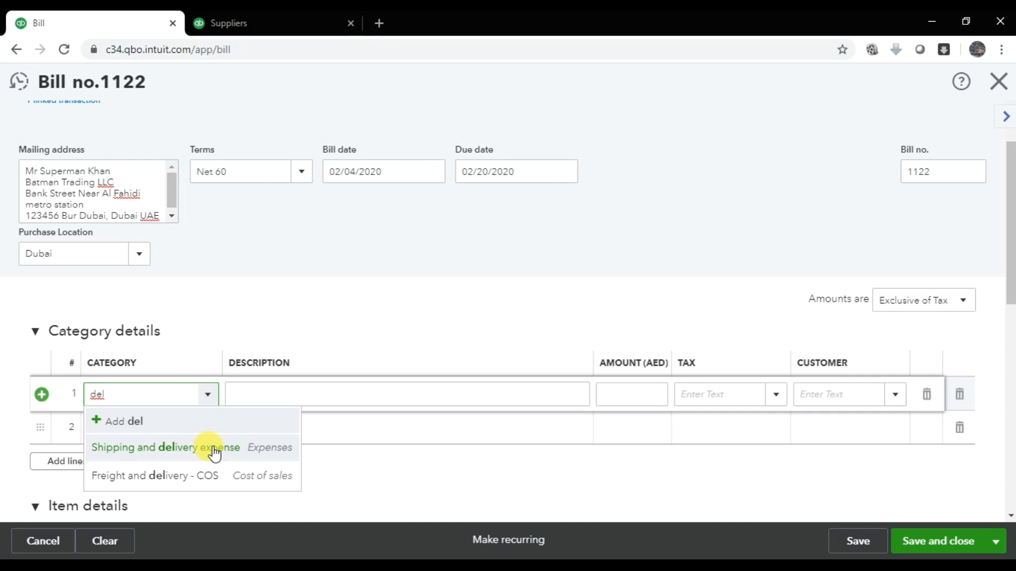
pyautogui.click(184, 477)
# - Give that line description 'Delivery charges', amount 100.00 and SR Standard Rated tax
pyautogui.press('Tab')
pyautogui.write('Delivery charges')
pyautogui.press('Tab')
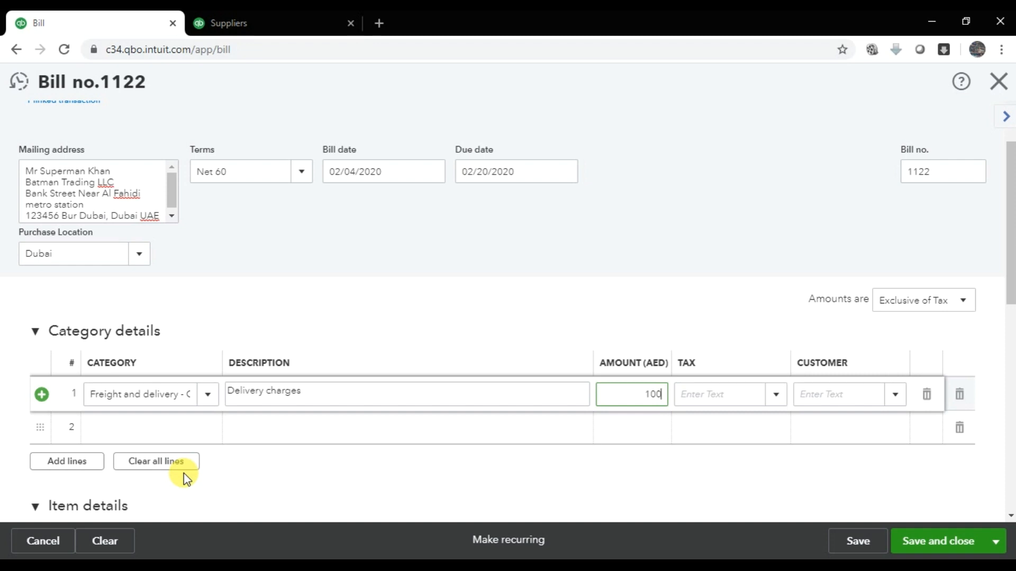
pyautogui.press('Tab')
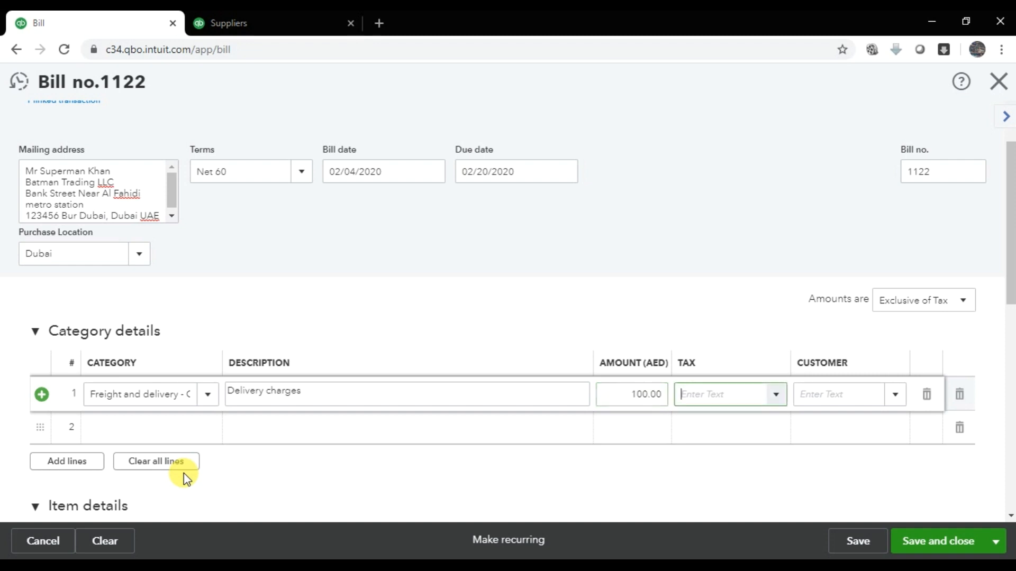
pyautogui.click(775, 396)
pyautogui.click(739, 477)
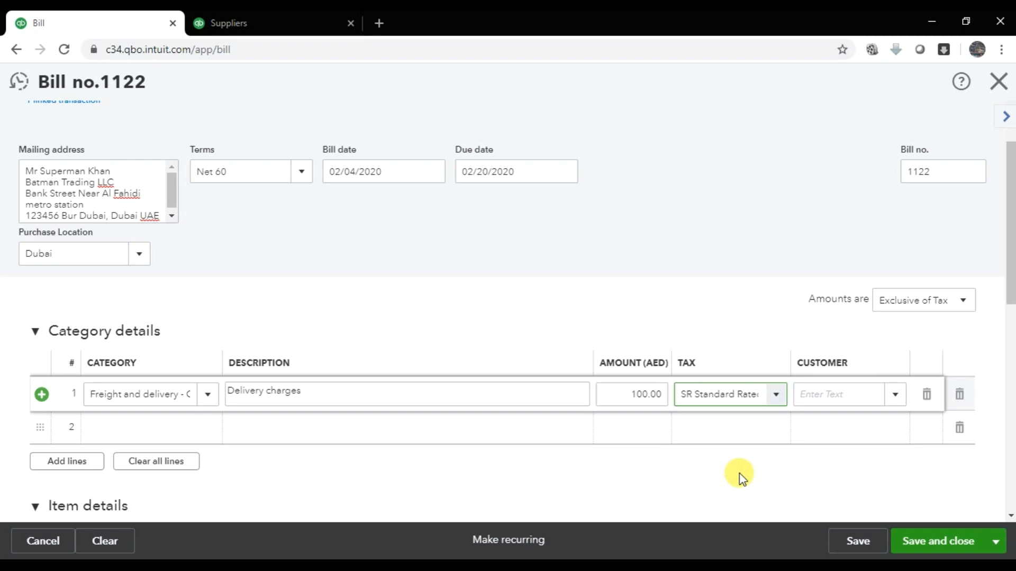
# - Commit the delivery charges line and save bill 1122 totalling 45,622.50
pyautogui.scroll(-9, 714, 313)
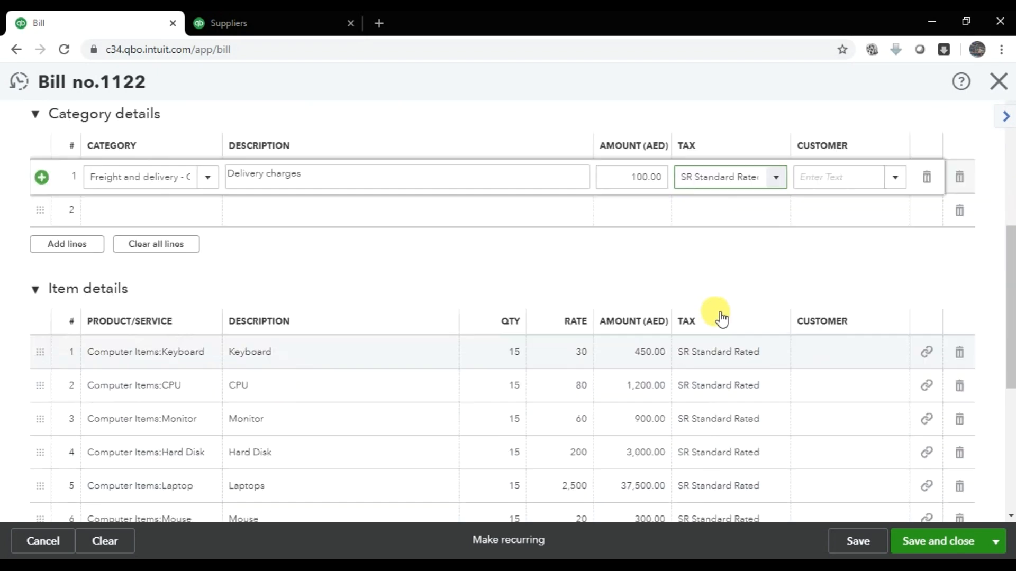
pyautogui.scroll(8, 828, 377)
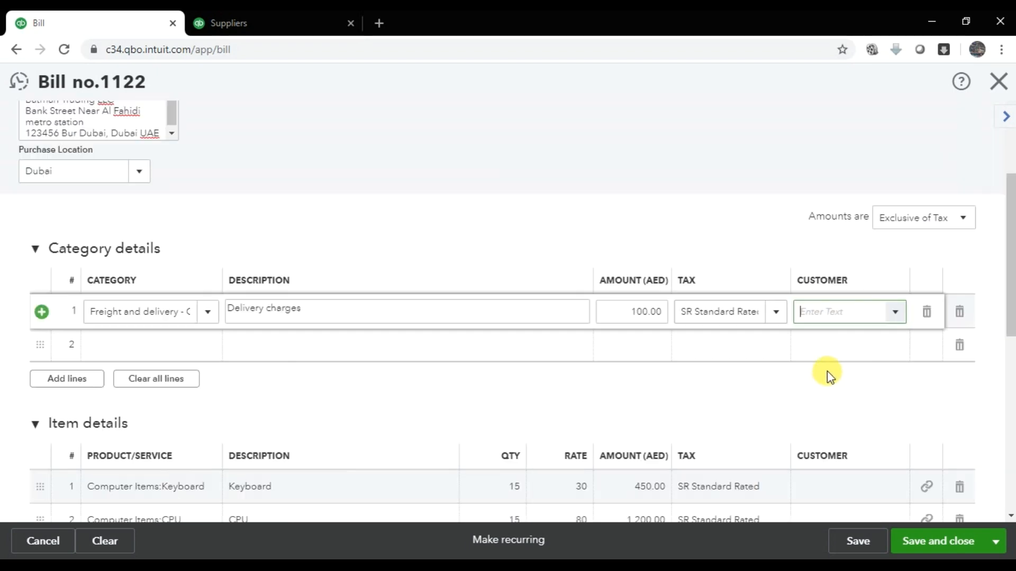
pyautogui.scroll(-8, 828, 378)
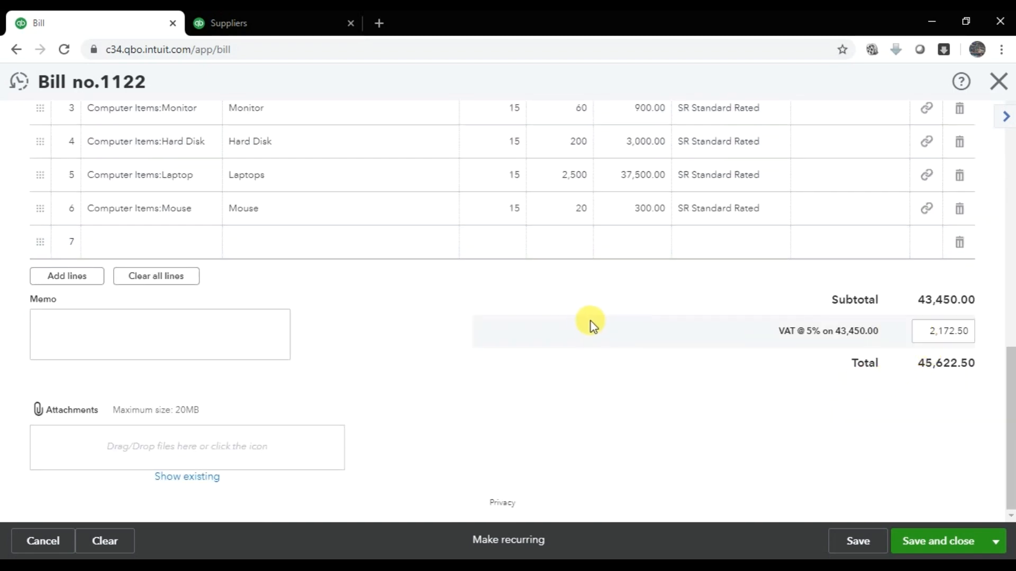
pyautogui.scroll(4, 590, 320)
pyautogui.scroll(3, 590, 322)
pyautogui.click(545, 245)
pyautogui.tripleClick(545, 246)
pyautogui.press('Tab')
pyautogui.press('Tab')
pyautogui.press('Tab')
pyautogui.press('Tab')
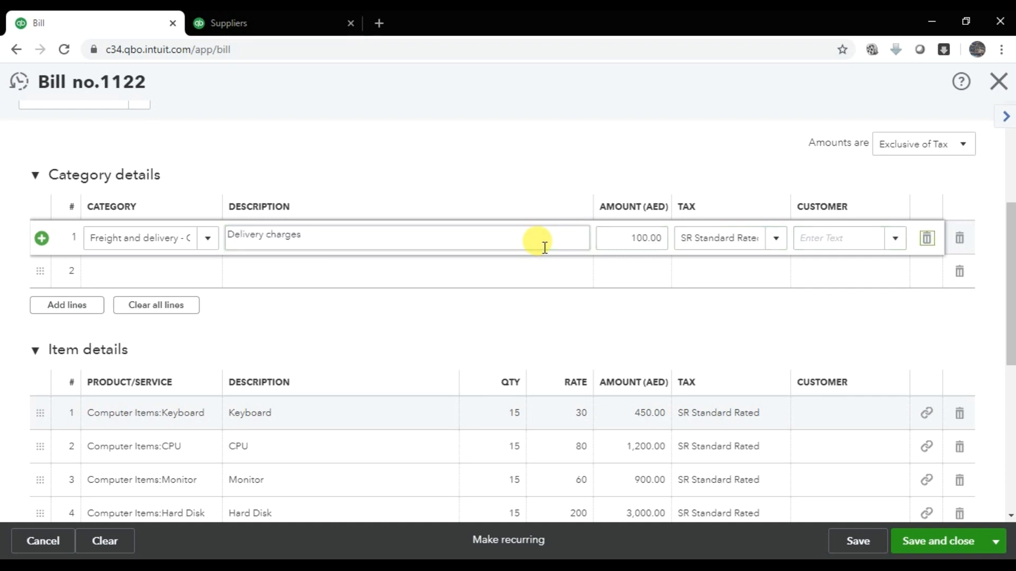
pyautogui.press('Tab')
pyautogui.press('Tab')
pyautogui.press('Tab')
pyautogui.press('Tab')
pyautogui.press('Tab')
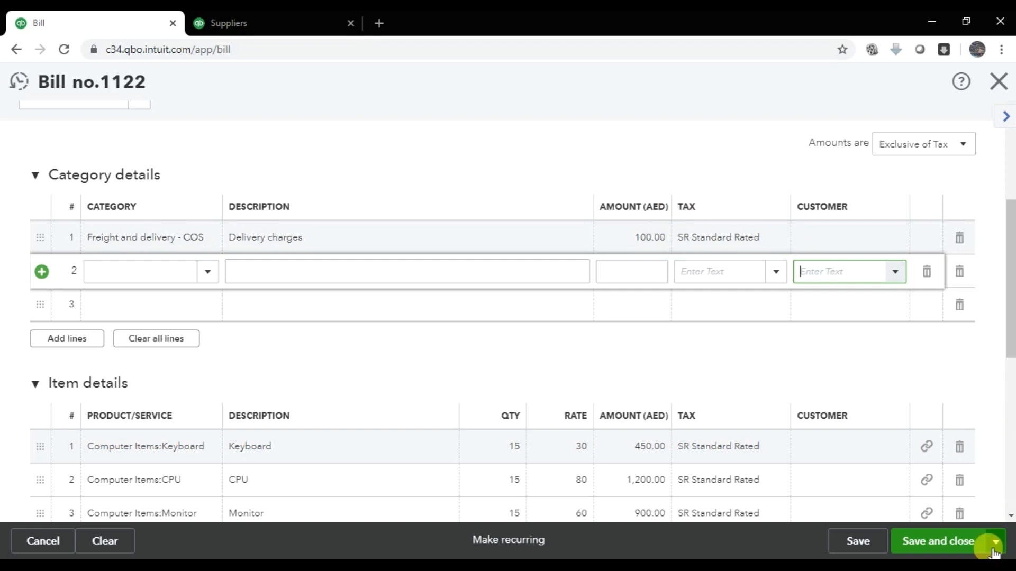
pyautogui.click(957, 550)
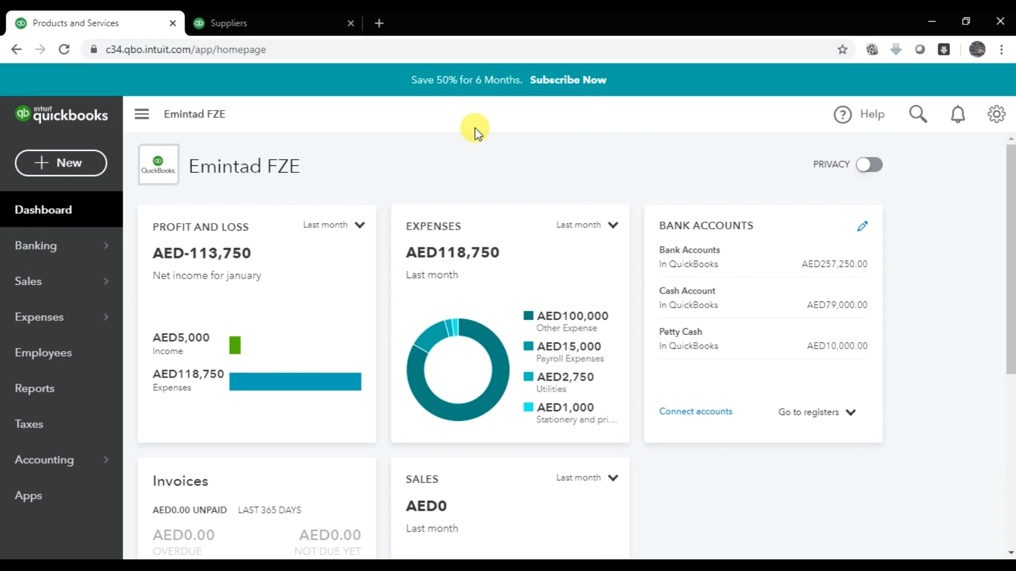
# - From the What you owe reports, open Supplier Balance Detail in a new browser tab
pyautogui.click(290, 18)
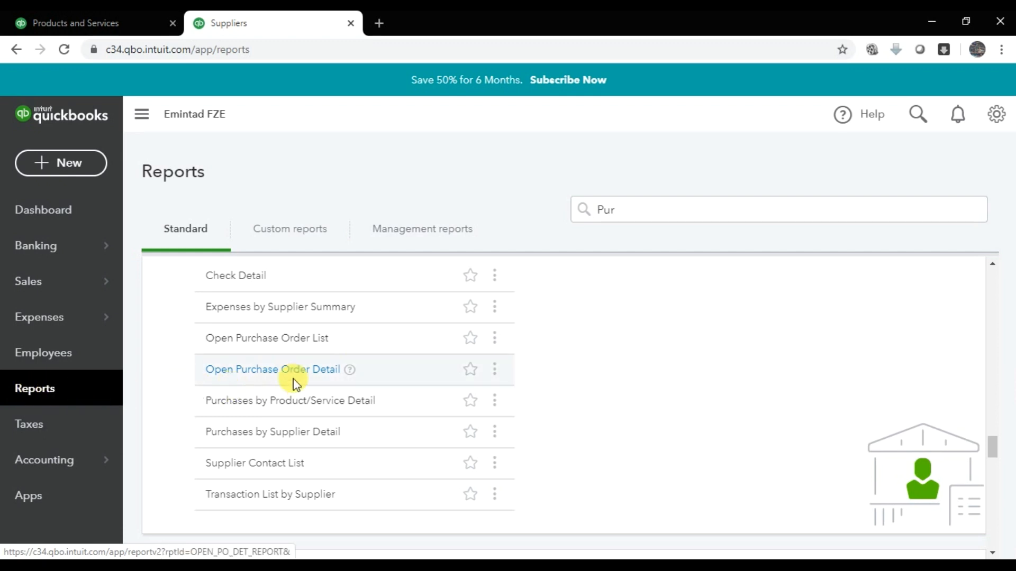
pyautogui.scroll(1, 286, 302)
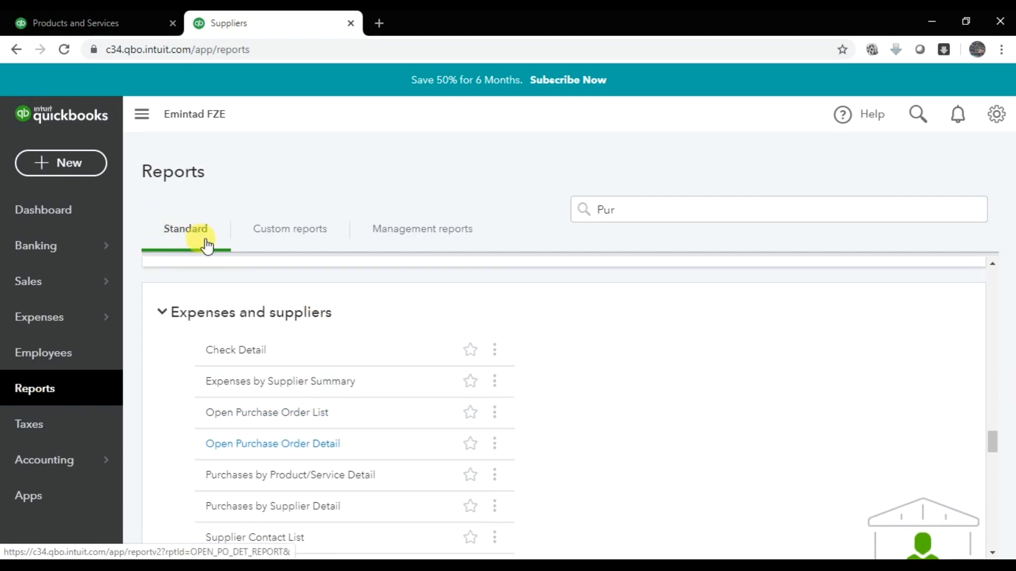
pyautogui.scroll(4, 222, 332)
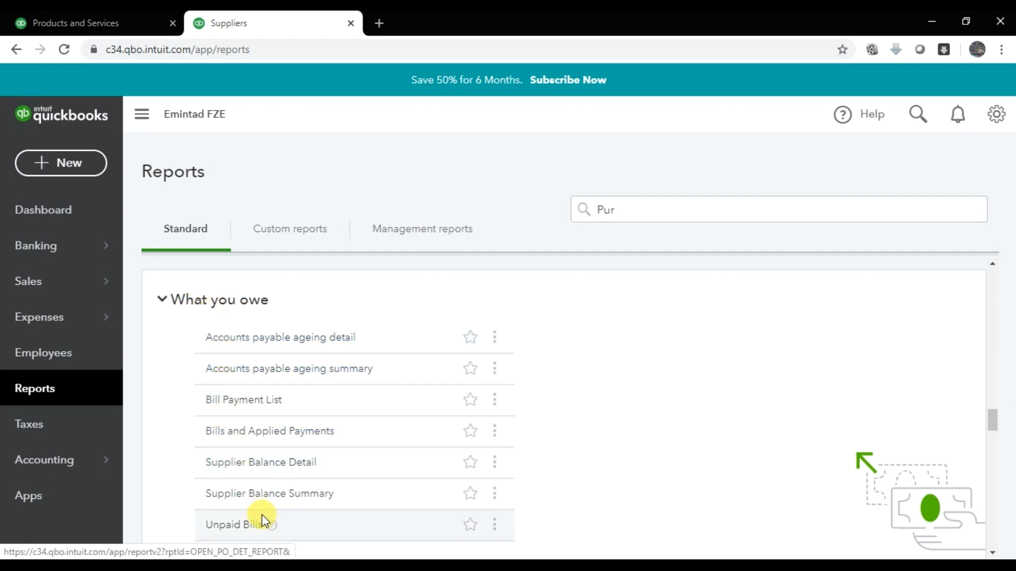
pyautogui.scroll(-1, 262, 516)
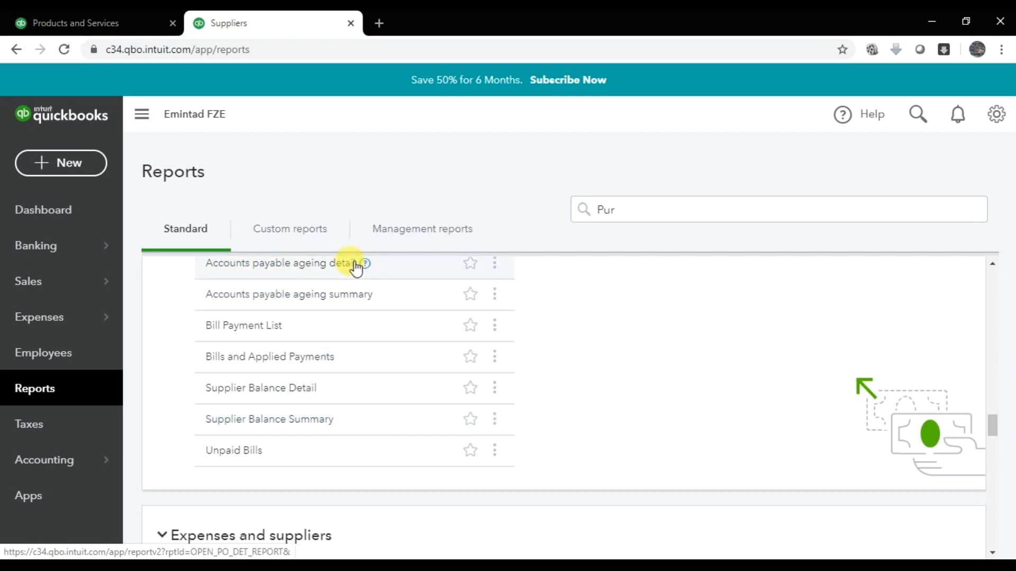
pyautogui.scroll(1, 293, 302)
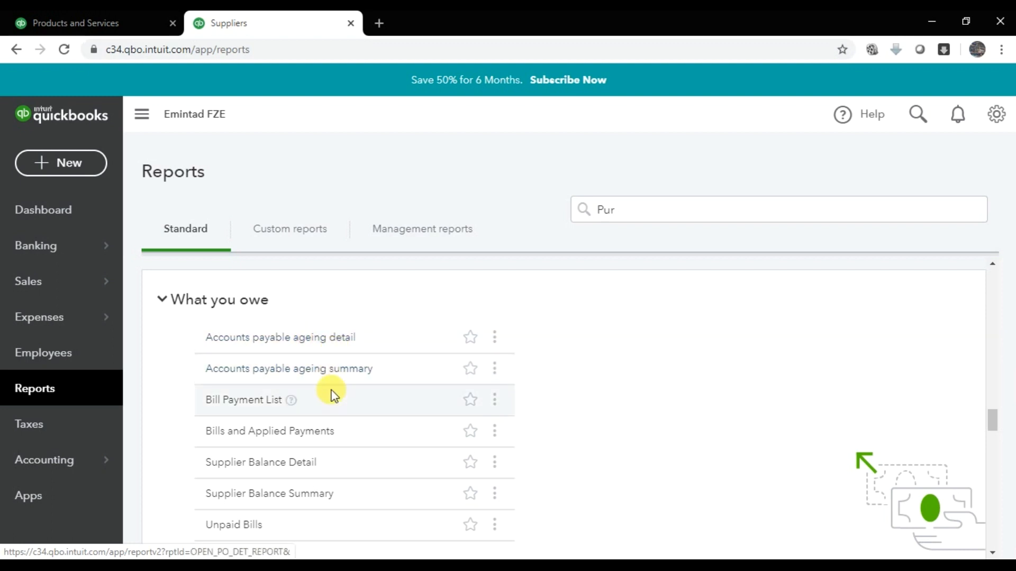
pyautogui.scroll(-1, 261, 409)
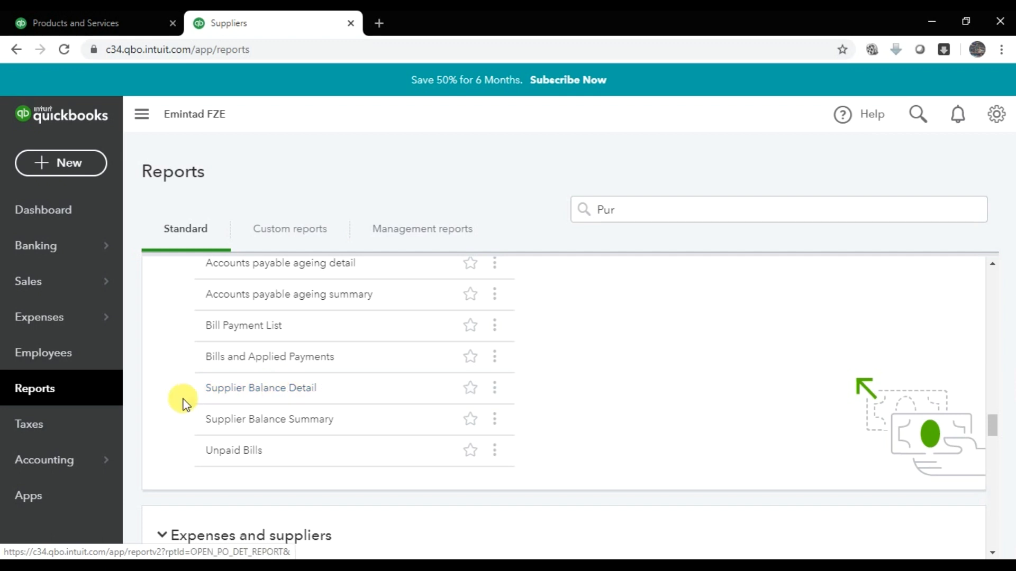
pyautogui.rightClick(232, 393)
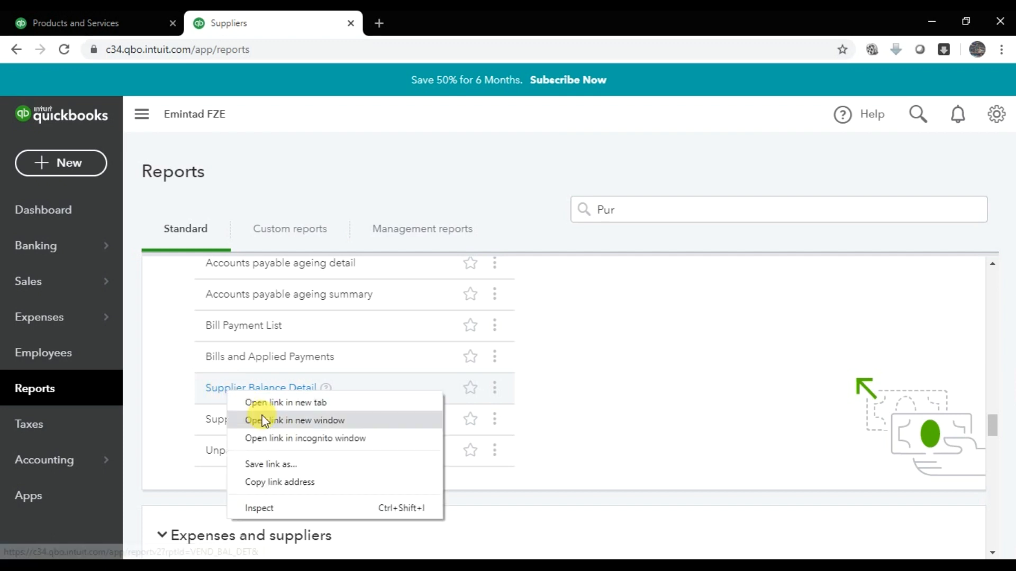
pyautogui.click(267, 405)
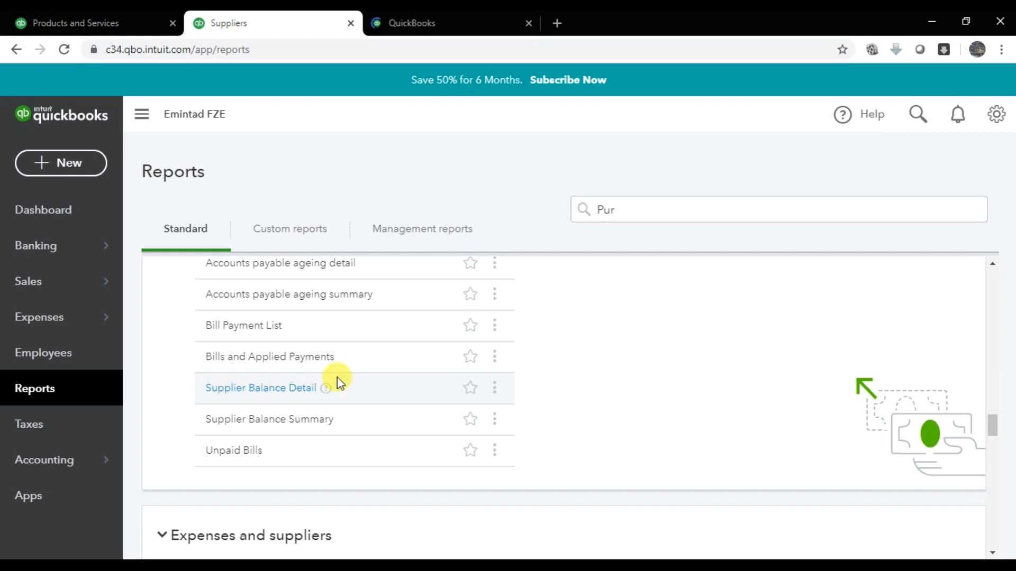
# - Filter Supplier Balance Detail to supplier Batman Trading LLC and rerun it, showing bill 1122 at AED45,622.50
pyautogui.click(420, 23)
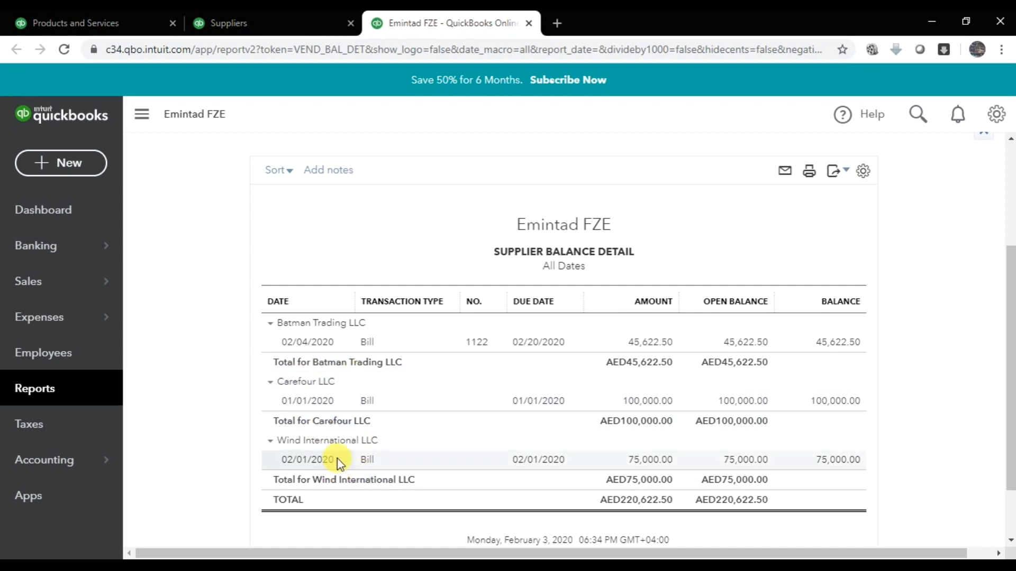
pyautogui.scroll(3, 431, 325)
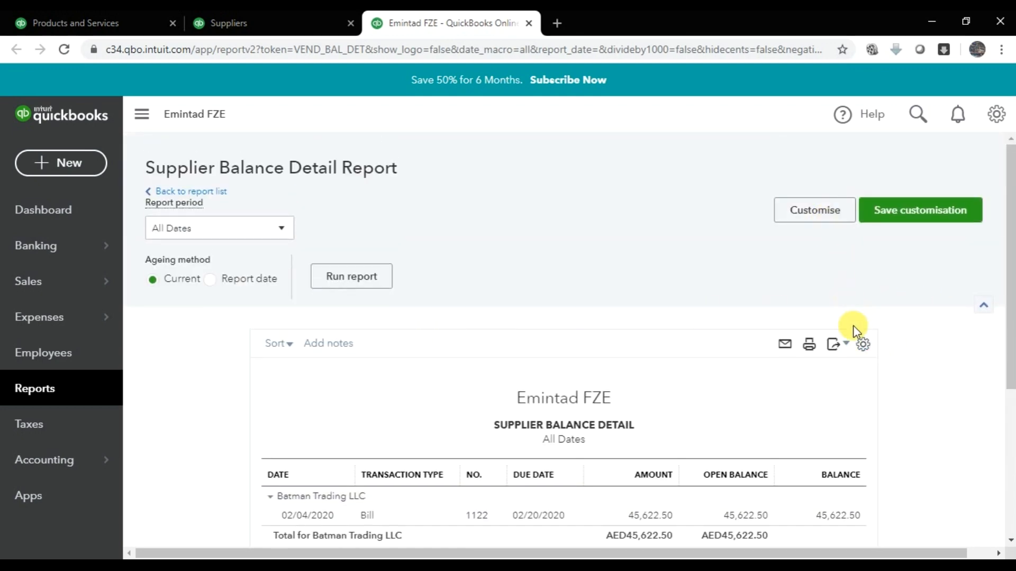
pyautogui.click(809, 210)
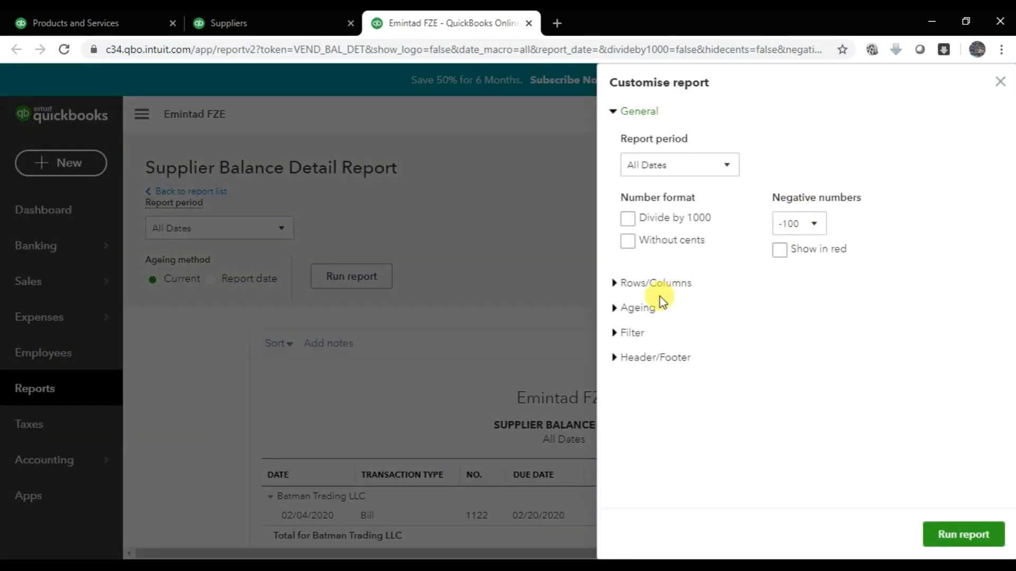
pyautogui.click(616, 334)
pyautogui.scroll(-1, 683, 305)
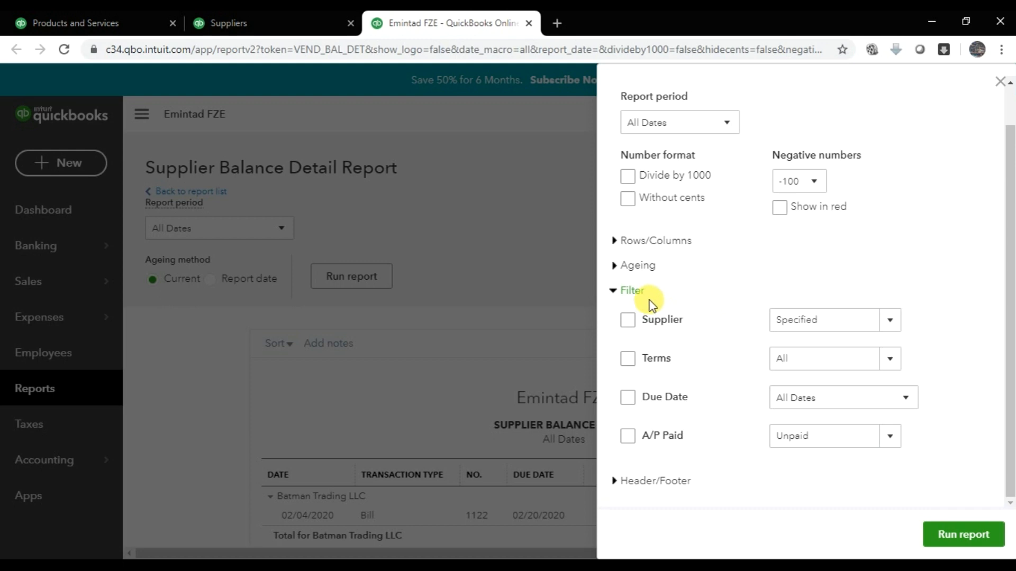
pyautogui.click(623, 328)
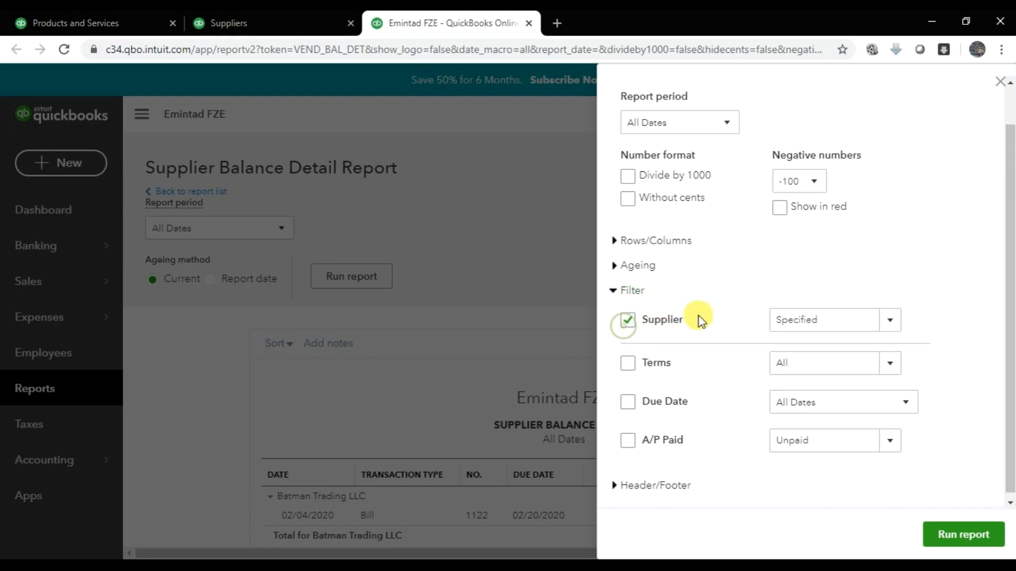
pyautogui.click(893, 322)
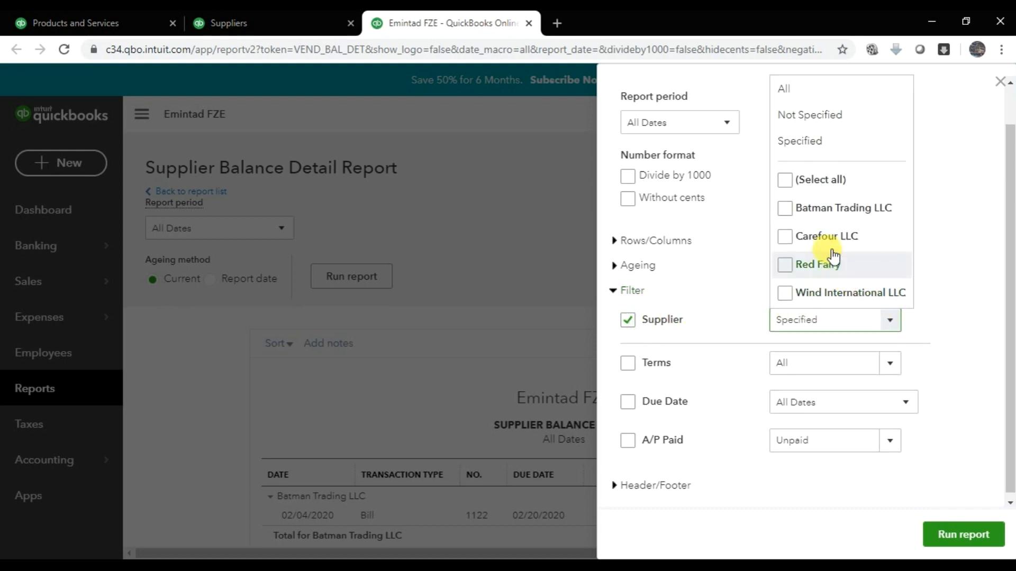
pyautogui.click(786, 211)
pyautogui.click(972, 267)
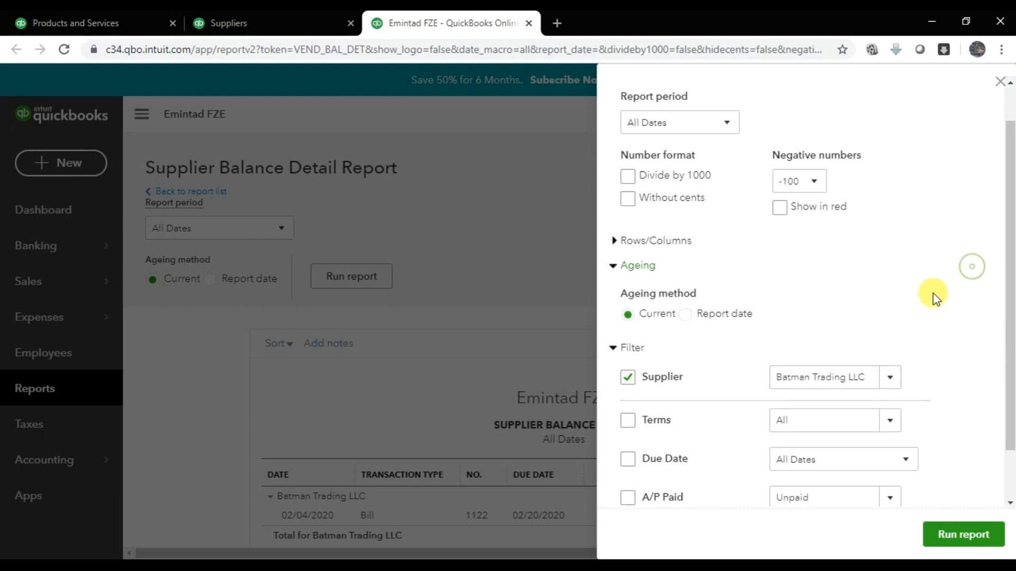
pyautogui.scroll(-2, 857, 331)
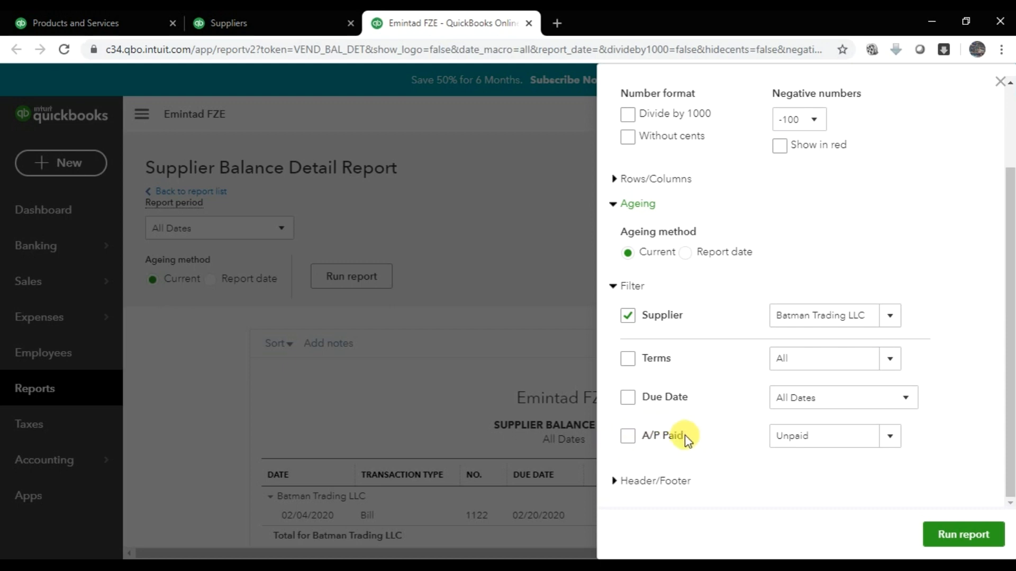
pyautogui.click(966, 535)
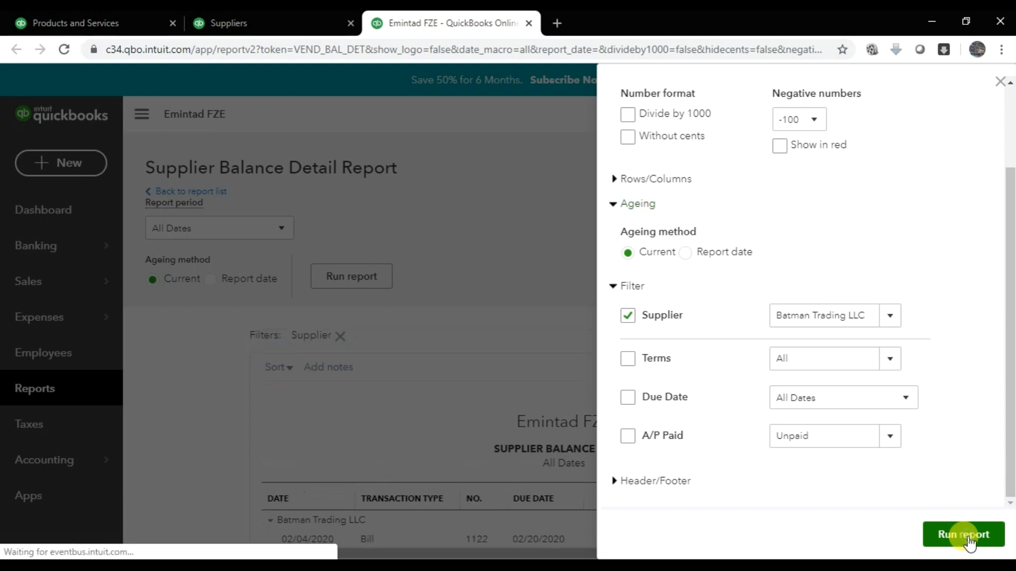
pyautogui.scroll(-2, 799, 385)
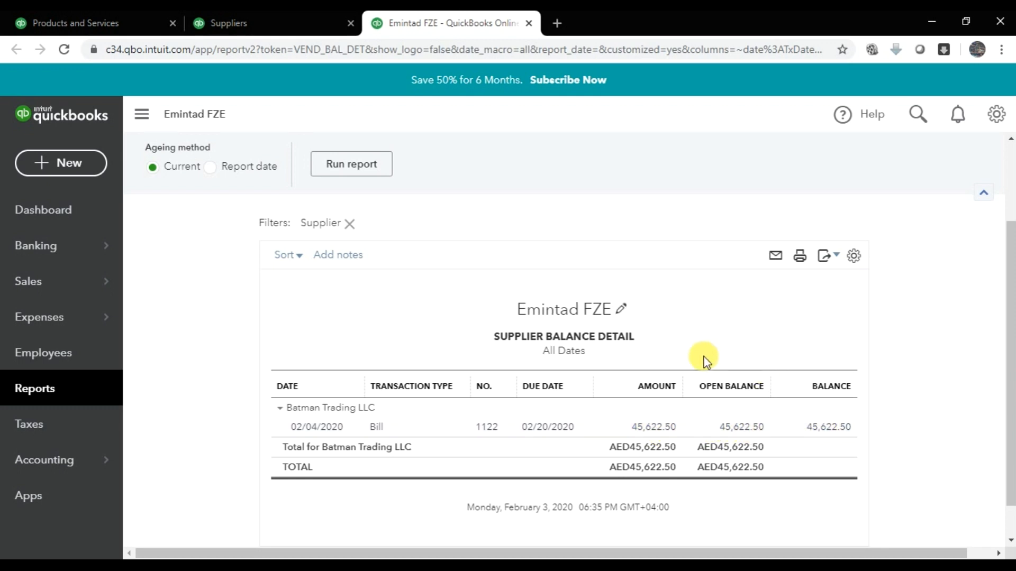
pyautogui.click(333, 23)
# - Open the Open Purchase Order List and Detail reports in new tabs and check PO 1001's AED15,172.50 balance
pyautogui.scroll(-6, 301, 296)
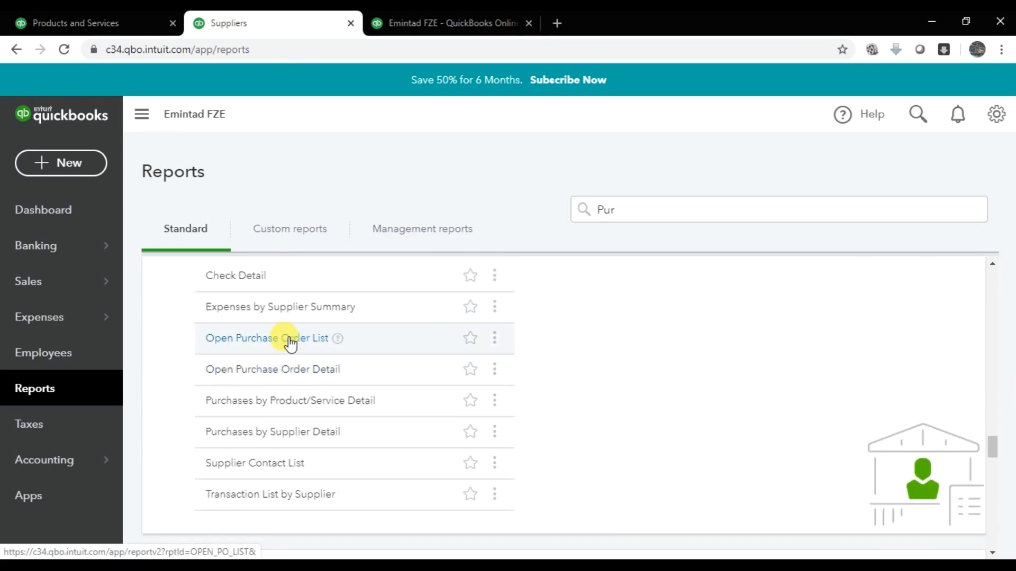
pyautogui.rightClick(290, 343)
pyautogui.click(304, 350)
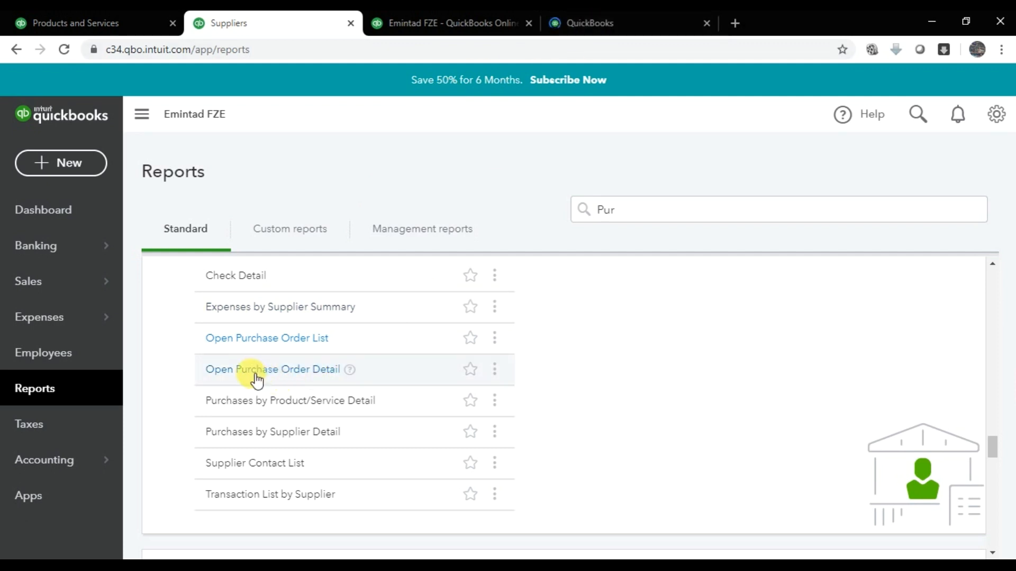
pyautogui.rightClick(272, 374)
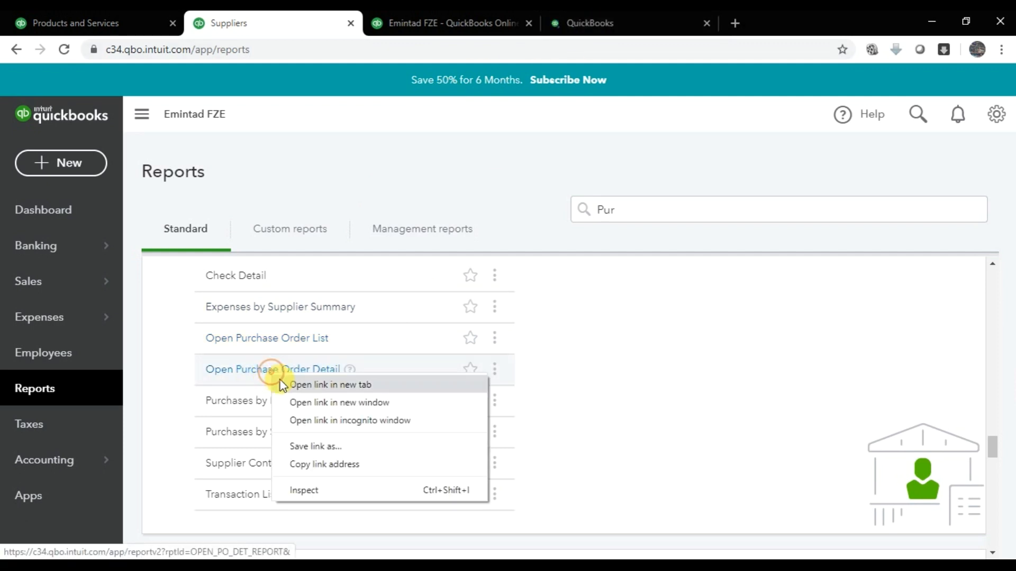
pyautogui.click(291, 391)
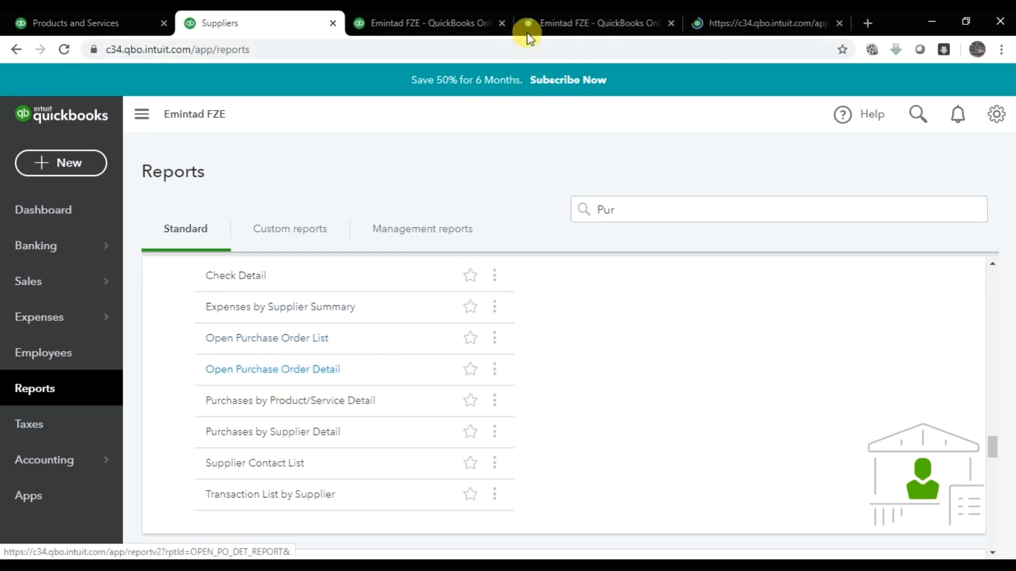
pyautogui.click(601, 21)
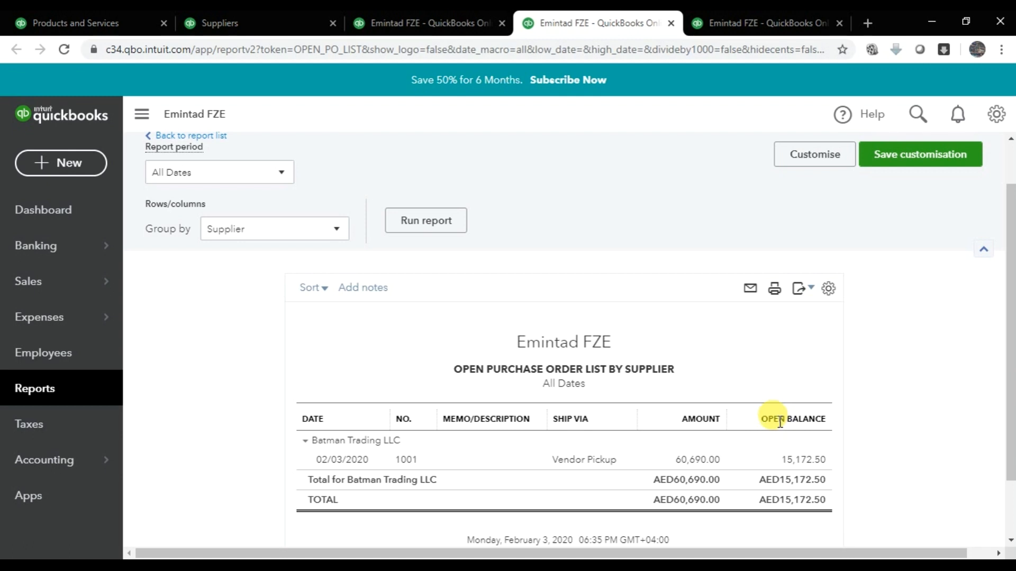
pyautogui.click(422, 16)
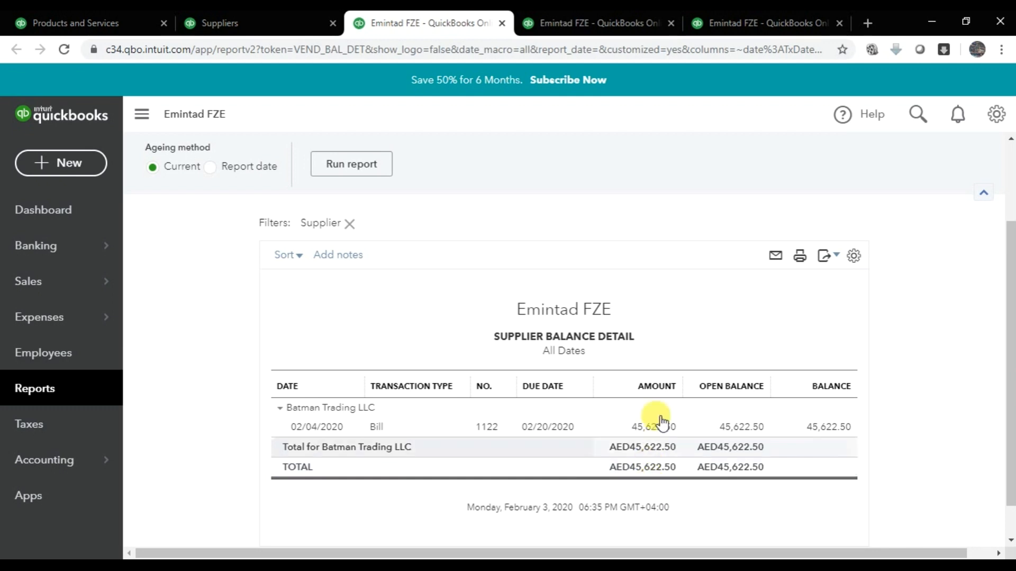
pyautogui.click(596, 13)
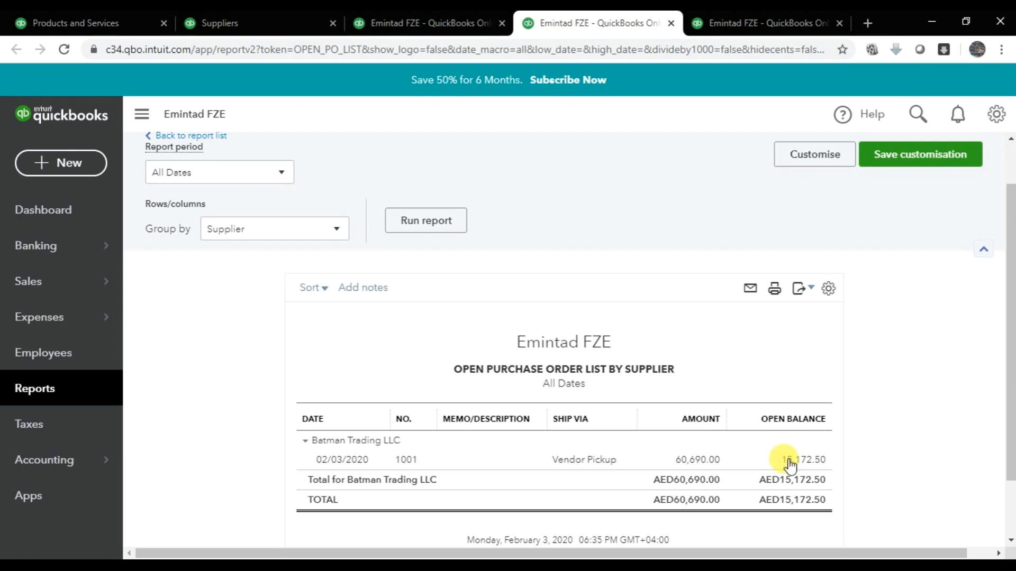
# - Check the Open Purchase Orders Detail balances for the 5-unit backorders, then return to the dashboard
pyautogui.click(741, 16)
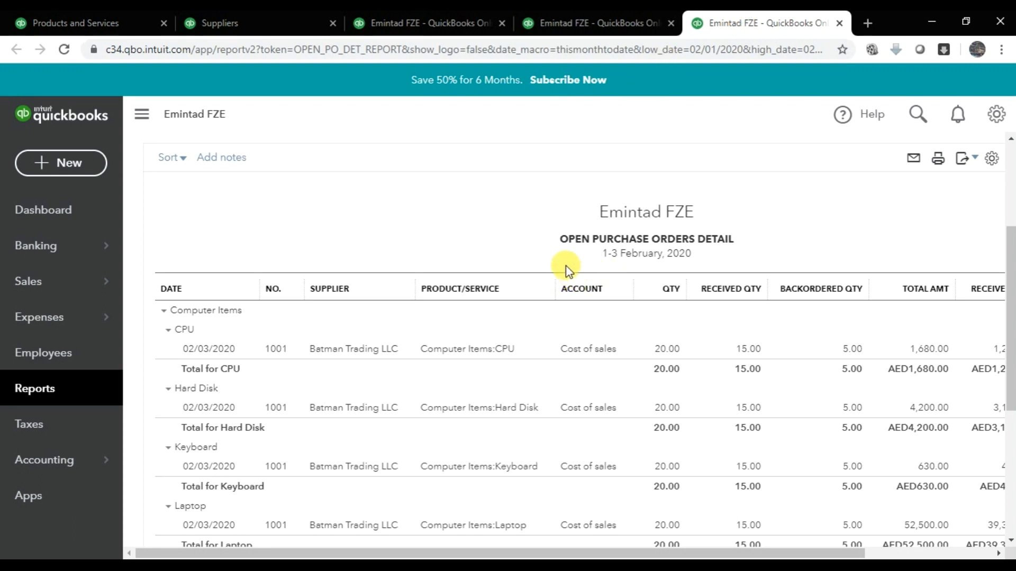
pyautogui.moveTo(626, 550); pyautogui.dragTo(762, 545)
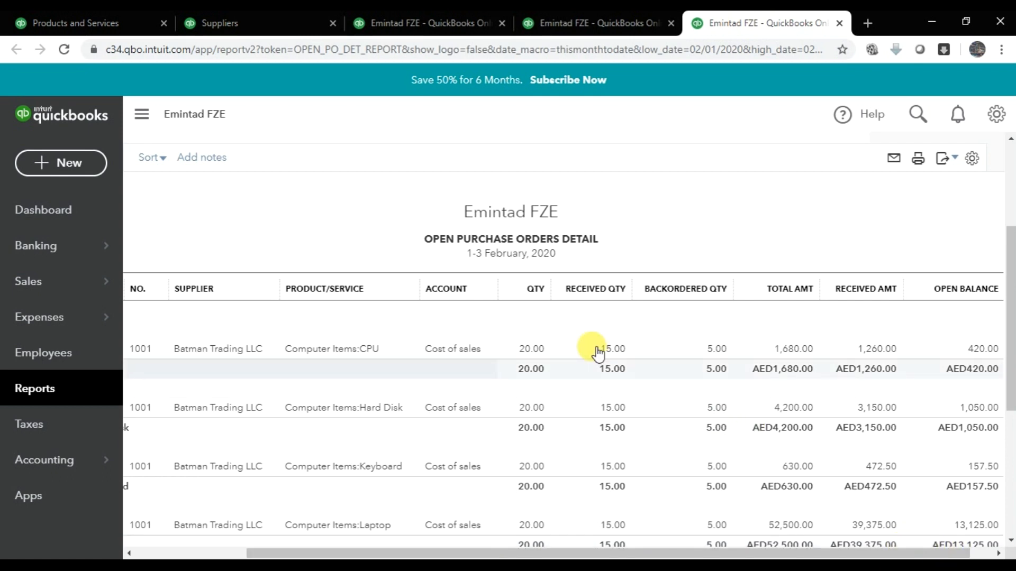
pyautogui.click(259, 21)
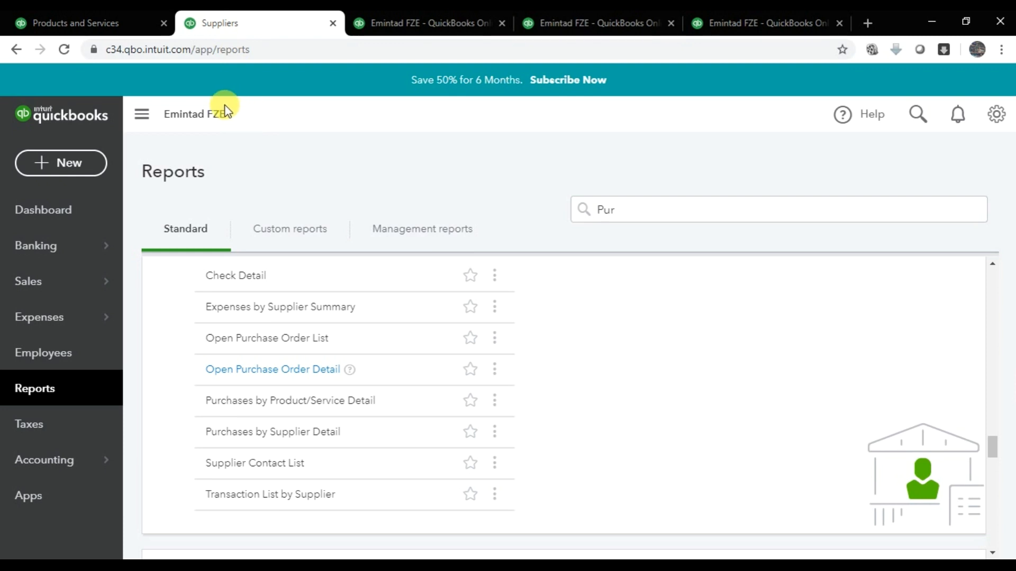
pyautogui.click(102, 22)
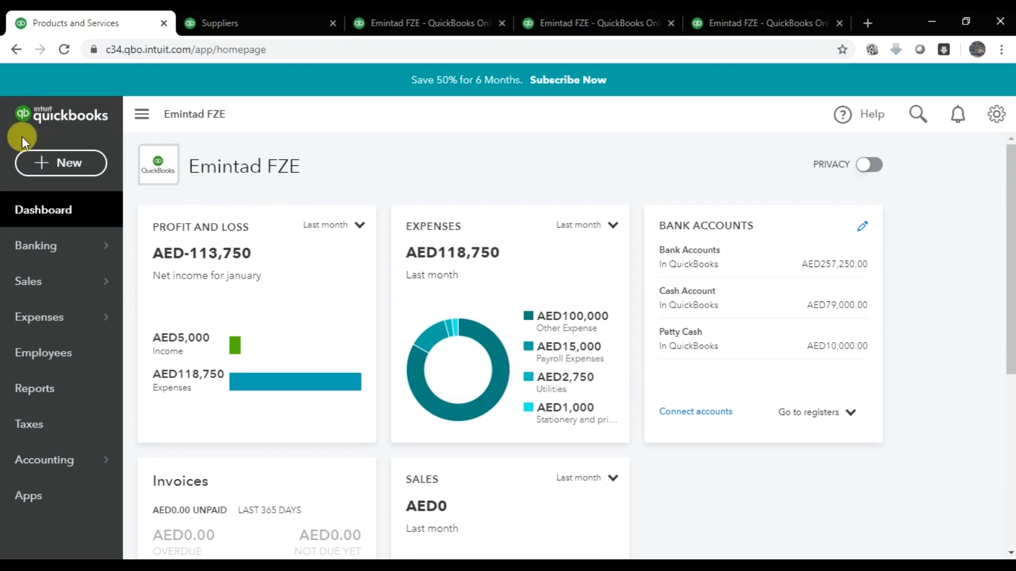
# - Start a new bill for supplier Batman Trading LLC
pyautogui.click(39, 167)
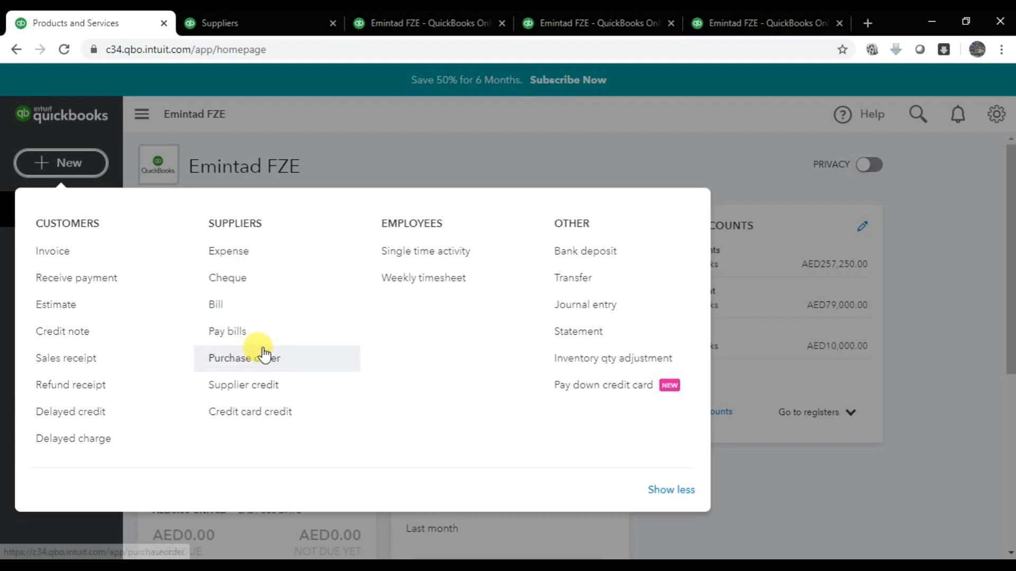
pyautogui.click(229, 313)
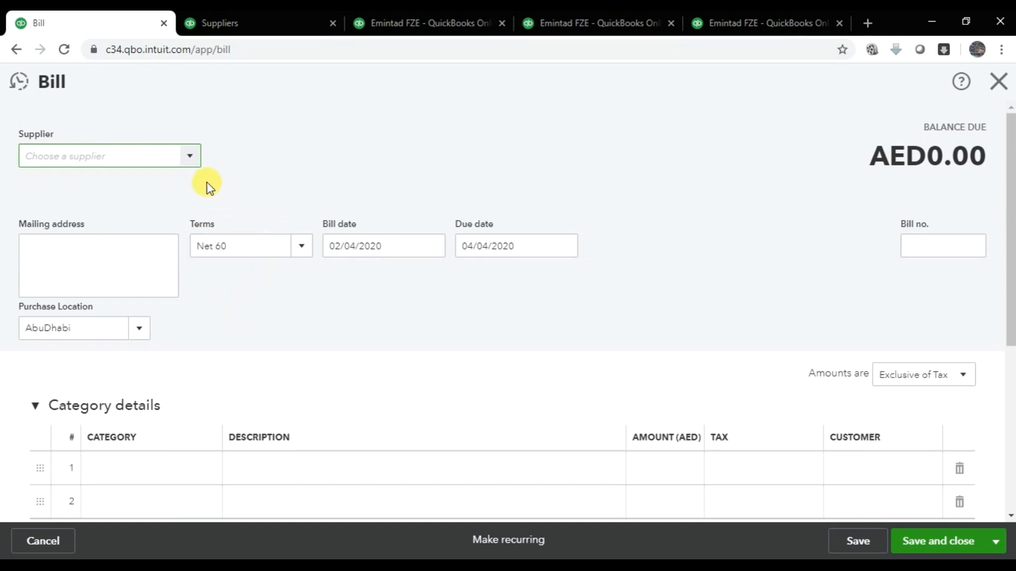
pyautogui.click(189, 159)
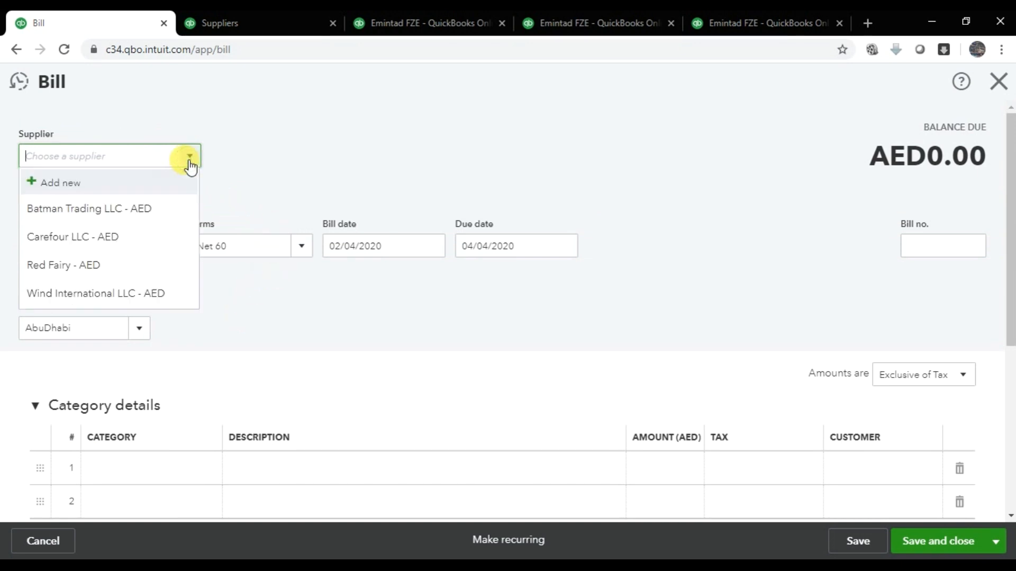
pyautogui.click(153, 208)
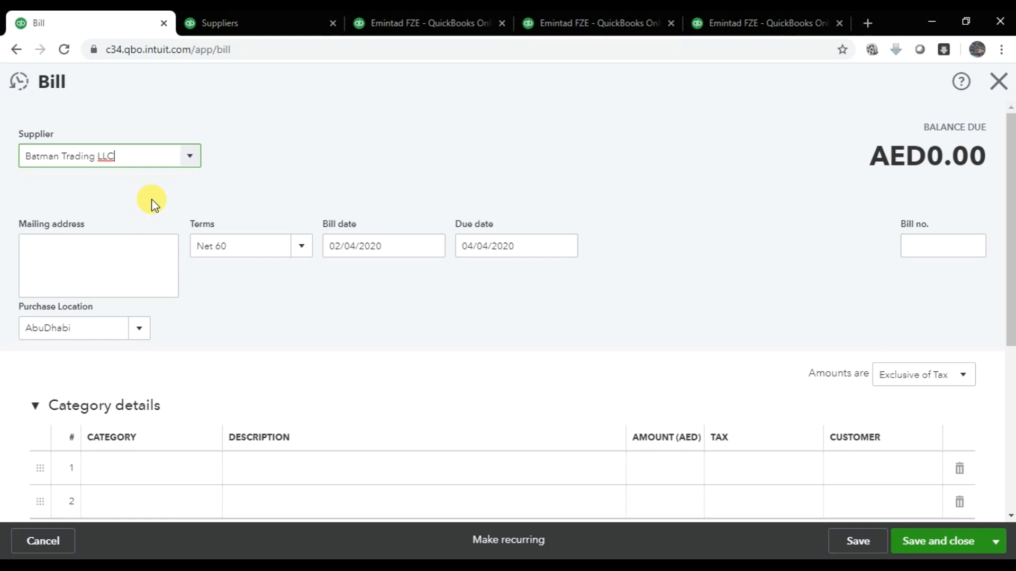
# - Set the due date to 02/20/2020 and keep the bill date at 02/04/2020
pyautogui.click(541, 254)
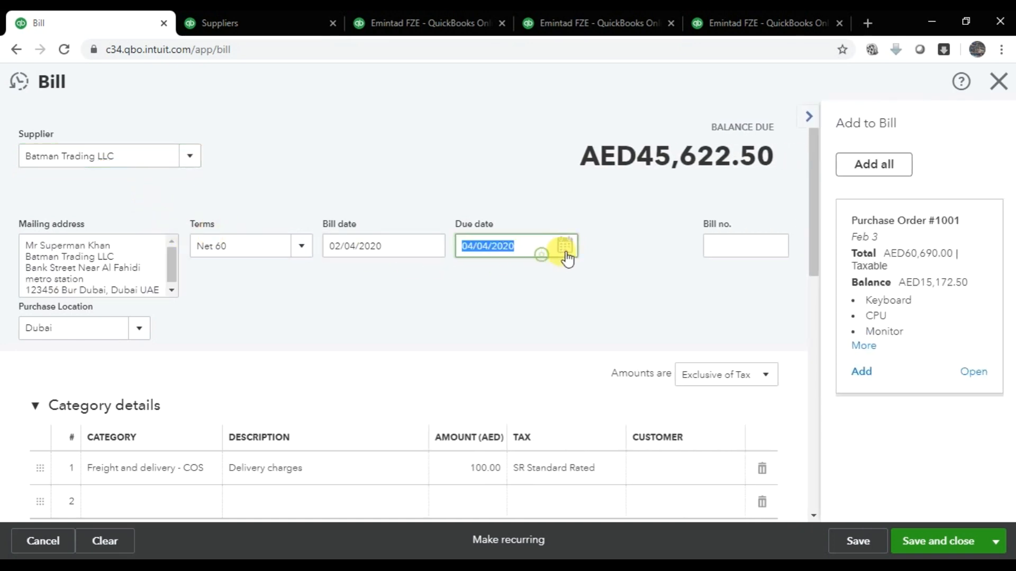
pyautogui.click(565, 252)
pyautogui.click(469, 286)
pyautogui.click(471, 285)
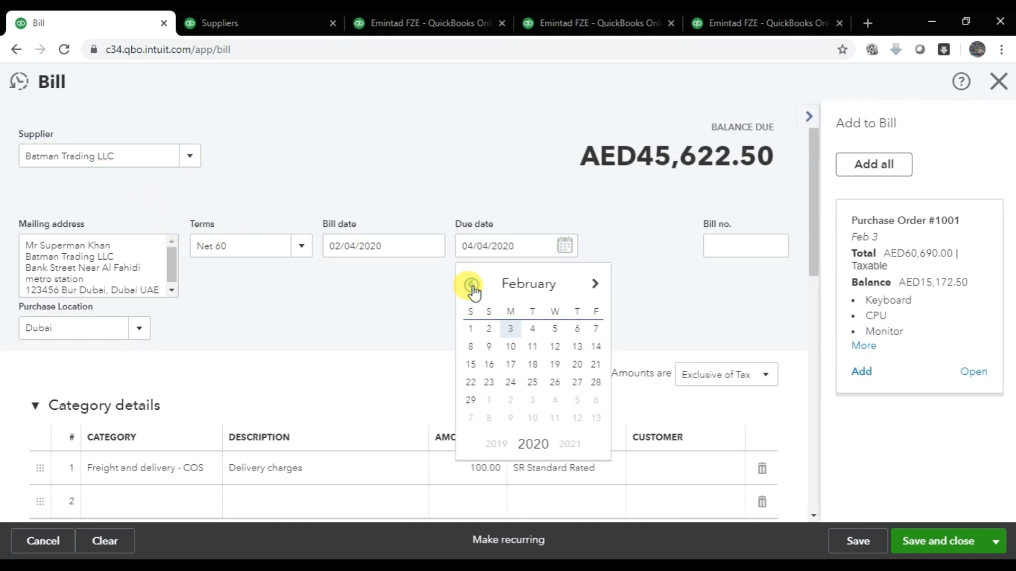
pyautogui.click(578, 365)
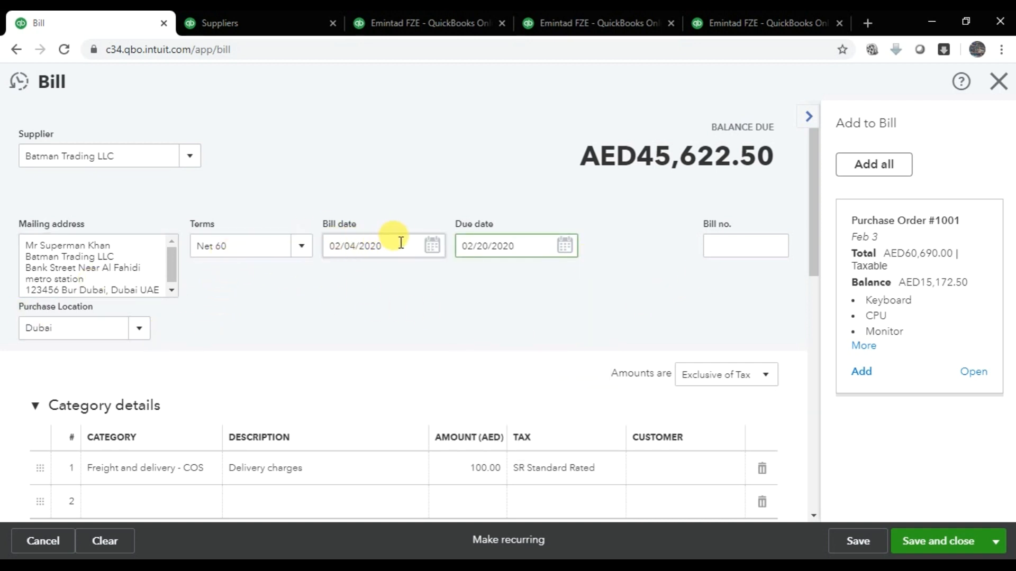
pyautogui.click(431, 250)
pyautogui.click(431, 250)
pyautogui.click(433, 251)
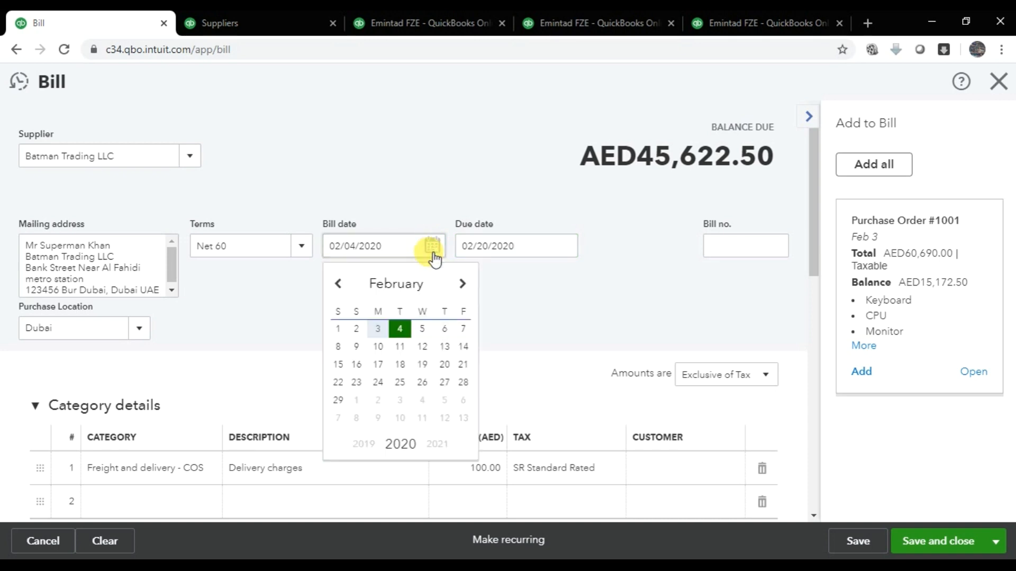
pyautogui.click(400, 330)
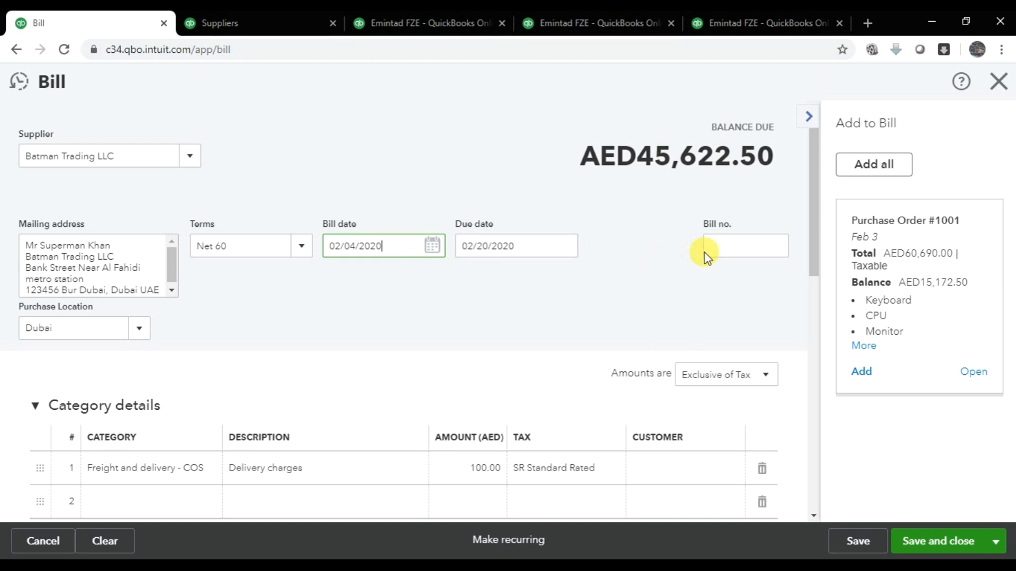
# - Enter bill number 1130 and try to open Purchase Order #1001
pyautogui.click(723, 246)
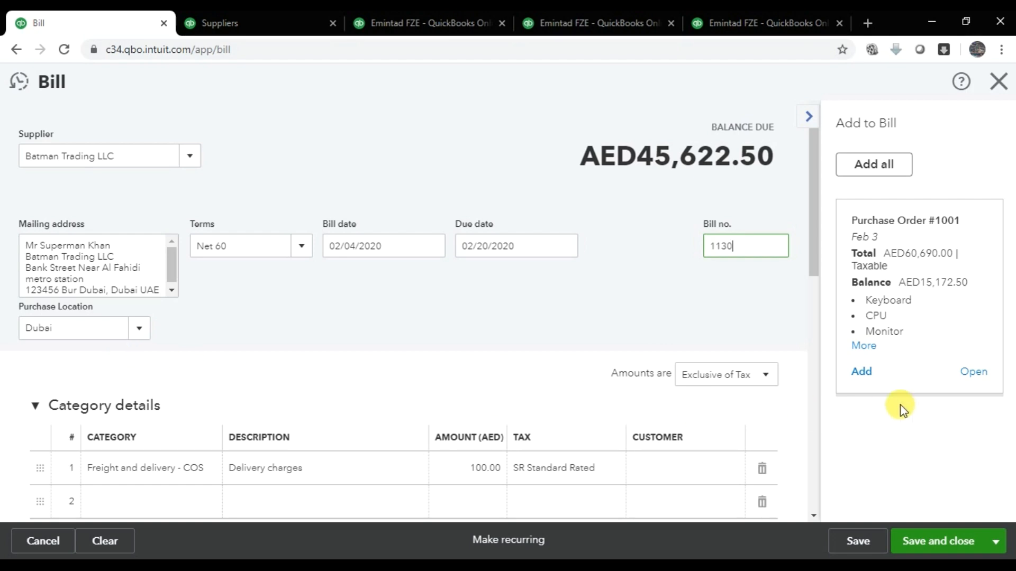
pyautogui.scroll(-7, 468, 370)
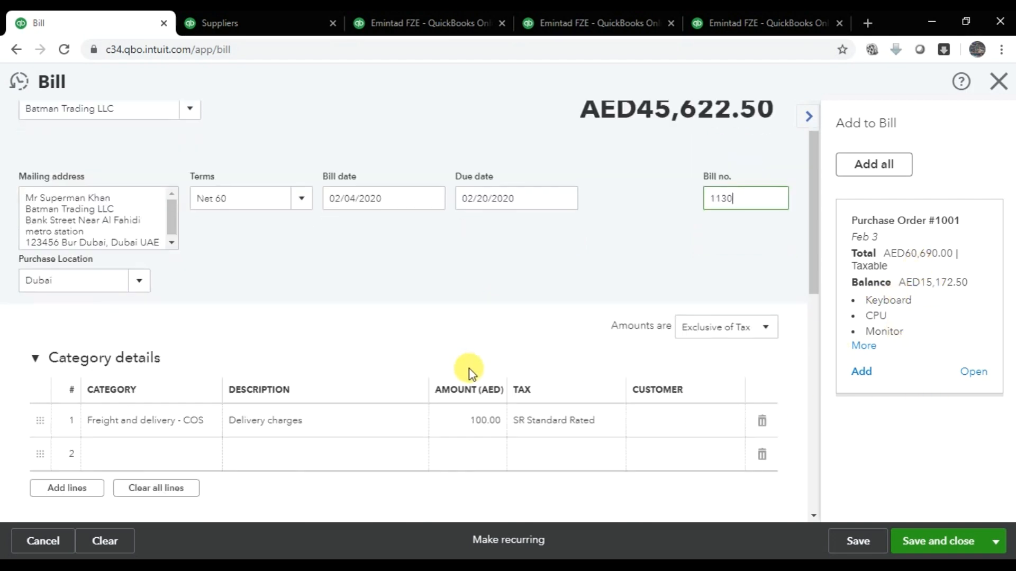
pyautogui.scroll(7, 476, 373)
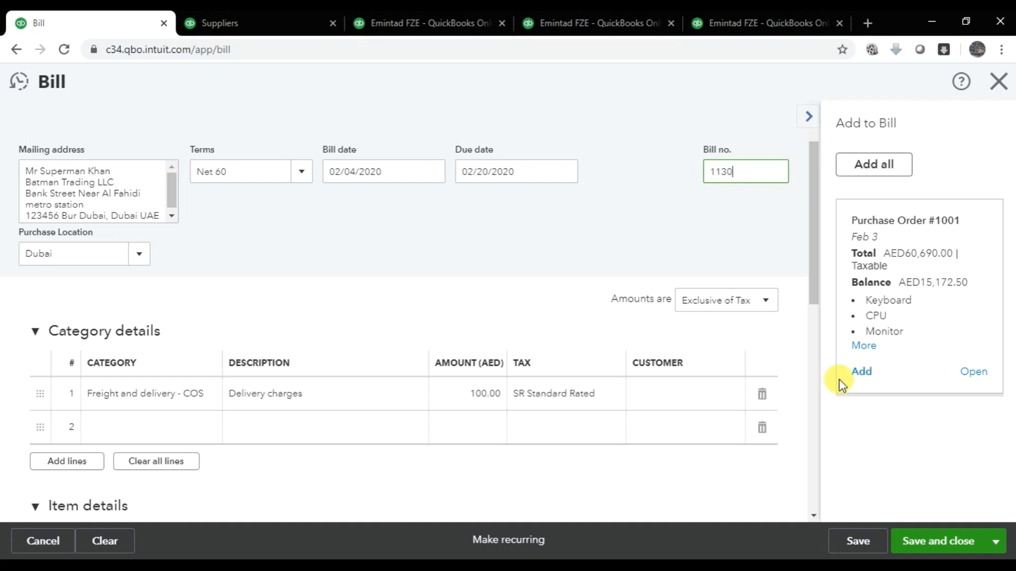
pyautogui.click(976, 373)
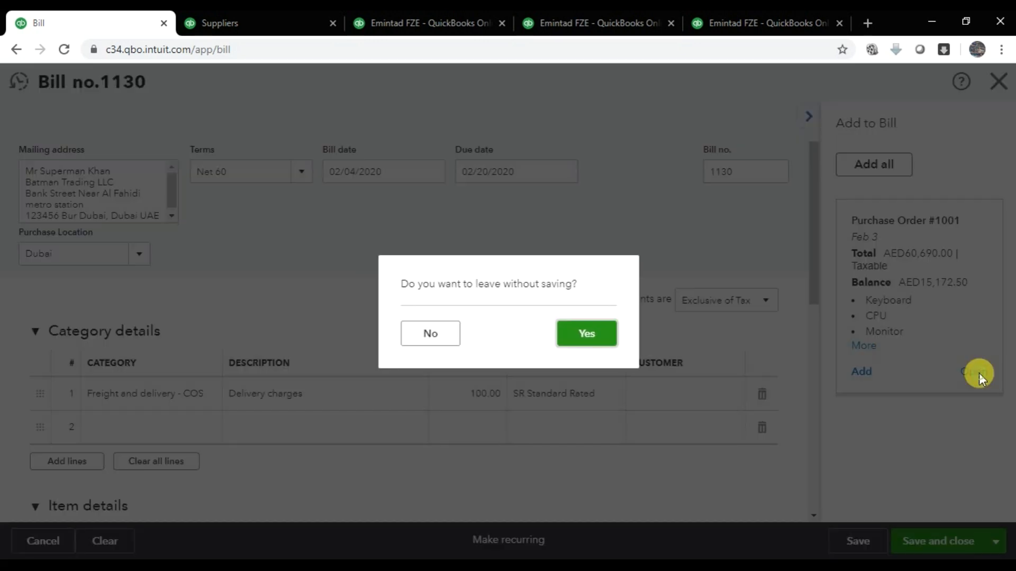
# - Stay on the bill and add Purchase Order #1001's lines to it
pyautogui.click(430, 334)
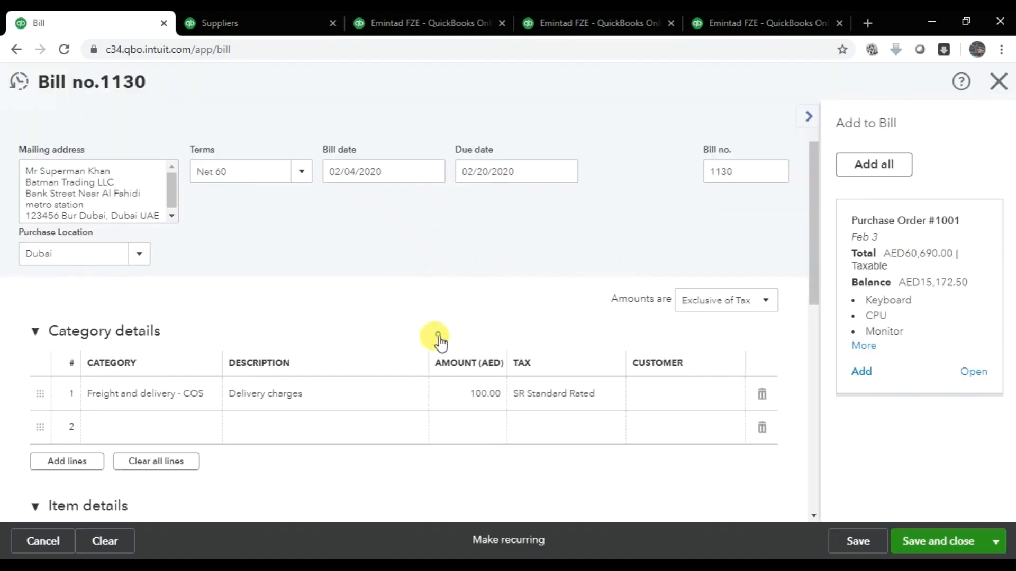
pyautogui.click(861, 373)
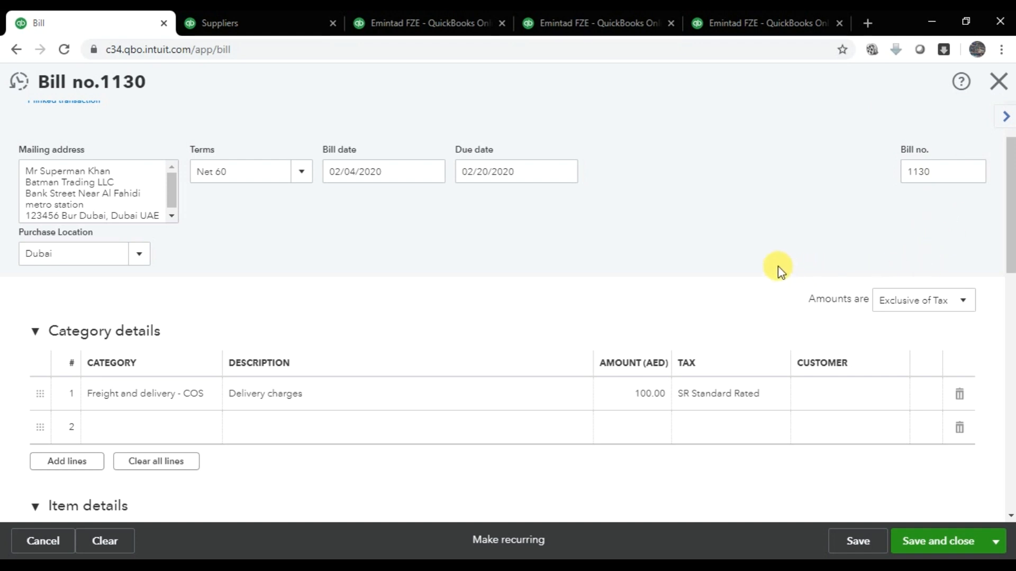
pyautogui.scroll(-3, 688, 273)
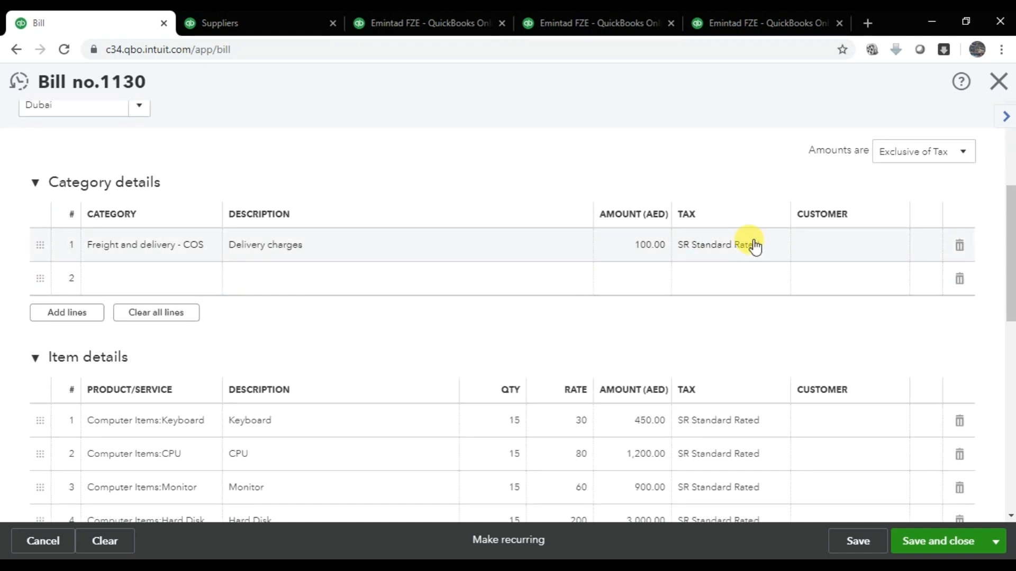
pyautogui.click(639, 247)
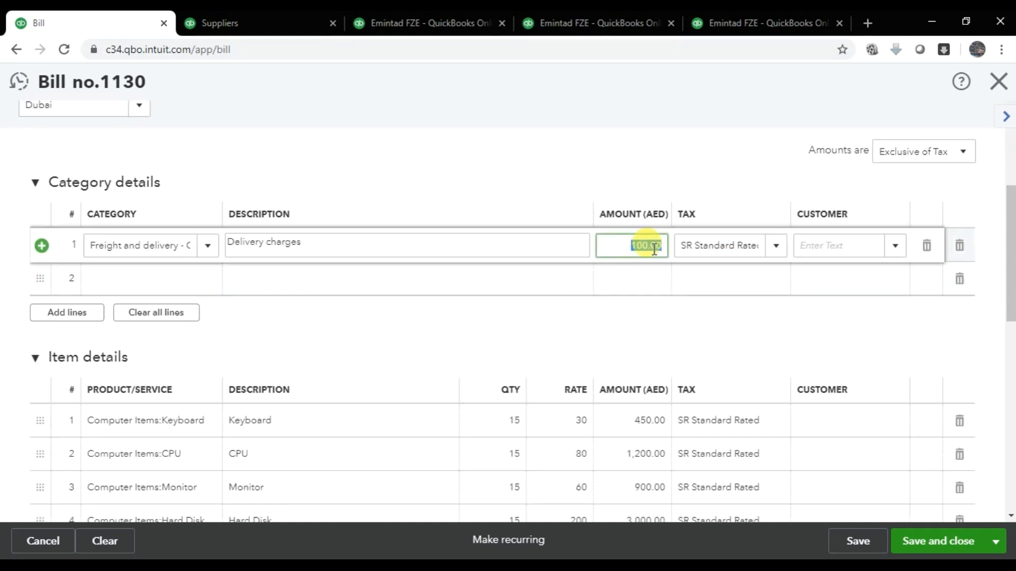
pyautogui.click(698, 173)
pyautogui.scroll(-1, 257, 265)
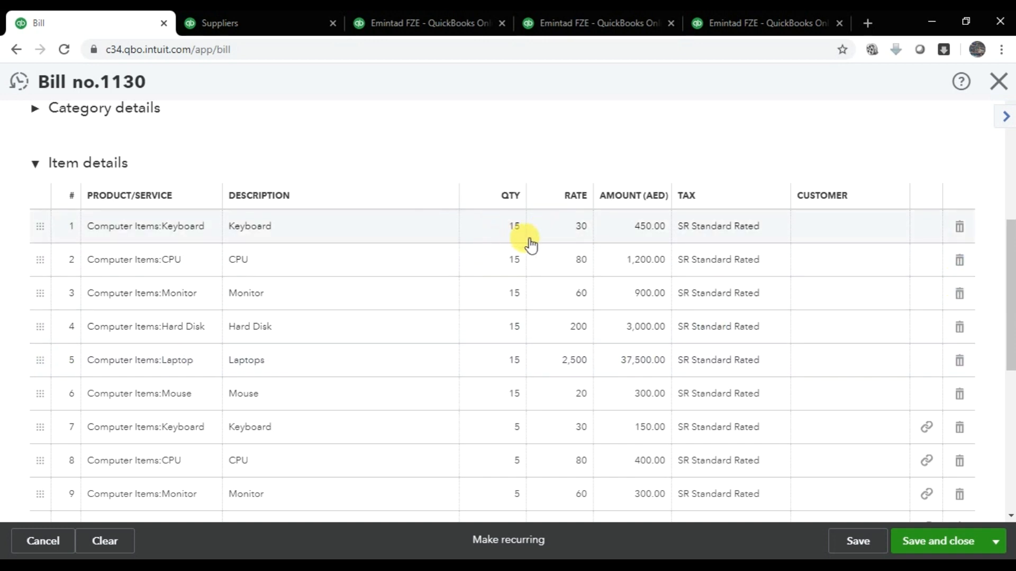
# - Delete the six 15-unit lines: Keyboard, CPU, Monitor, Hard Disk, Laptop and Mouse
pyautogui.moveTo(506, 238)
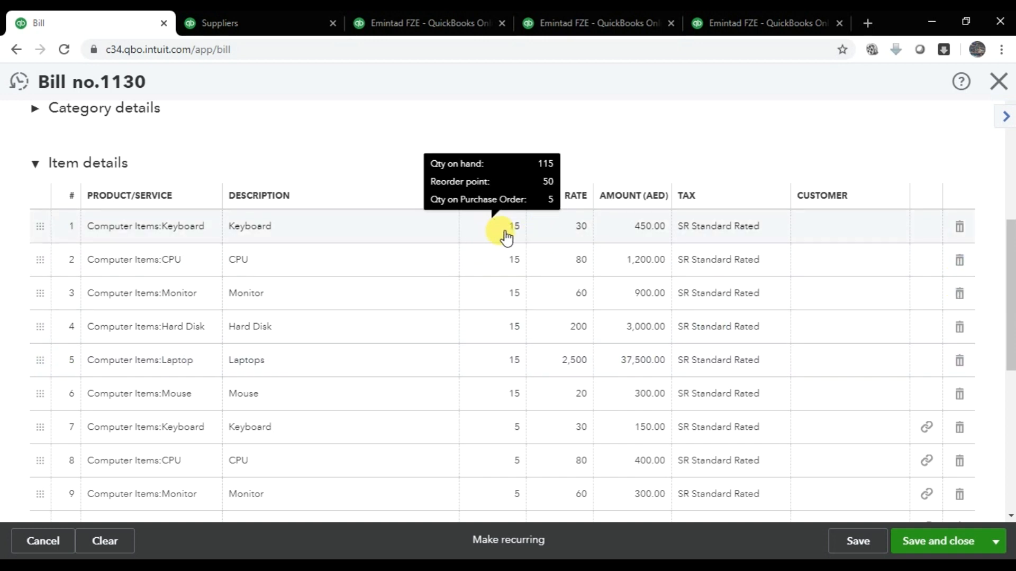
pyautogui.moveTo(516, 265)
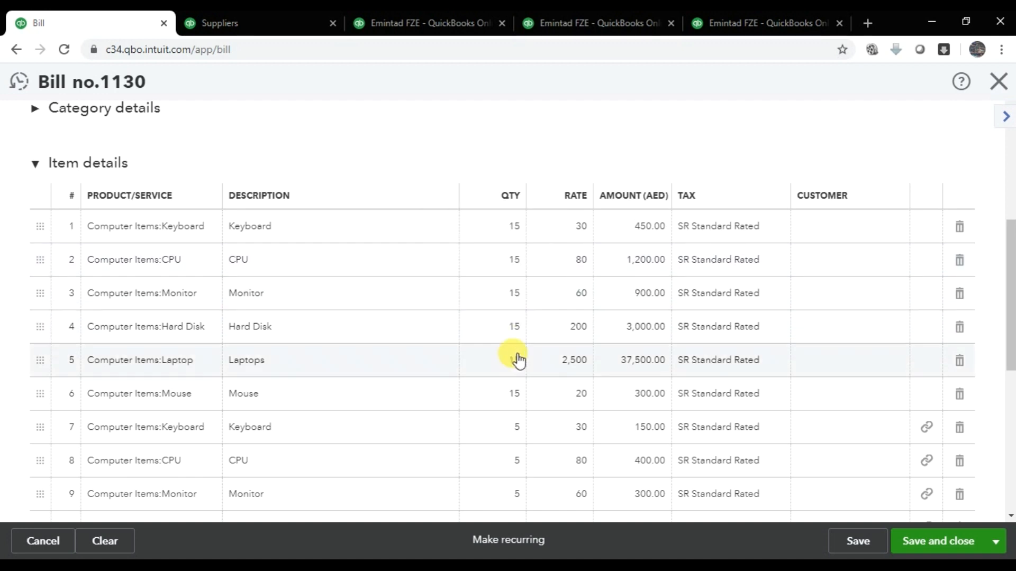
pyautogui.scroll(-3, 483, 392)
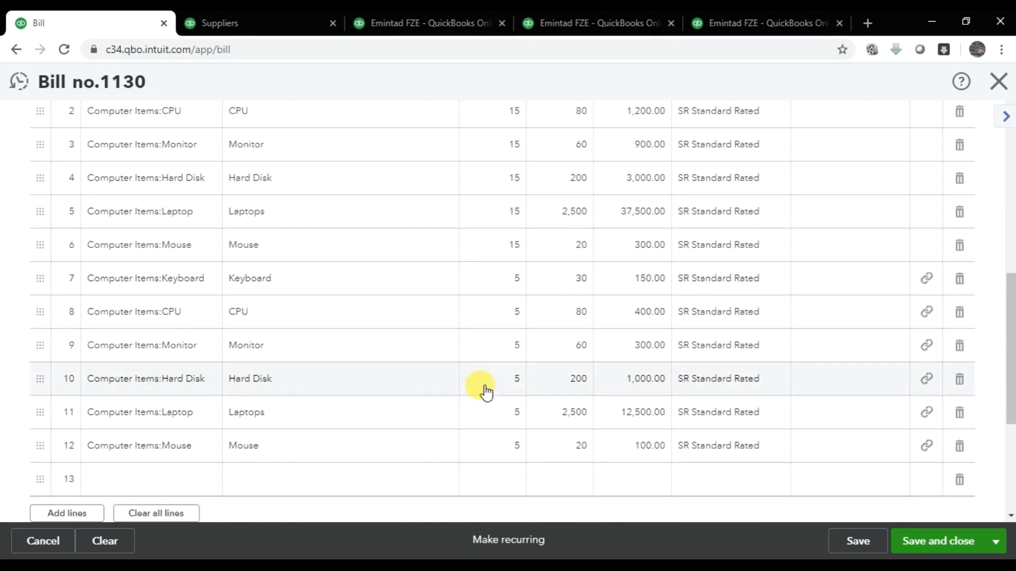
pyautogui.scroll(3, 79, 276)
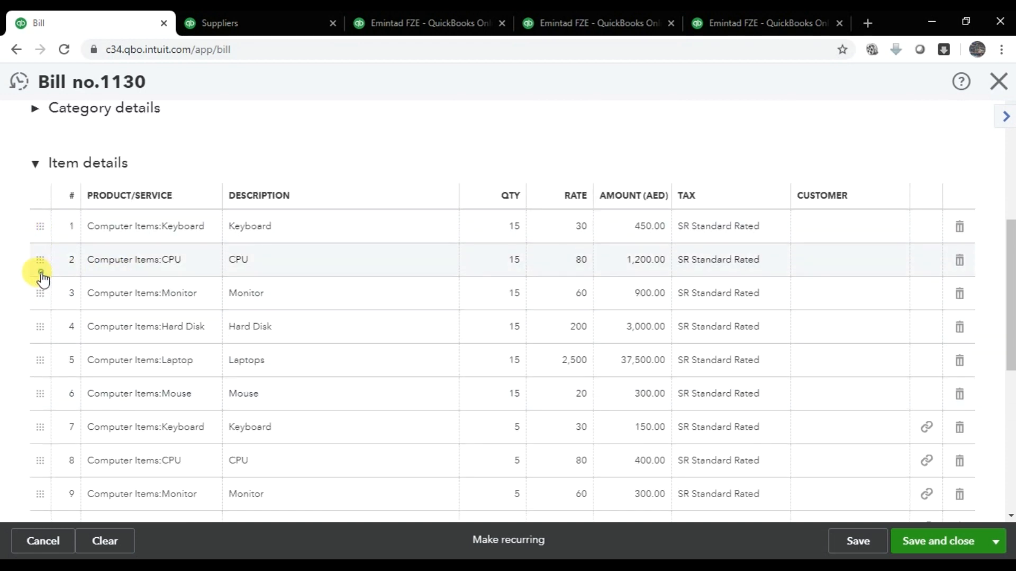
pyautogui.scroll(-3, 476, 299)
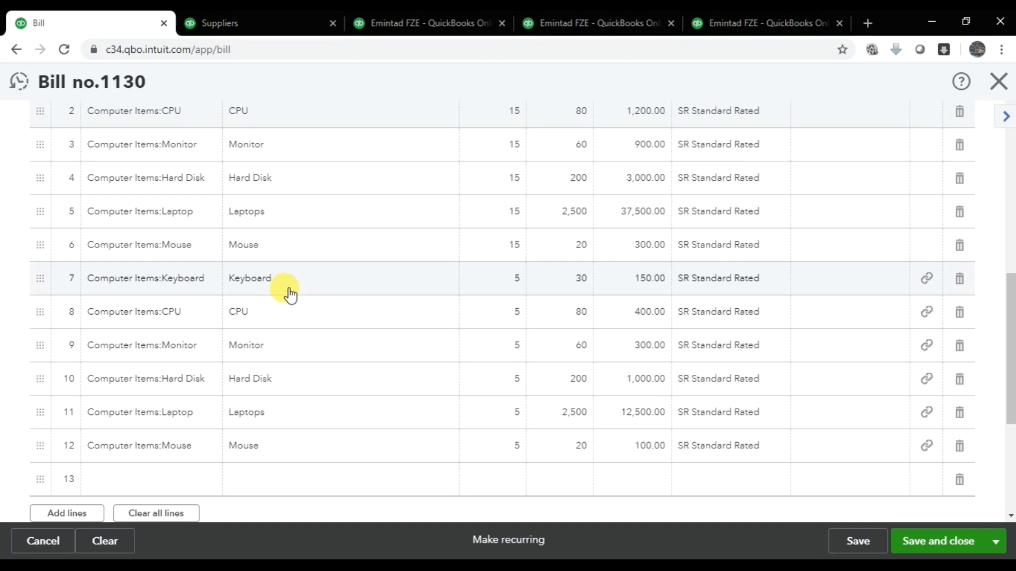
pyautogui.scroll(-3, 291, 296)
pyautogui.scroll(7, 350, 310)
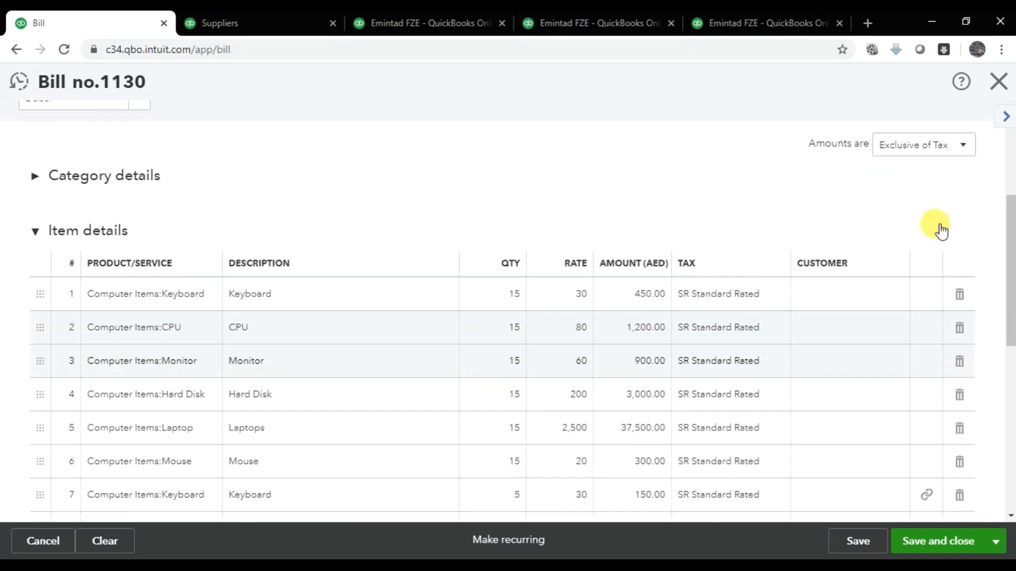
pyautogui.click(959, 301)
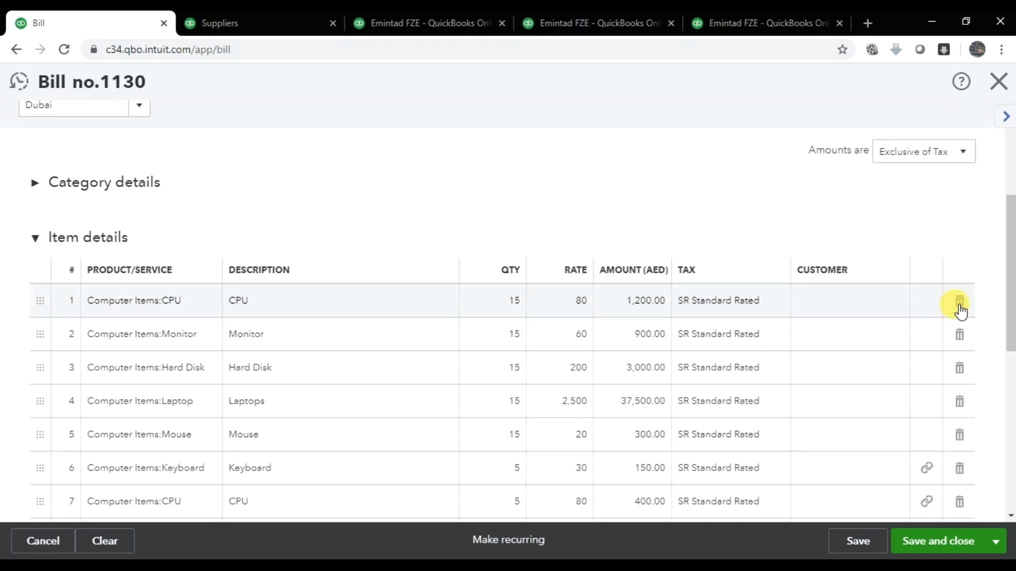
pyautogui.click(959, 302)
pyautogui.click(959, 301)
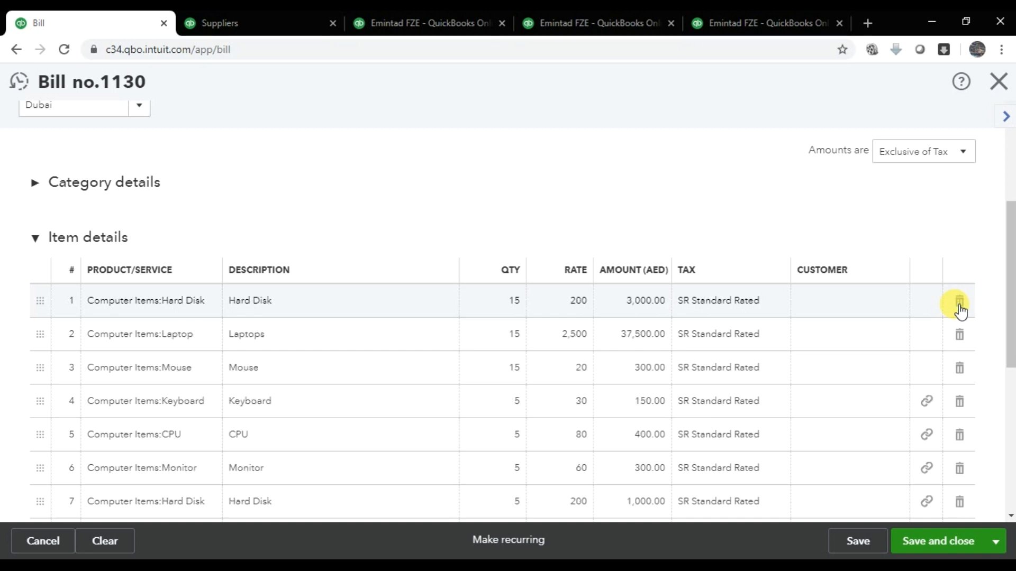
pyautogui.click(959, 301)
pyautogui.click(959, 302)
pyautogui.click(959, 302)
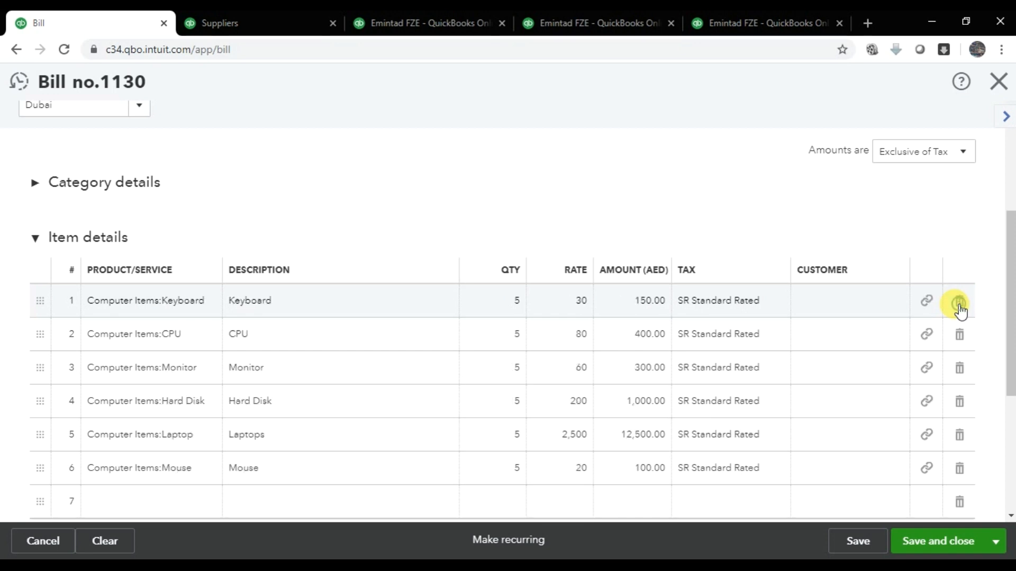
# - Check the totals: subtotal 14,550.00, VAT 727.50, total 15,277.50
pyautogui.scroll(-3, 716, 230)
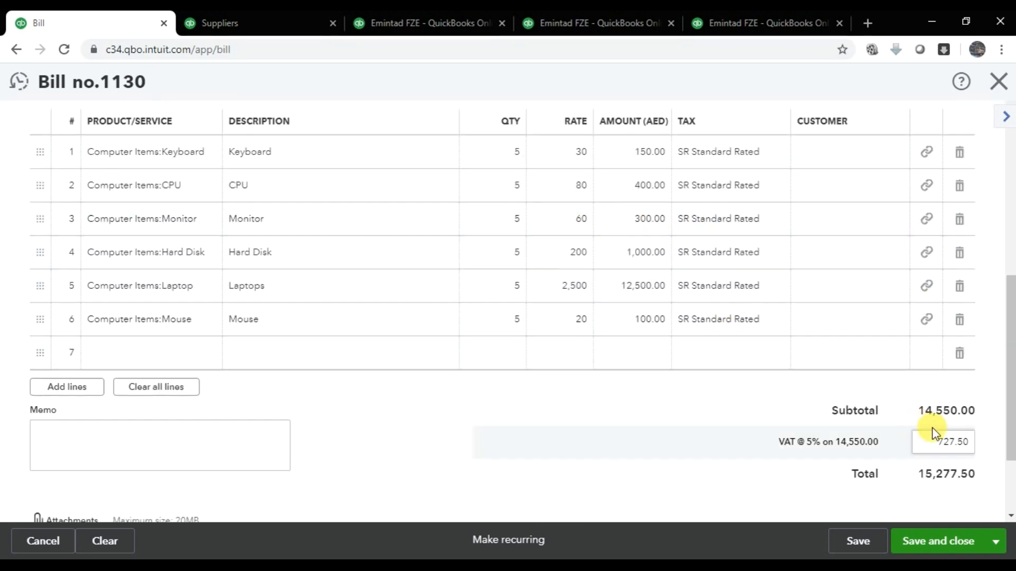
pyautogui.moveTo(925, 410); pyautogui.dragTo(973, 408)
pyautogui.moveTo(918, 440); pyautogui.dragTo(948, 442)
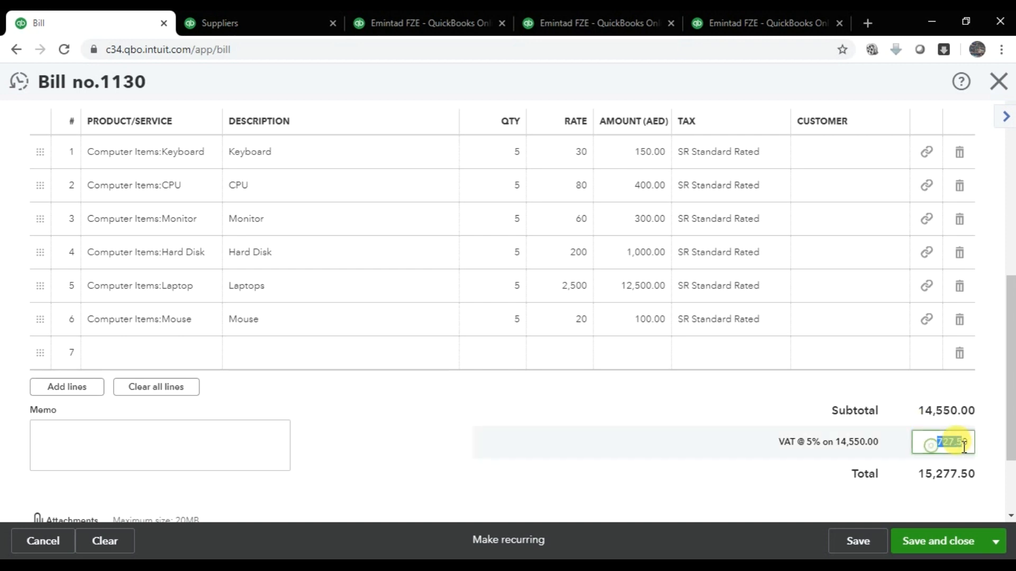
pyautogui.moveTo(915, 476); pyautogui.dragTo(985, 479)
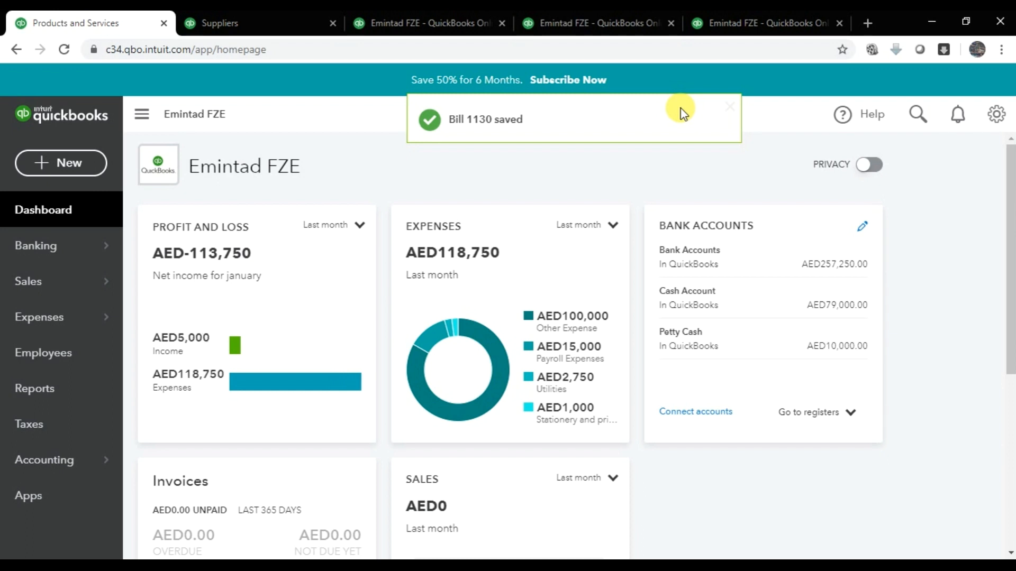
# - Reload Supplier Balance Detail to show bills 1130 and 1122 totalling AED60,900.00
pyautogui.click(464, 12)
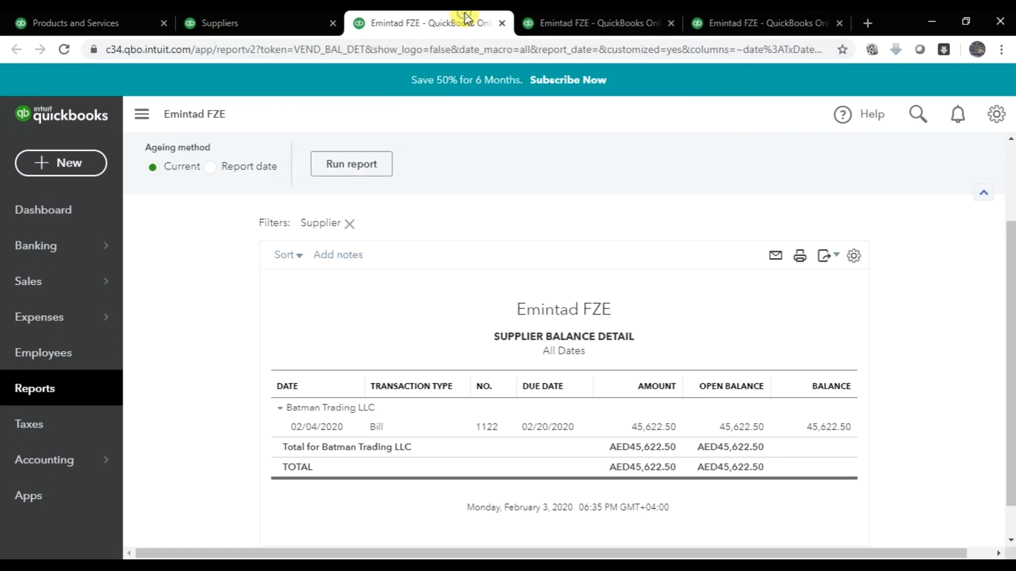
pyautogui.click(66, 55)
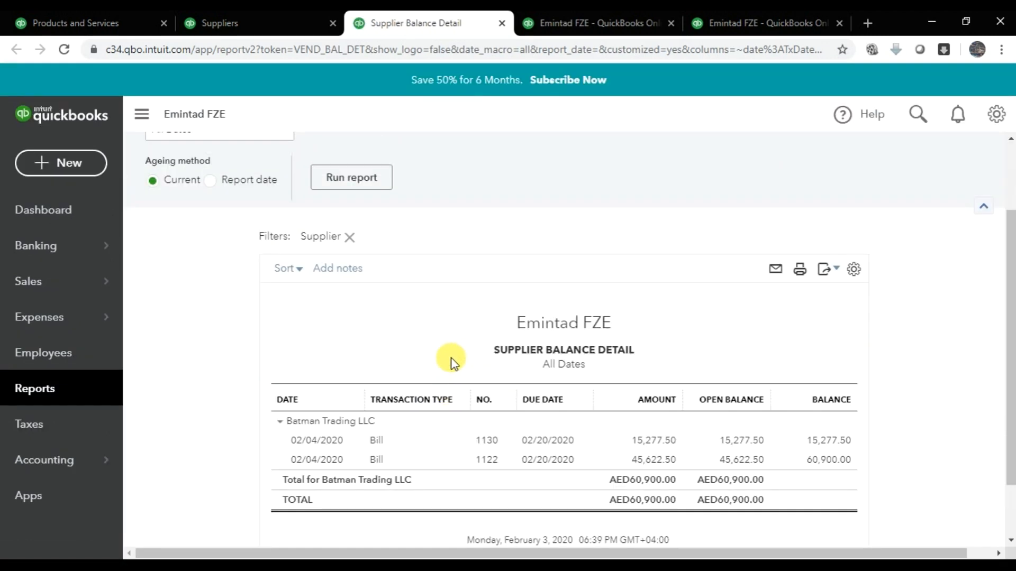
pyautogui.scroll(-2, 472, 312)
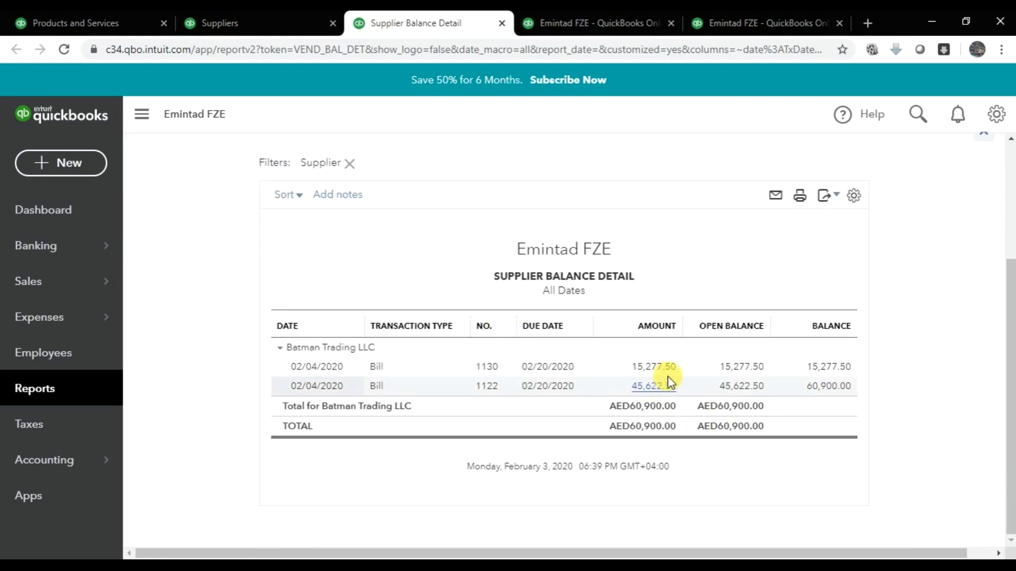
# - Reload both open purchase order reports to confirm they are empty, then close them
pyautogui.click(610, 13)
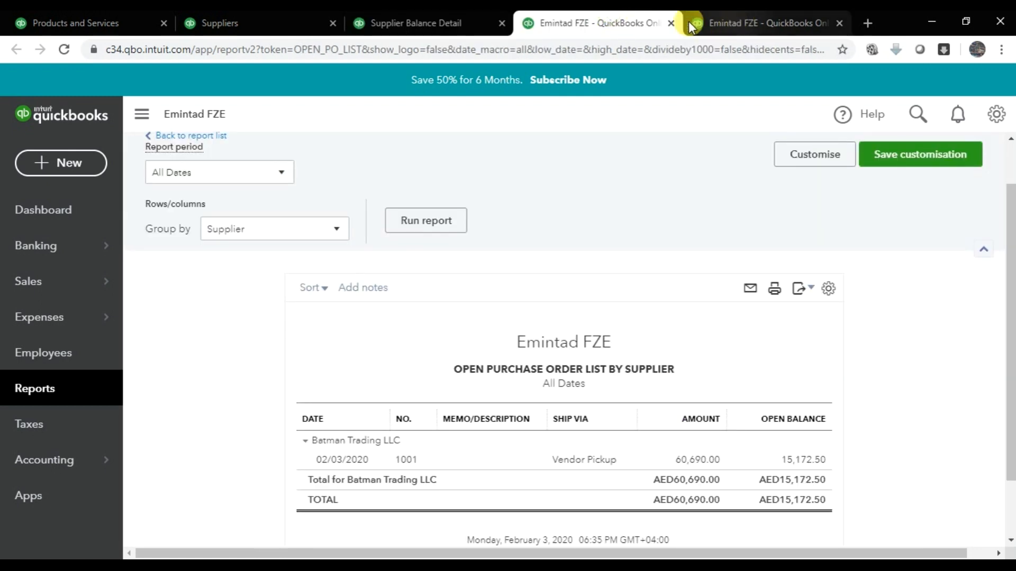
pyautogui.click(66, 50)
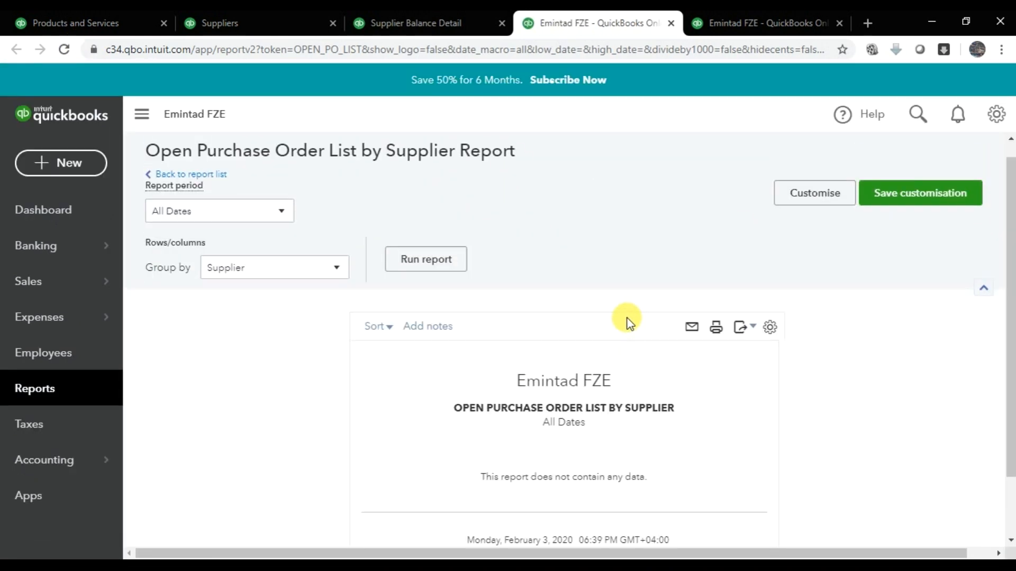
pyautogui.click(732, 16)
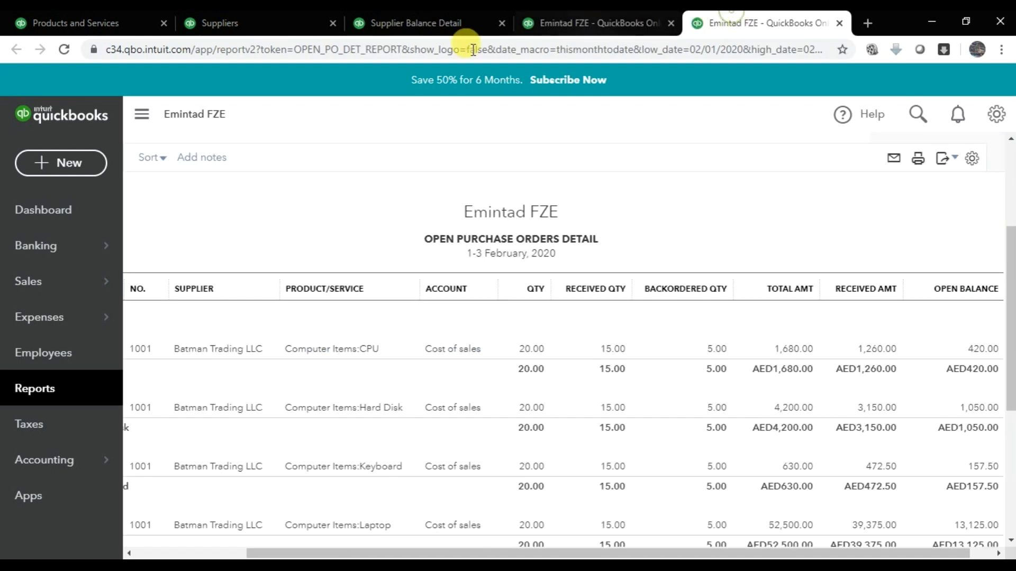
pyautogui.click(64, 49)
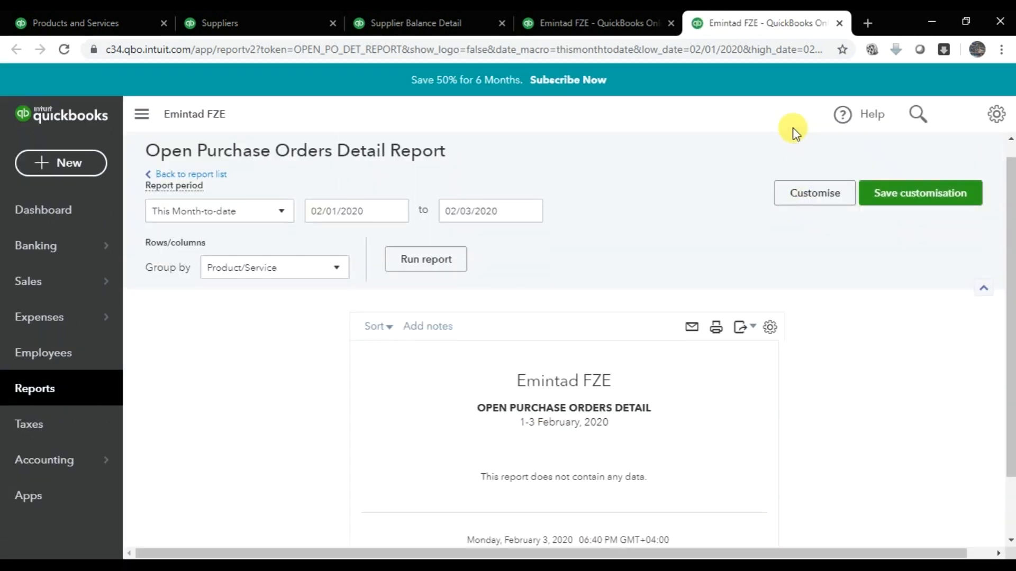
pyautogui.click(839, 23)
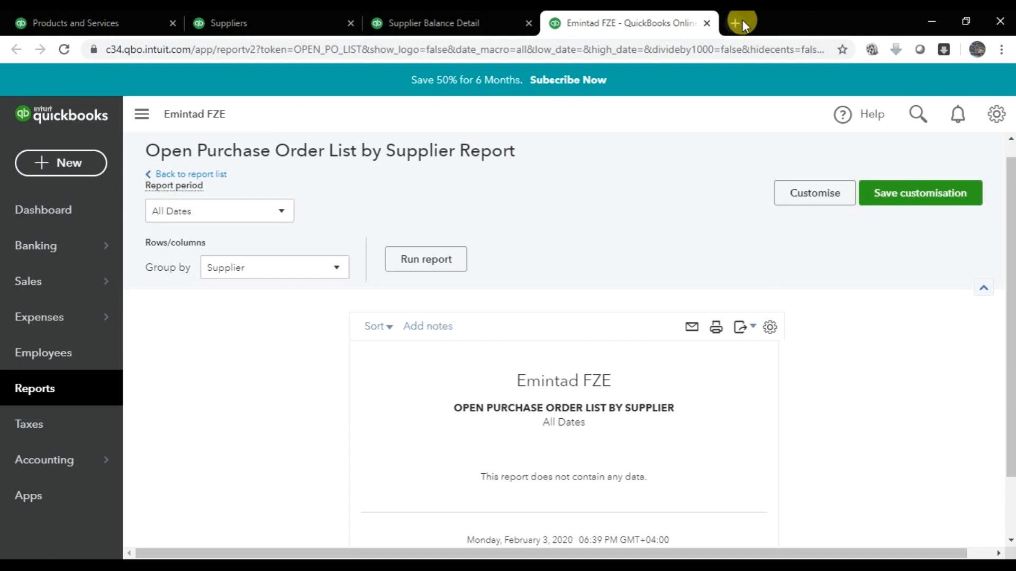
pyautogui.click(706, 23)
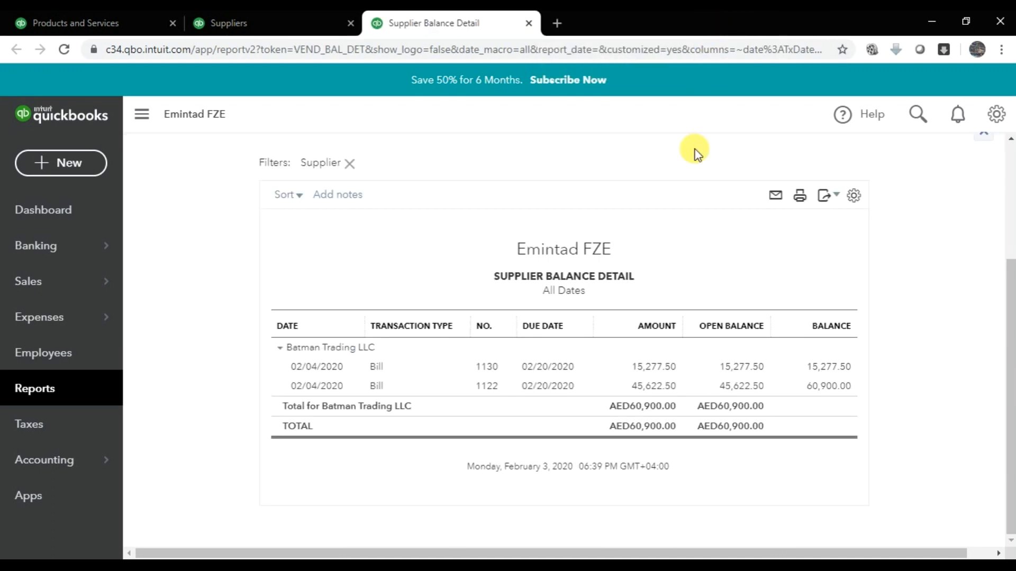
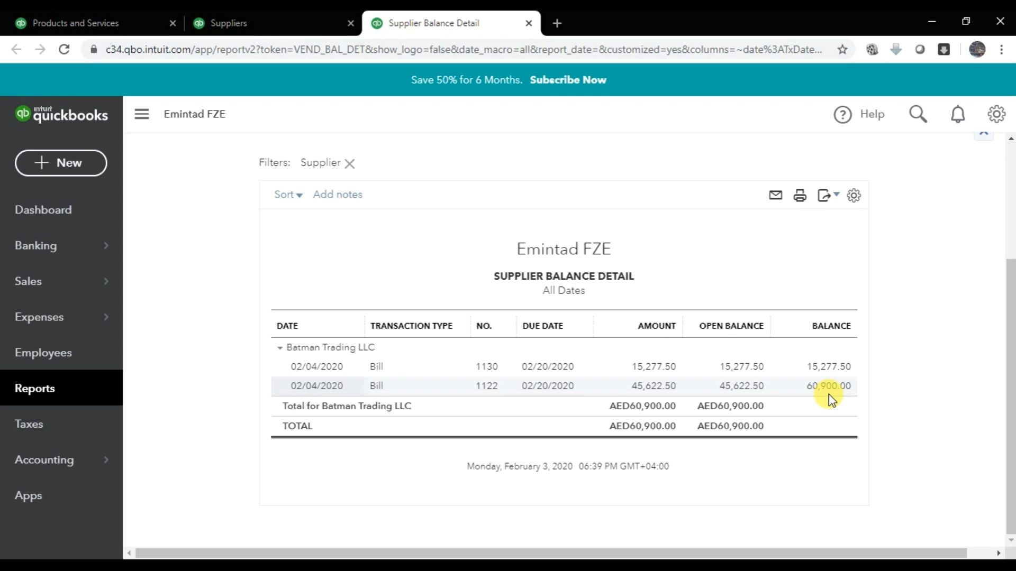
# - Switch back from the Supplier Balance Detail report to the Emintad FZE dashboard tab
pyautogui.click(107, 12)
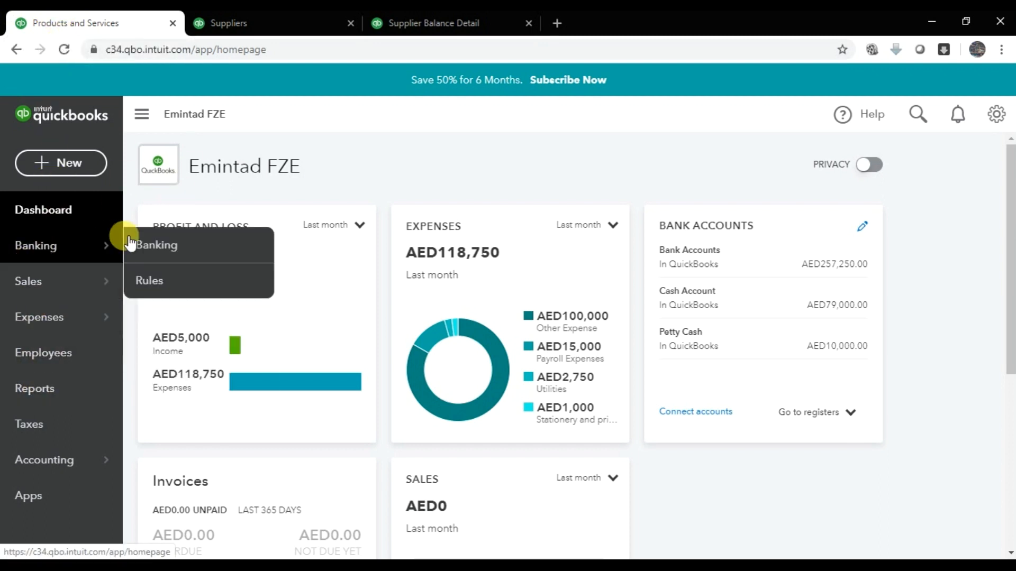
# - Start a new Pay Bills form with Emirates Islamic Bank as the payment account
pyautogui.click(67, 168)
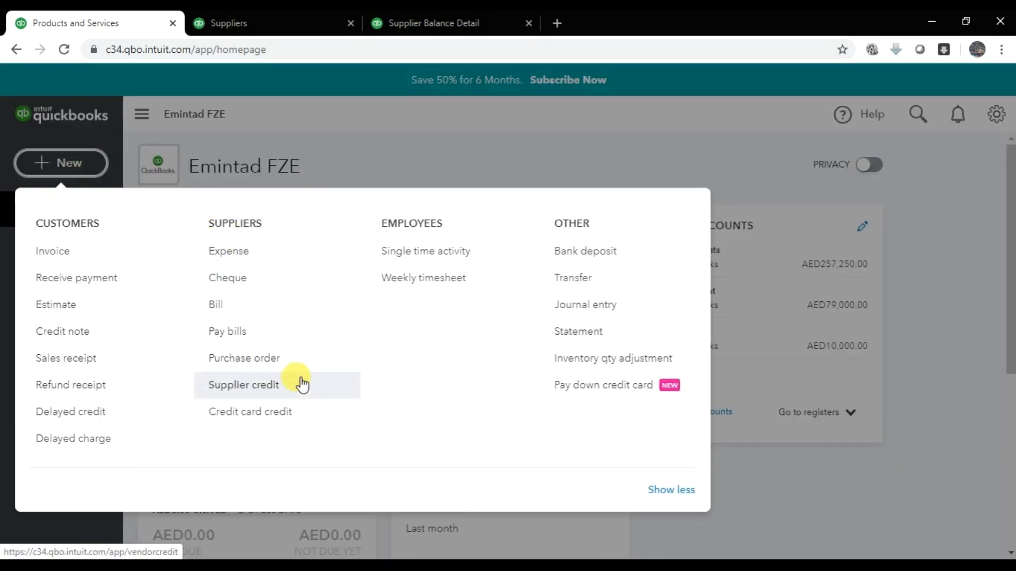
pyautogui.click(252, 333)
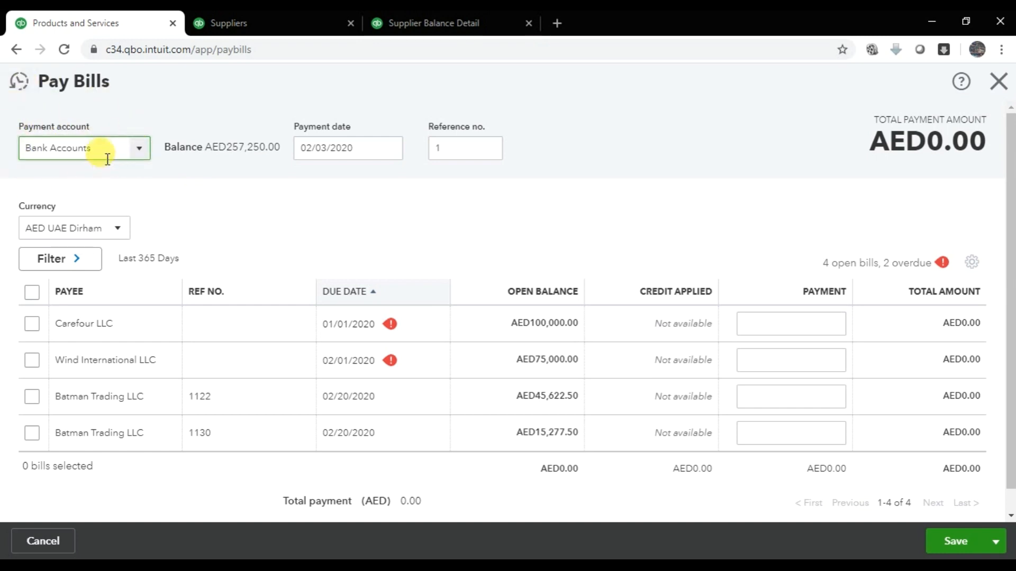
pyautogui.click(135, 157)
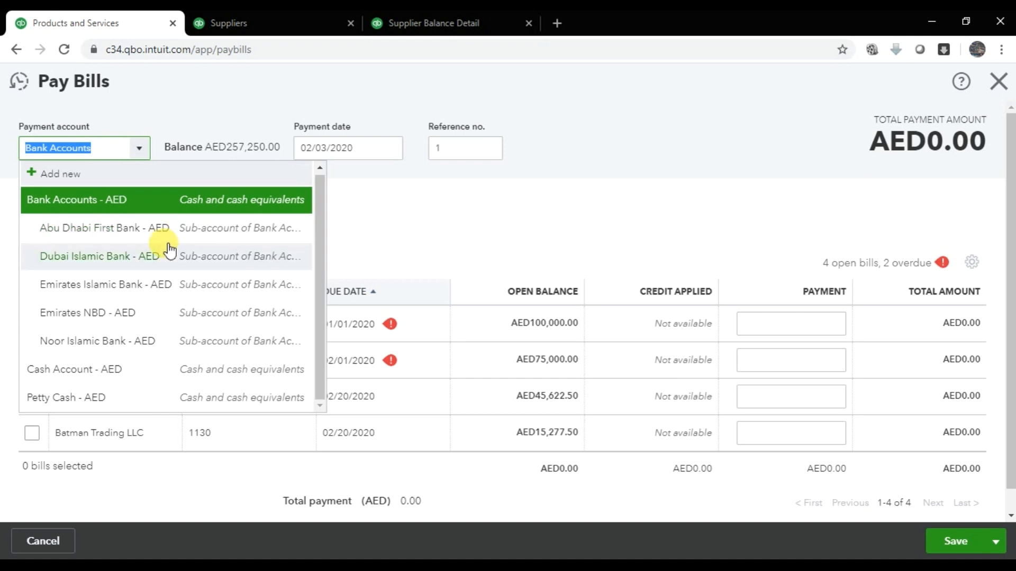
pyautogui.click(174, 339)
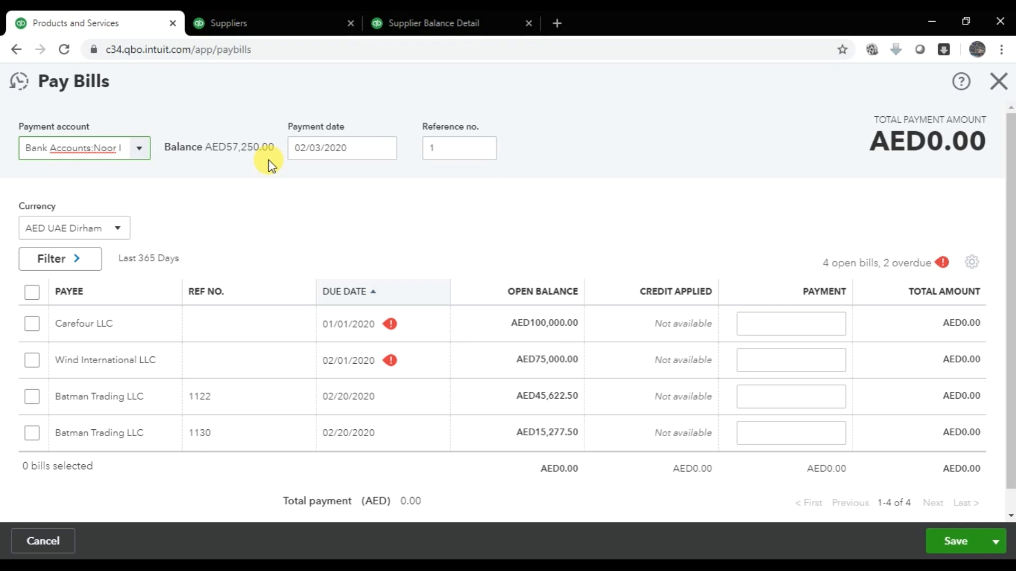
pyautogui.click(141, 150)
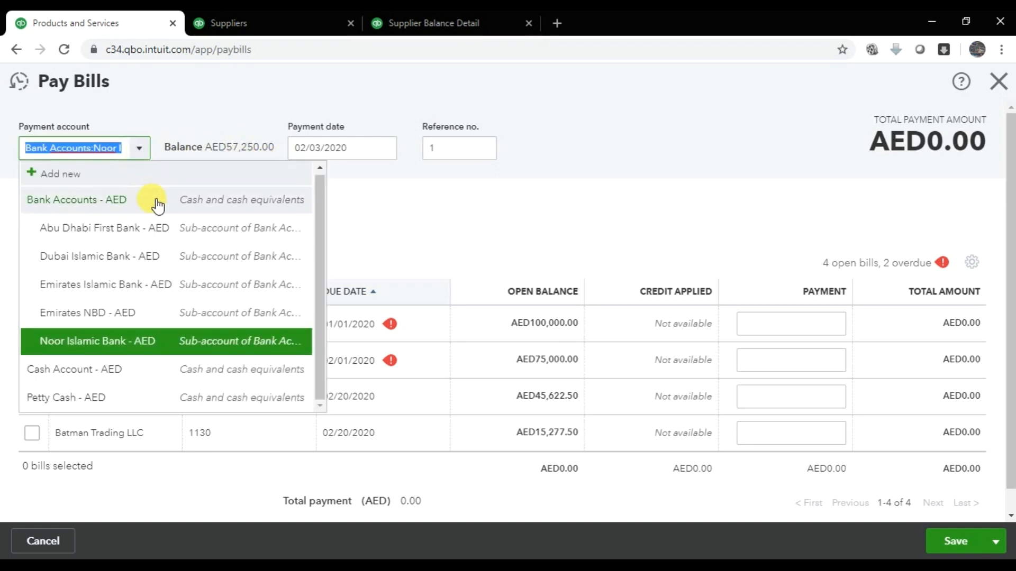
pyautogui.click(168, 223)
pyautogui.click(140, 155)
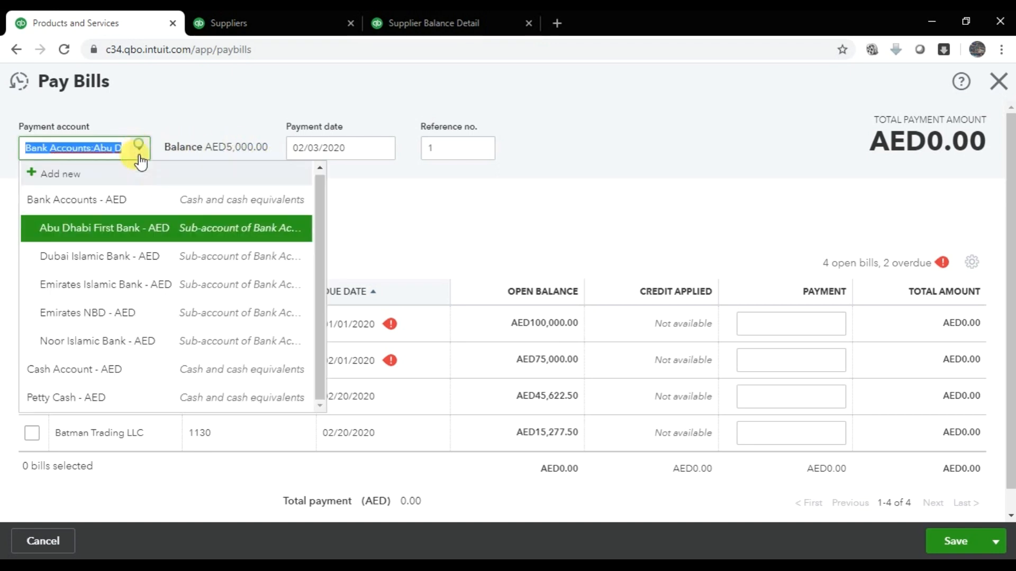
pyautogui.click(158, 256)
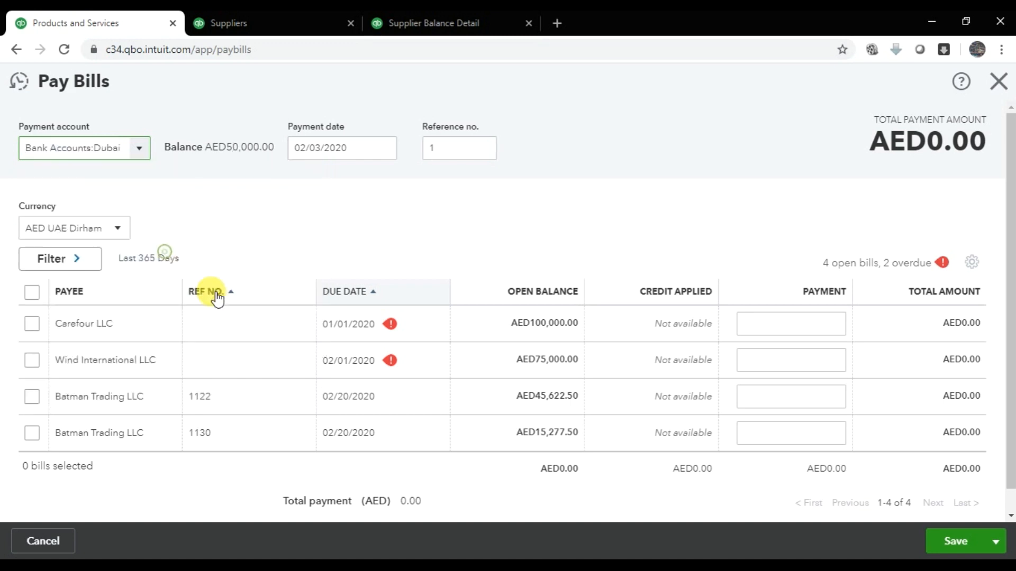
pyautogui.click(138, 150)
pyautogui.click(162, 286)
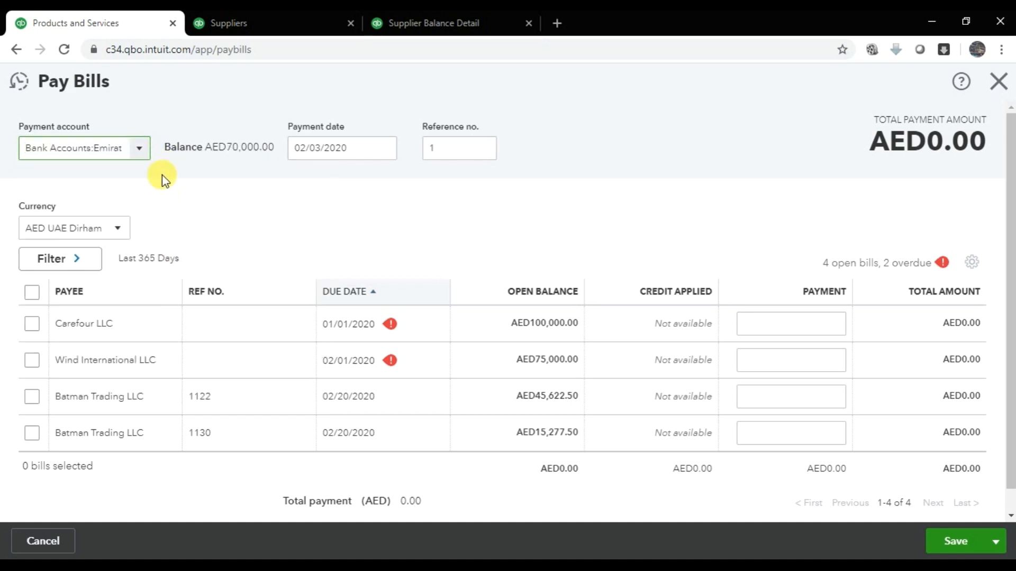
pyautogui.click(139, 148)
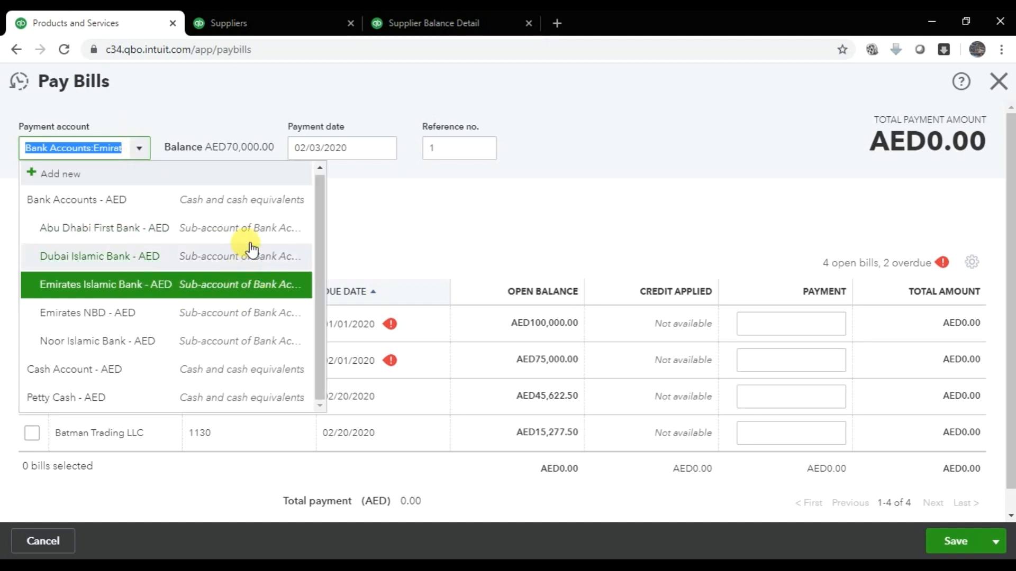
pyautogui.click(281, 286)
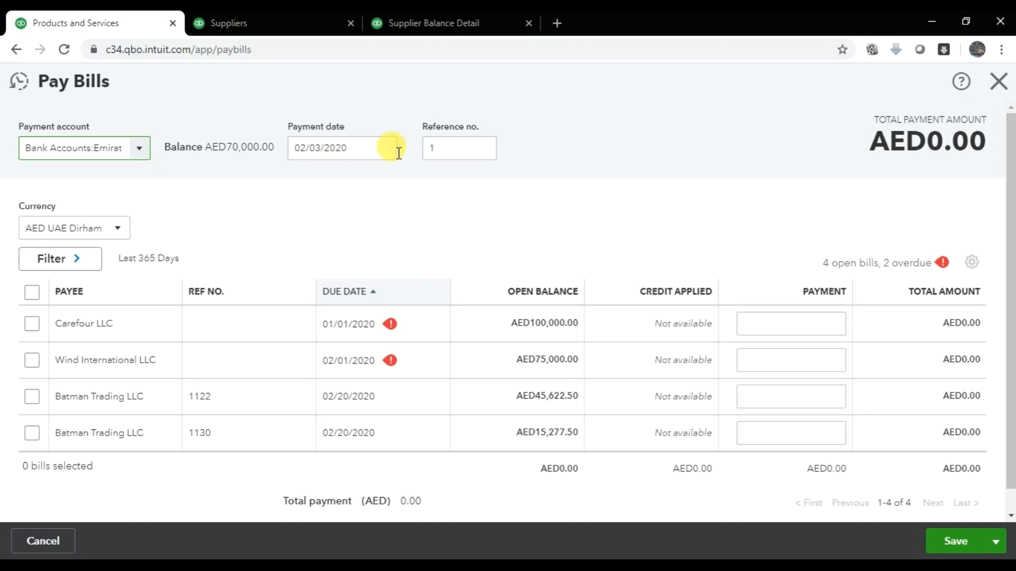
# - Set the payment date to 02/15/2020
pyautogui.click(382, 151)
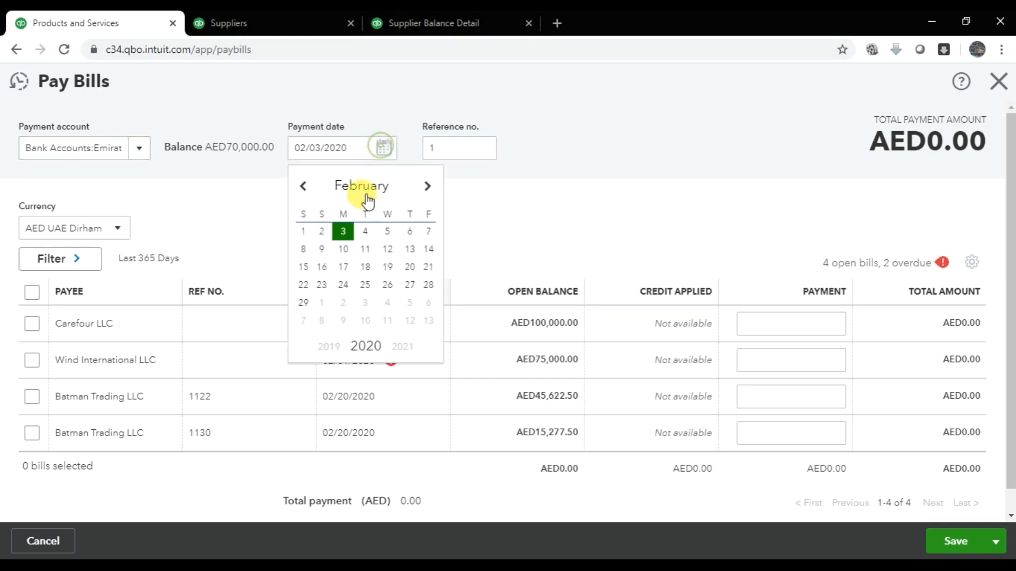
pyautogui.click(304, 267)
pyautogui.click(451, 148)
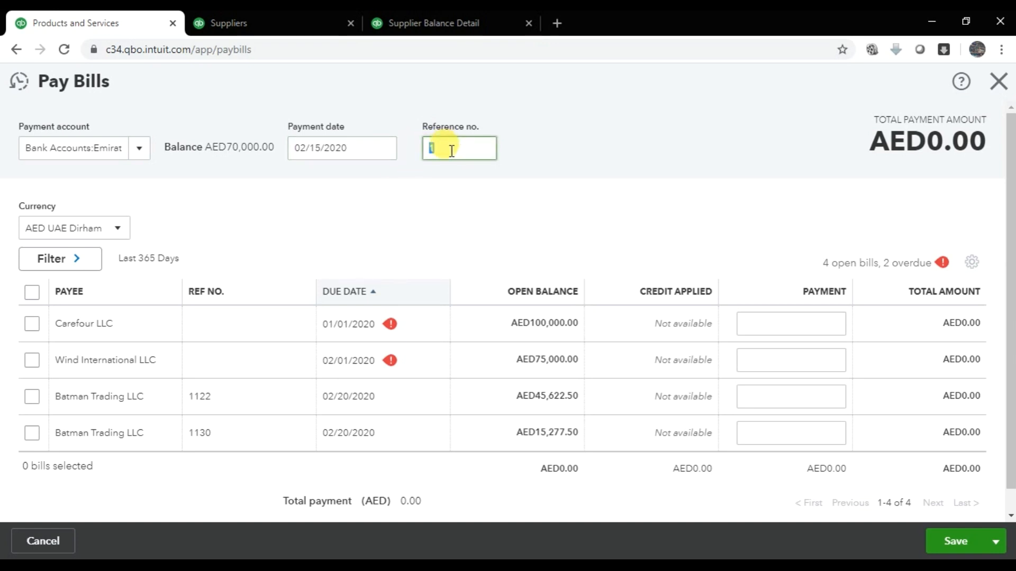
# - Enter reference number 789678 and mark Batman Trading's bill 1130 for full payment of 15,277.50
pyautogui.write('789678')
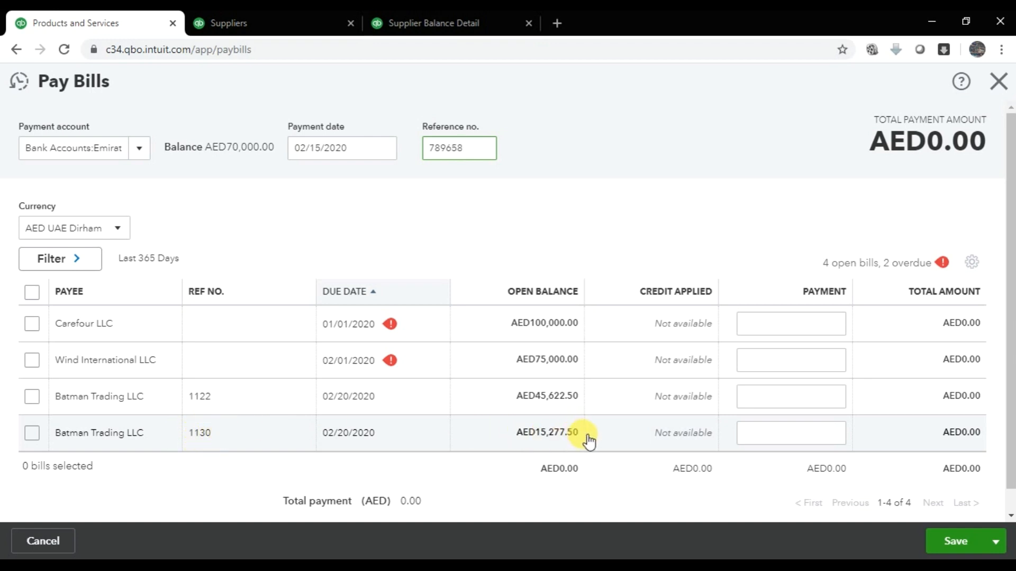
pyautogui.click(31, 436)
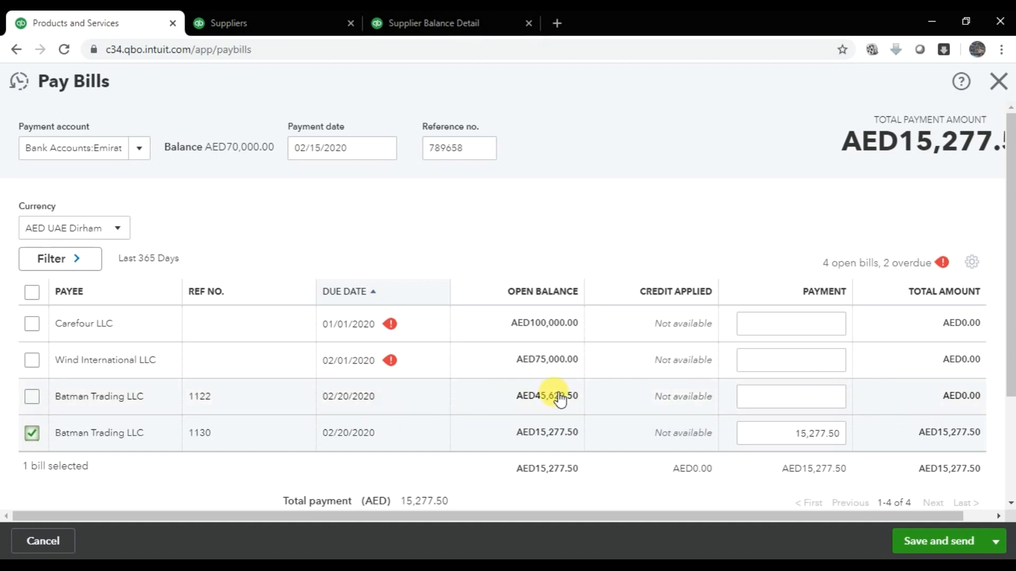
pyautogui.click(467, 566)
# - Calculate 50000 − 15277 = 34,723 in Windows Calculator
pyautogui.moveTo(752, 114); pyautogui.dragTo(223, 86)
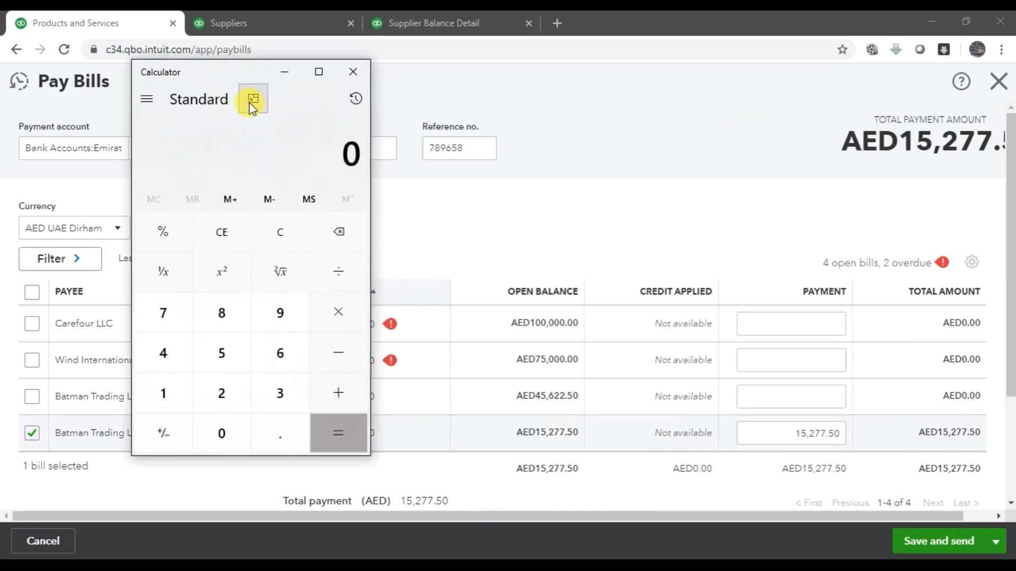
pyautogui.write('50,000')
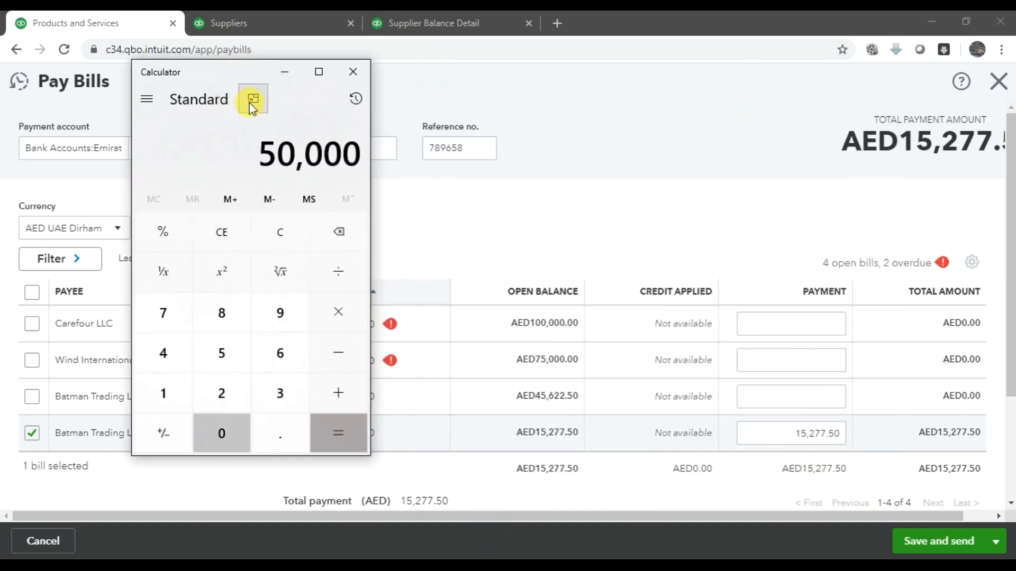
pyautogui.press('-')
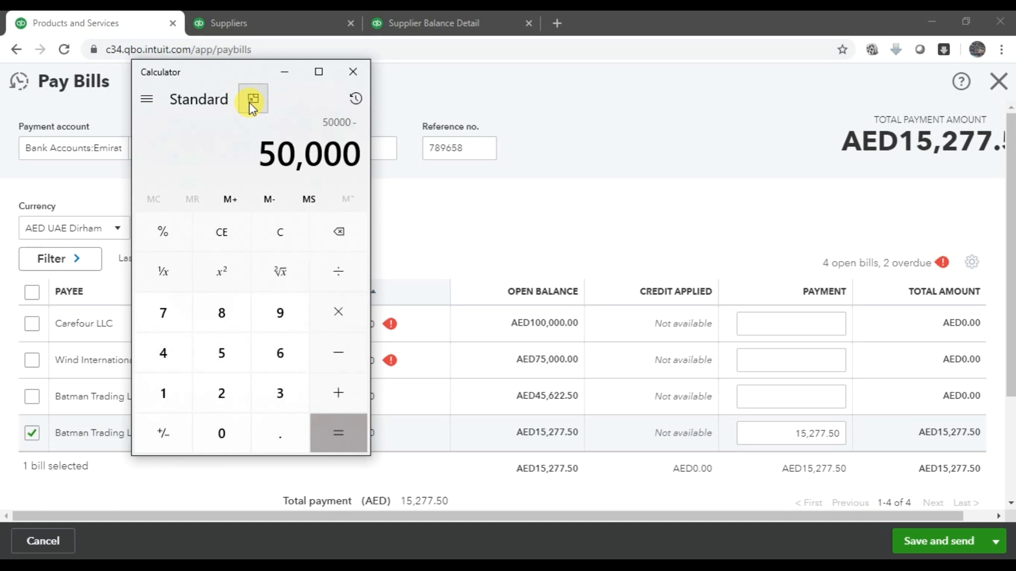
pyautogui.write('15277')
pyautogui.press('Return')
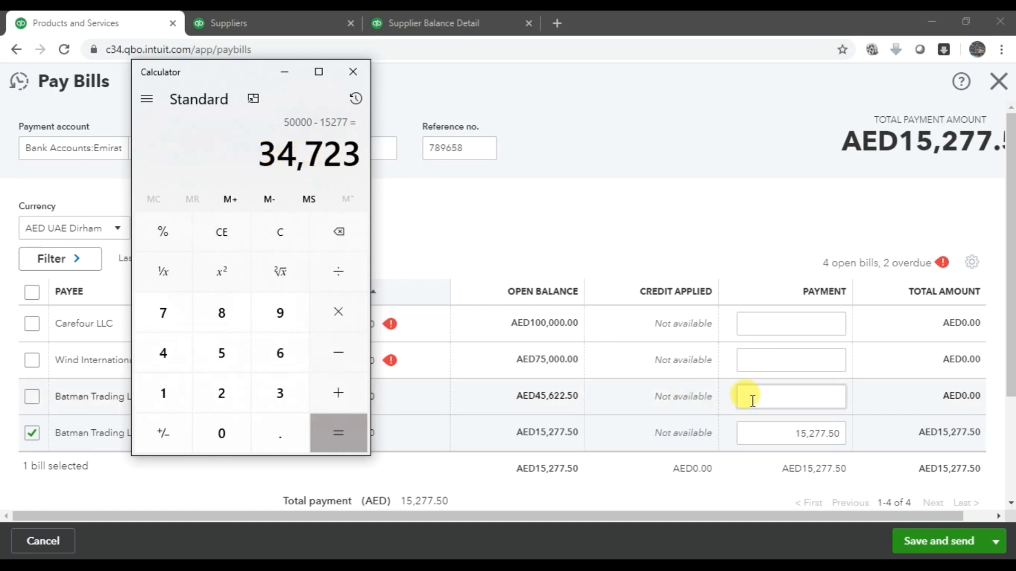
pyautogui.click(772, 401)
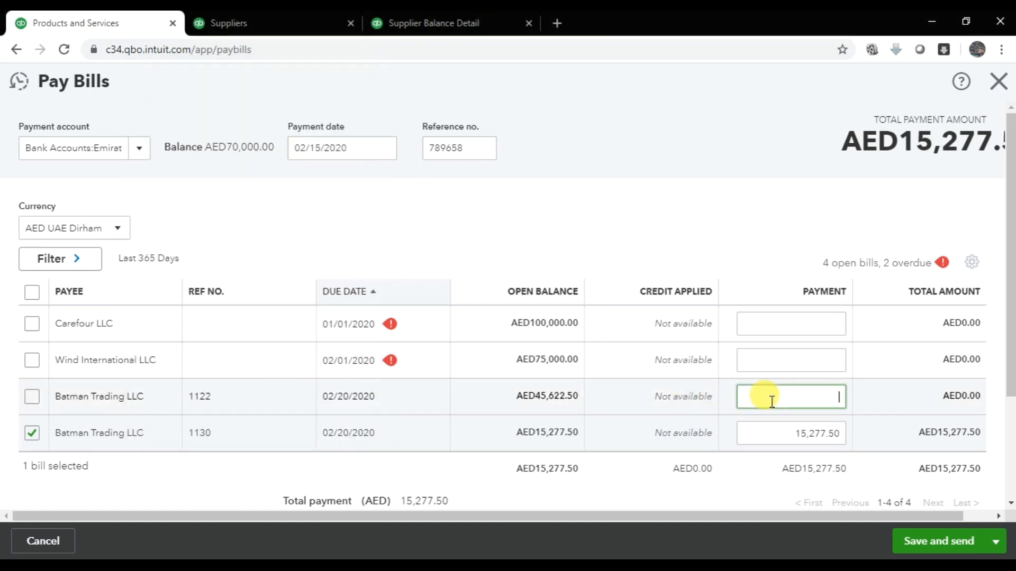
# - Pay 34,723.00 on bill 1122 and save and close both payments, totalling 50,000.50
pyautogui.write('34723')
pyautogui.press('Tab')
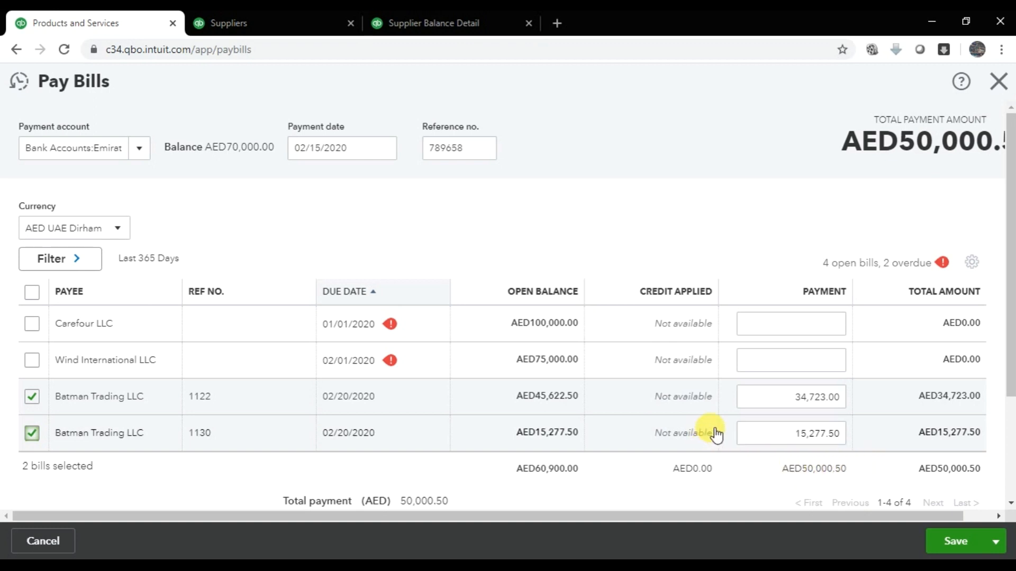
pyautogui.scroll(-3, 778, 415)
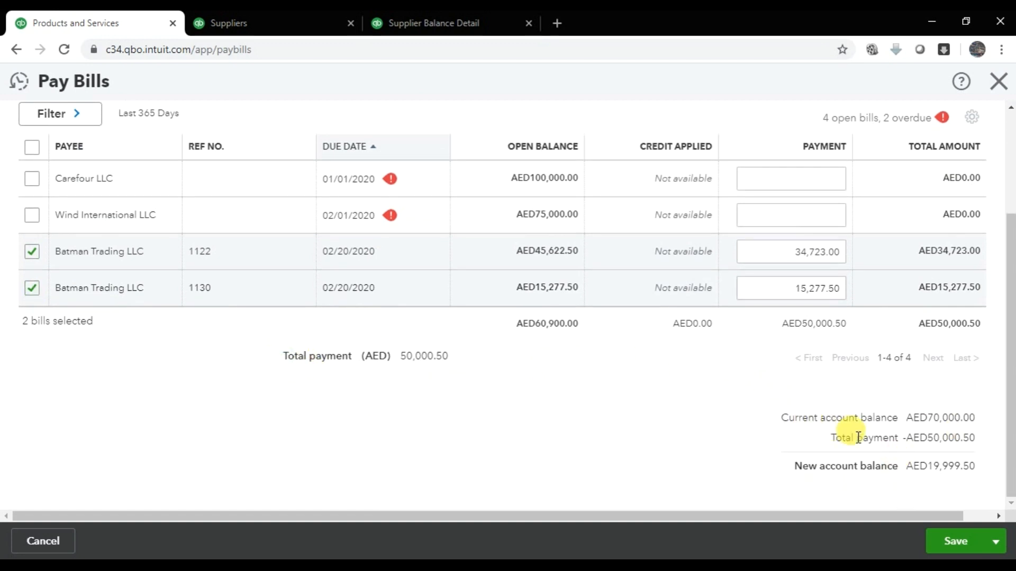
pyautogui.scroll(3, 646, 407)
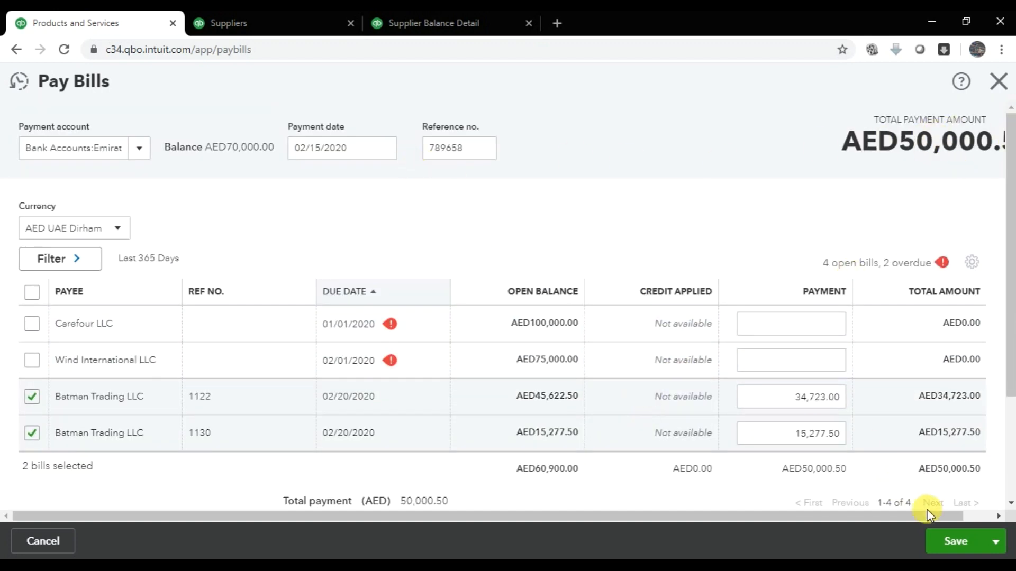
pyautogui.click(994, 544)
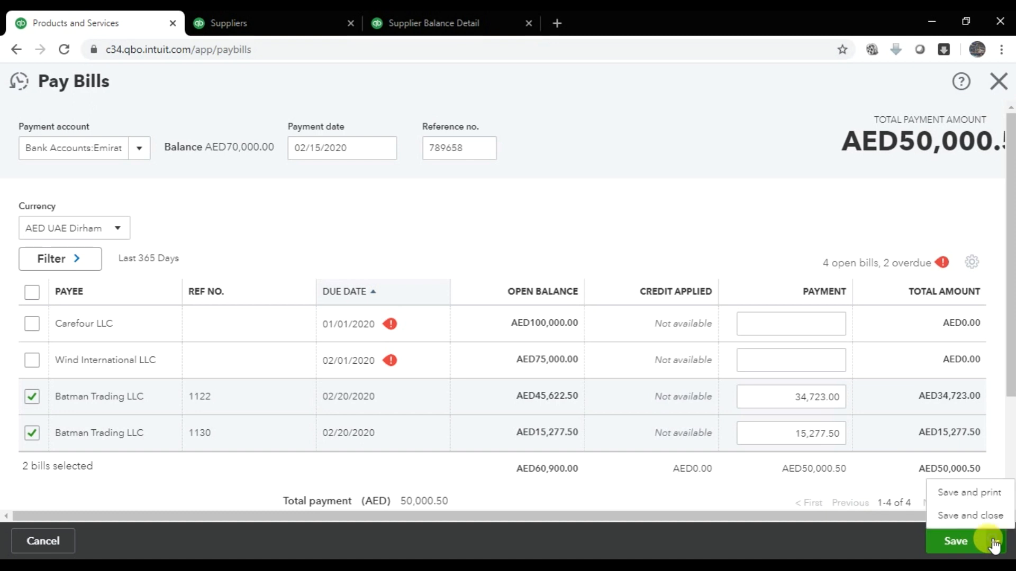
pyautogui.click(960, 517)
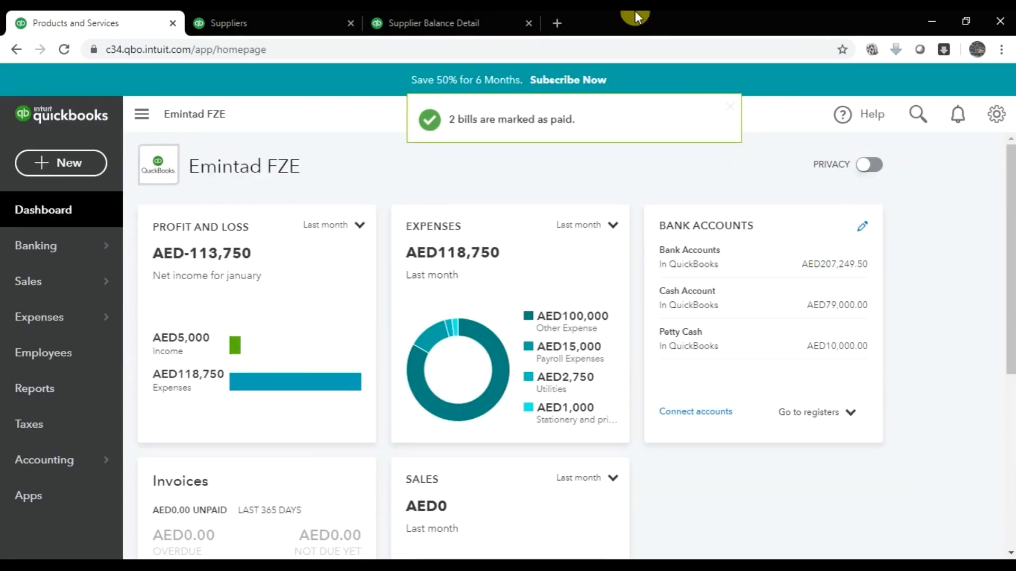
# - Reload the Supplier Balance Detail report, now showing only bill 1122 with 10,899.50 open
pyautogui.click(423, 17)
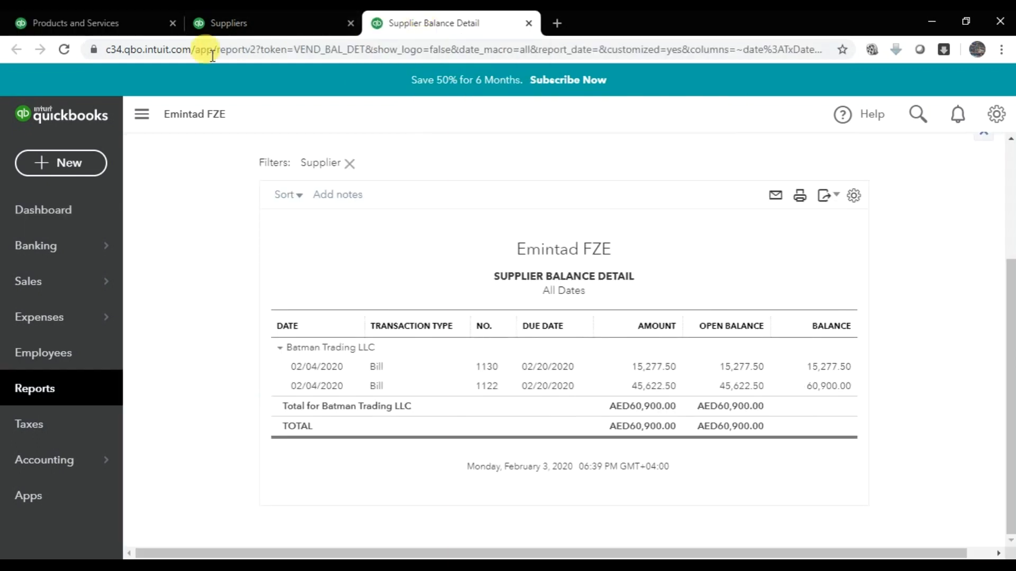
pyautogui.click(65, 50)
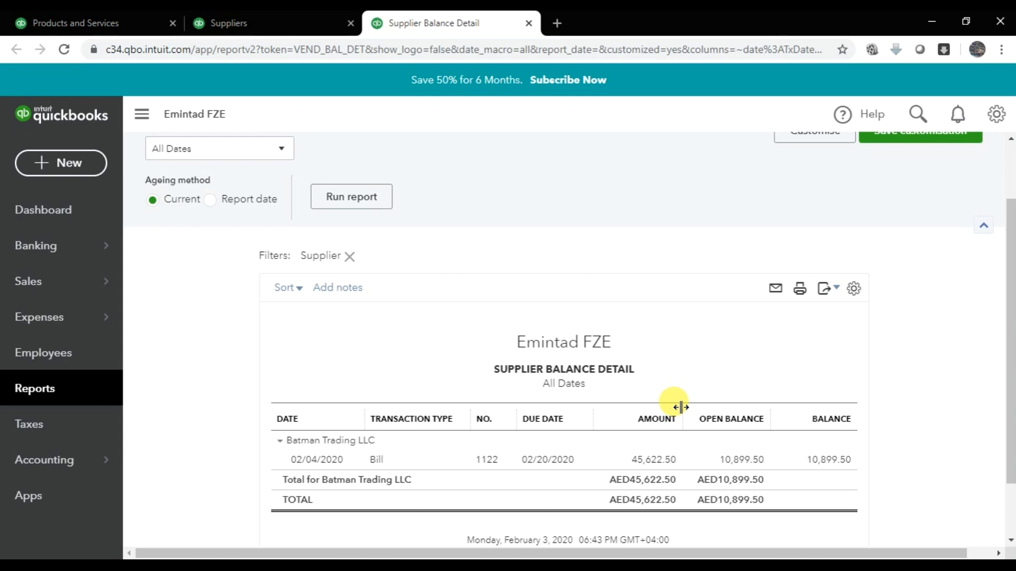
pyautogui.scroll(2, 843, 276)
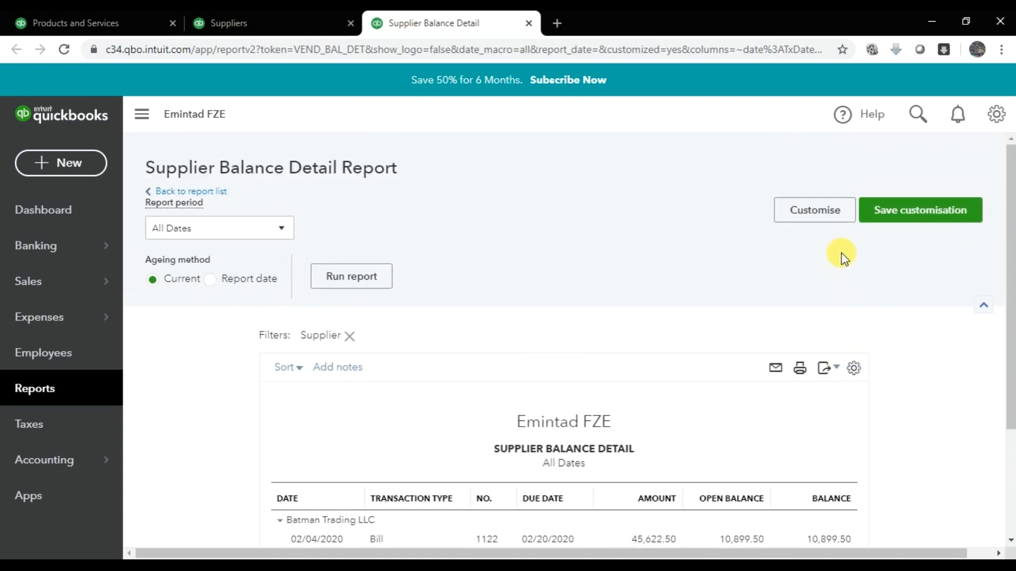
# - Set the report's A/P Paid filter to All and rerun it
pyautogui.click(815, 211)
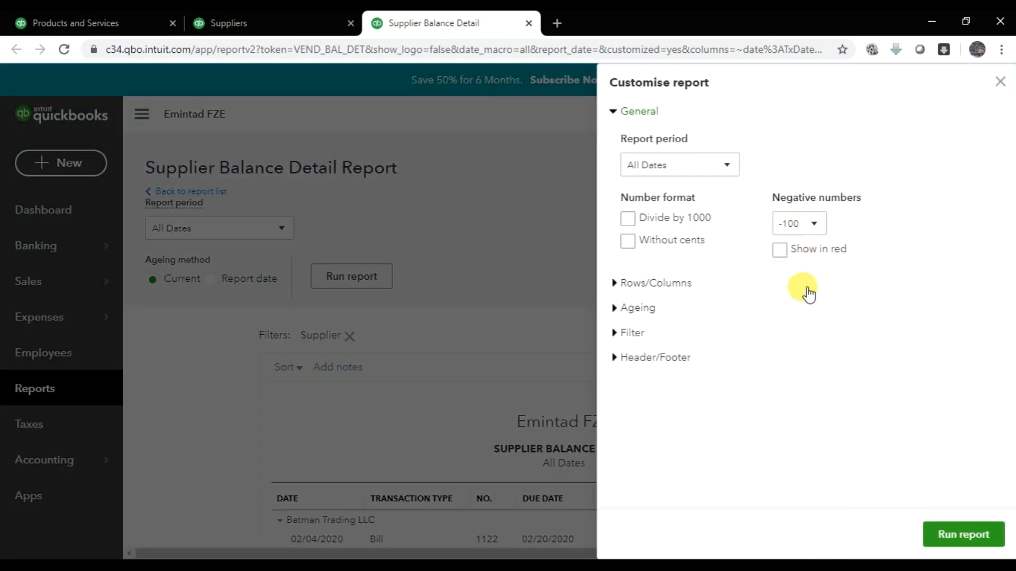
pyautogui.click(622, 330)
pyautogui.scroll(-1, 651, 349)
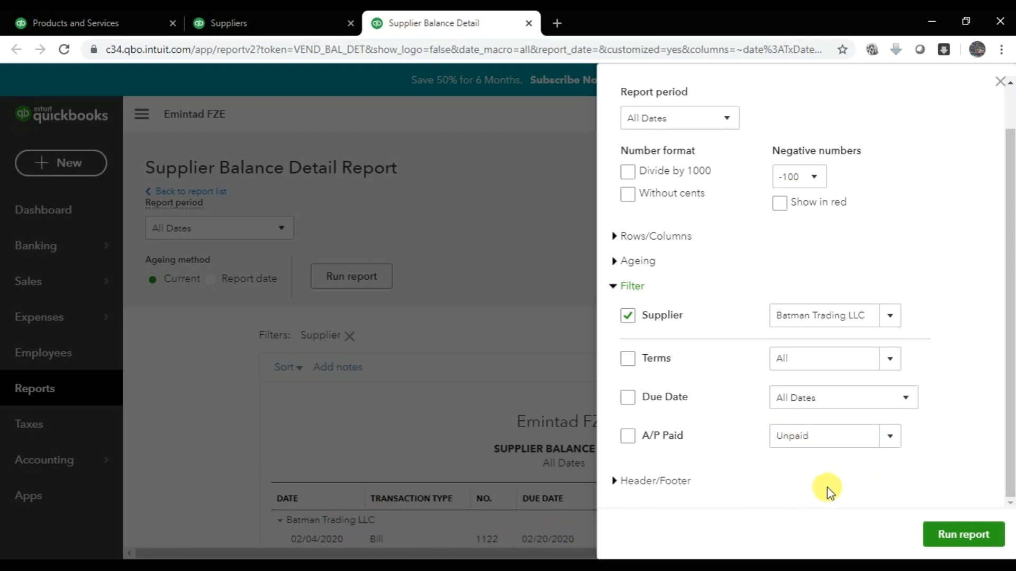
pyautogui.click(887, 437)
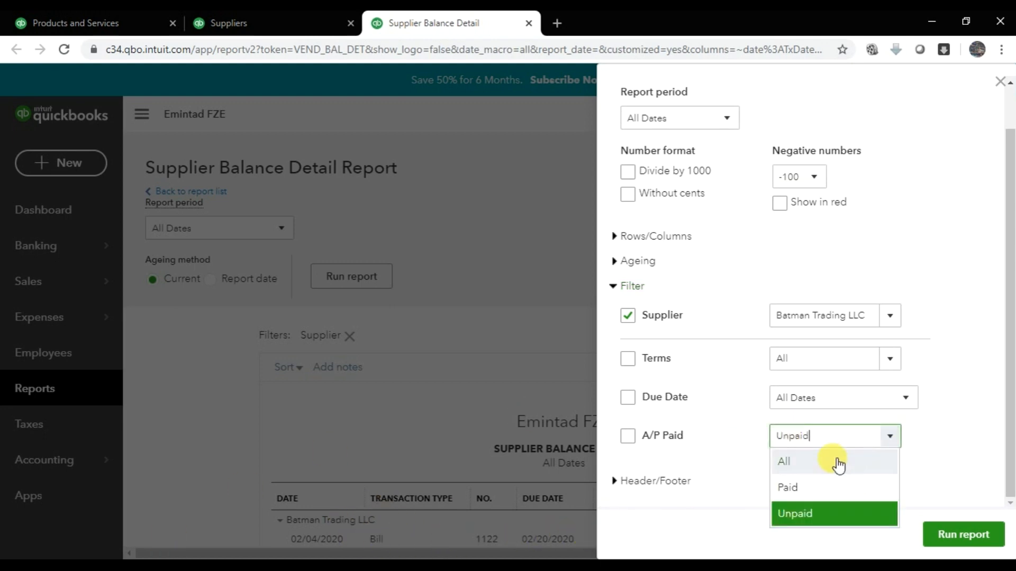
pyautogui.click(809, 465)
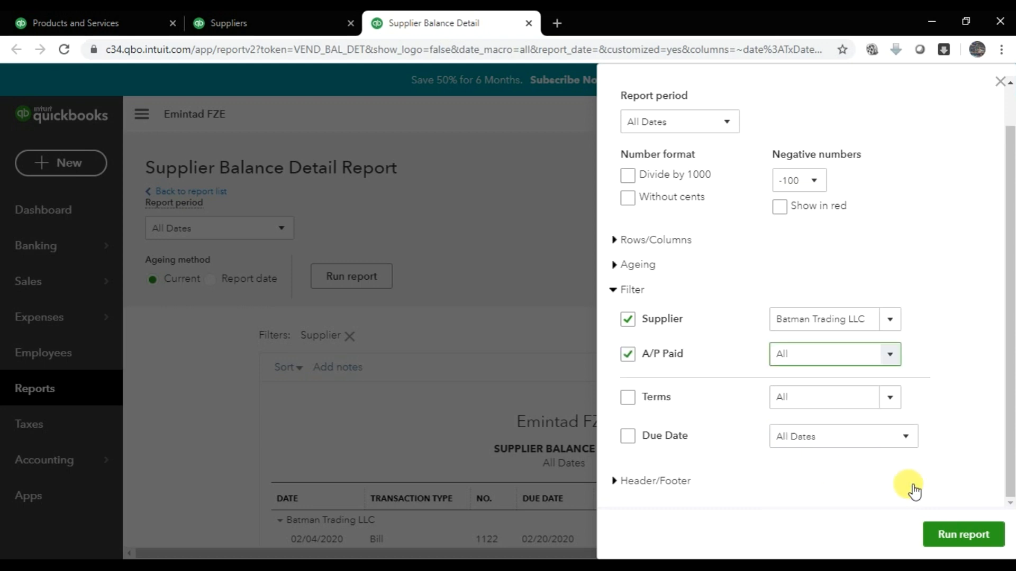
pyautogui.click(955, 535)
pyautogui.scroll(-3, 921, 543)
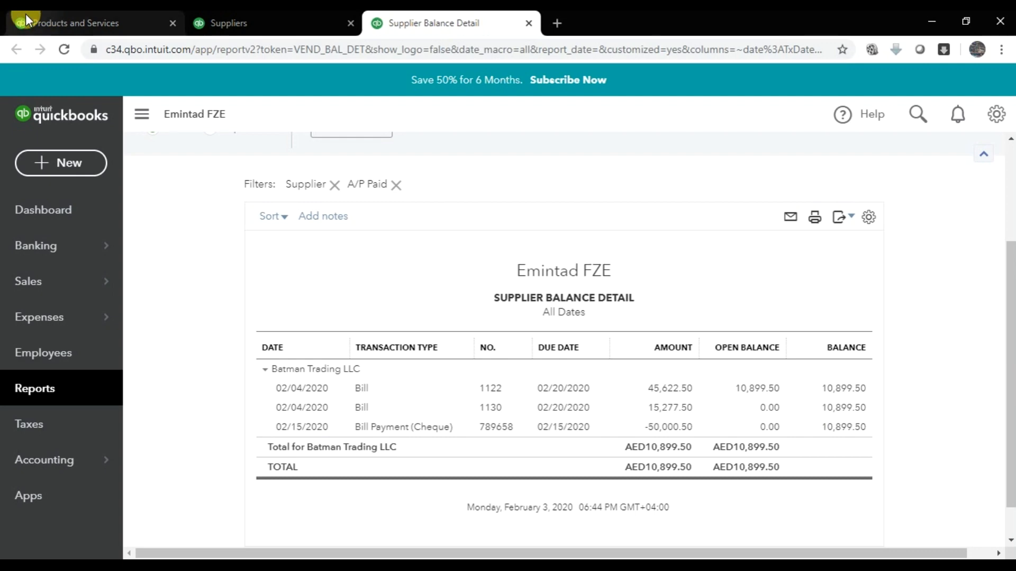
# - Start a new Pay Bills form from the dashboard
pyautogui.click(54, 31)
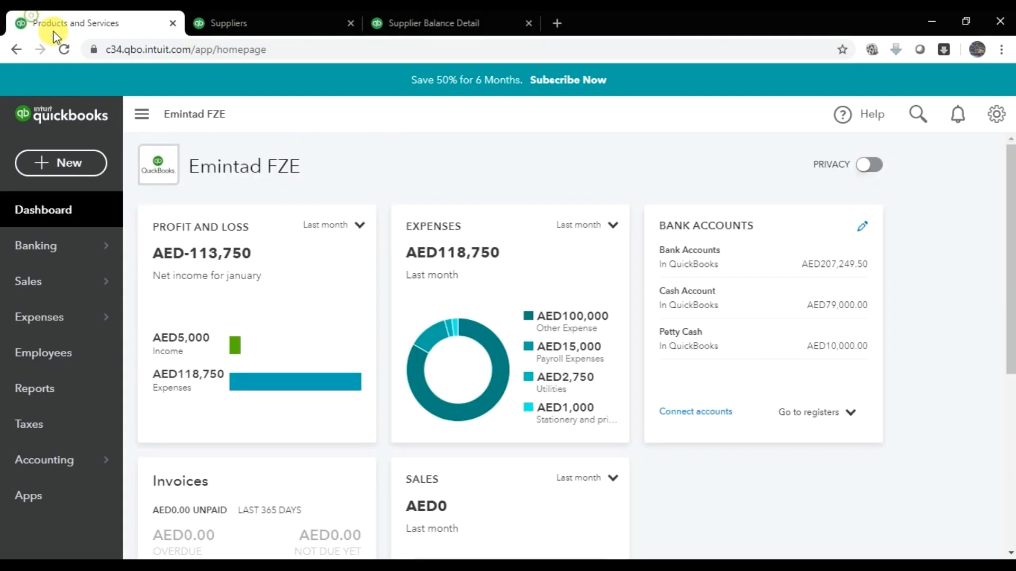
pyautogui.click(65, 164)
pyautogui.click(235, 331)
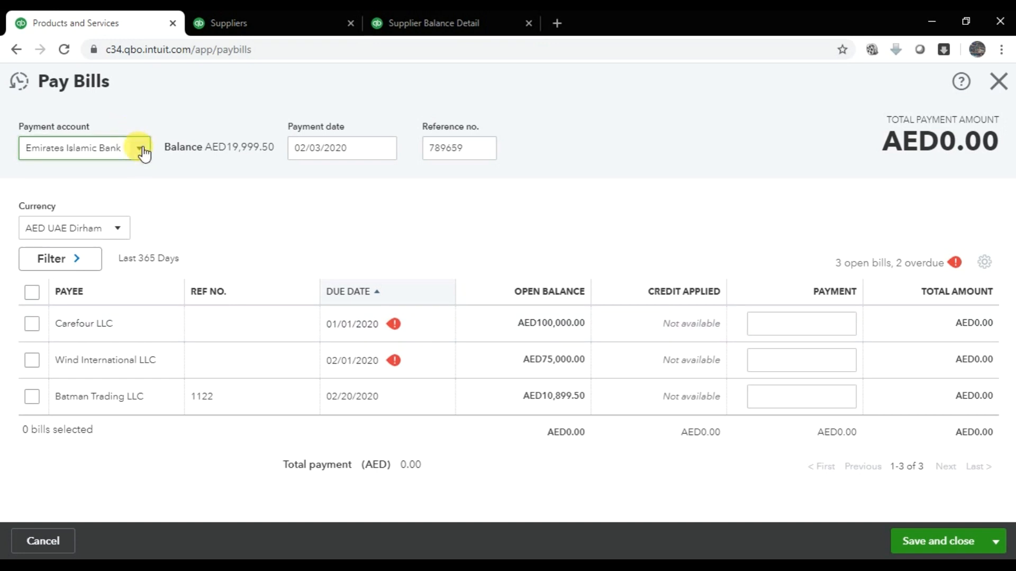
# - Pay Batman Trading's 10,899.50 bill from Emirates Islamic Bank on 02/20/2020, reference 7854412, and save
pyautogui.click(140, 150)
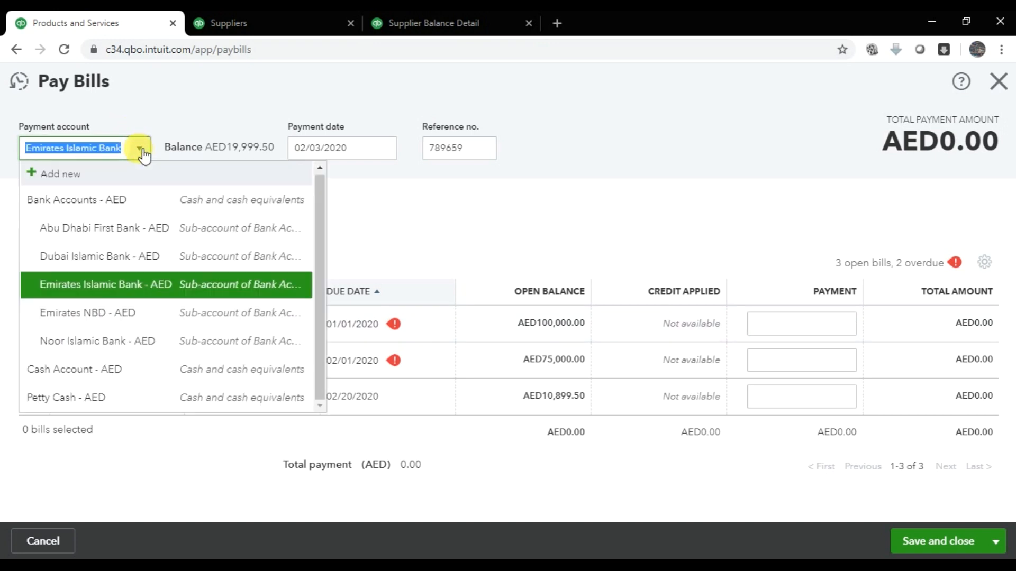
pyautogui.click(142, 284)
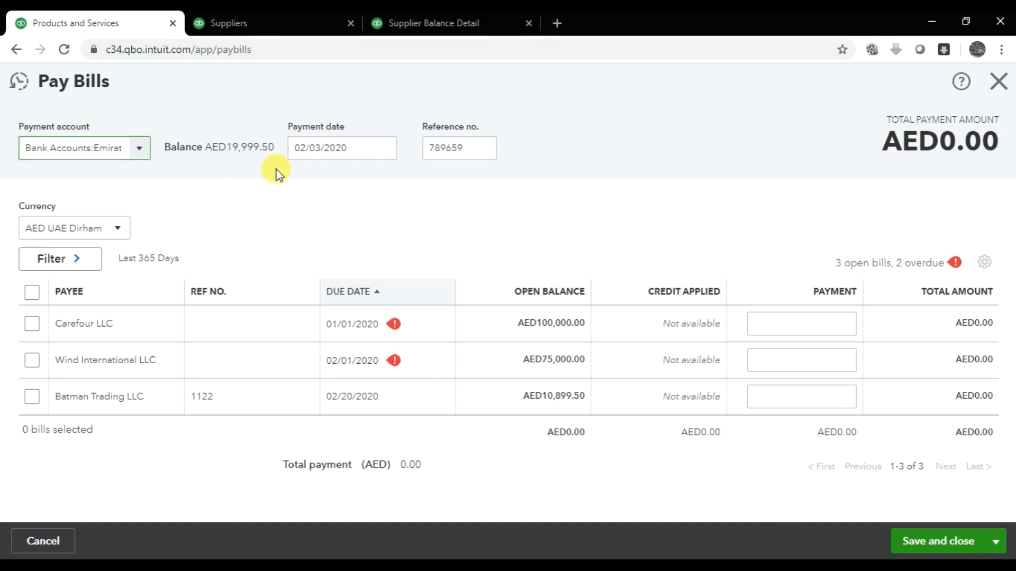
pyautogui.click(385, 149)
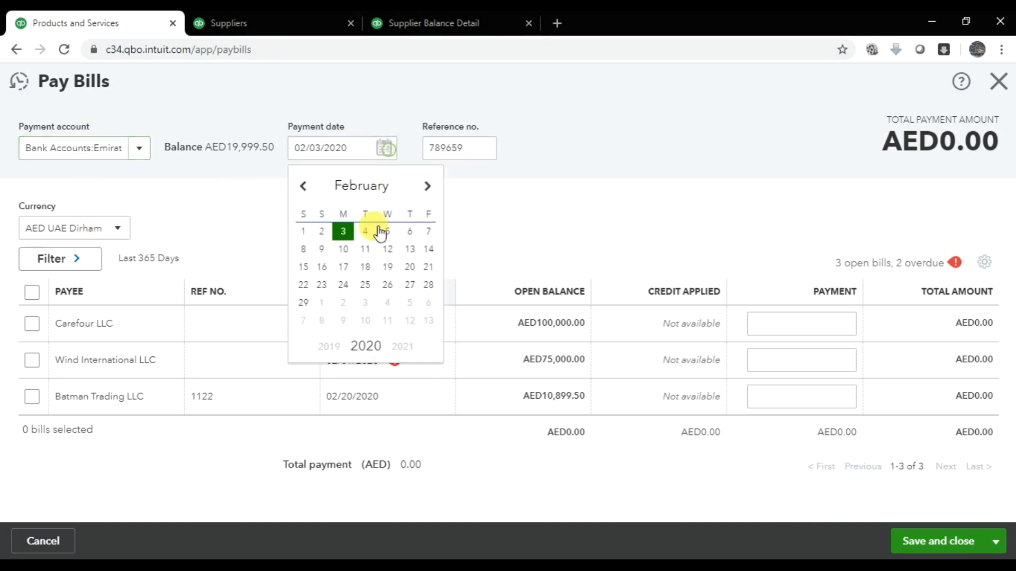
pyautogui.click(410, 267)
pyautogui.click(476, 150)
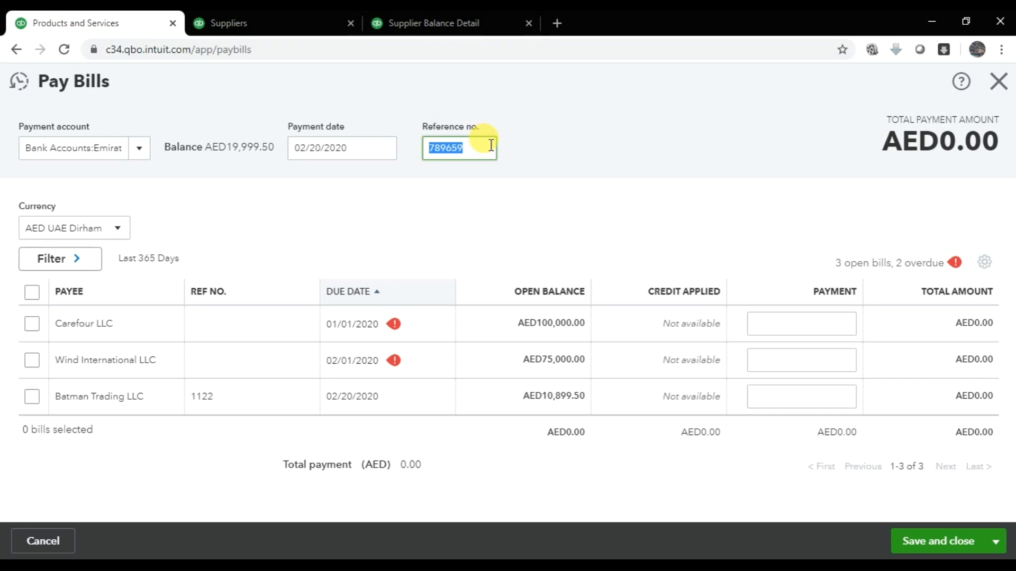
pyautogui.write('7')
pyautogui.click(32, 396)
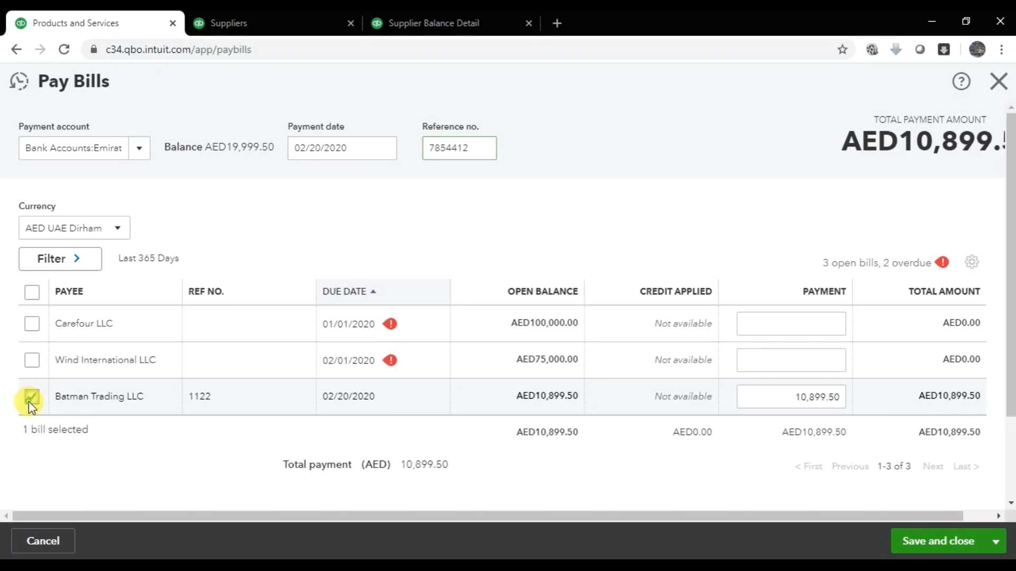
pyautogui.moveTo(755, 396); pyautogui.dragTo(842, 394)
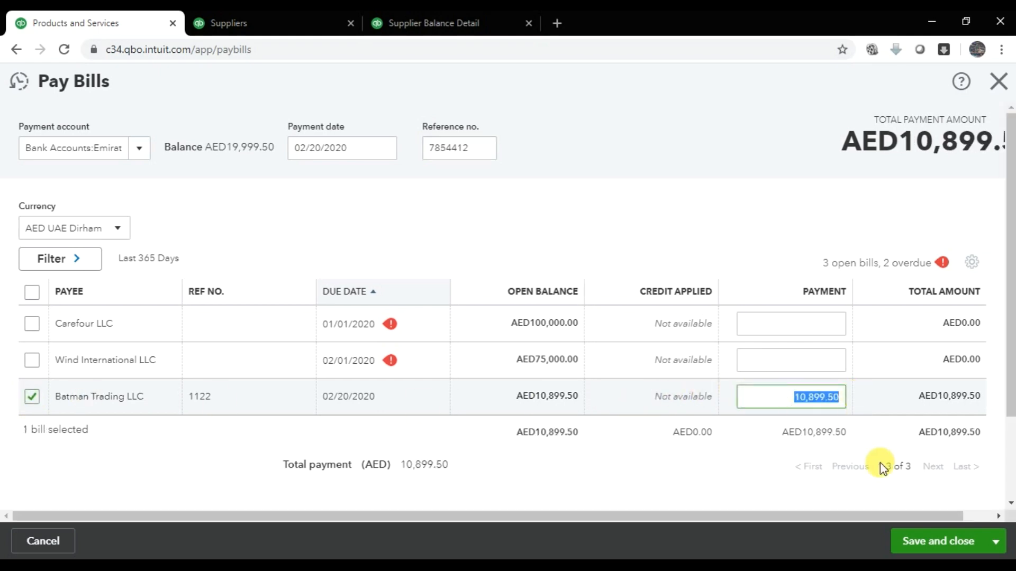
pyautogui.click(961, 548)
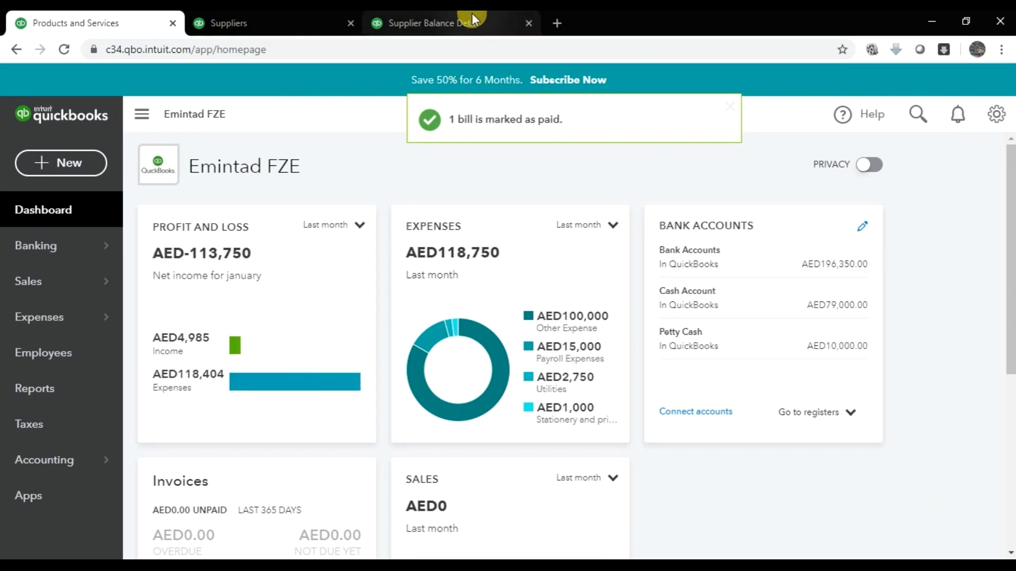
# - Reload the supplier report to confirm all balances are 0.00, then open bill 1130
pyautogui.click(478, 18)
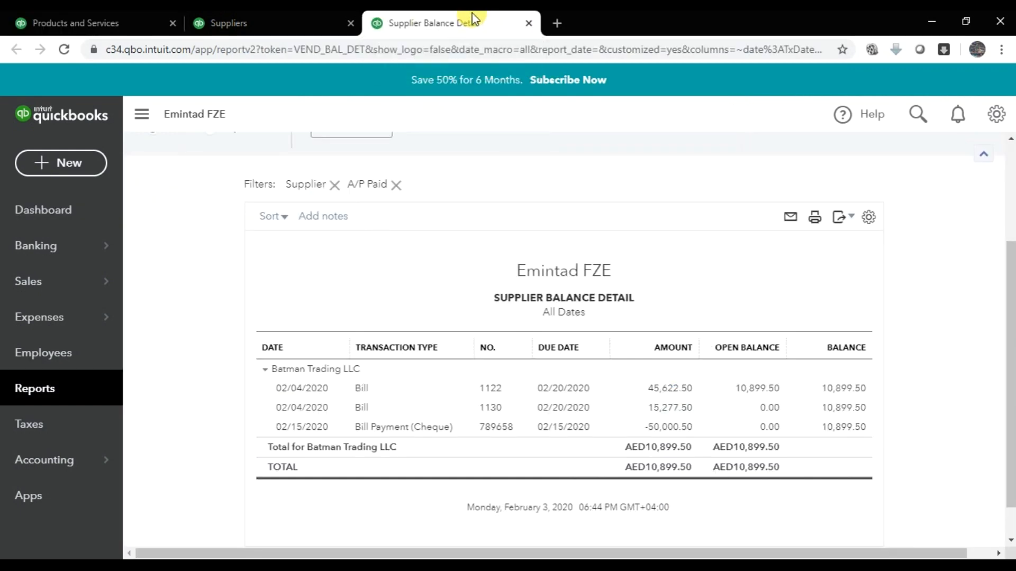
pyautogui.click(64, 50)
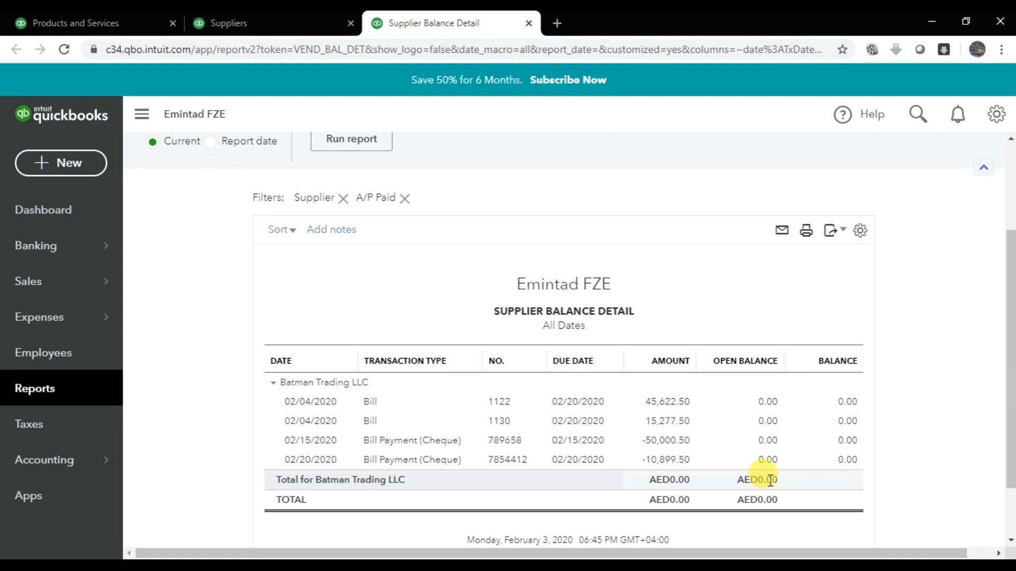
pyautogui.click(502, 423)
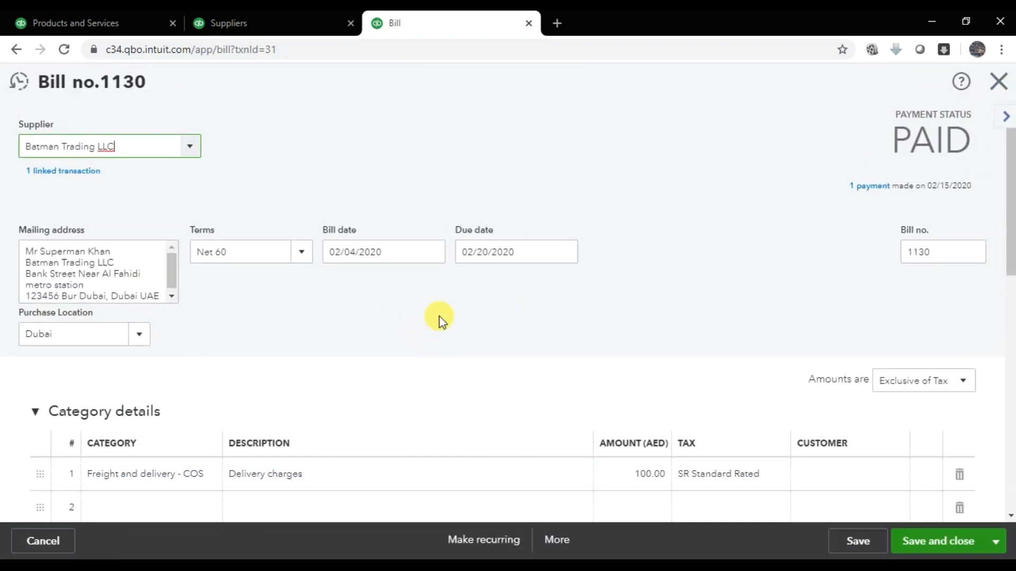
# - Review bill 1130's lines (100.00 delivery, five each of Keyboard, CPU, Monitor, Hard Disk, Laptop), then go back
pyautogui.scroll(-5, 442, 350)
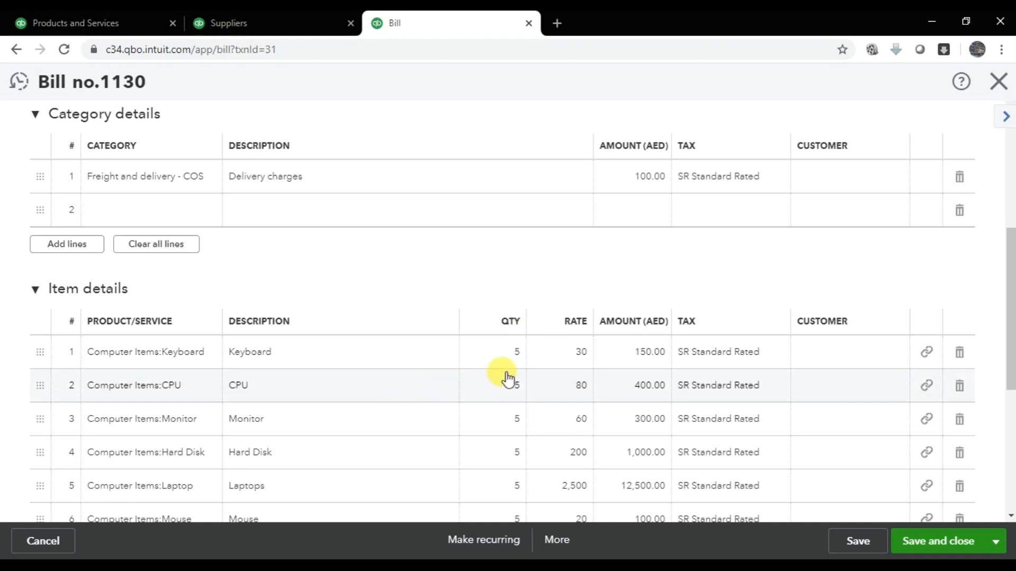
pyautogui.moveTo(508, 363)
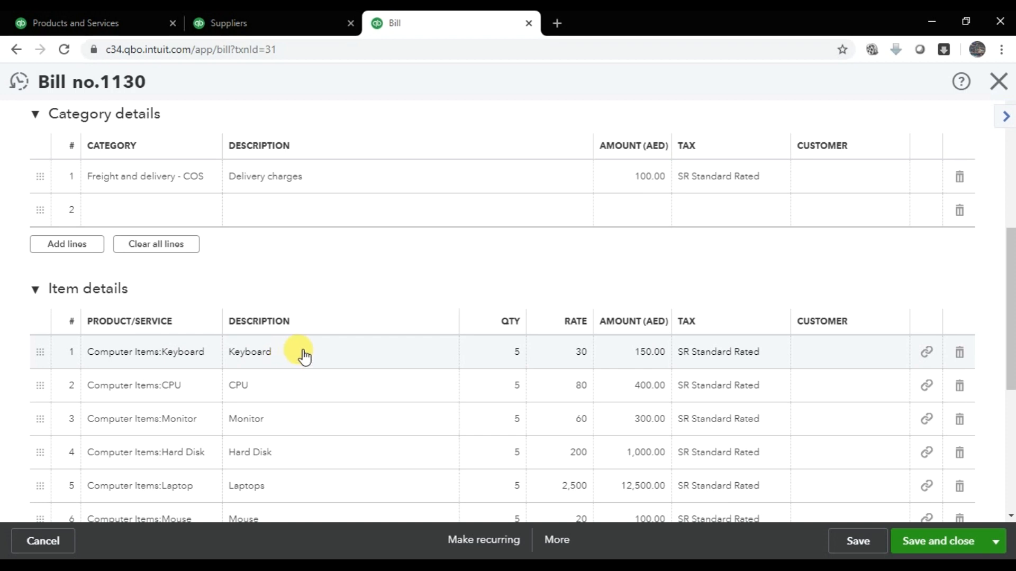
pyautogui.click(18, 50)
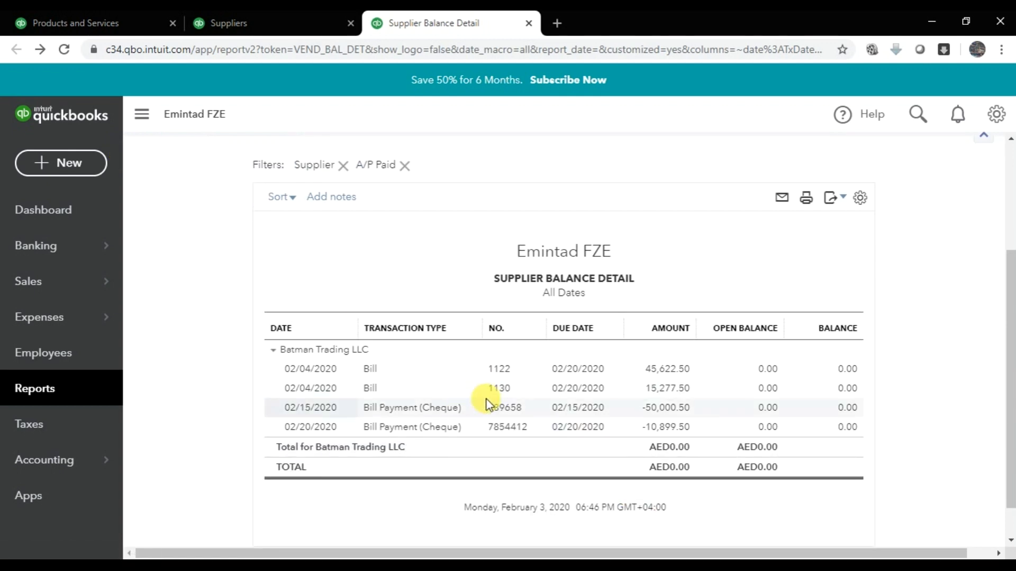
# - Open a blank Supplier Credit form from the dashboard's + New menu
pyautogui.click(73, 21)
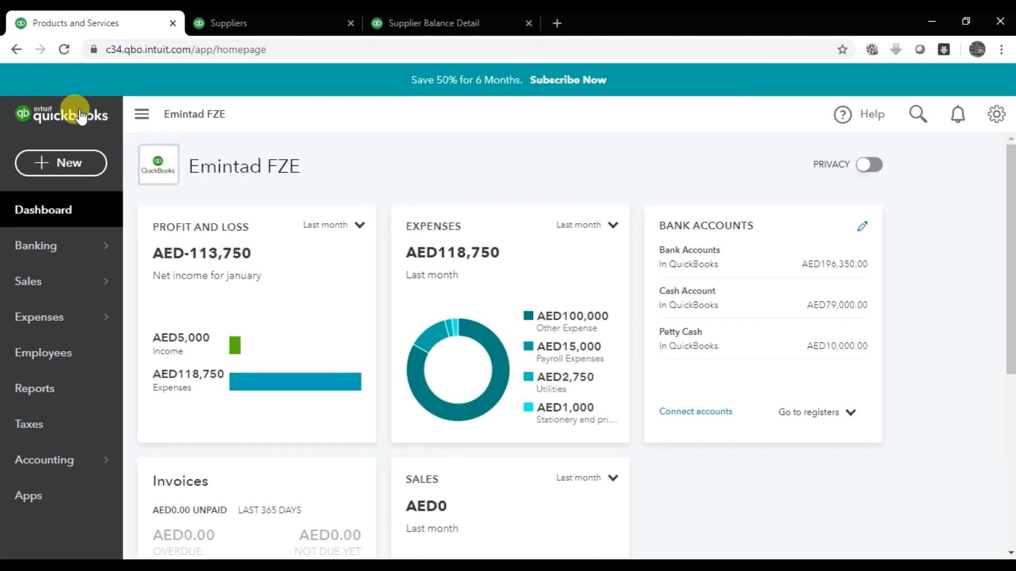
pyautogui.click(61, 163)
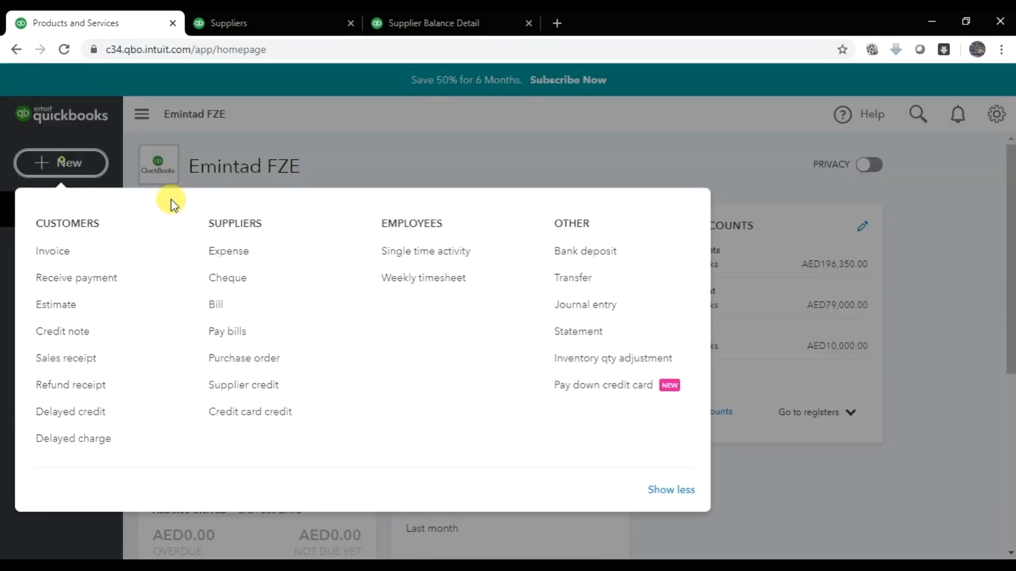
pyautogui.click(264, 390)
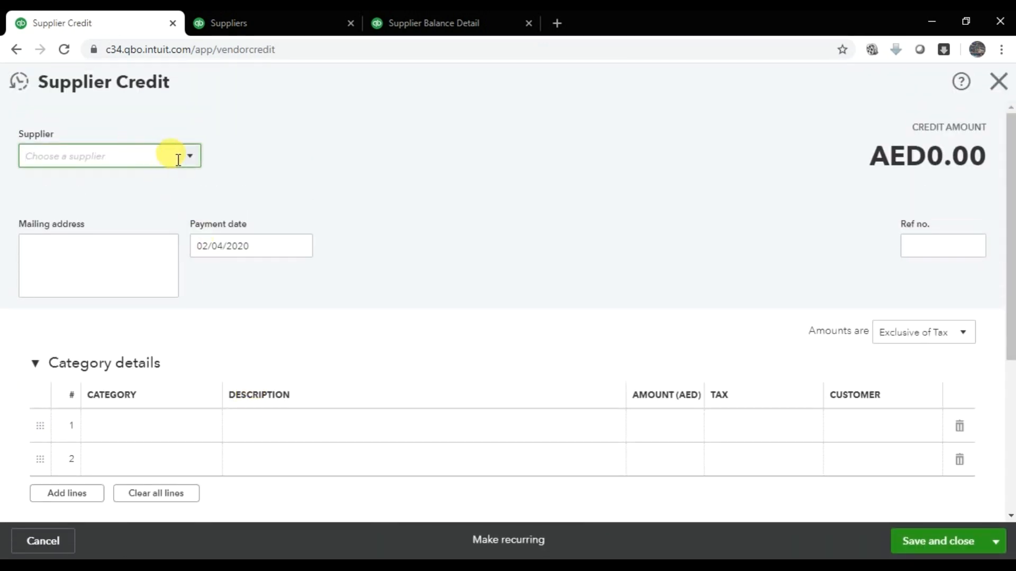
# - Select Batman Trading LLC as the supplier and enter reference number 100
pyautogui.click(190, 157)
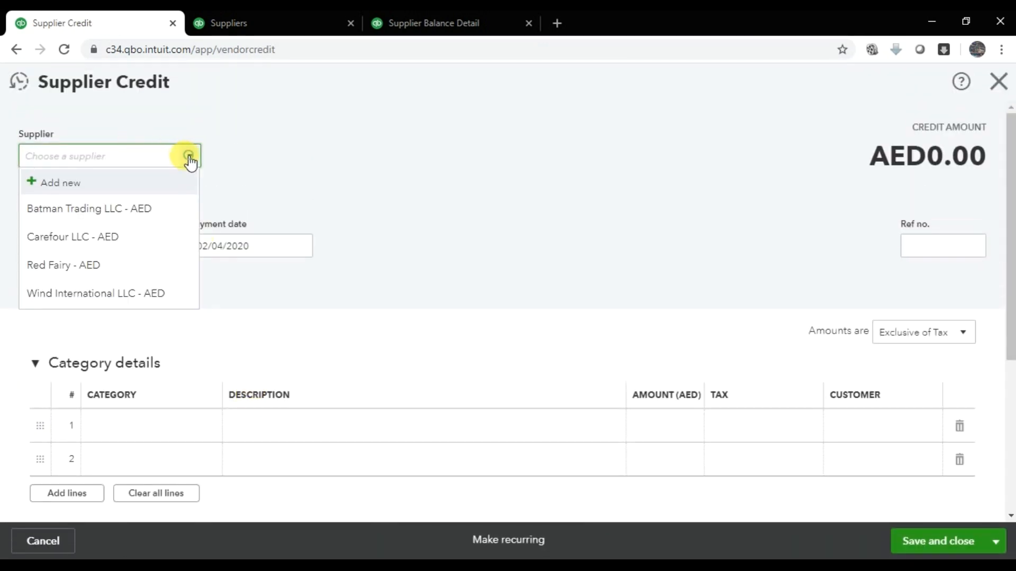
pyautogui.click(127, 215)
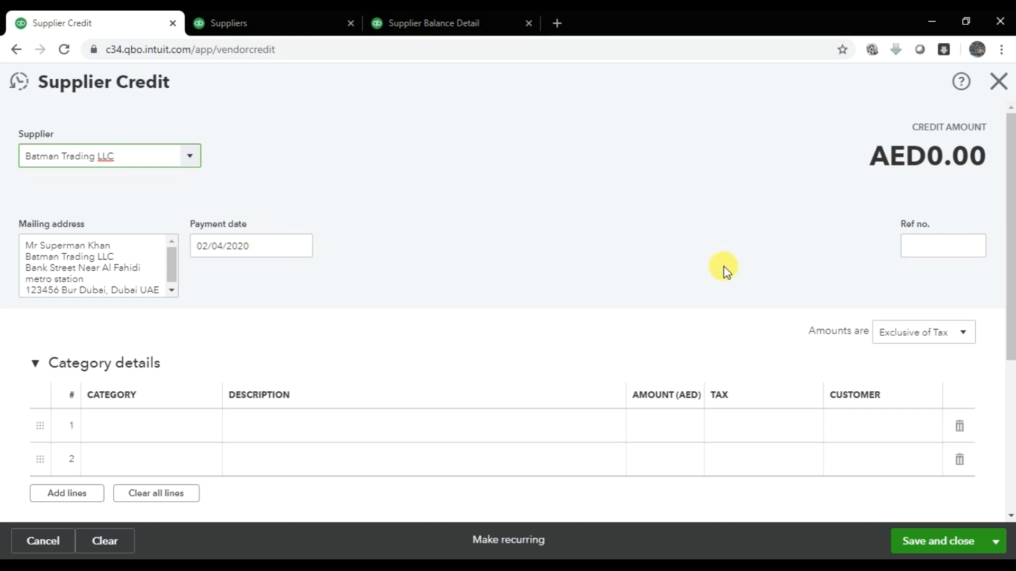
pyautogui.click(958, 247)
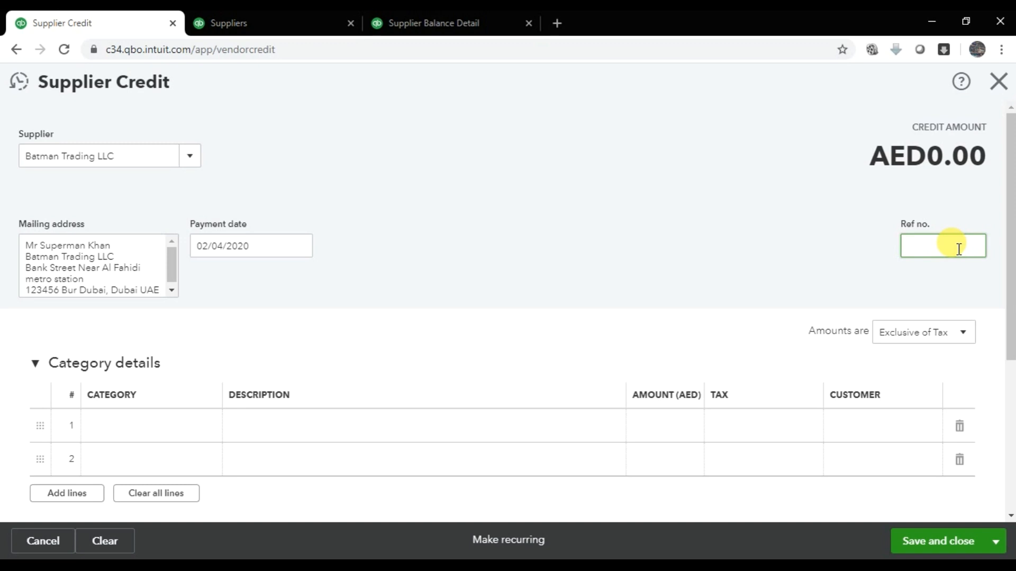
pyautogui.write('100')
# - Set the supplier credit's payment date to 02/22/2020
pyautogui.click(304, 256)
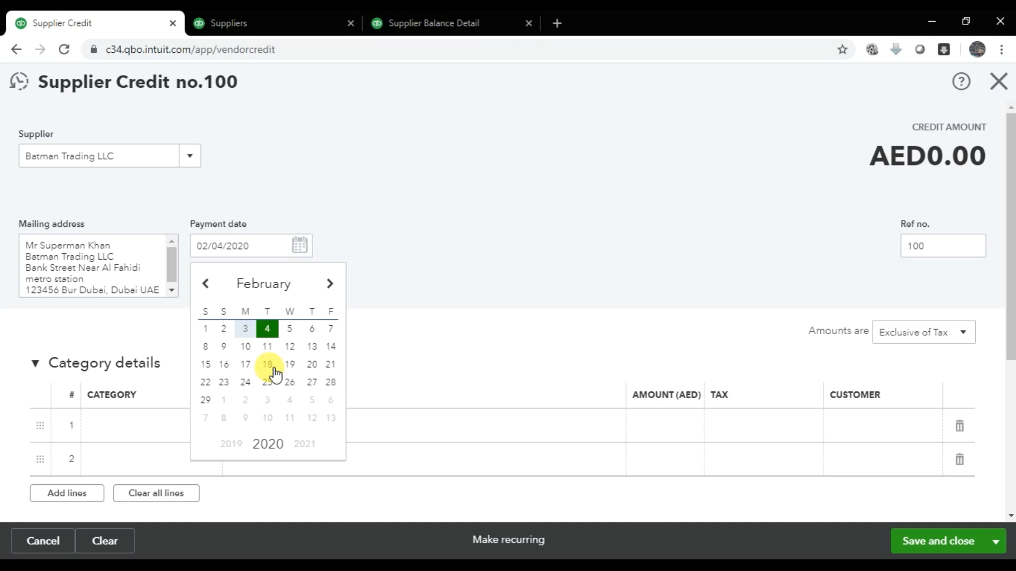
pyautogui.click(330, 365)
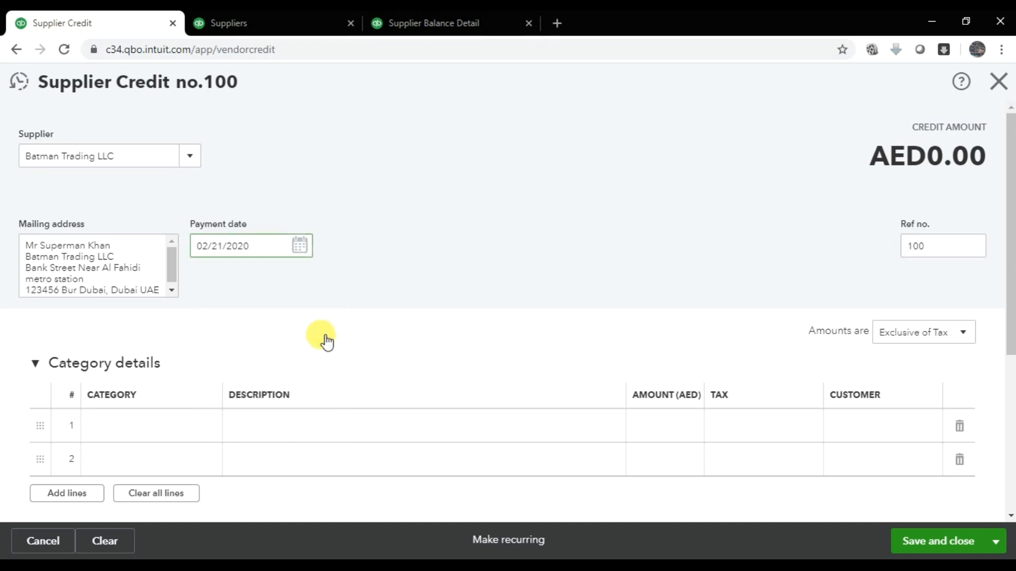
pyautogui.click(304, 251)
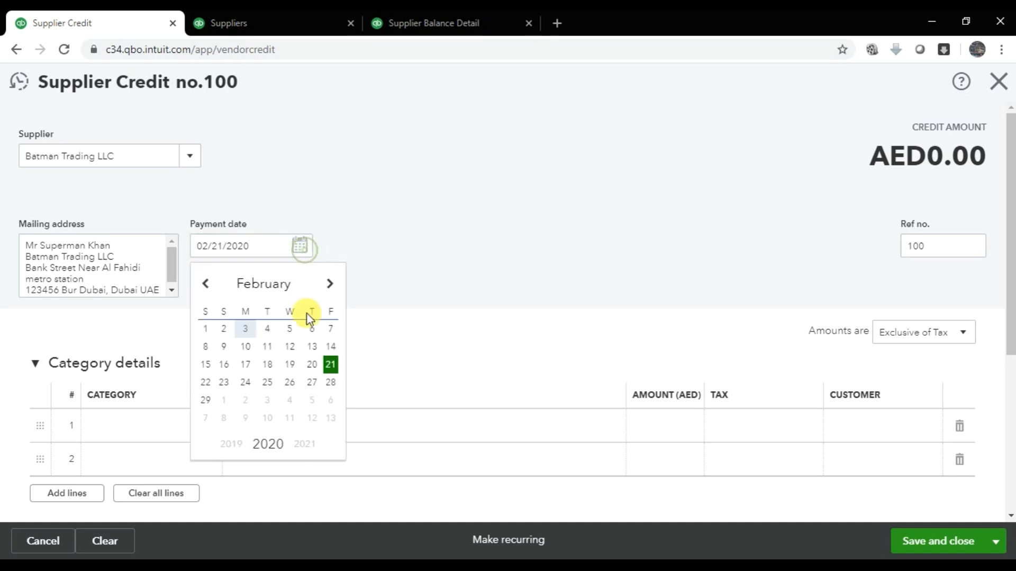
pyautogui.click(207, 383)
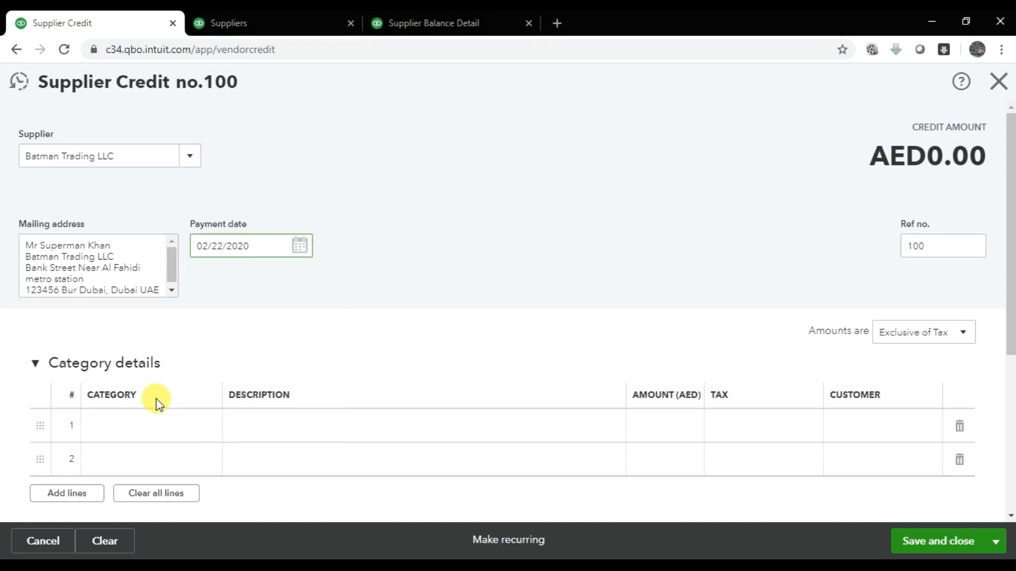
pyautogui.scroll(-3, 164, 418)
# - Add a Keyboard item line described as 'Keyboard Return' under Item details
pyautogui.scroll(-2, 170, 402)
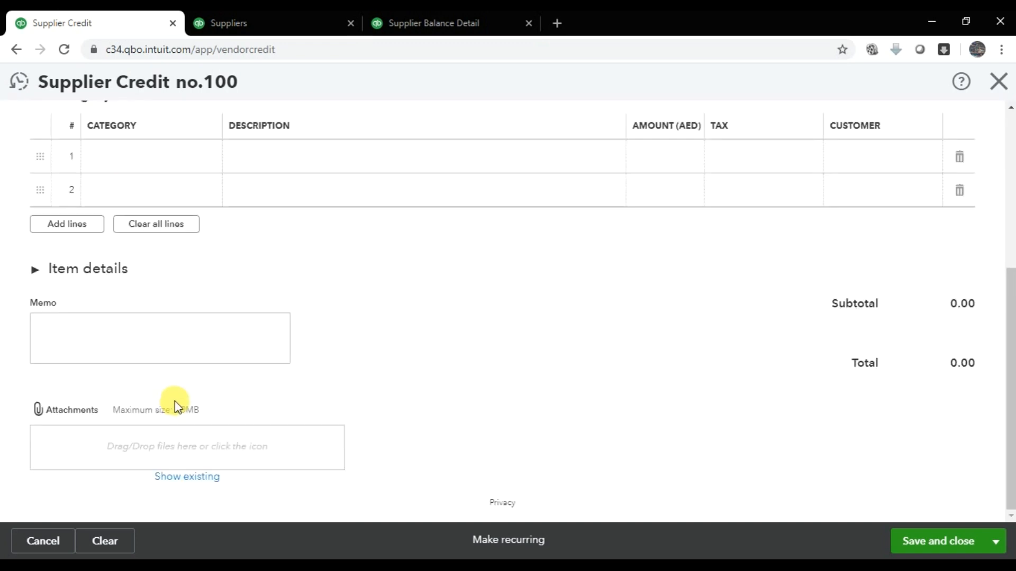
pyautogui.scroll(3, 176, 396)
pyautogui.scroll(-3, 84, 298)
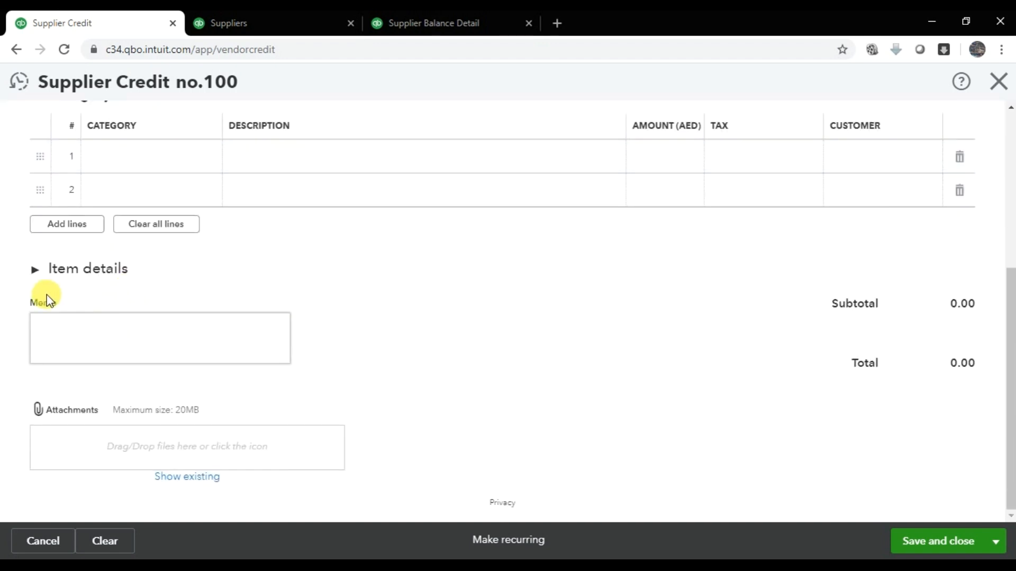
pyautogui.click(37, 268)
pyautogui.click(164, 332)
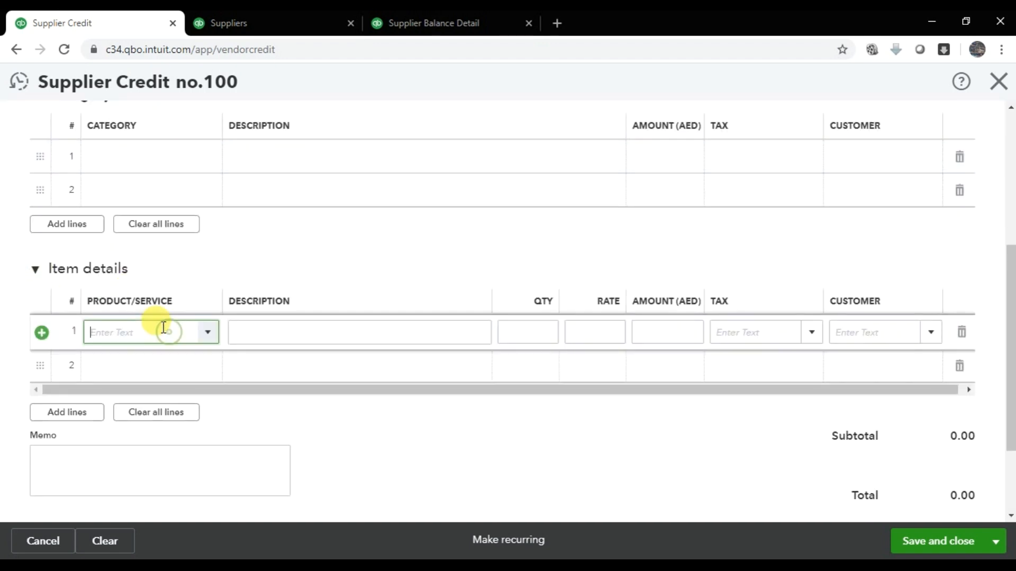
pyautogui.write('Keybo')
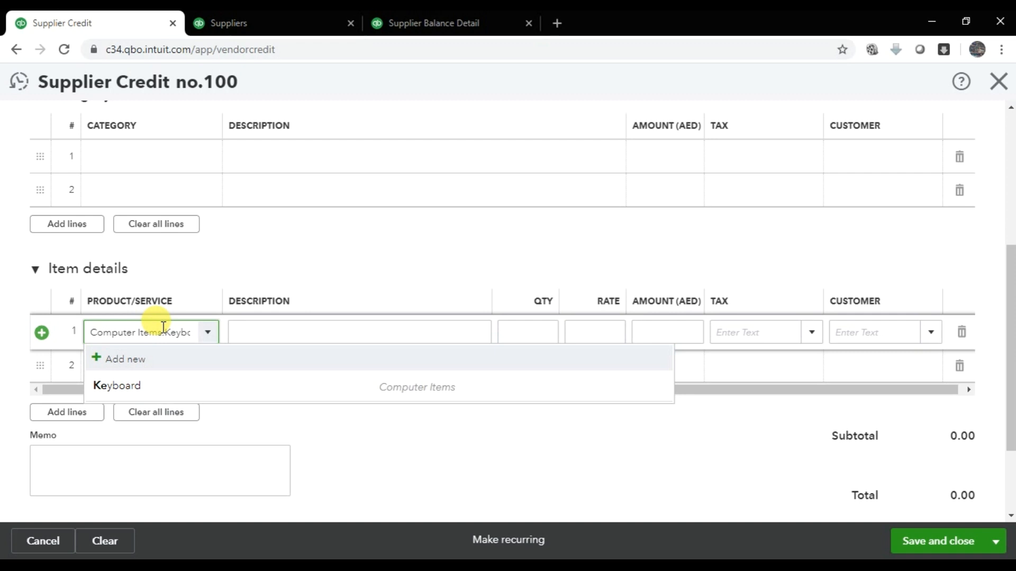
pyautogui.click(313, 391)
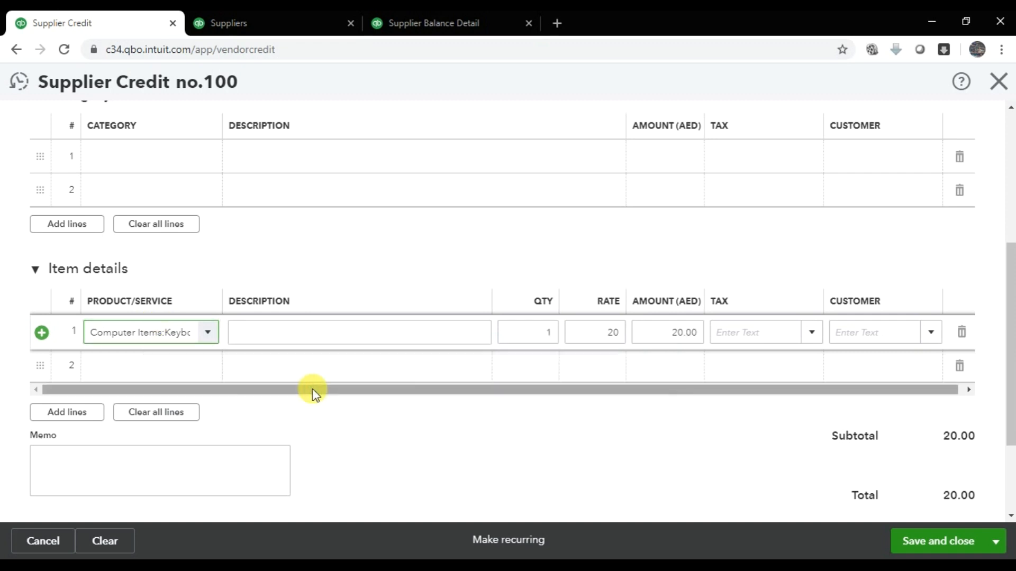
pyautogui.press('Tab')
pyautogui.write('Keyboard Retur')
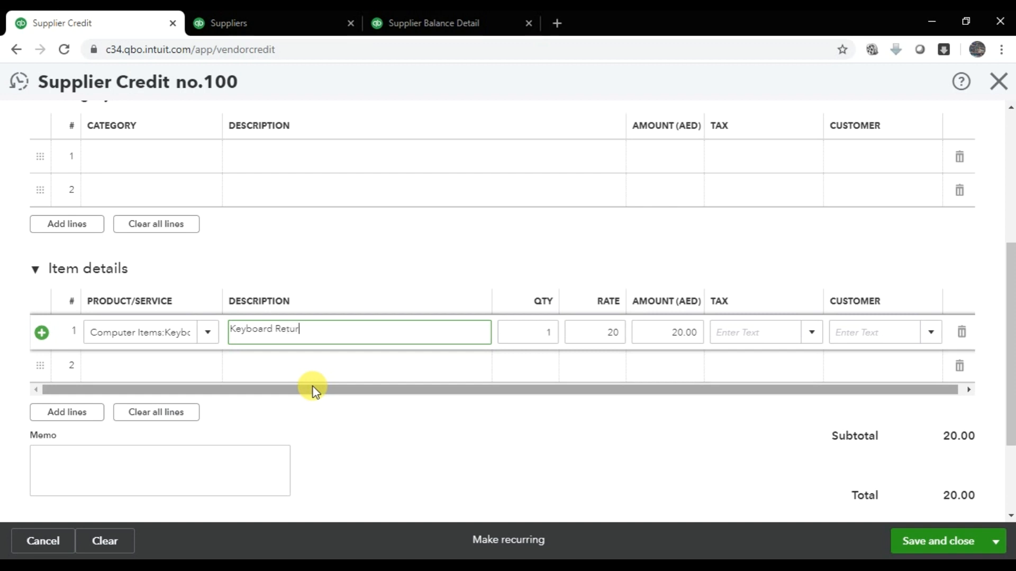
pyautogui.write('n')
# - Enter quantity 5, apply SR Standard Rated 5% VAT, and save the 105.00 credit
pyautogui.press('Tab')
pyautogui.write('5')
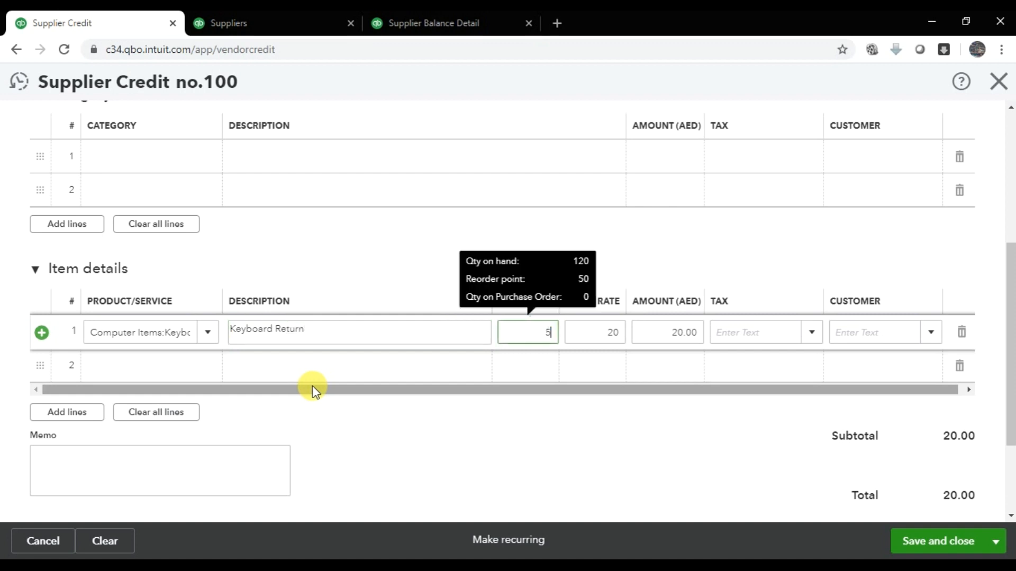
pyautogui.press('Tab')
pyautogui.press('Tab')
pyautogui.click(811, 332)
pyautogui.click(794, 418)
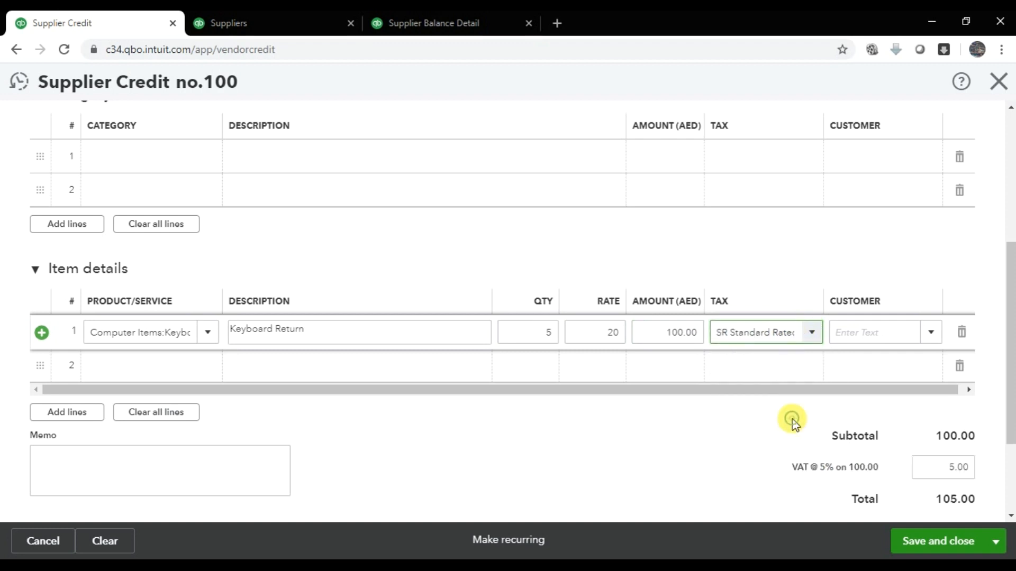
pyautogui.click(947, 542)
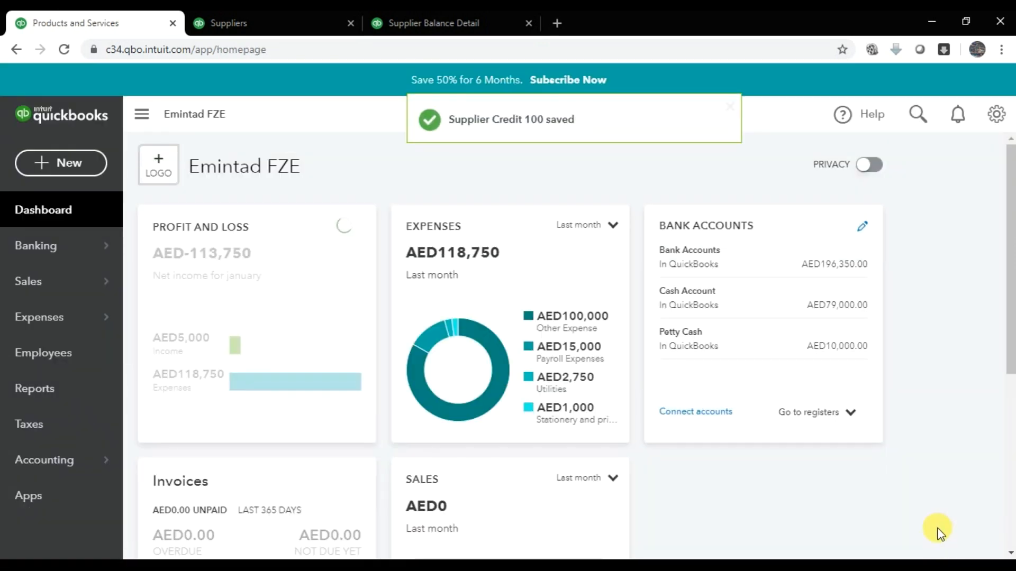
# - Reload the Supplier Balance Detail report to show Supplier Credit 100 at AED -105.00
pyautogui.click(430, 27)
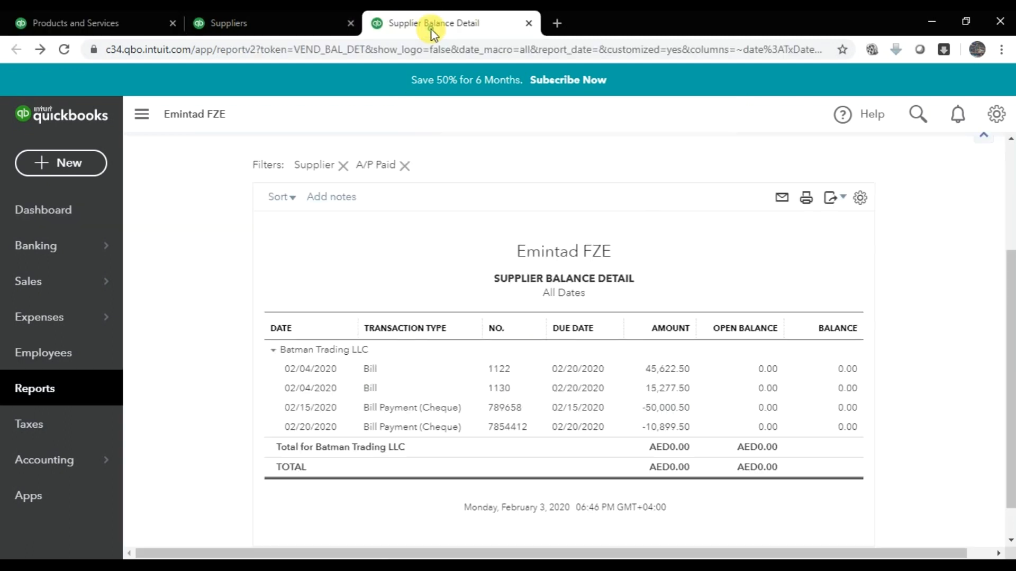
pyautogui.click(65, 49)
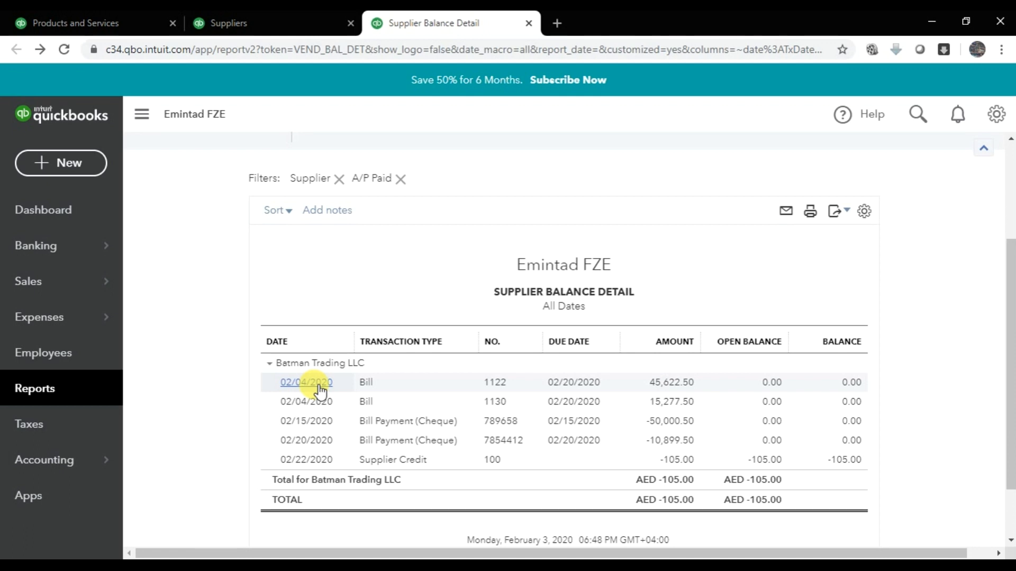
# - Return to the Emintad FZE dashboard and bring up the + New transaction list
pyautogui.click(119, 23)
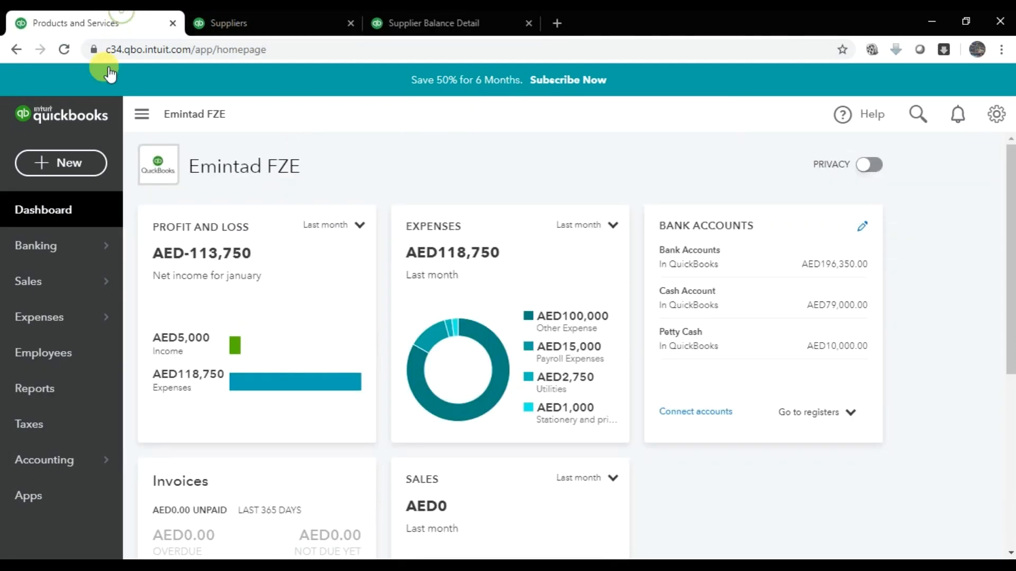
pyautogui.click(65, 163)
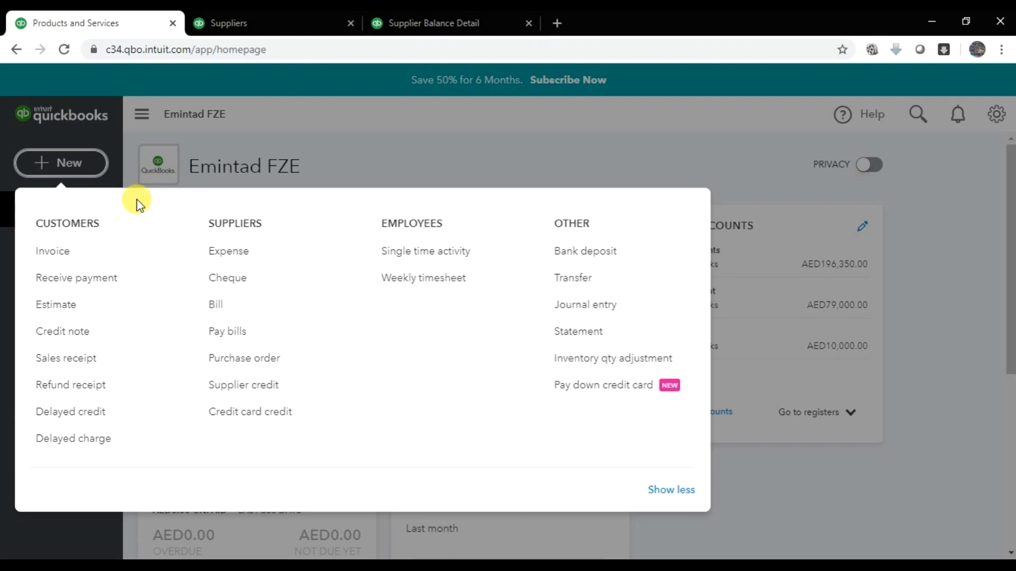
# - Start a new blank Bank deposit from the + New menu's Other section
pyautogui.click(78, 170)
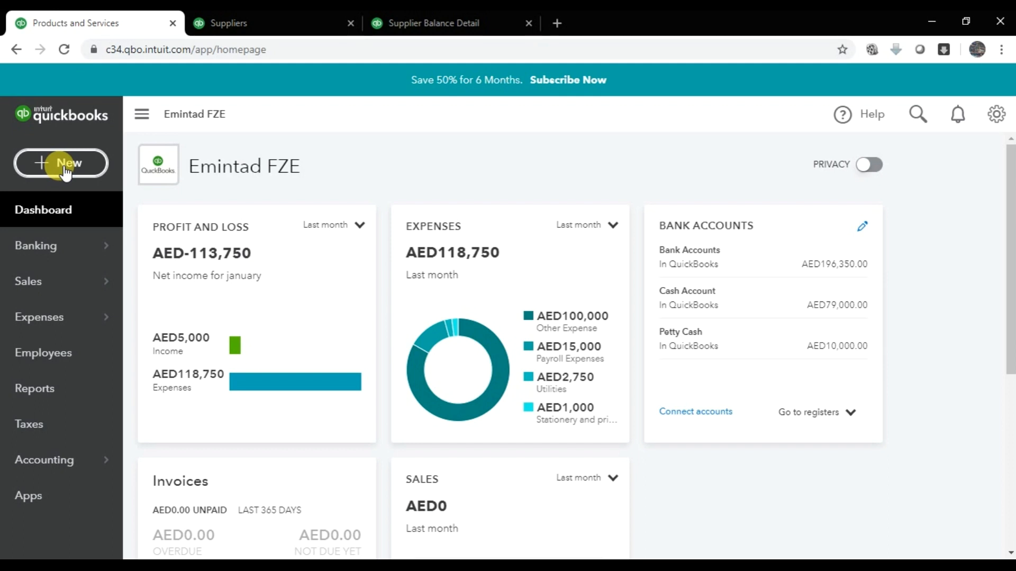
pyautogui.click(64, 169)
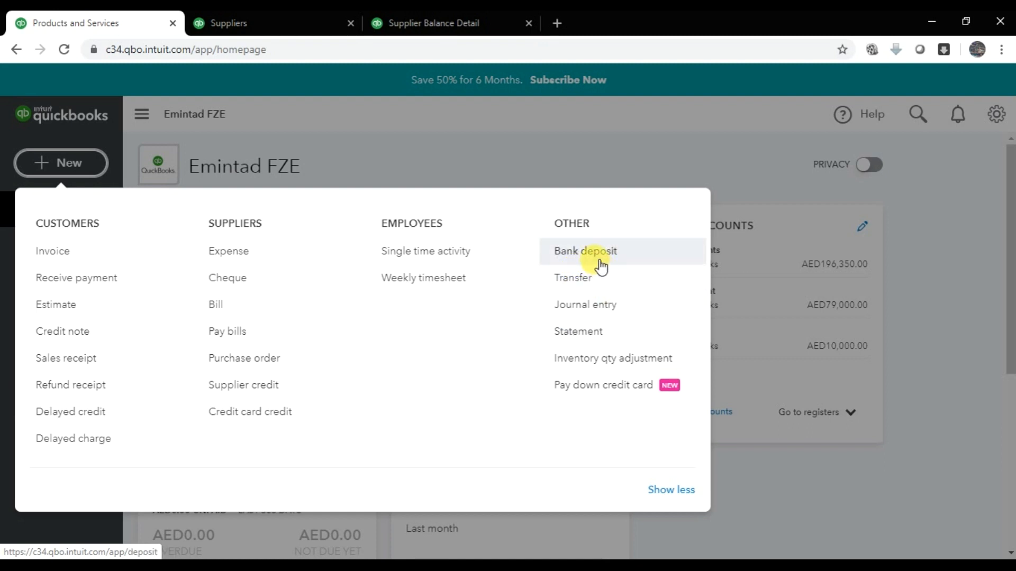
pyautogui.click(598, 262)
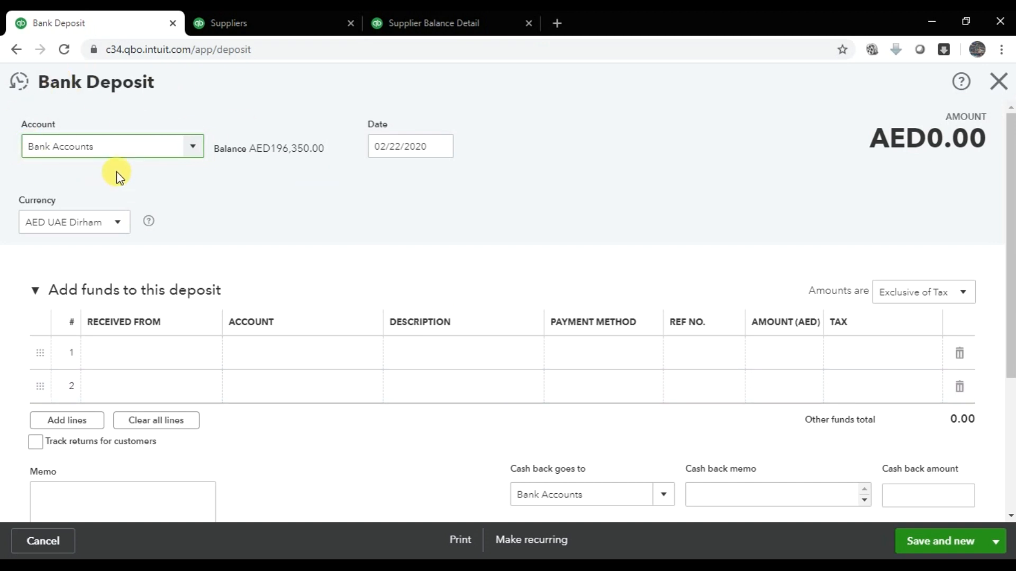
# - Set the deposit to go into the Cash Account, dated February 23
pyautogui.click(193, 152)
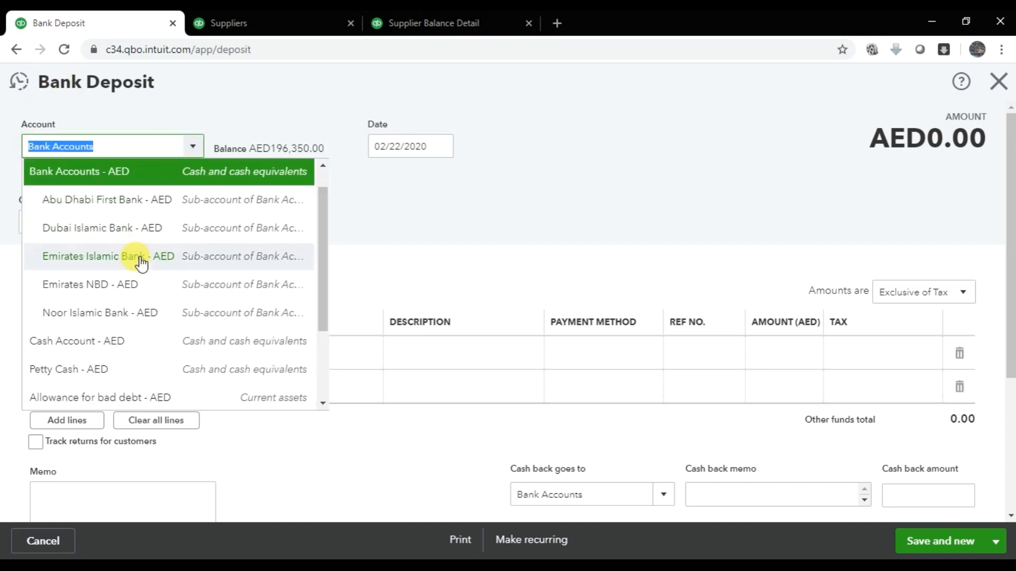
pyautogui.click(126, 345)
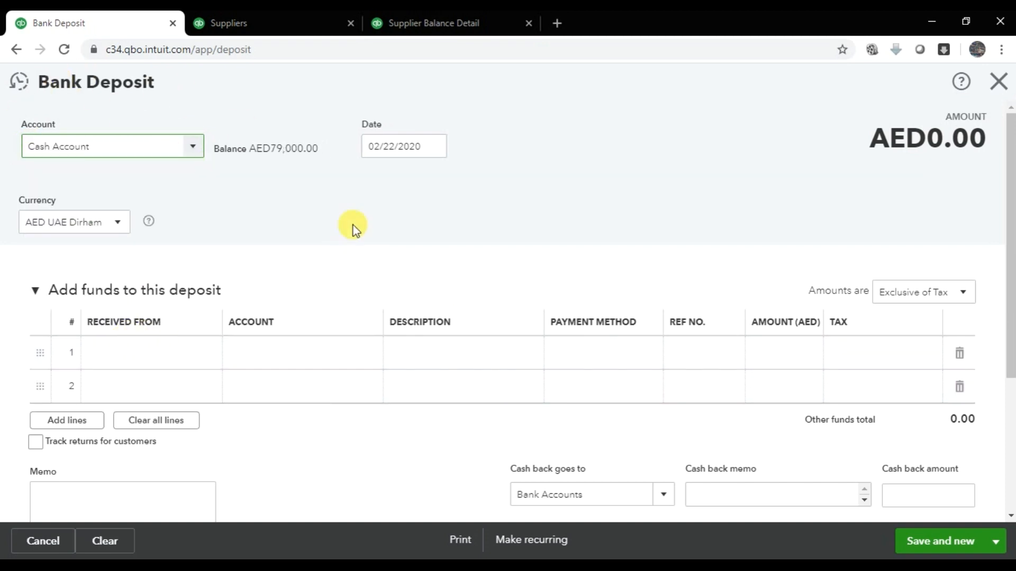
pyautogui.click(437, 142)
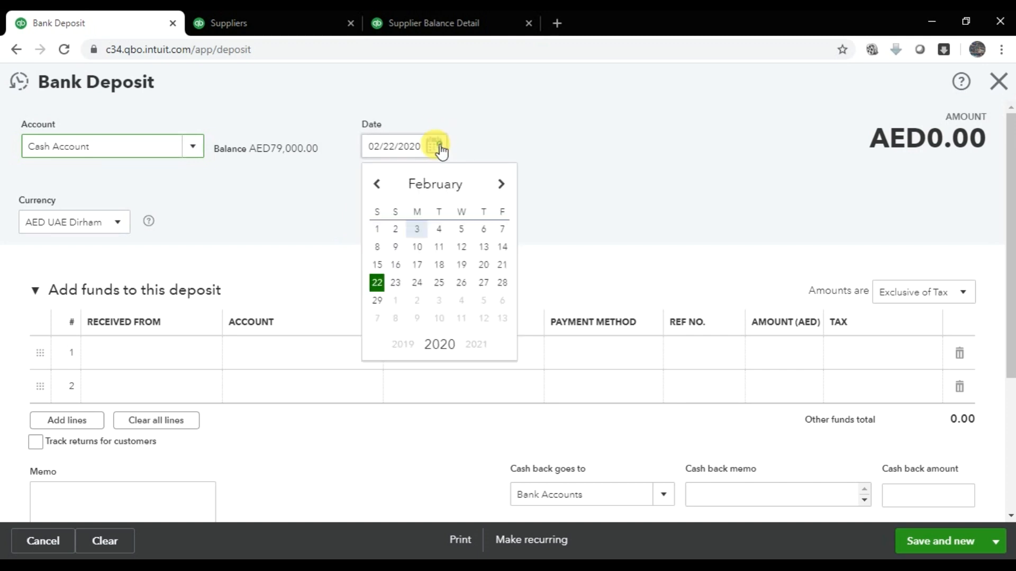
pyautogui.click(394, 284)
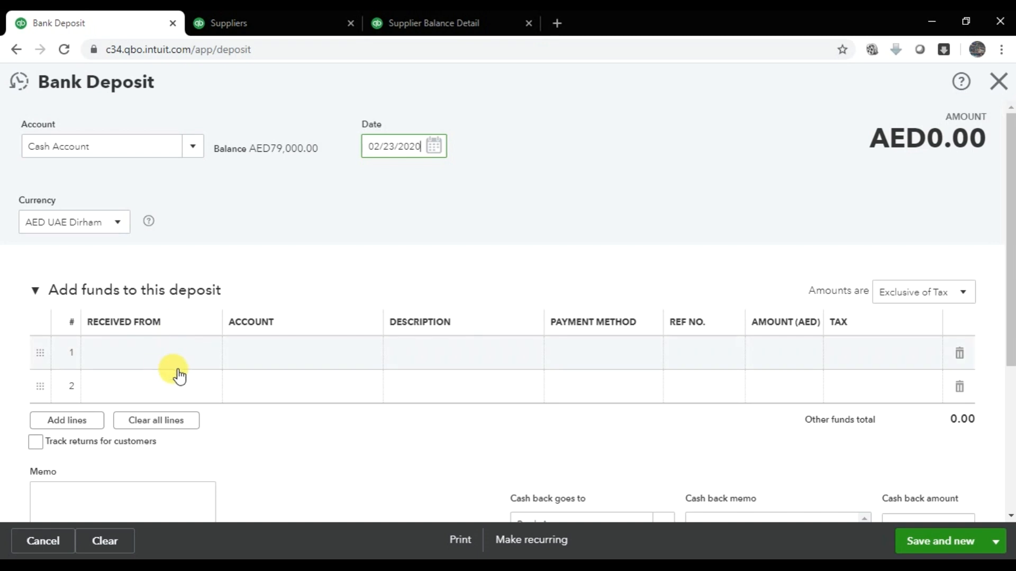
# - Choose Batman Trading LLC as line 1's payer and search accounts for 'Acc'
pyautogui.click(146, 363)
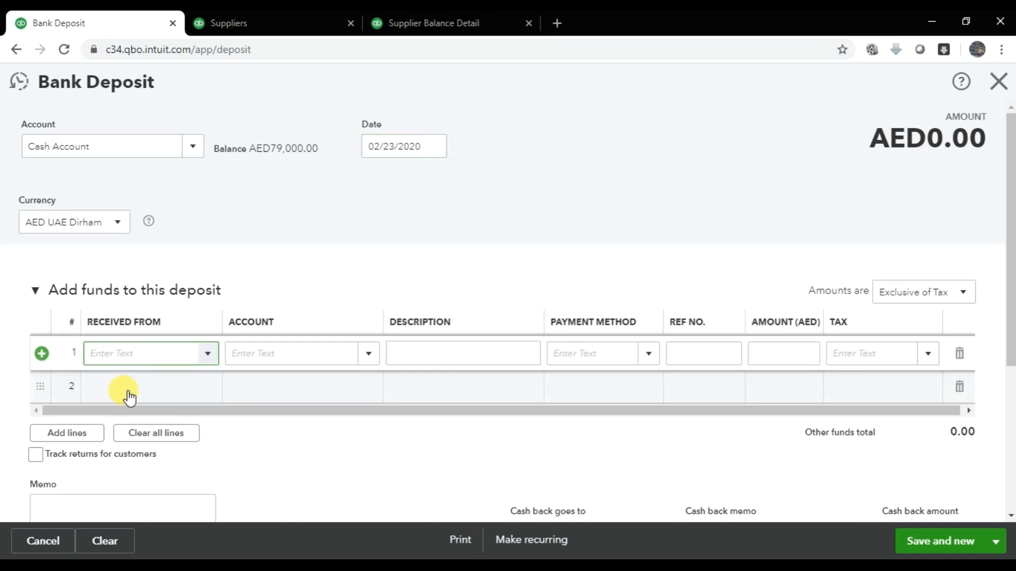
pyautogui.click(208, 358)
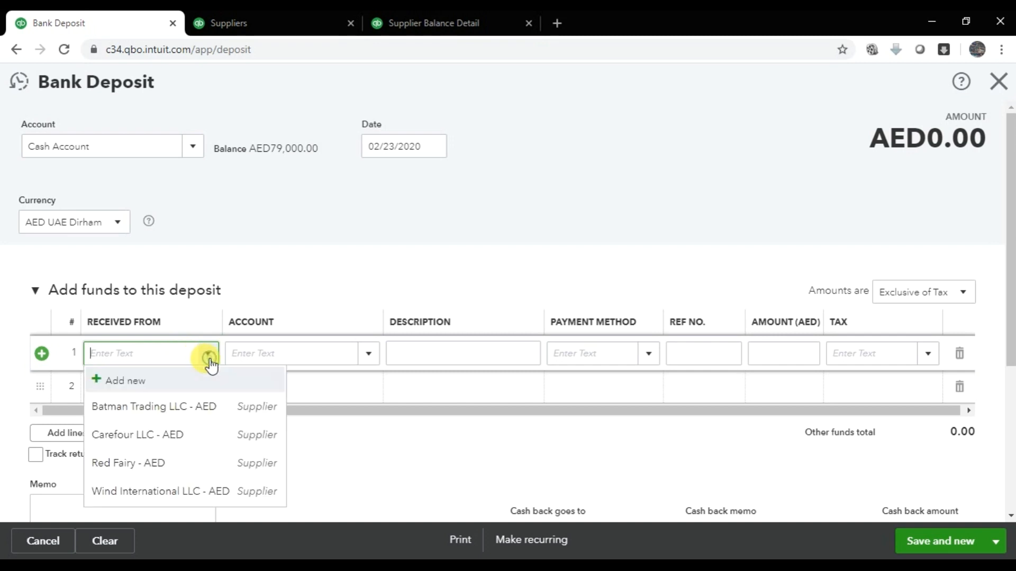
pyautogui.click(186, 409)
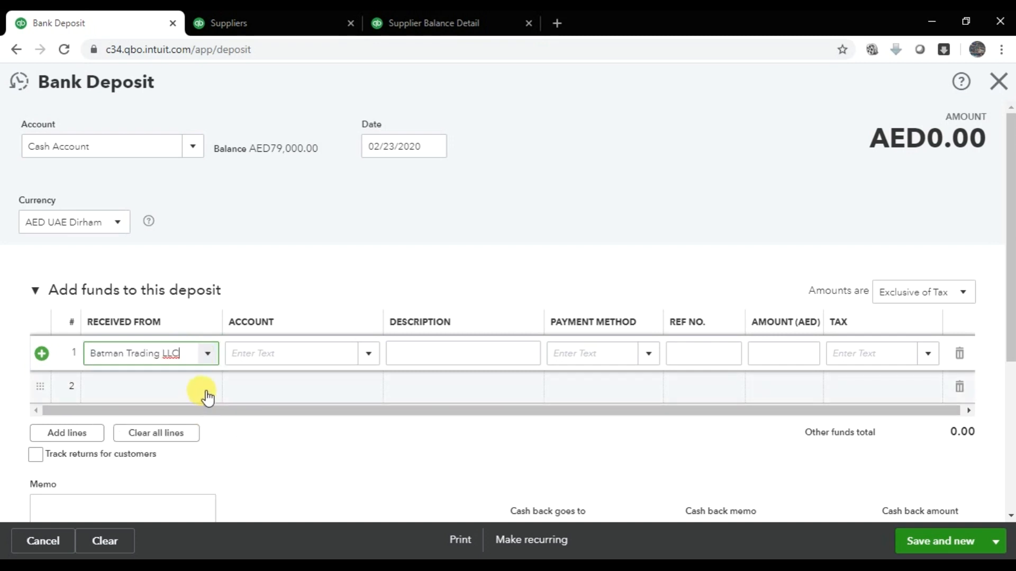
pyautogui.press('Tab')
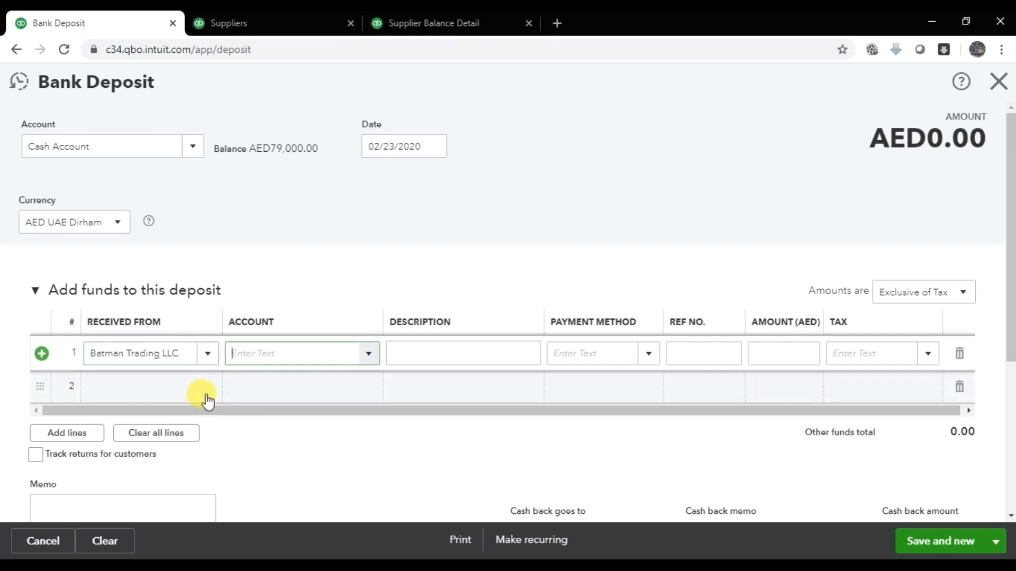
pyautogui.click(369, 354)
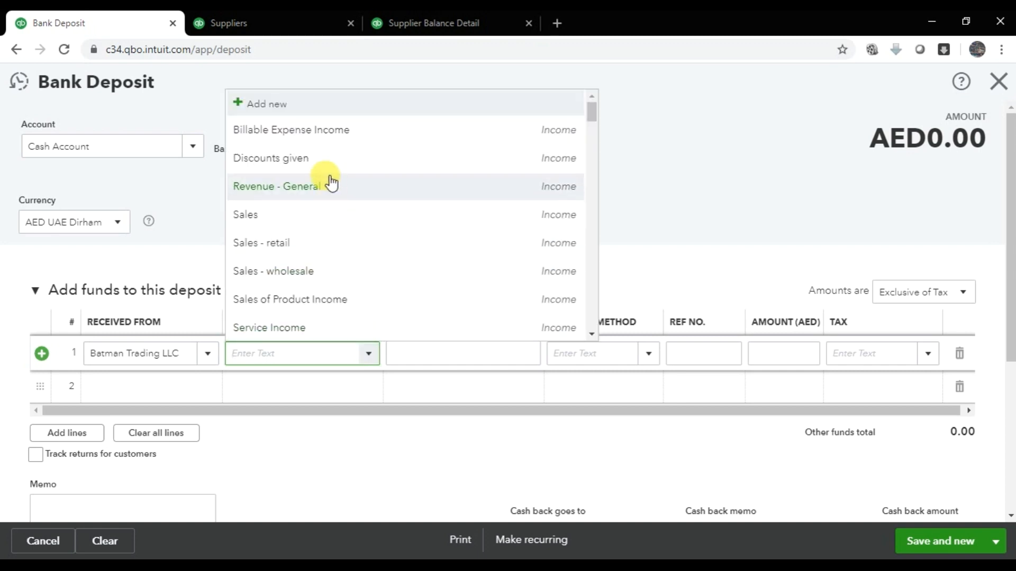
pyautogui.scroll(-5, 333, 196)
pyautogui.scroll(-20, 336, 200)
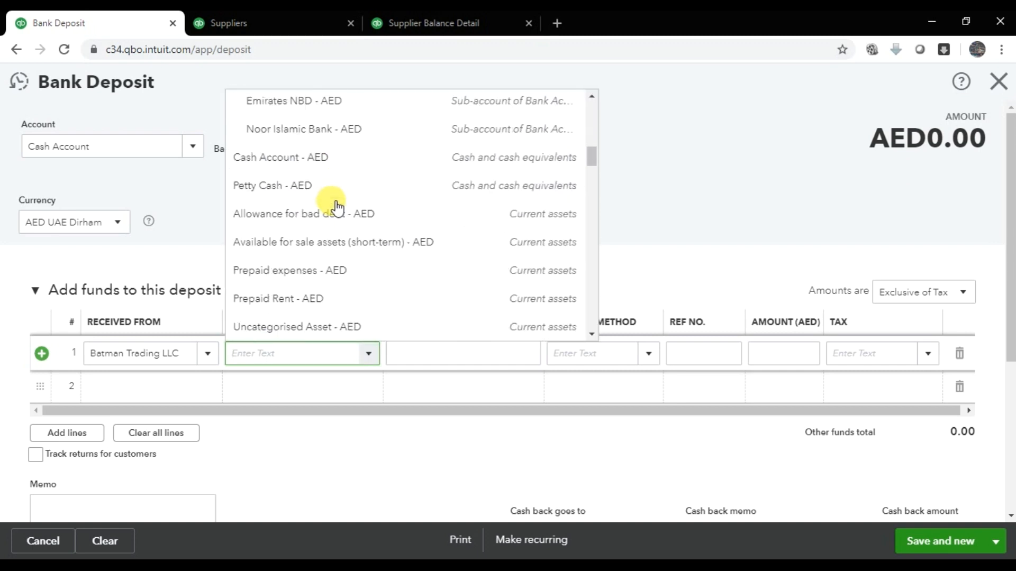
pyautogui.scroll(-5, 337, 236)
pyautogui.scroll(15, 339, 233)
pyautogui.scroll(15, 339, 228)
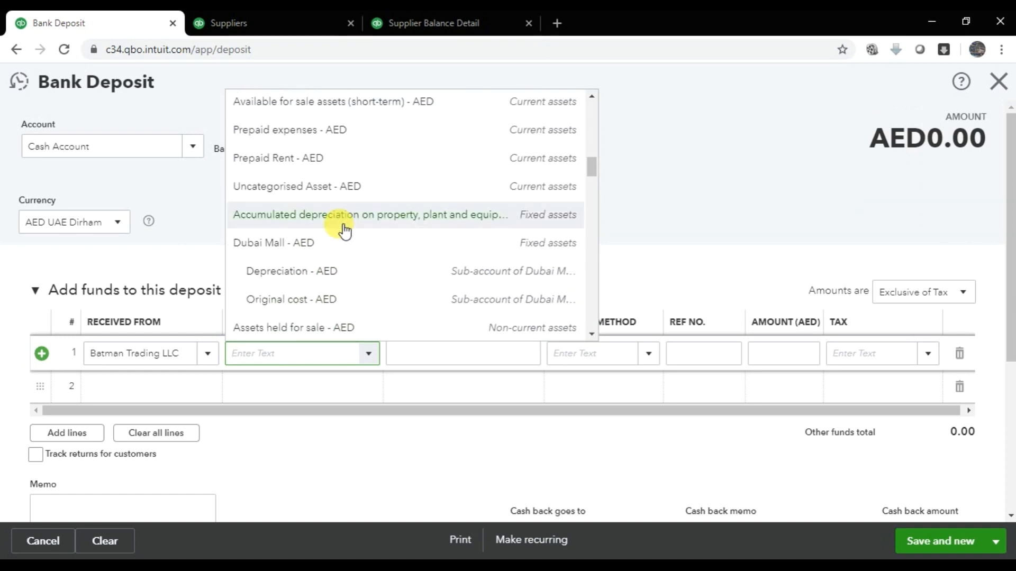
pyautogui.write('Acc')
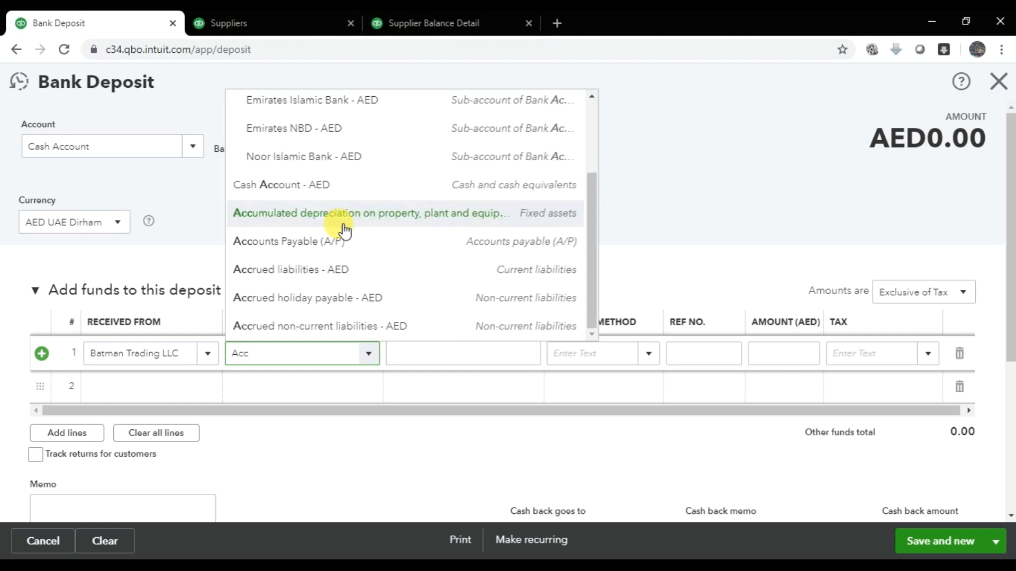
# - Post line 1 to Accounts Payable (A/P) with description 'Refund received from Batman Traders'
pyautogui.click(362, 258)
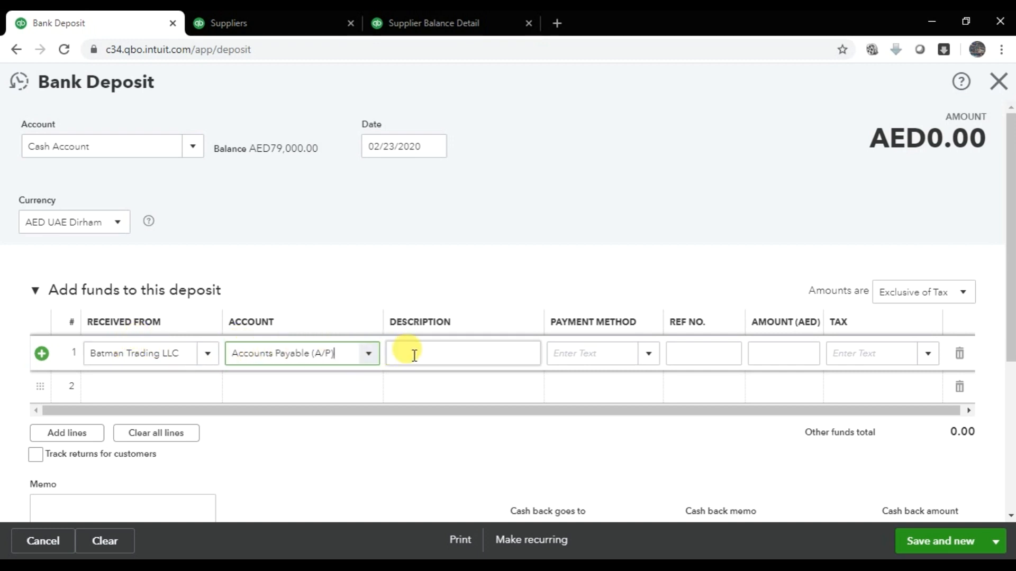
pyautogui.click(441, 354)
pyautogui.write('Refund ')
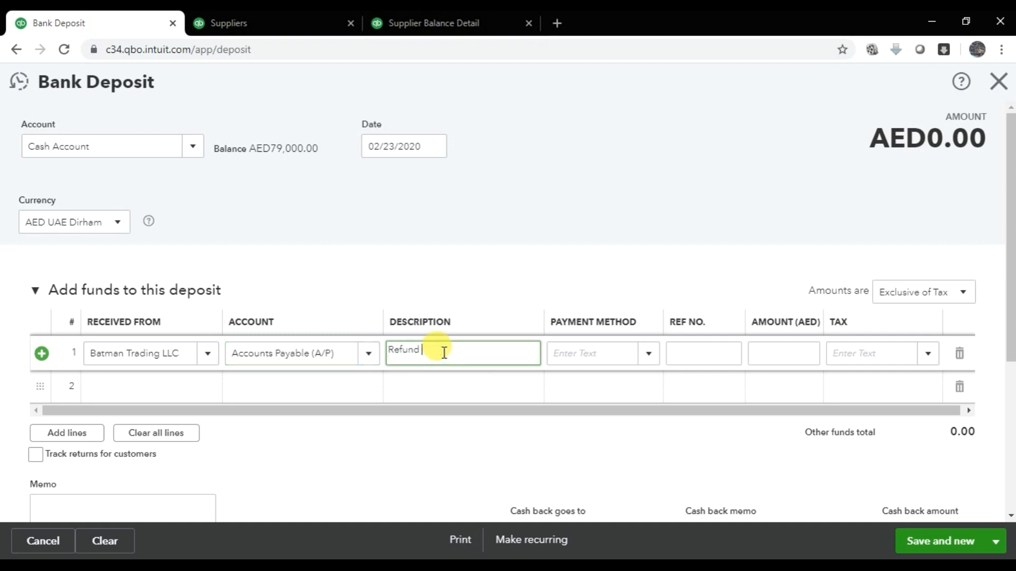
pyautogui.write('received from')
pyautogui.rightClick(443, 353)
pyautogui.click(506, 364)
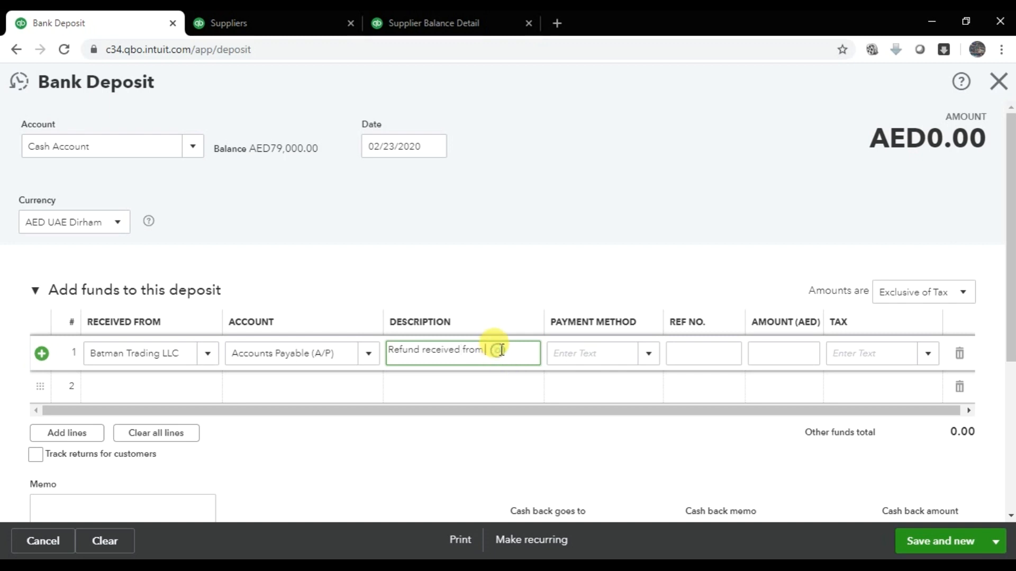
pyautogui.write('Batman Traders')
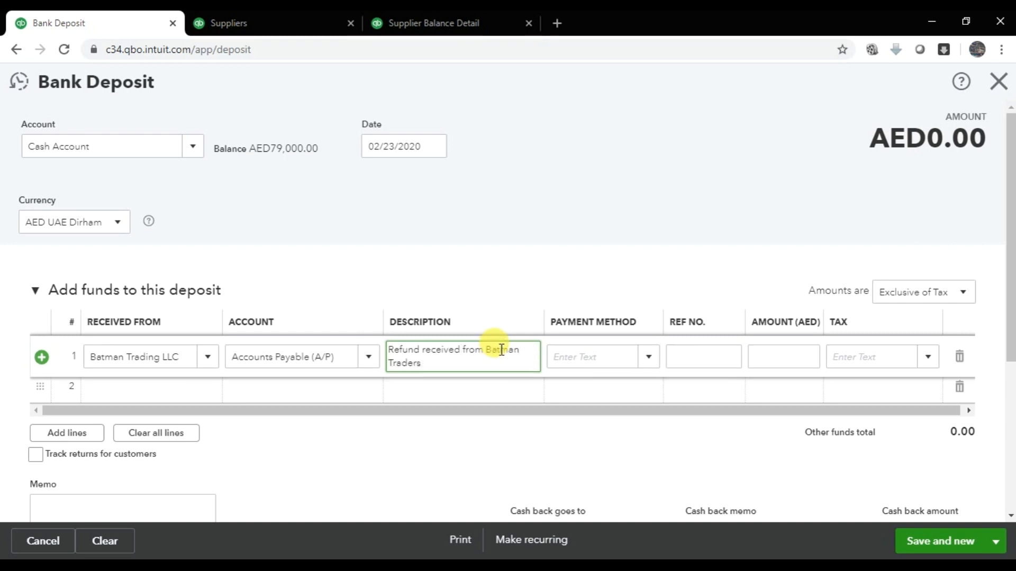
# - Set line 1's payment method to Cash, ref no. 001, amount 105.00
pyautogui.press('Tab')
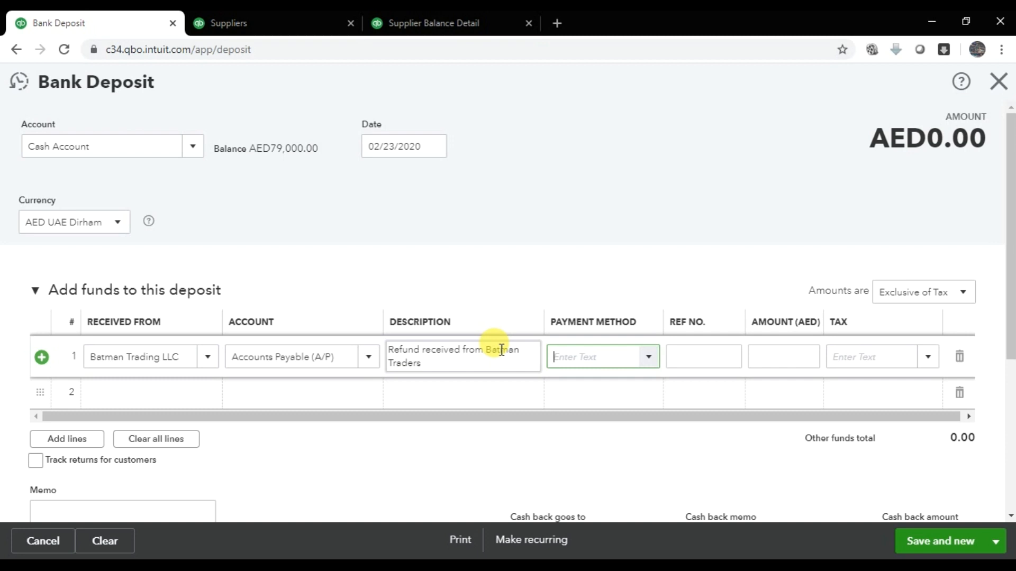
pyautogui.click(655, 363)
pyautogui.click(601, 408)
pyautogui.click(710, 362)
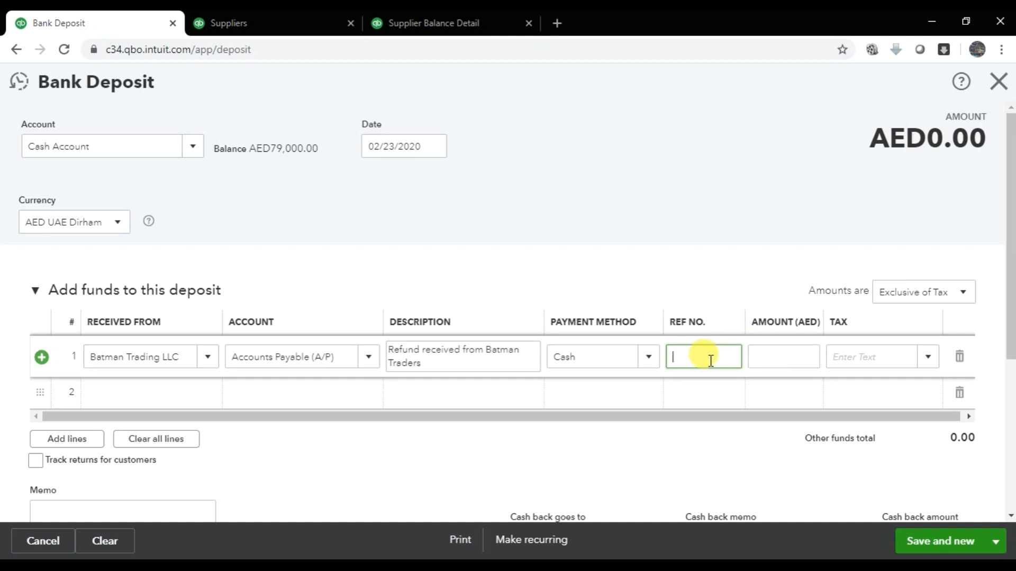
pyautogui.write('001')
pyautogui.press('Tab')
pyautogui.write('105')
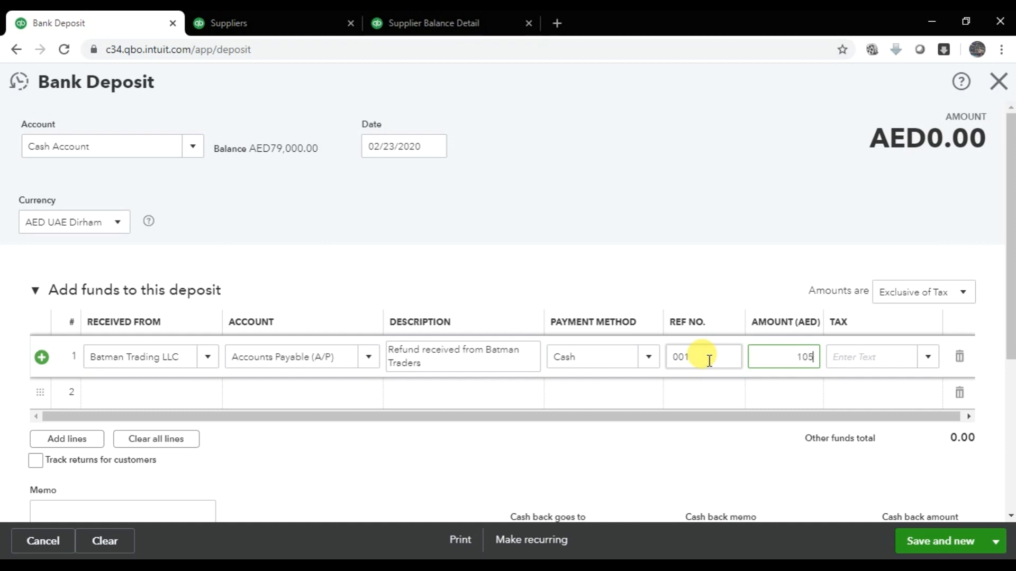
pyautogui.press('Tab')
# - Check the Supplier Balance Detail report, then come back to the deposit form
pyautogui.click(425, 23)
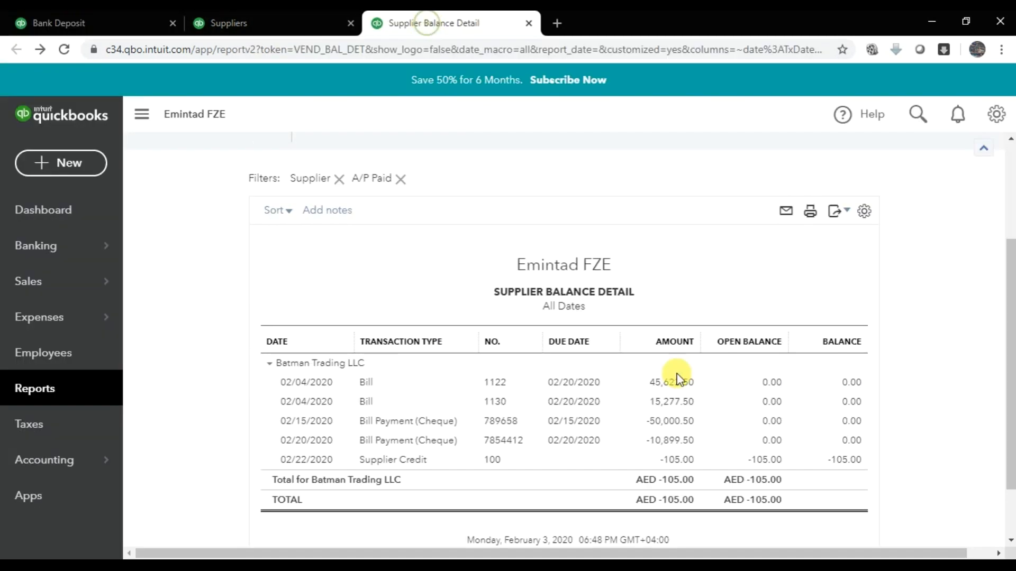
pyautogui.click(90, 23)
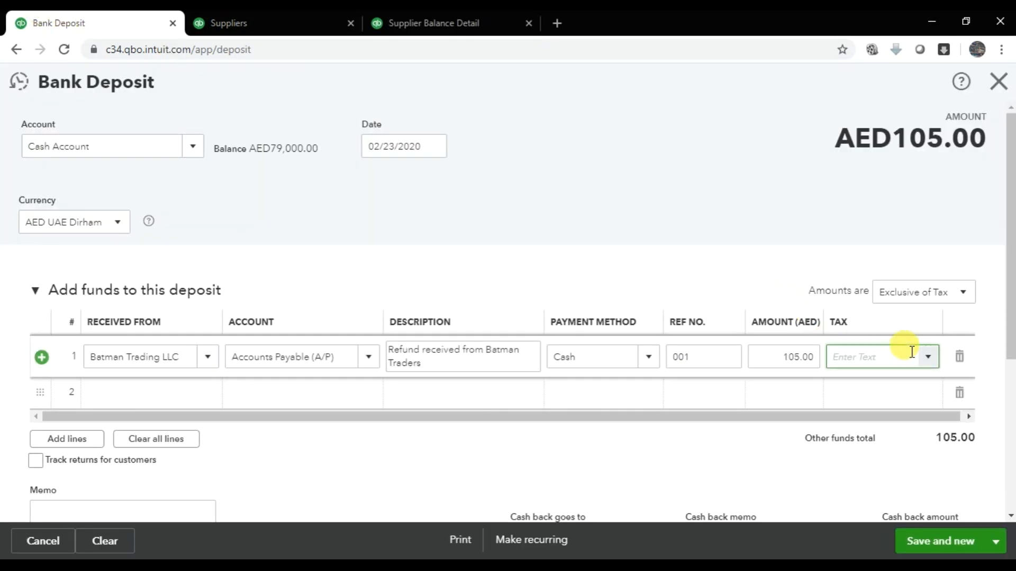
pyautogui.scroll(-3, 365, 399)
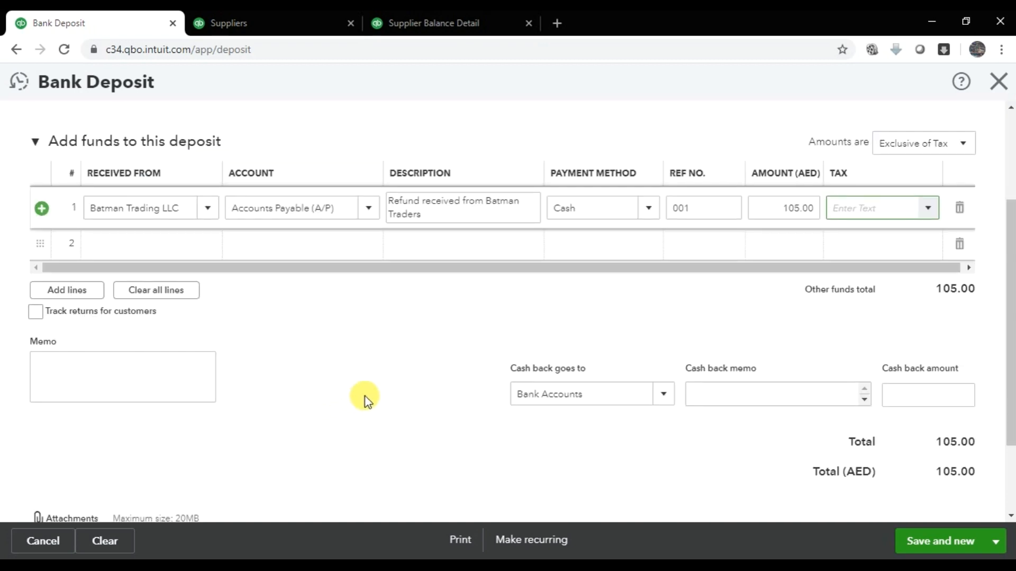
pyautogui.scroll(3, 490, 344)
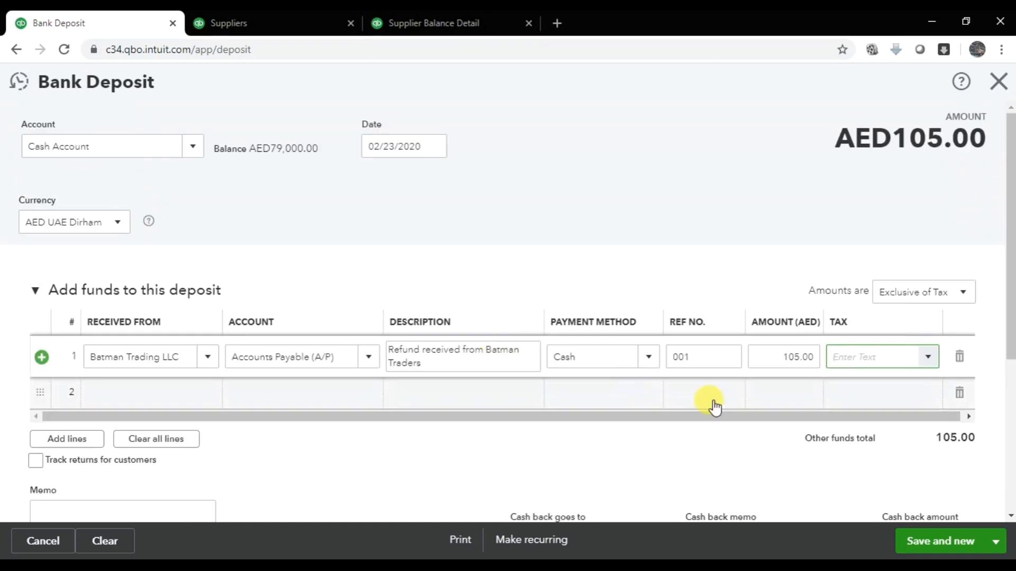
# - Save and close the 105.00 deposit, then reload Supplier Balance Detail showing AED0.00
pyautogui.click(996, 542)
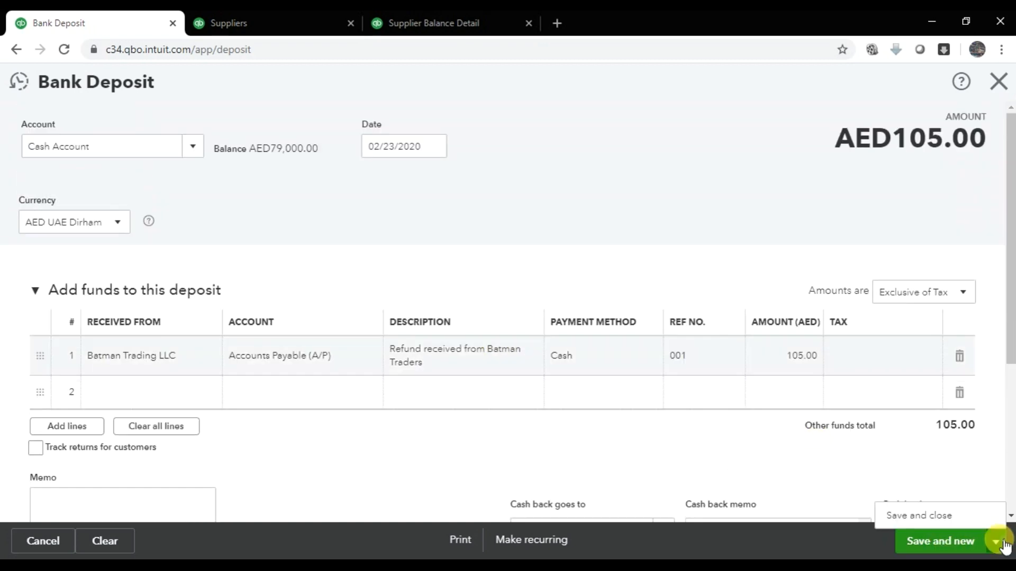
pyautogui.click(950, 517)
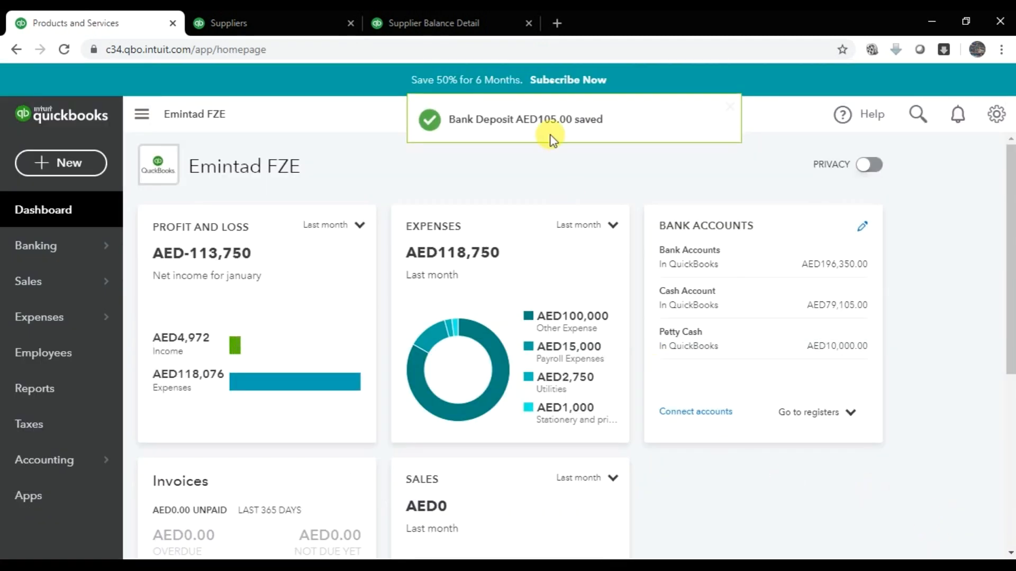
pyautogui.click(465, 19)
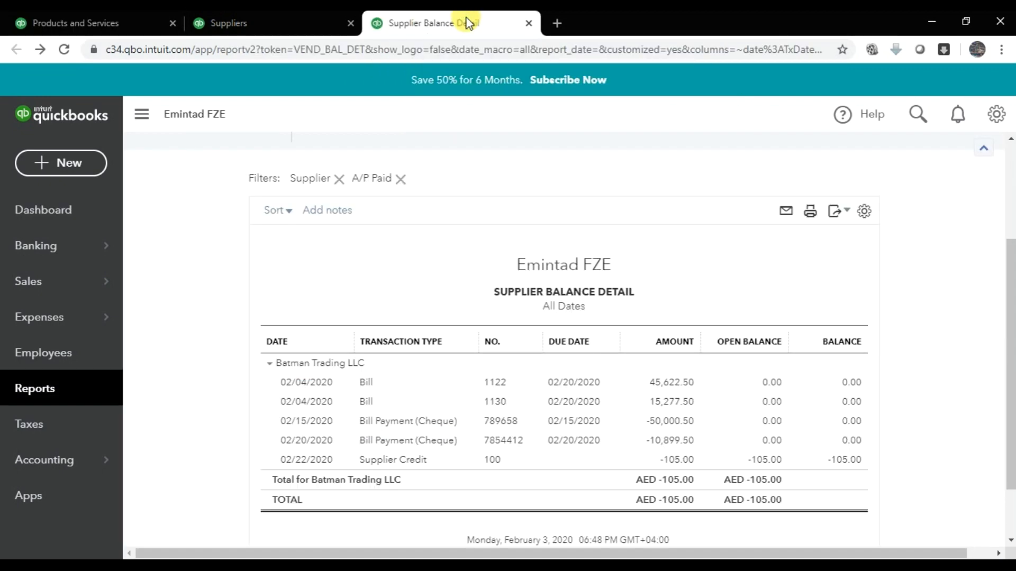
pyautogui.click(69, 51)
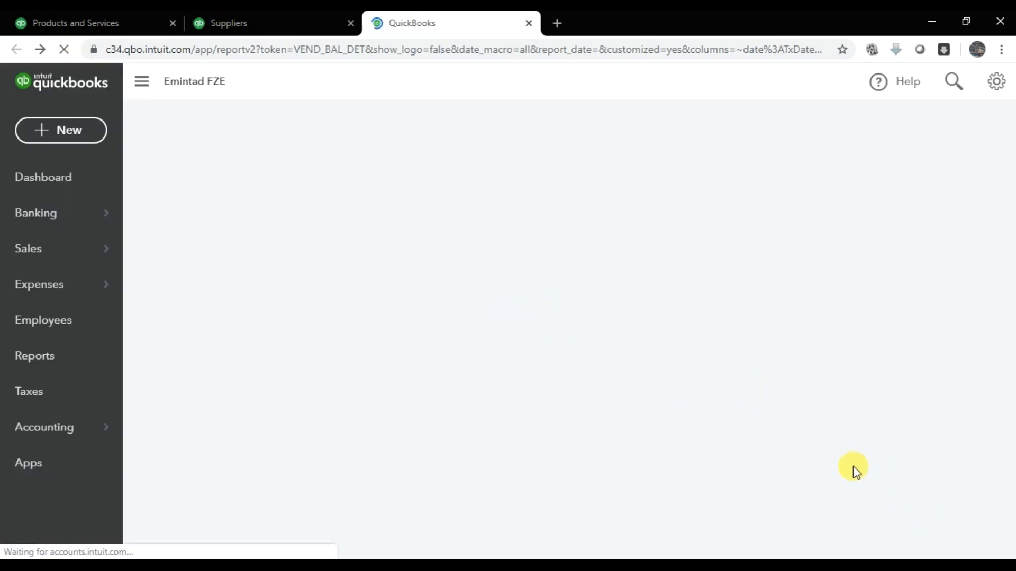
pyautogui.scroll(-3, 816, 462)
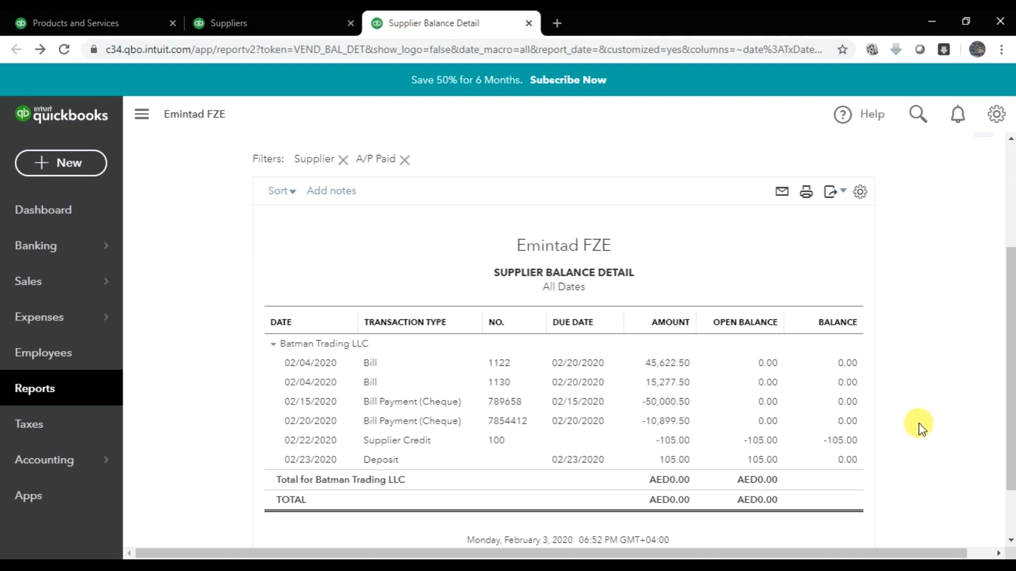
pyautogui.scroll(3, 905, 358)
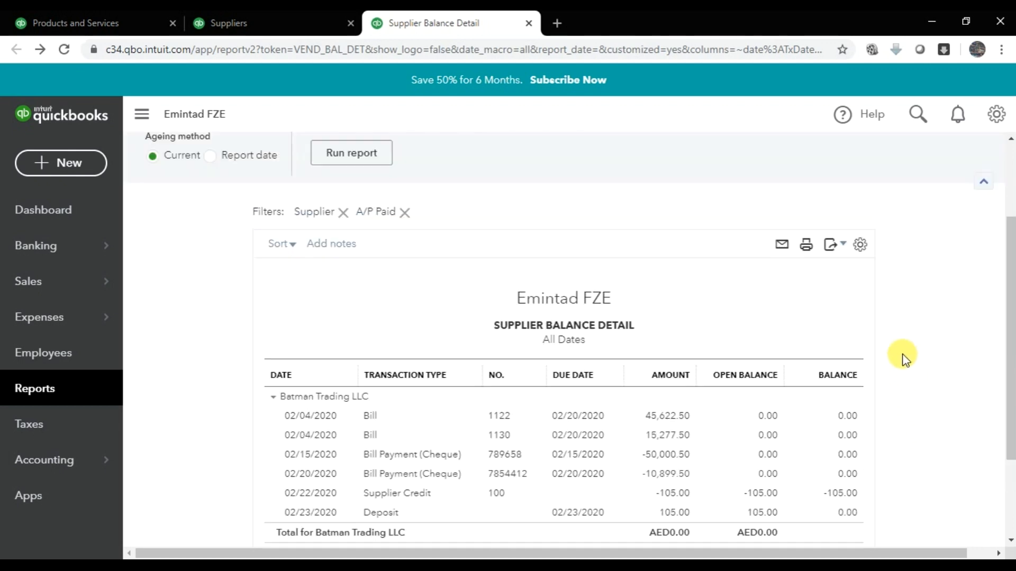